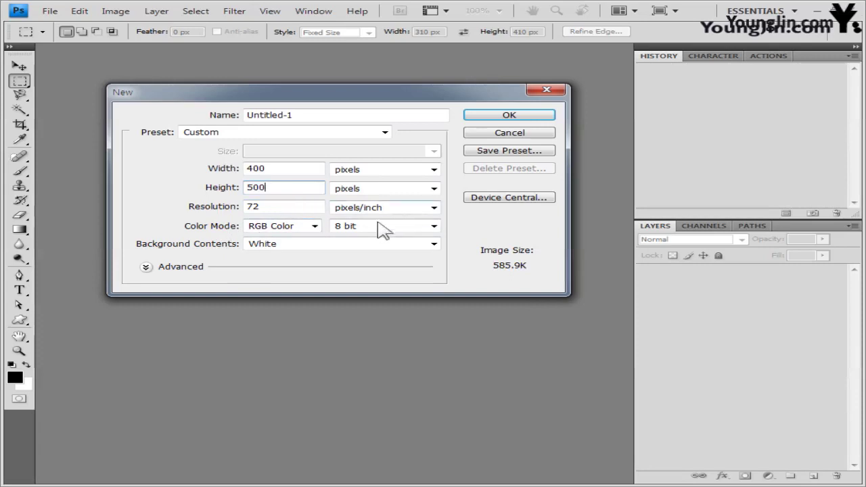
Step: Create a white 400 × 500 px, 72 ppi RGB document and float it in its own window
click(509, 115)
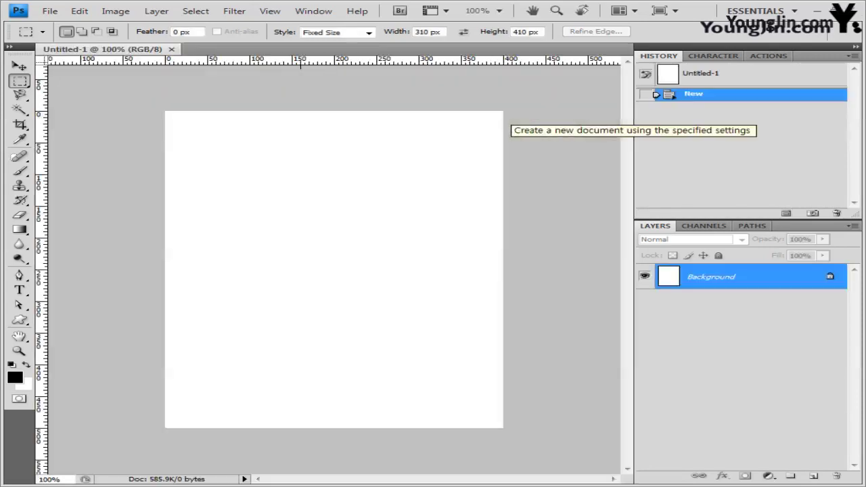
drag(148, 52, 162, 88)
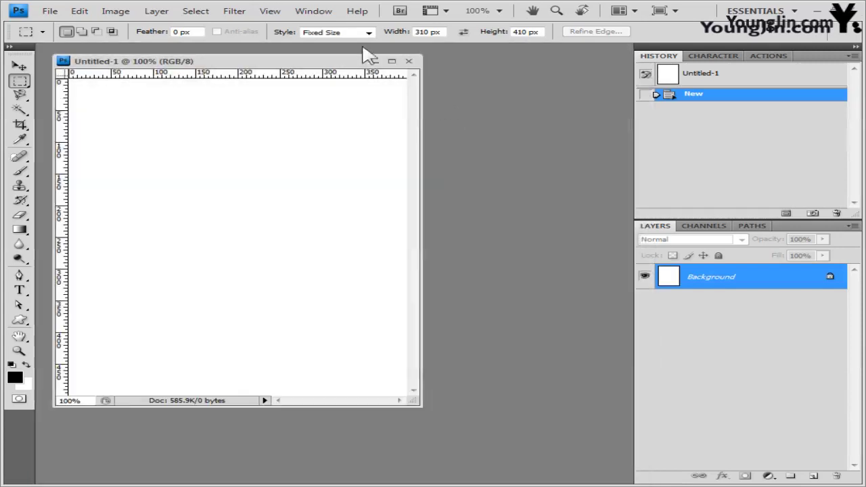
Step: Show the grid over the Untitled-1 canvas
click(277, 11)
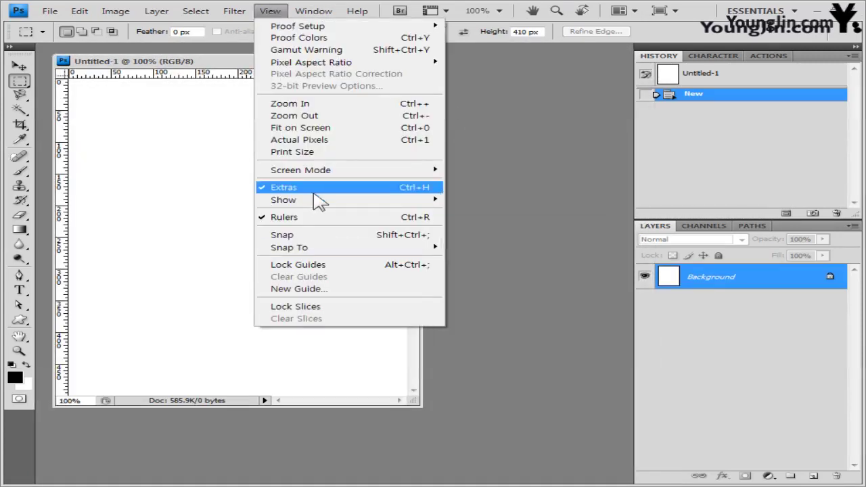
mouse_move(322, 203)
click(514, 238)
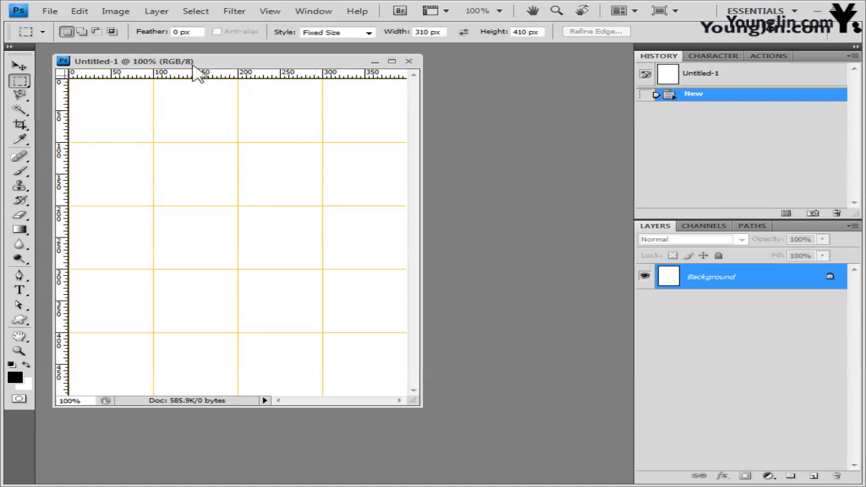
drag(203, 63, 210, 71)
Step: Set the grid preferences to a gridline every 100 pixels with 1 subdivision
click(80, 10)
mouse_move(98, 443)
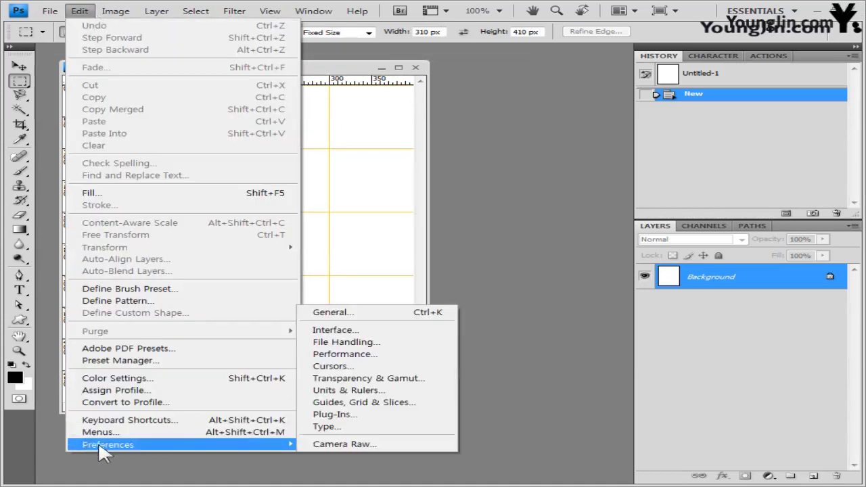
click(368, 402)
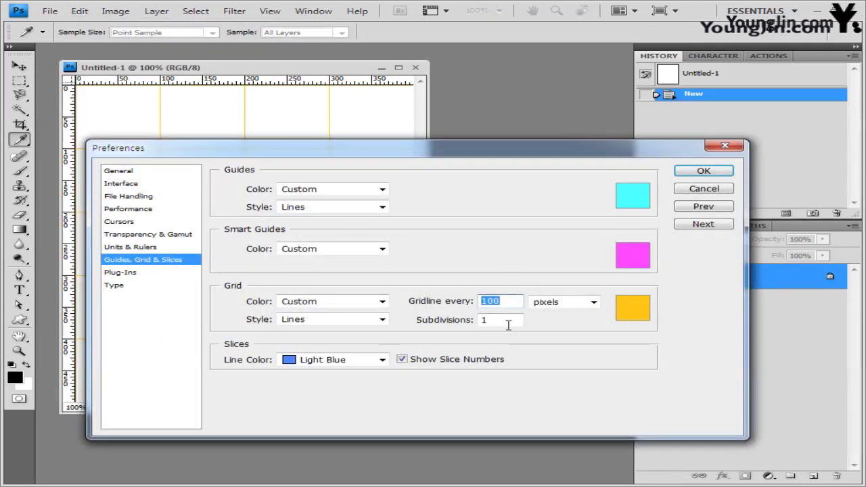
click(504, 320)
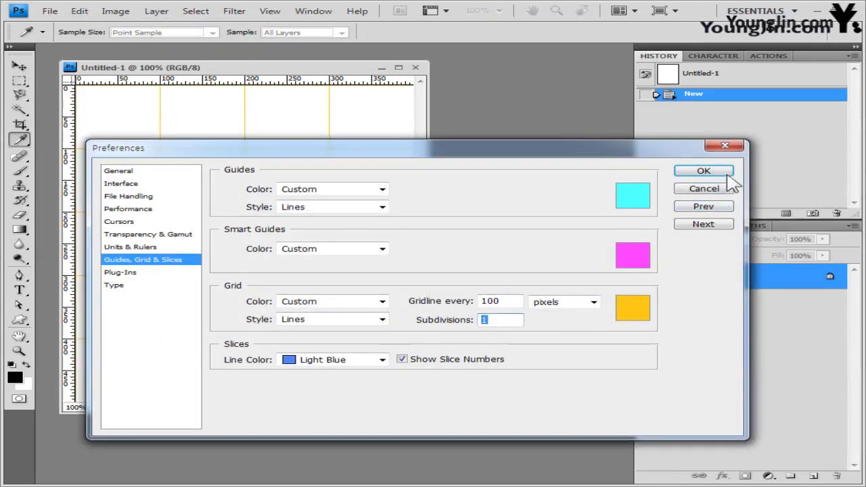
click(723, 172)
drag(304, 74, 309, 75)
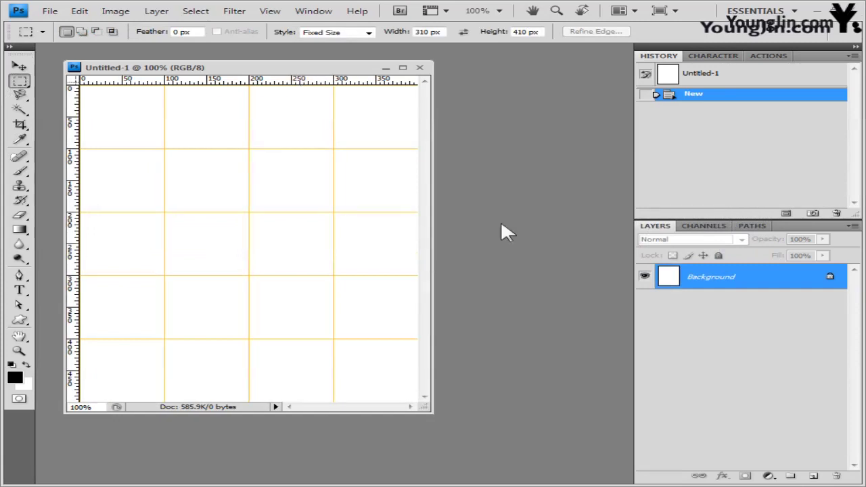
Step: Save the document as a PSD named with the candidate's exam number and name, then switch to the source image folder
click(49, 11)
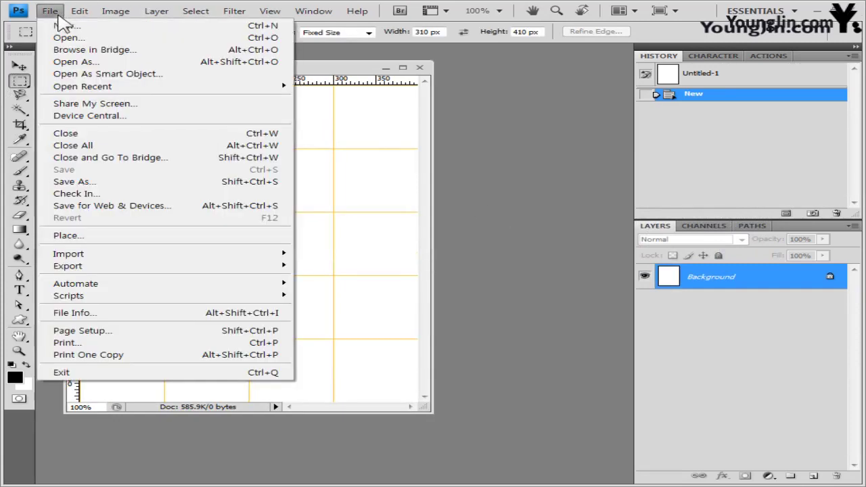
click(76, 181)
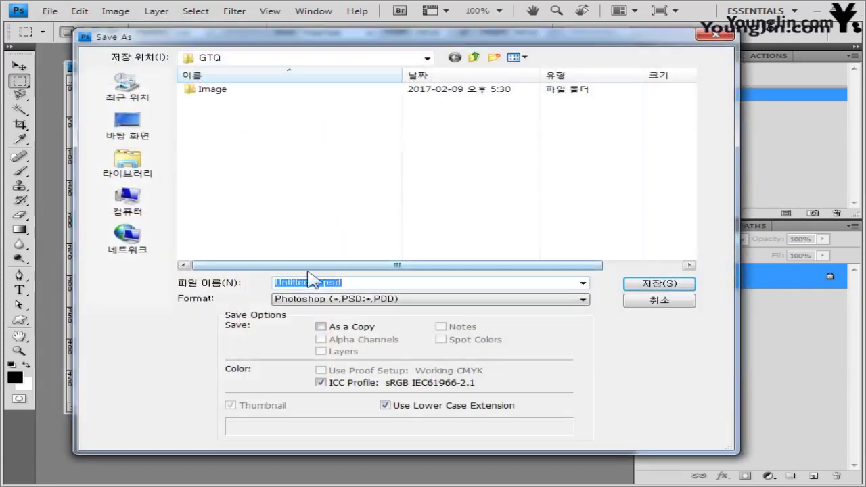
click(288, 170)
click(332, 283)
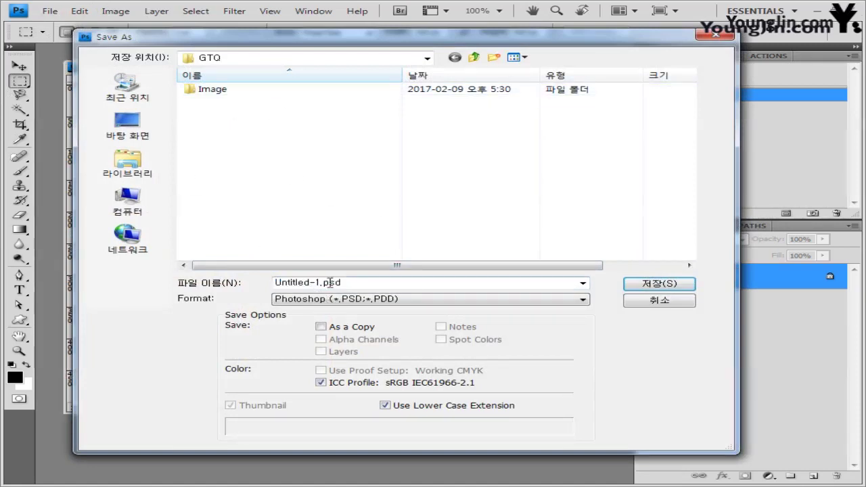
double_click(290, 283)
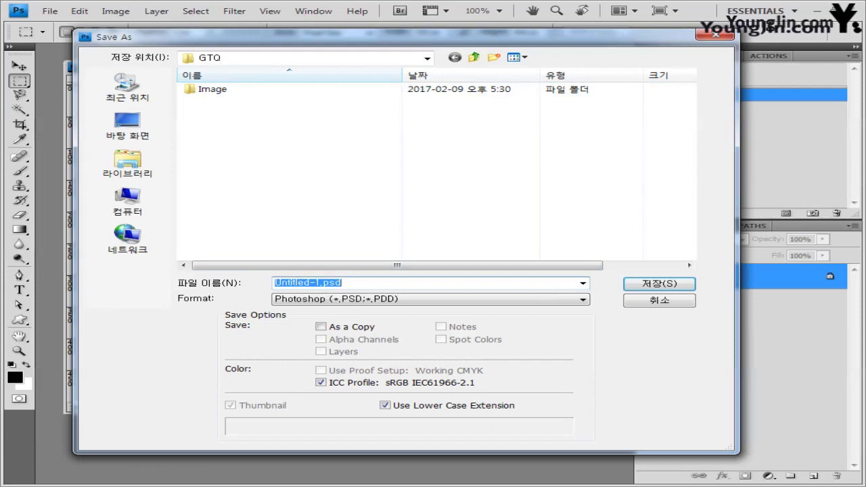
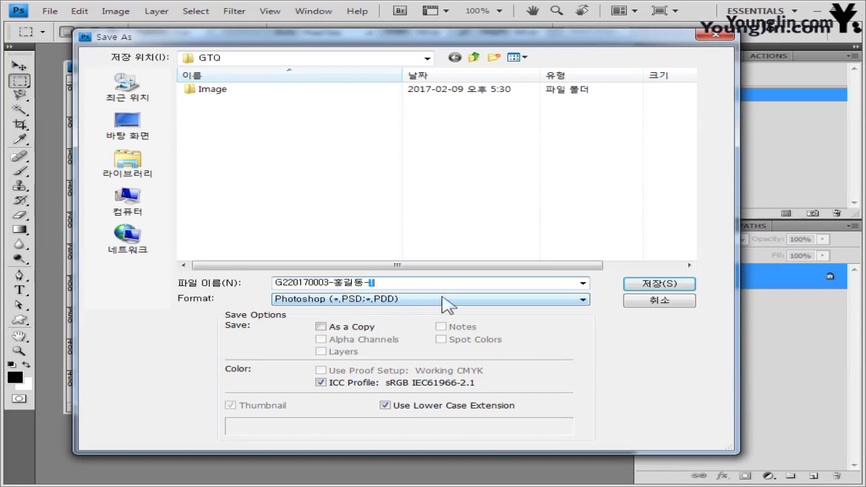
click(660, 285)
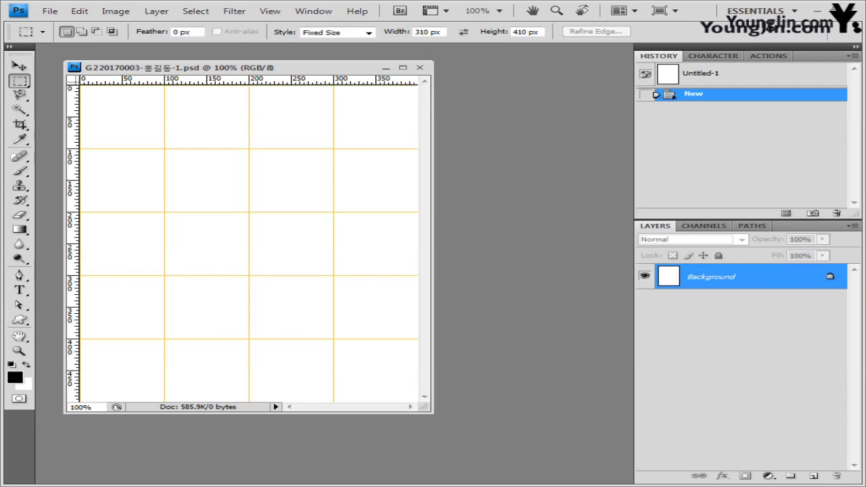
key(alt+Tab)
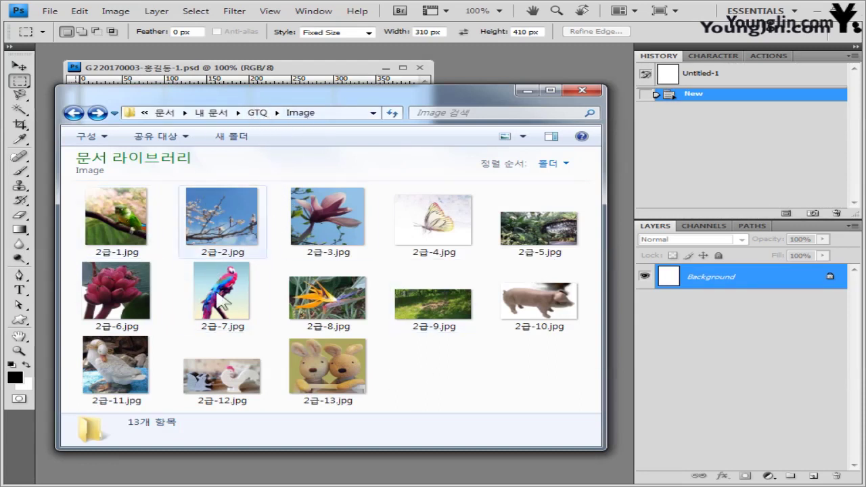
Step: Open 2급-1.jpg in its own window, select the whole image, then close it
click(136, 227)
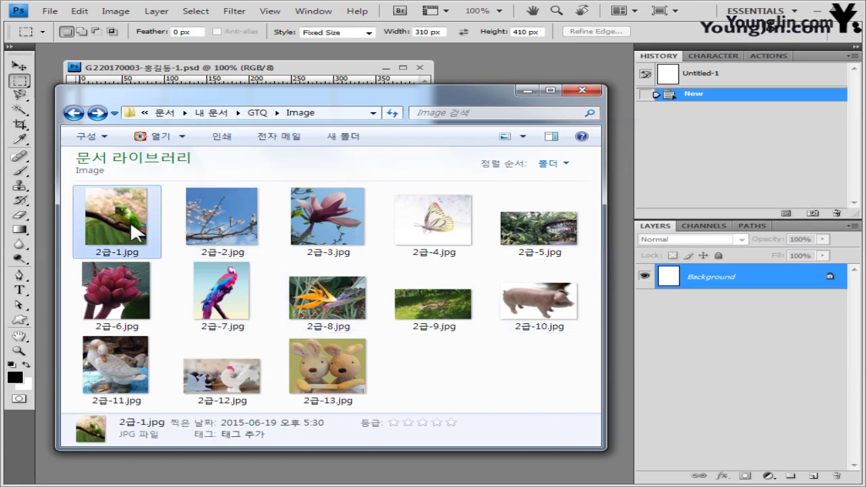
drag(130, 220, 482, 56)
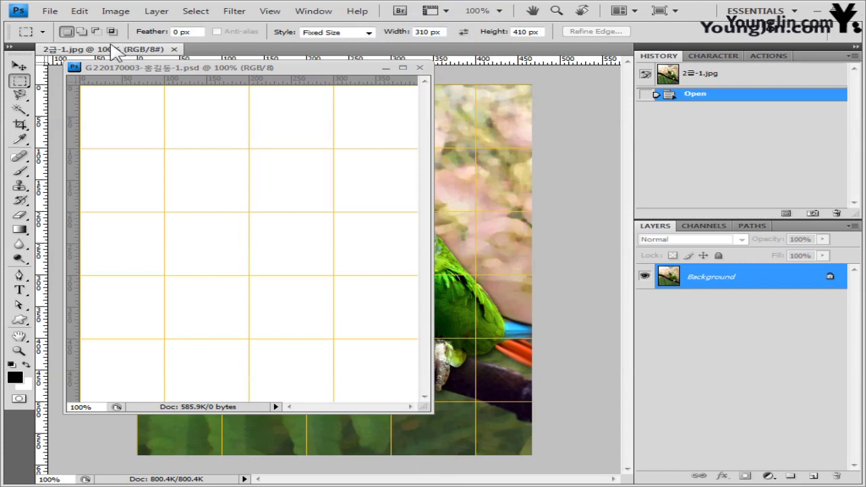
drag(115, 54, 268, 125)
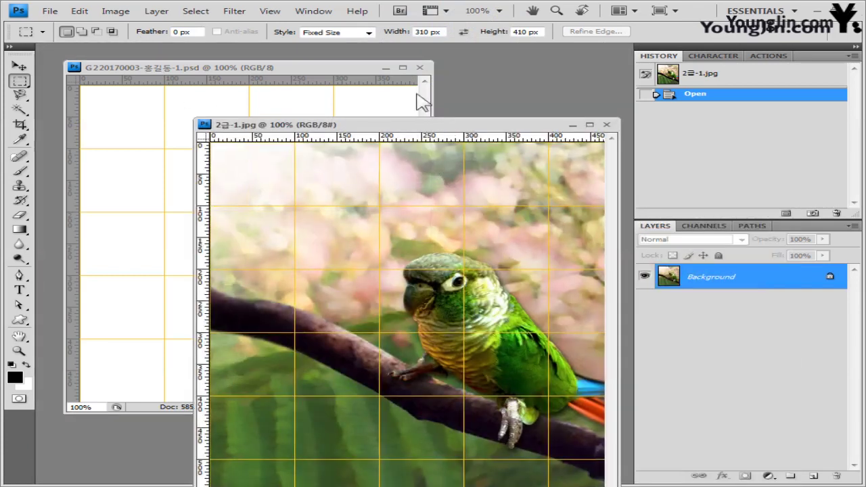
drag(420, 125, 411, 99)
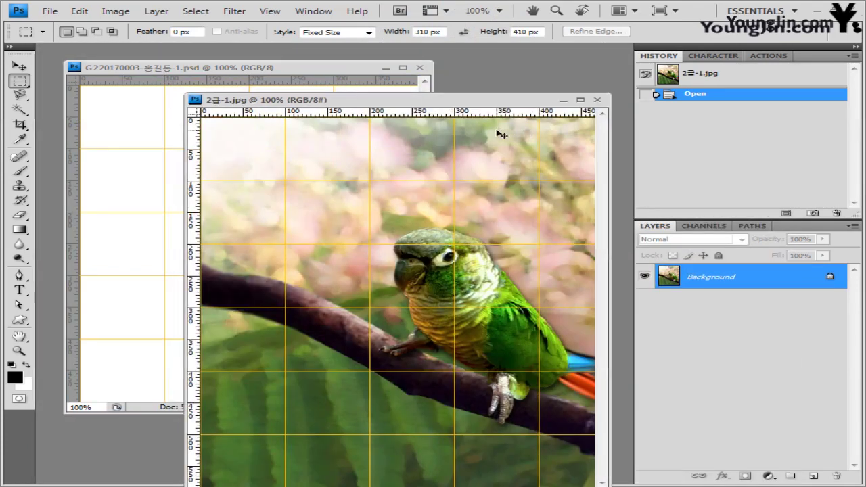
key(ctrl+a)
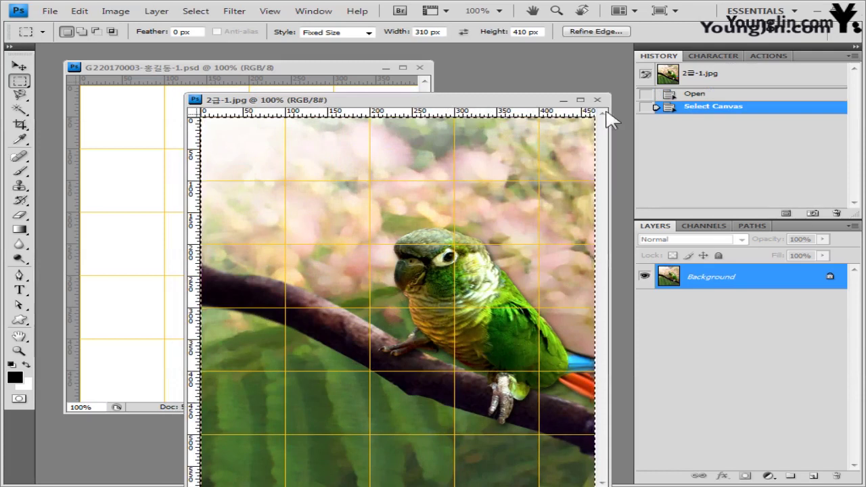
click(597, 99)
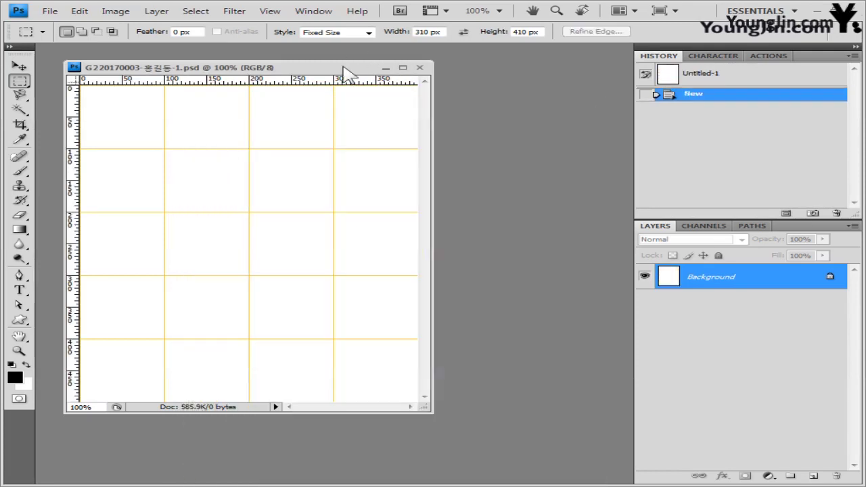
Step: Paste the parrot photo as Layer 1 and scale it to 90.6% to fit the canvas
key(ctrl+v)
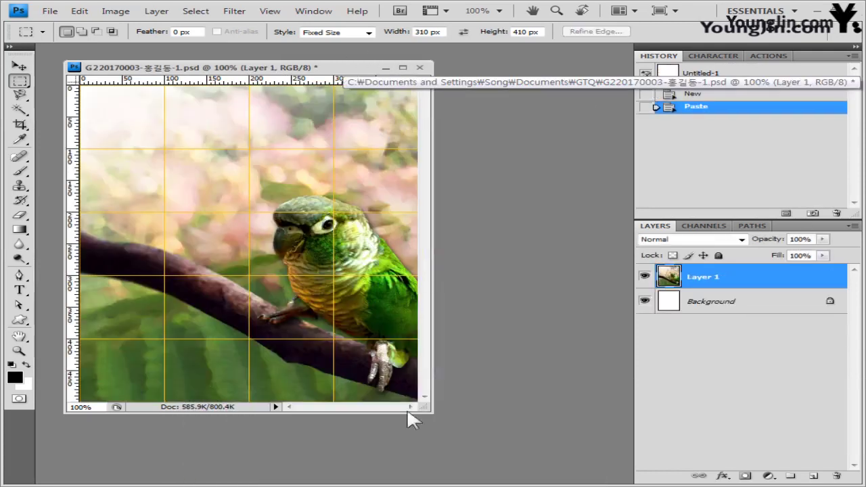
drag(433, 419, 566, 466)
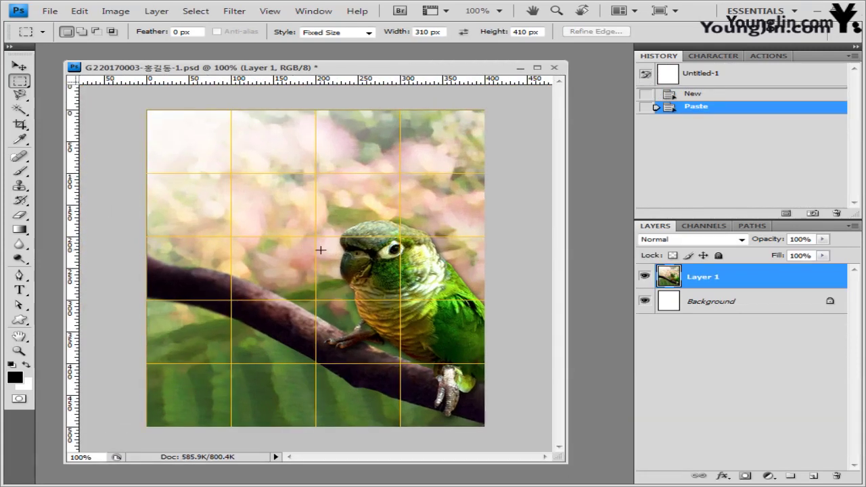
key(ctrl+t)
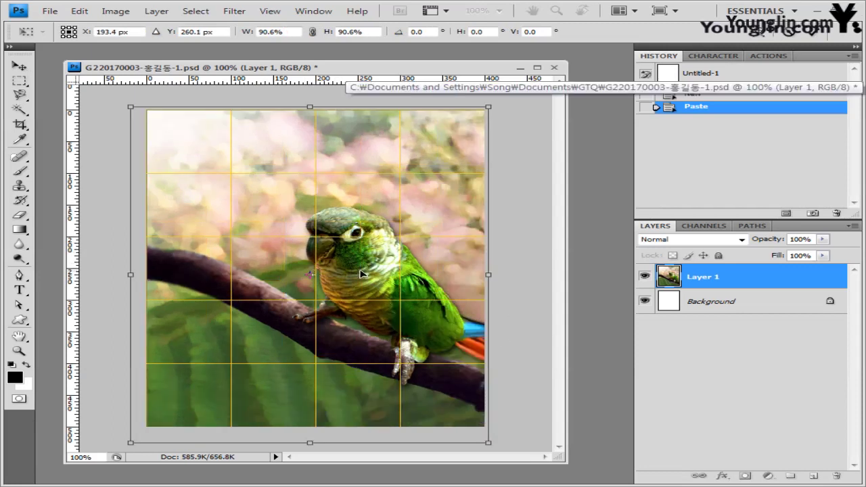
key(Return)
key(m)
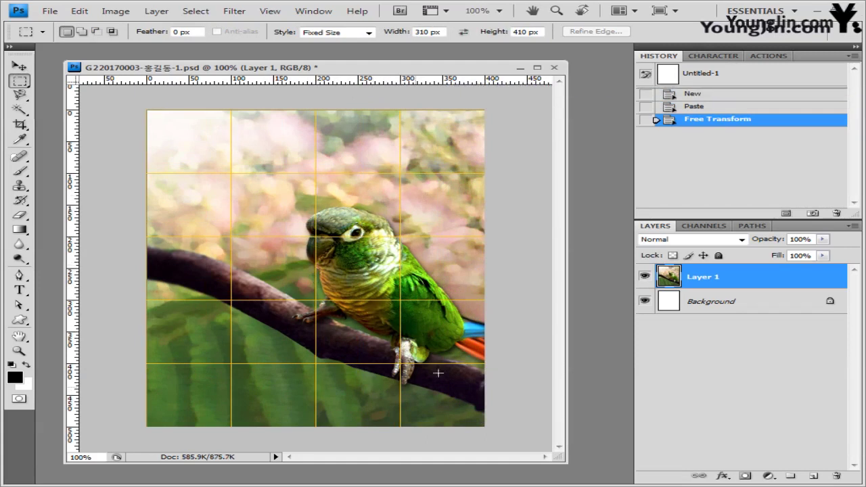
click(18, 274)
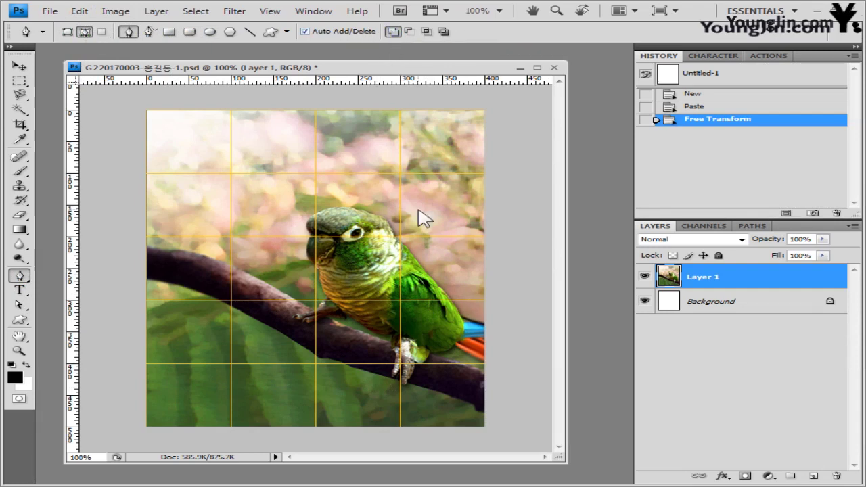
Step: Hide the grid and trace a pen path from the parrot's head down its front to the branch
click(270, 11)
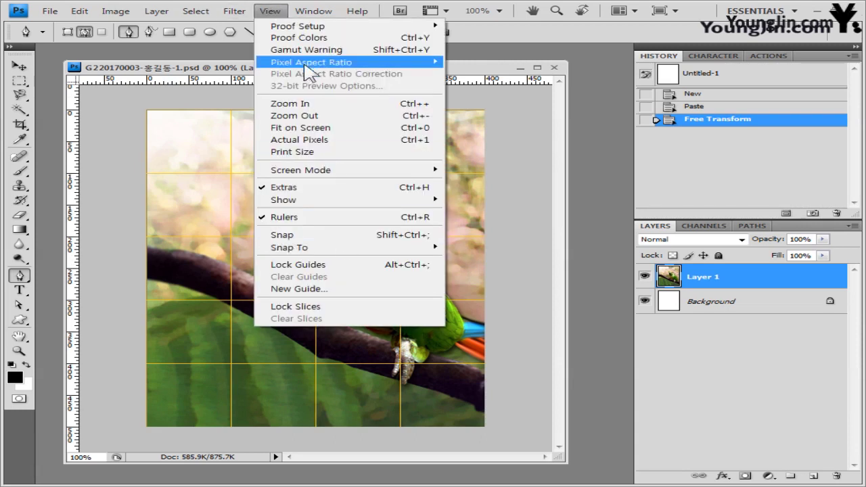
click(275, 12)
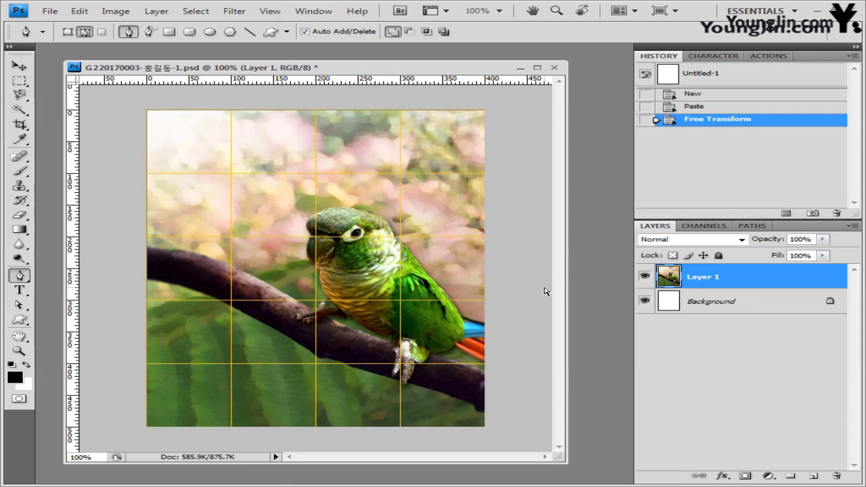
key(ctrl+apostrophe)
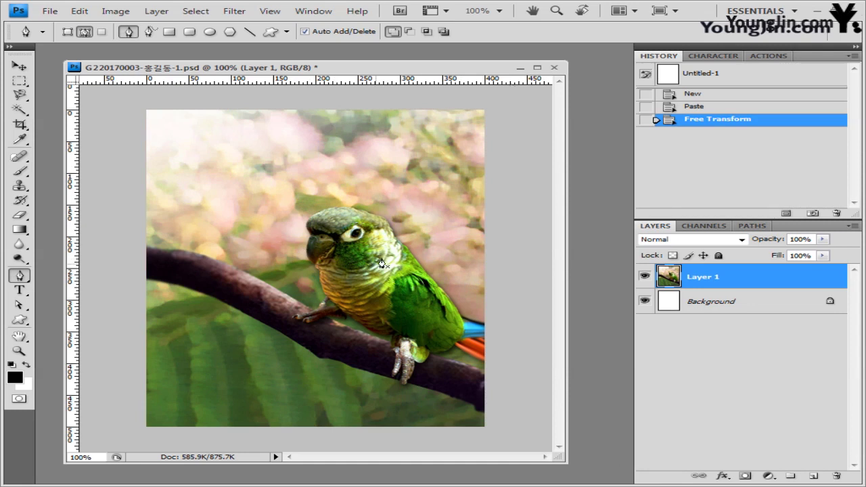
click(391, 222)
click(369, 211)
click(342, 206)
click(310, 219)
click(315, 261)
click(324, 298)
click(297, 319)
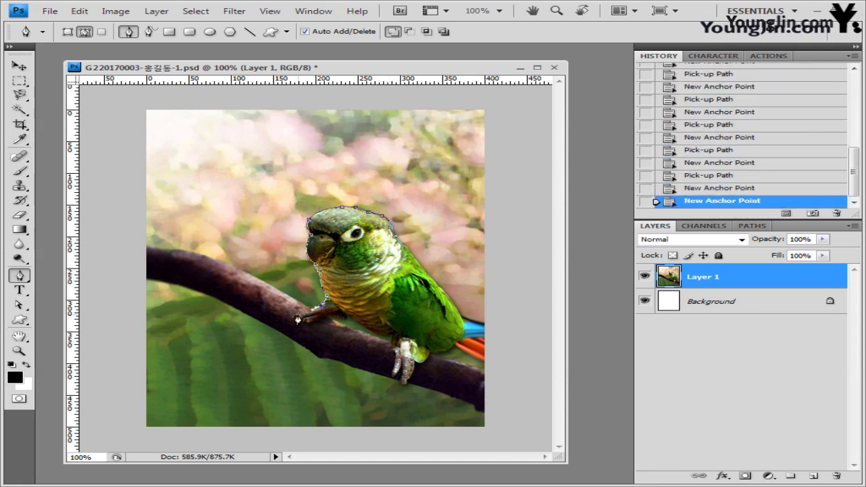
Step: At 300% zoom, continue the path along the foot, branch edge, claw and belly
key(ctrl+plus)
key(ctrl+plus)
click(157, 322)
click(188, 318)
click(234, 299)
click(290, 303)
click(353, 338)
scroll(458, 354, down, 1)
click(427, 324)
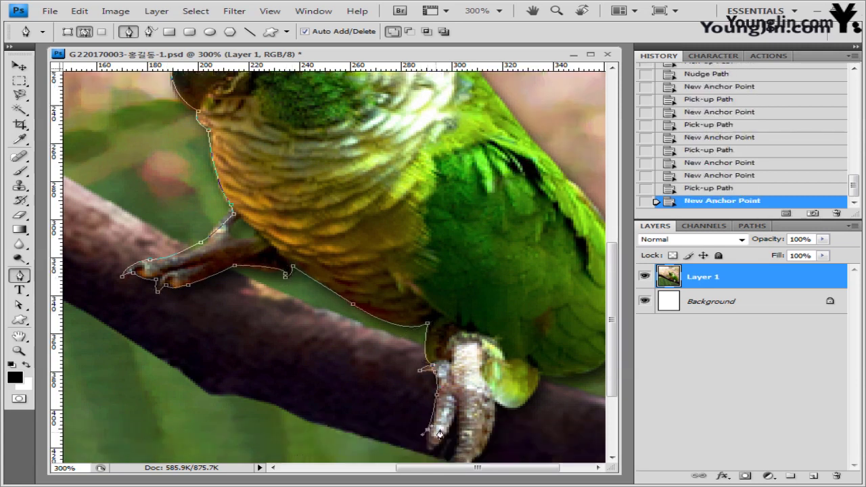
scroll(440, 433, down, 1)
click(441, 393)
click(460, 406)
click(504, 351)
Step: Trace up the back and tail, close the path, and show the Work Path in the Paths list
scroll(504, 351, right, 2)
click(595, 284)
scroll(595, 284, up, 2)
click(466, 262)
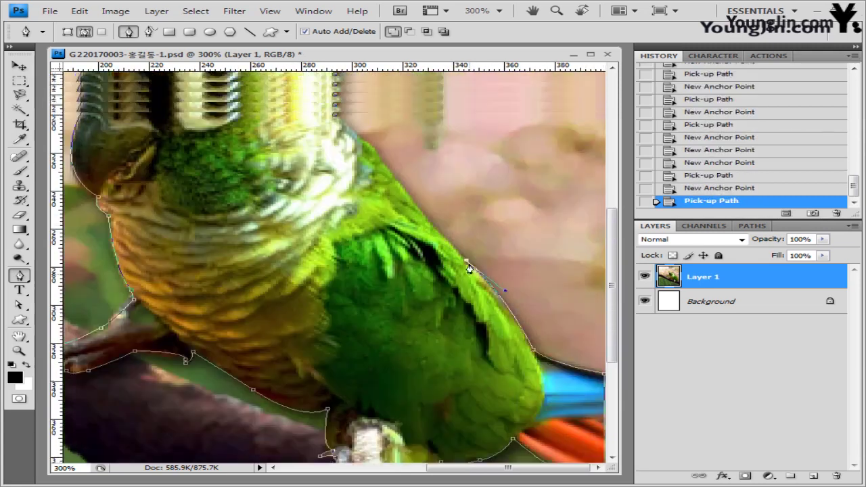
click(469, 268)
key(ctrl+minus)
key(ctrl+minus)
click(319, 190)
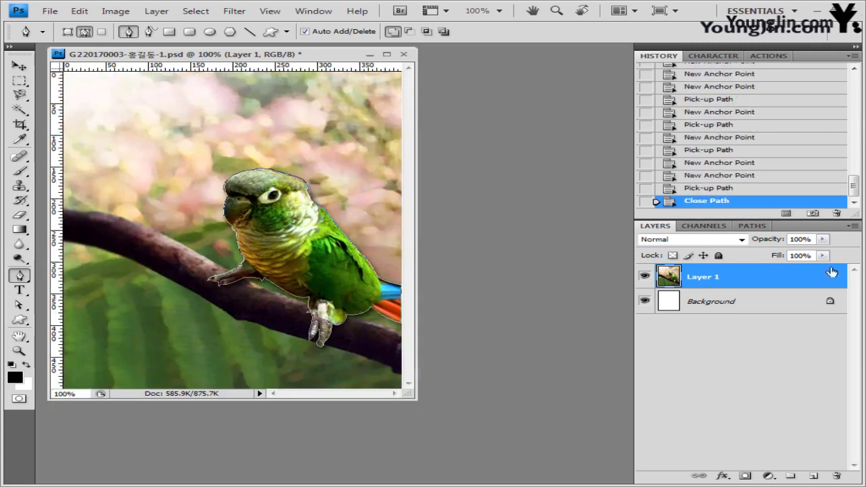
click(748, 227)
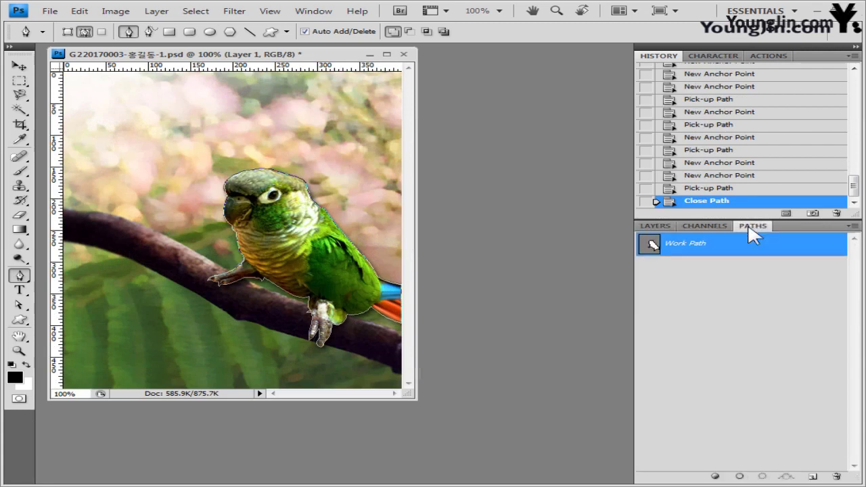
Step: Load the Work Path as a selection and copy the parrot onto Layer 2 with Ctrl+J
ctrl+click(653, 245)
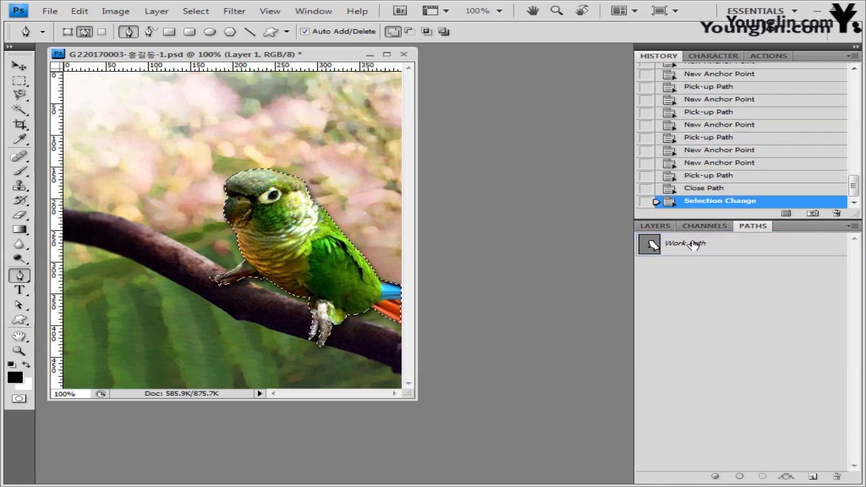
click(656, 226)
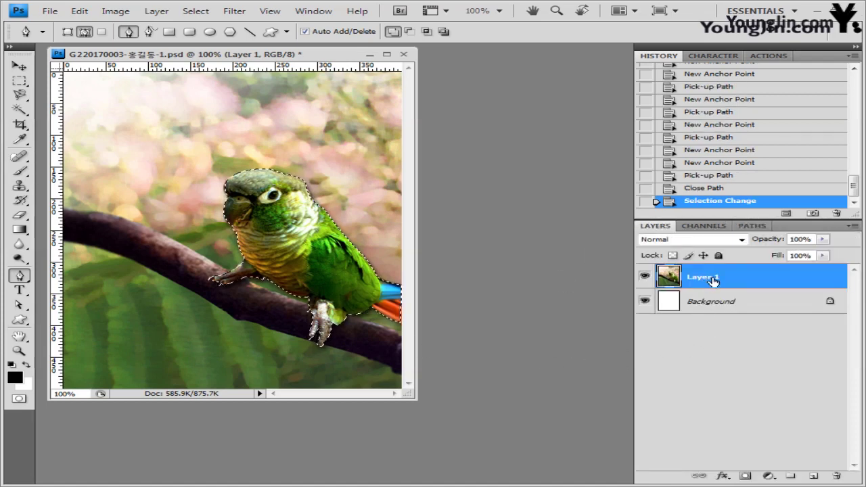
key(ctrl+j)
click(646, 304)
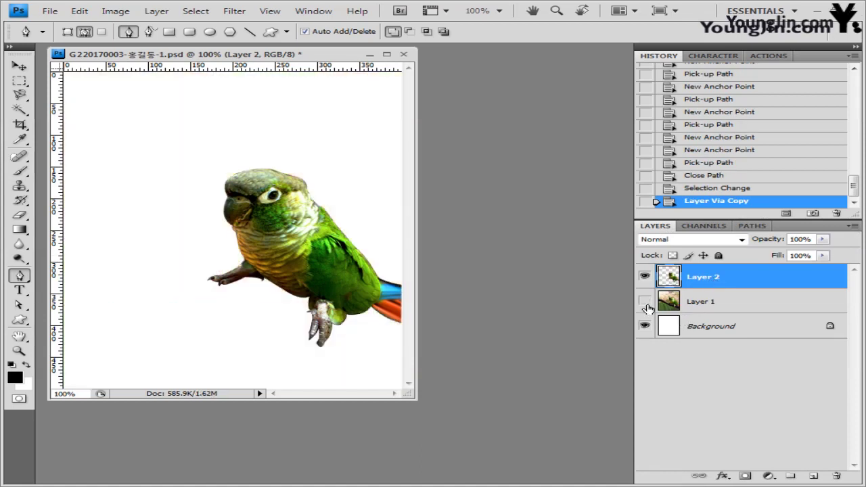
click(646, 305)
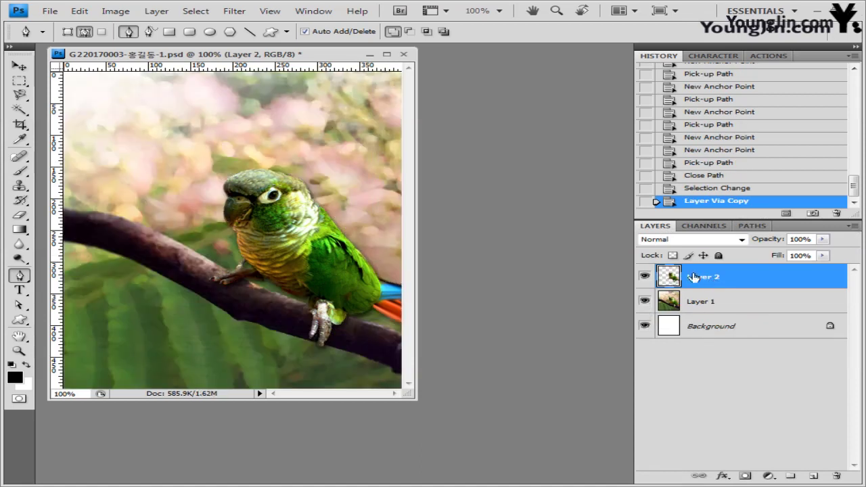
click(20, 65)
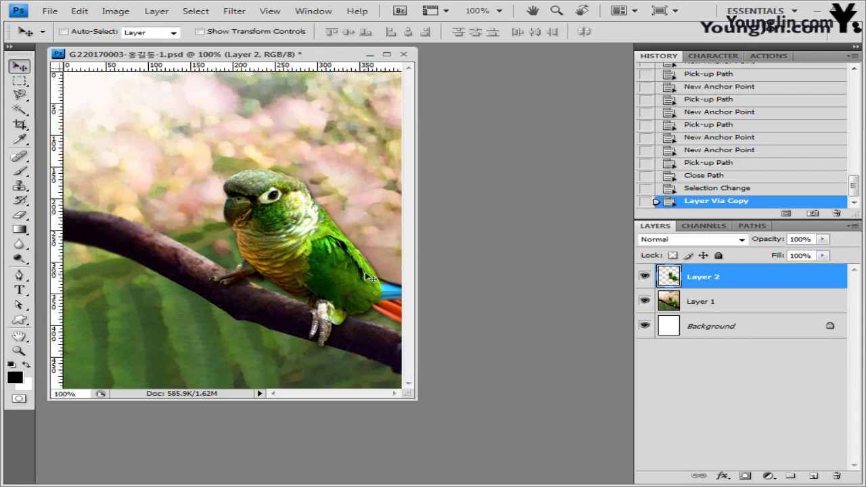
Step: Scale the Layer 2 parrot to 68.3% and place it on the branch left of the original
key(ctrl+t)
drag(336, 266, 264, 239)
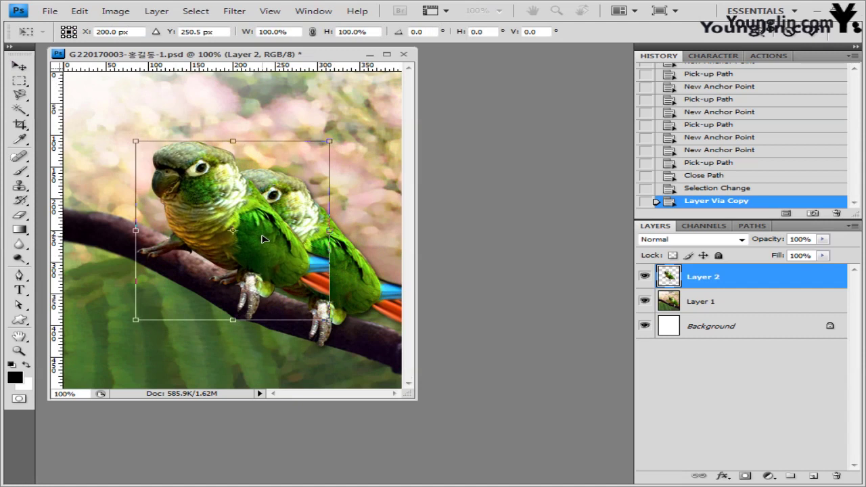
drag(329, 141, 244, 163)
drag(217, 236, 226, 231)
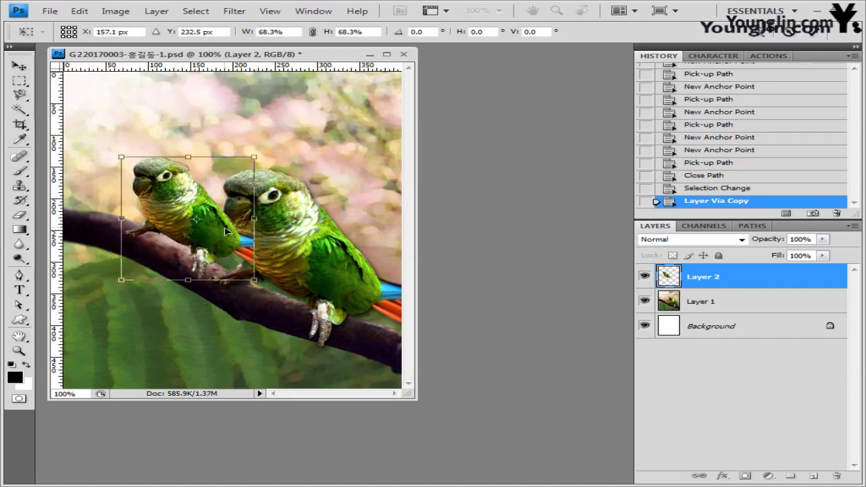
key(Return)
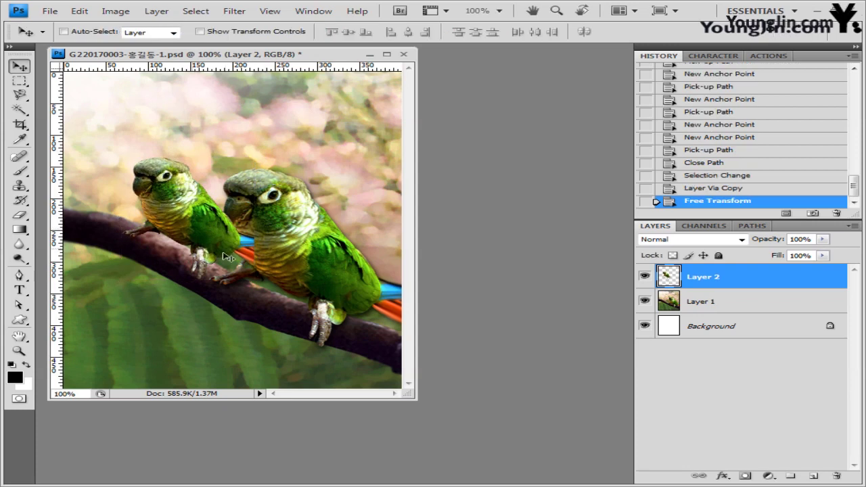
click(751, 227)
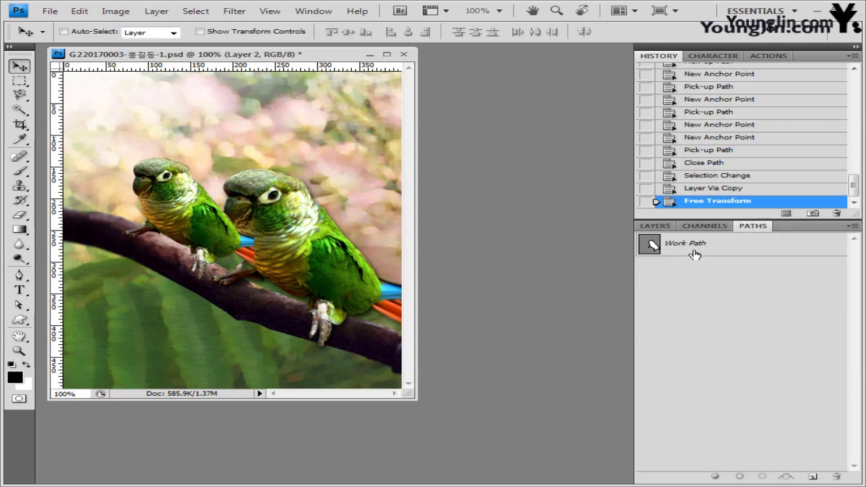
Step: Load the large parrot's Work Path as a selection, delete that area from Layer 2, and deselect
click(656, 245)
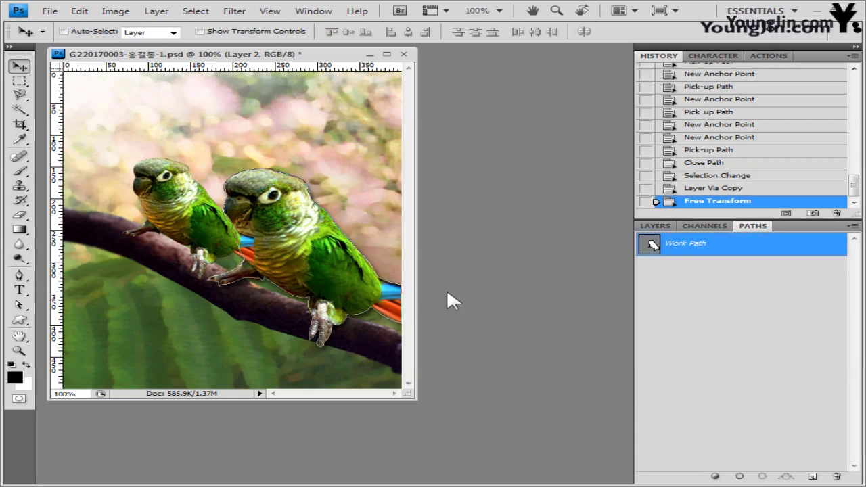
key(ctrl+Return)
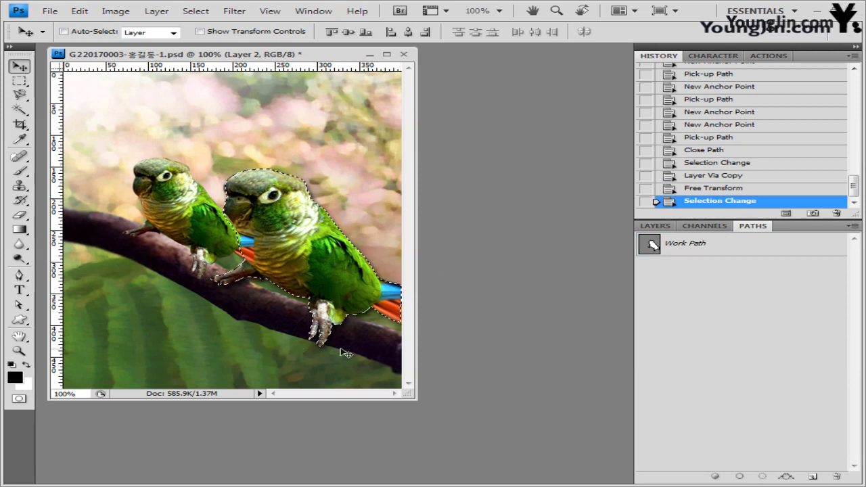
click(656, 226)
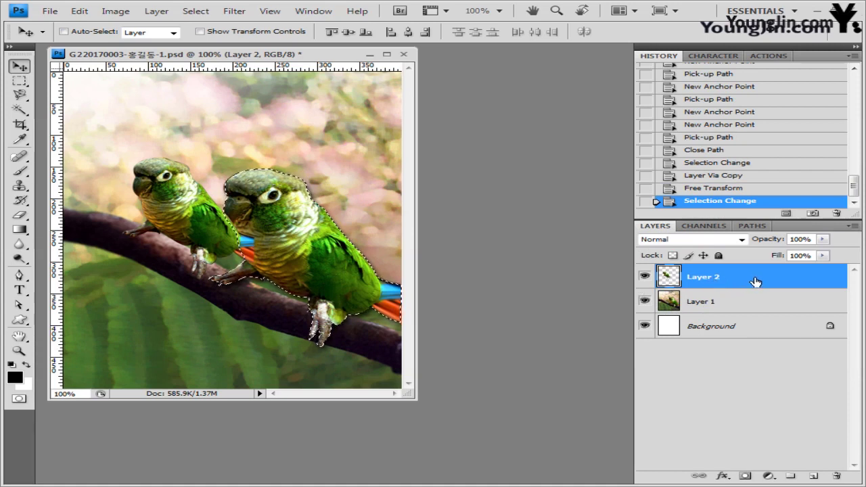
key(Delete)
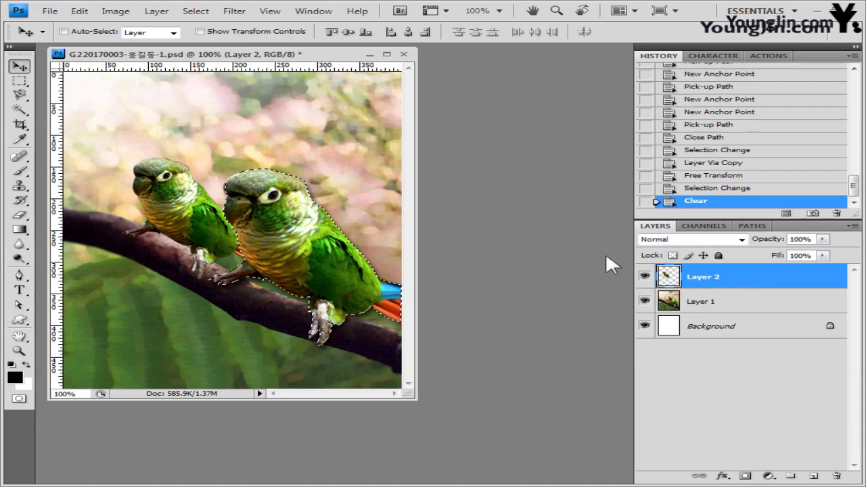
click(645, 301)
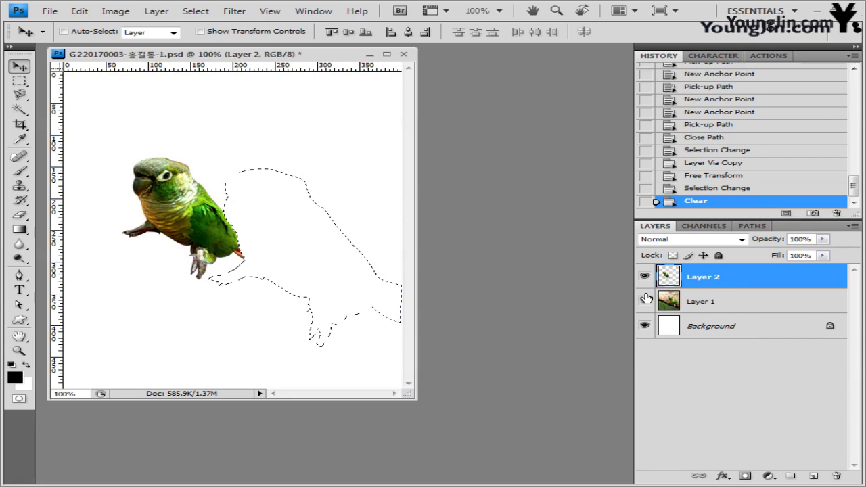
click(645, 299)
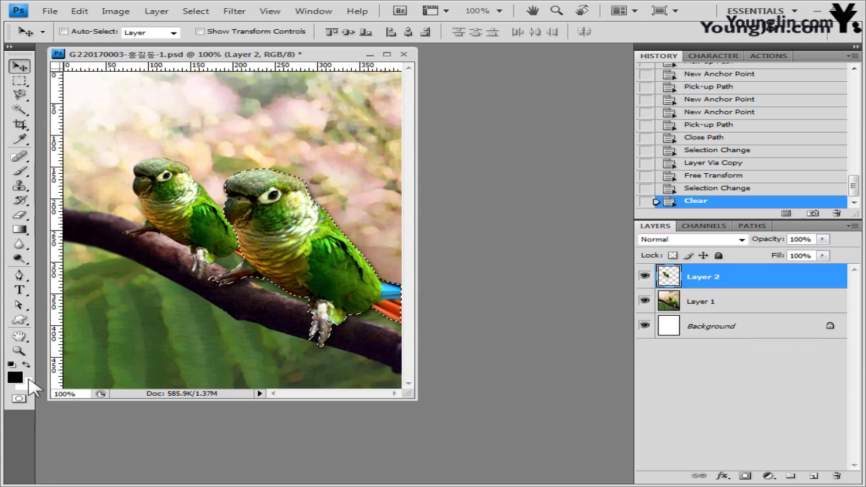
key(ctrl+d)
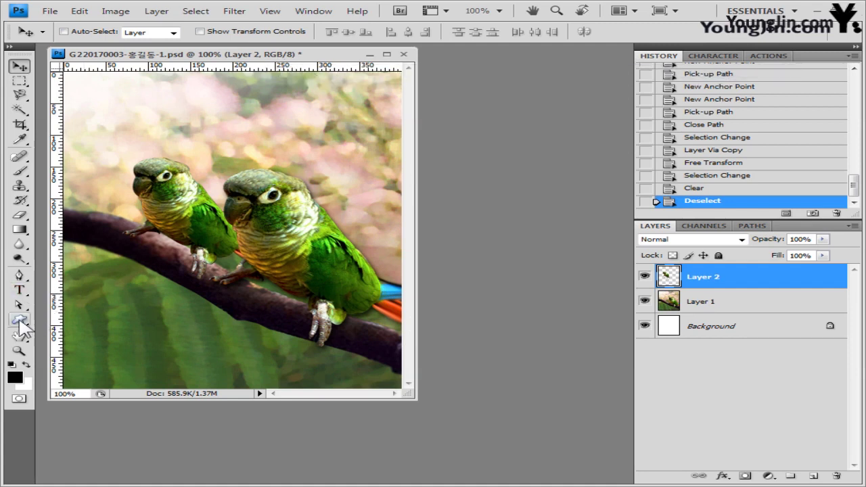
Step: Load the Ornaments custom shapes and draw the branch ornament at the image's left
click(20, 321)
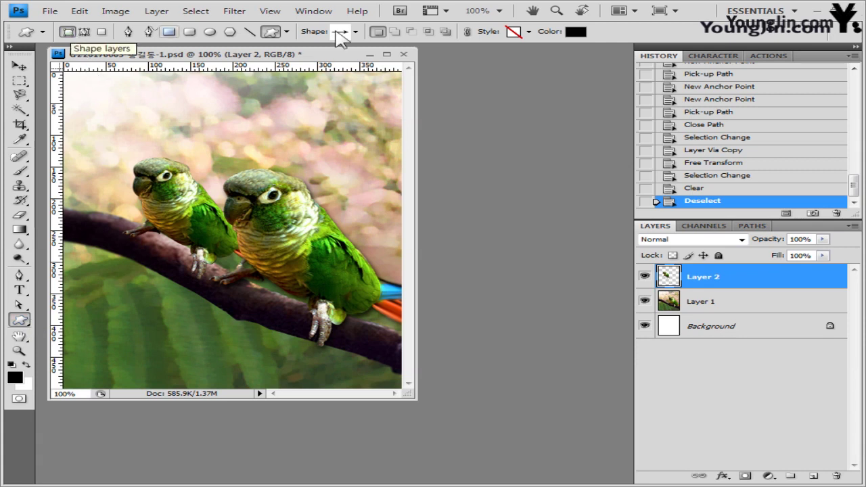
click(355, 31)
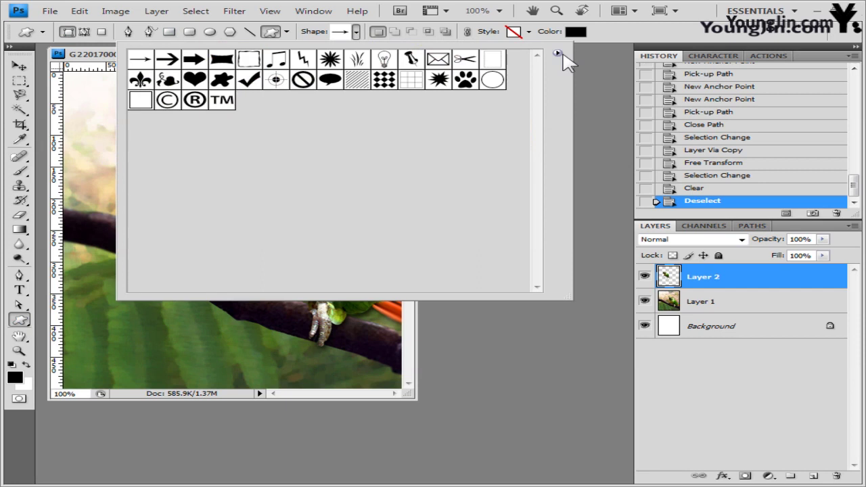
click(559, 54)
click(633, 332)
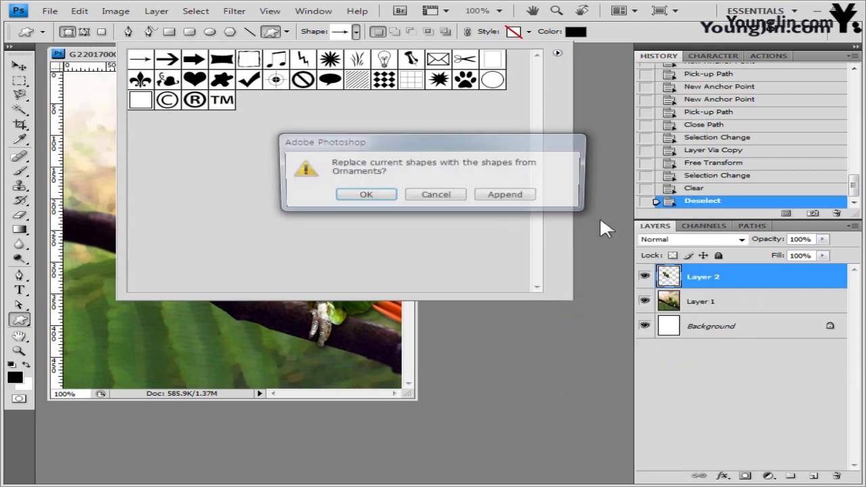
click(371, 194)
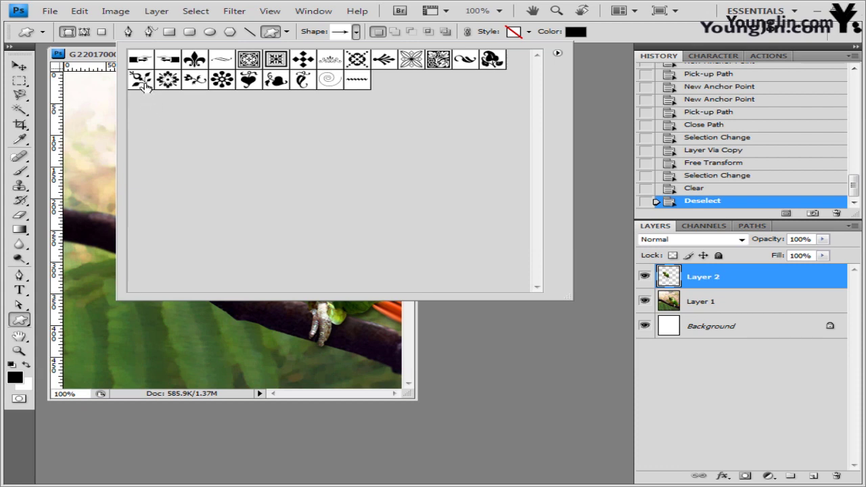
click(145, 84)
click(102, 63)
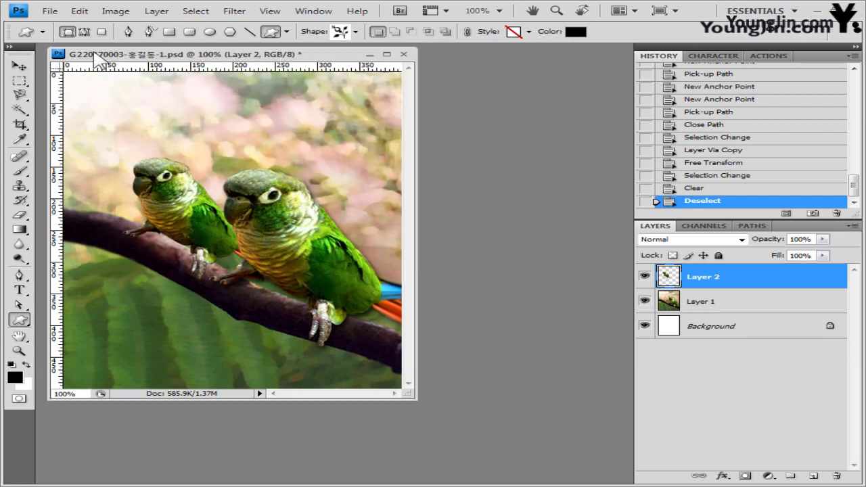
drag(76, 250, 106, 285)
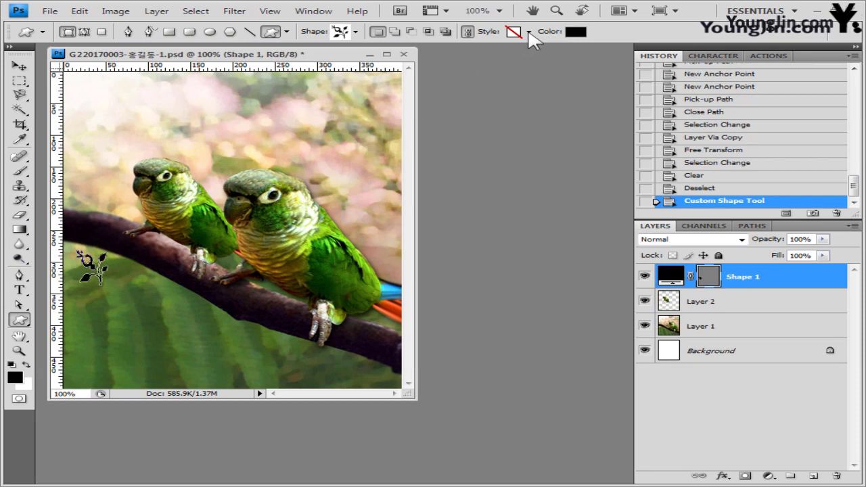
Step: Fill the ornament with green 66cc33 and rotate it about -112°
click(576, 32)
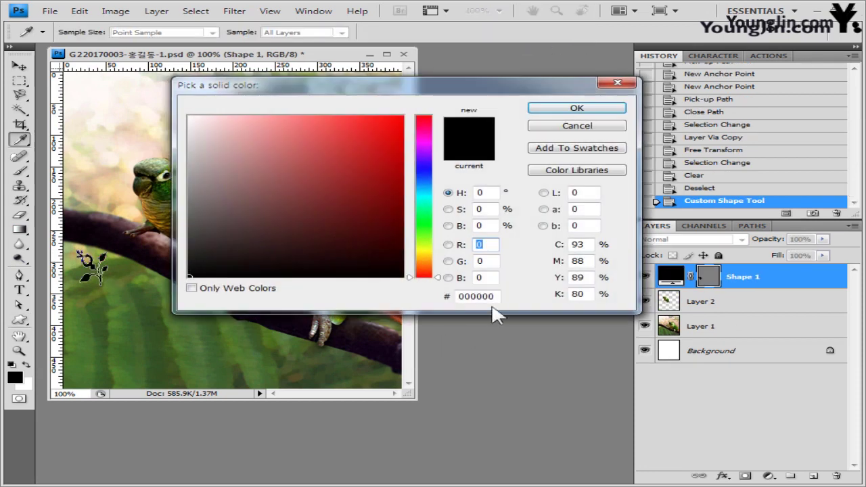
double_click(481, 297)
text(66cc33)
click(619, 111)
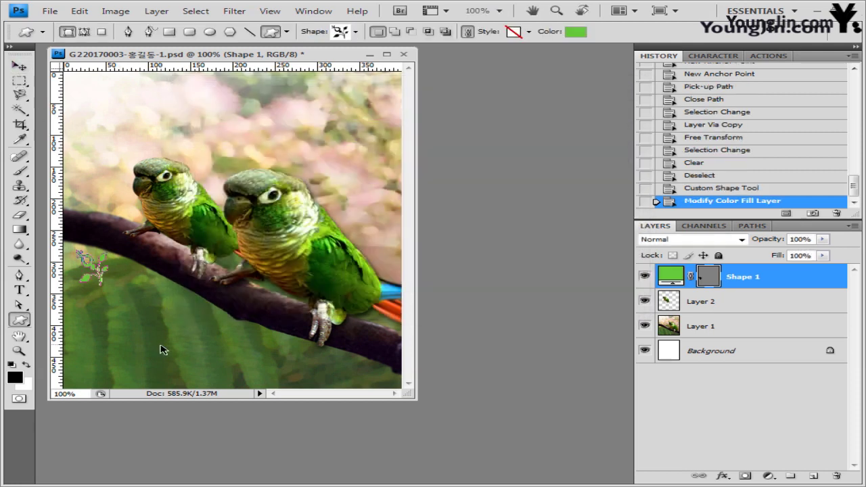
key(ctrl+t)
drag(126, 291, 100, 220)
key(Return)
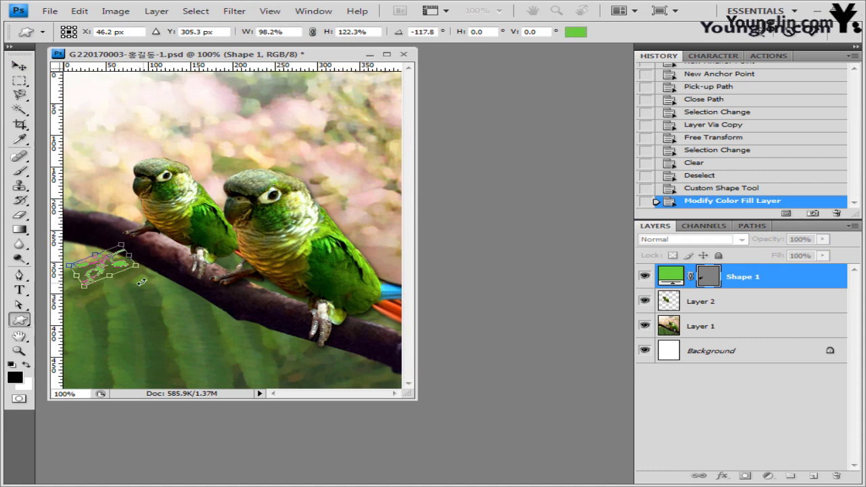
Step: Add a default drop shadow to the ornament shape
click(722, 476)
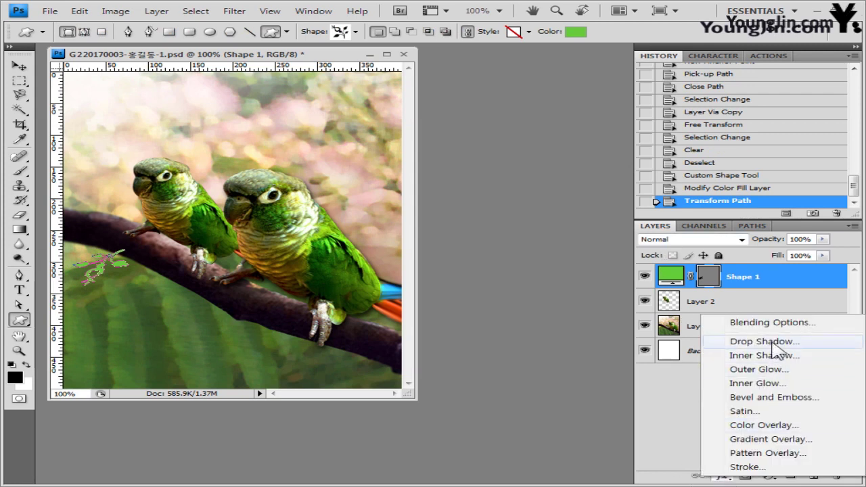
click(737, 342)
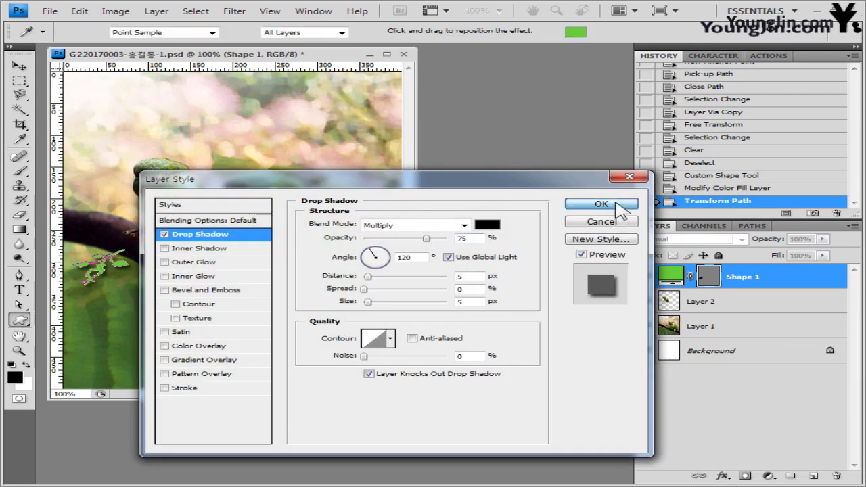
click(614, 202)
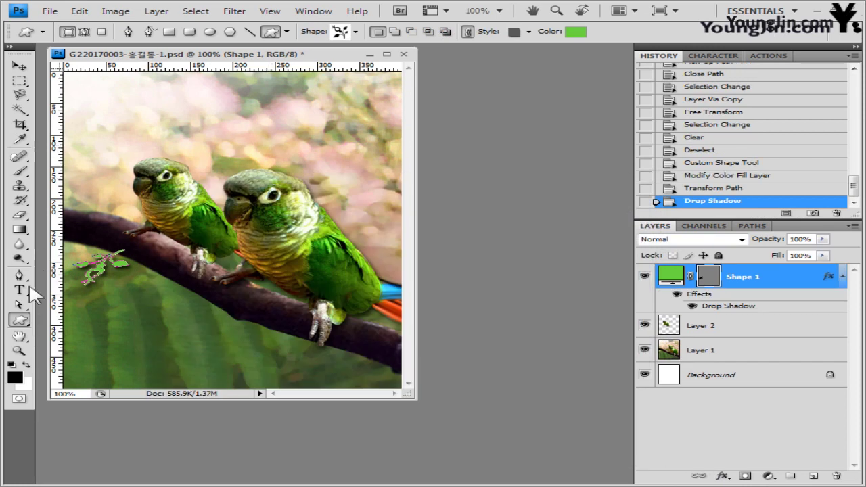
Step: Load the Music shape set and draw a double music note above the right parrot
click(354, 31)
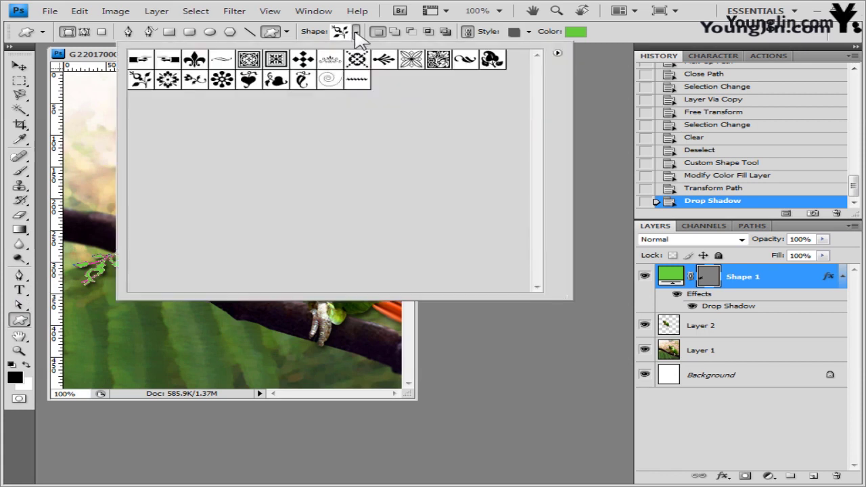
click(557, 53)
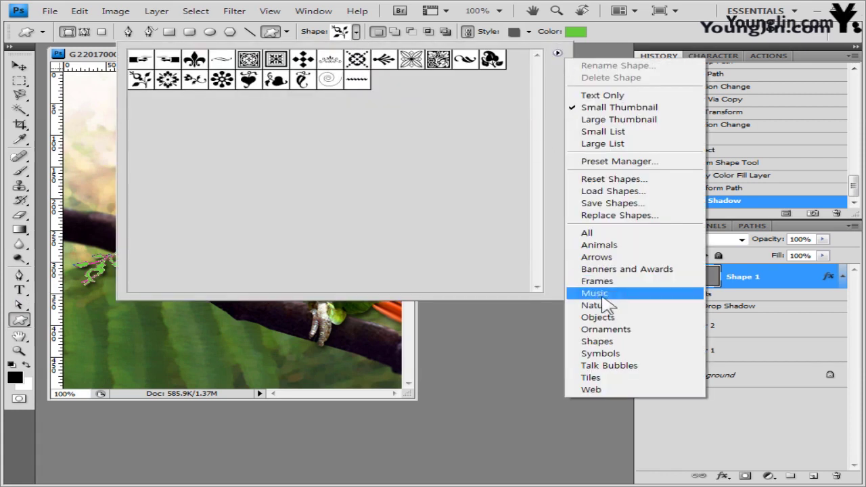
click(595, 294)
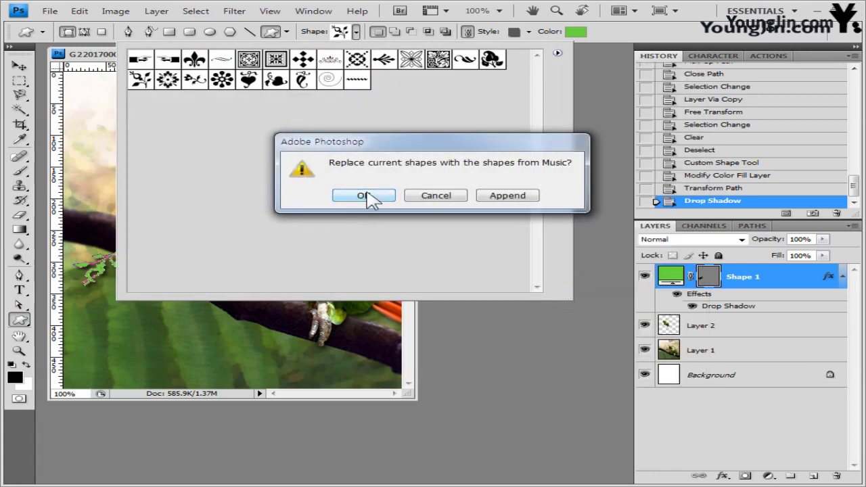
click(369, 193)
double_click(249, 59)
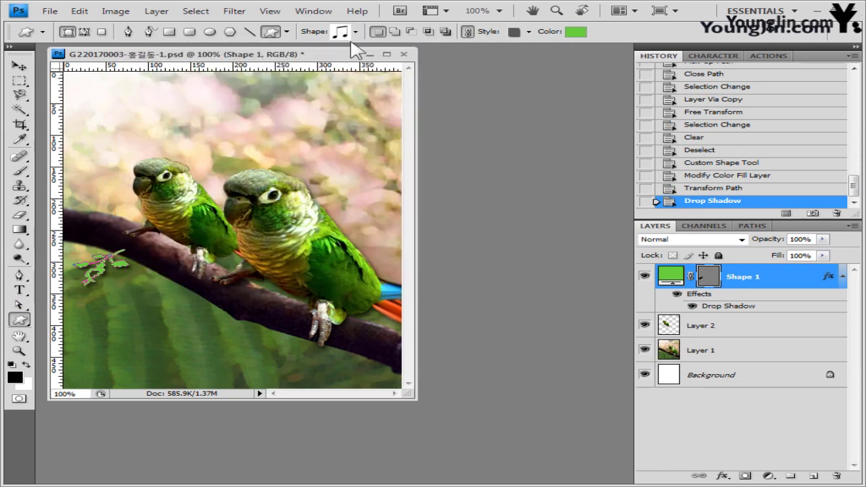
drag(258, 132, 308, 164)
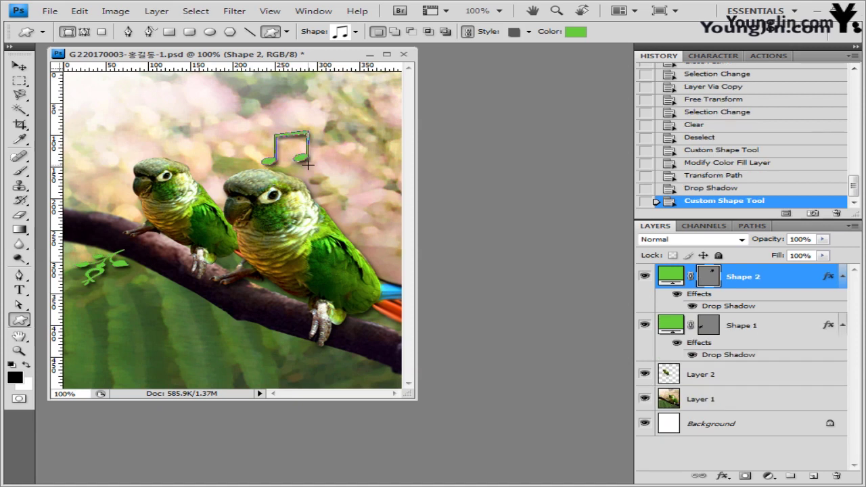
Step: Set the note's style to None and its fill colour to red ff6666
click(530, 32)
click(435, 60)
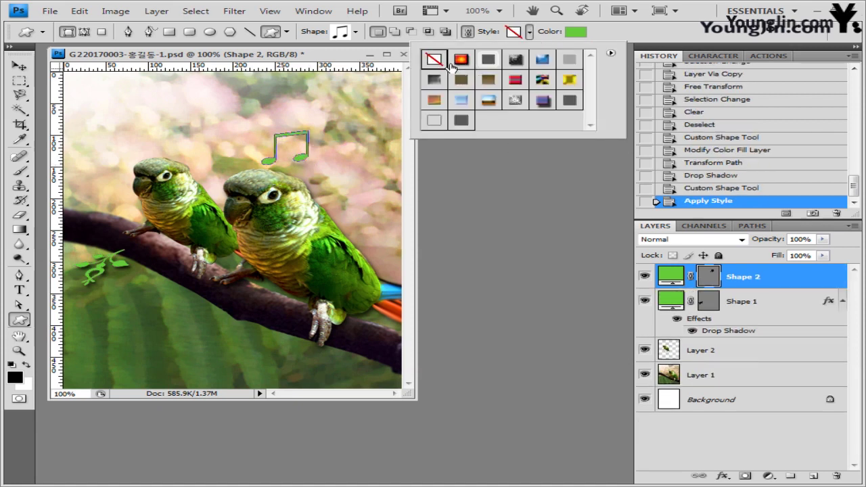
click(580, 35)
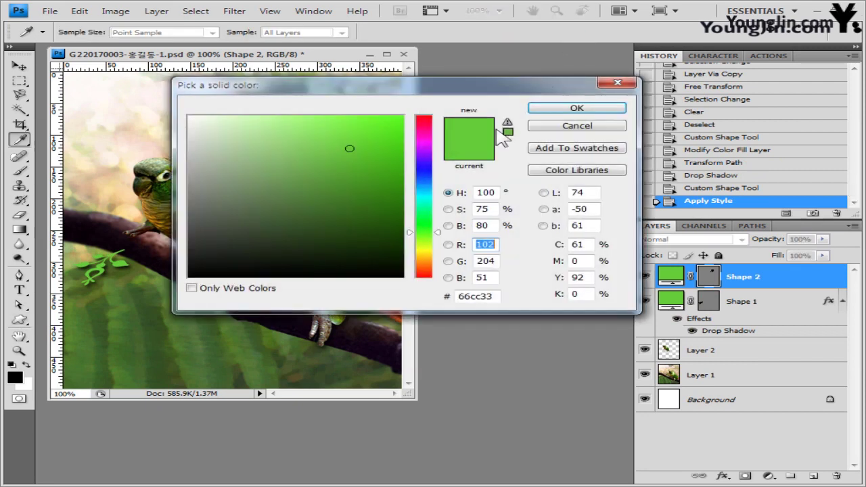
double_click(478, 296)
text(ff6666)
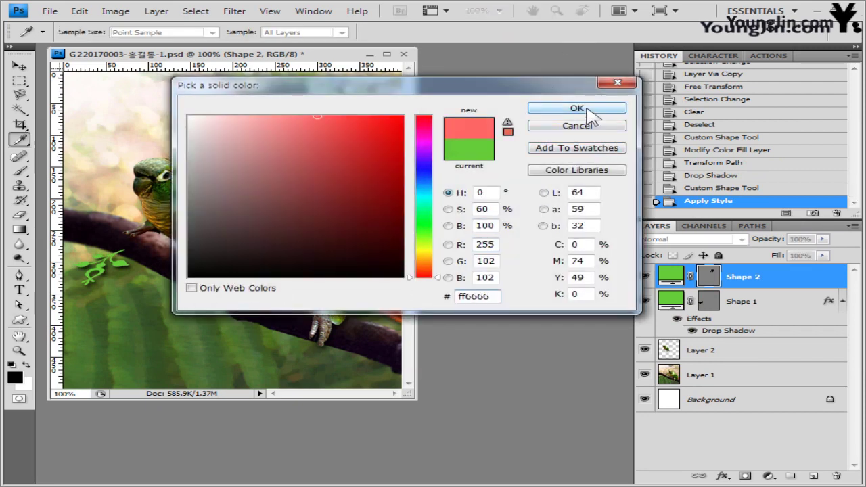
click(587, 110)
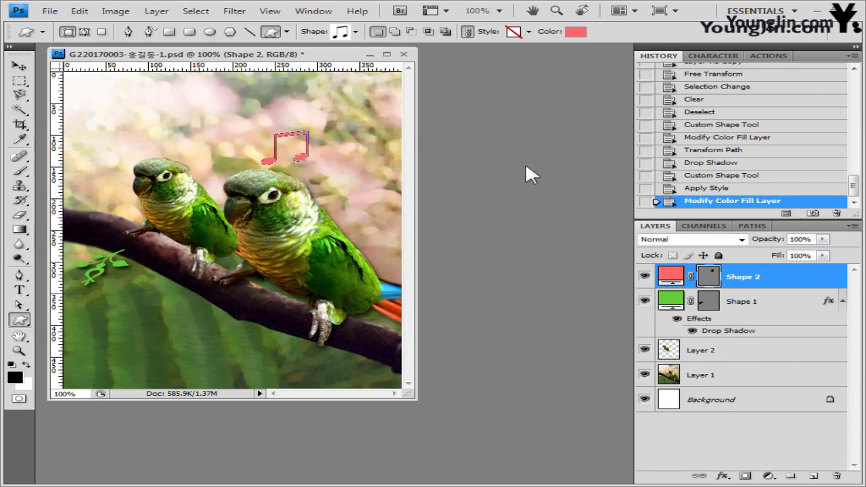
Step: Add Drop Shadow and Outer Glow effects to the red note
click(723, 476)
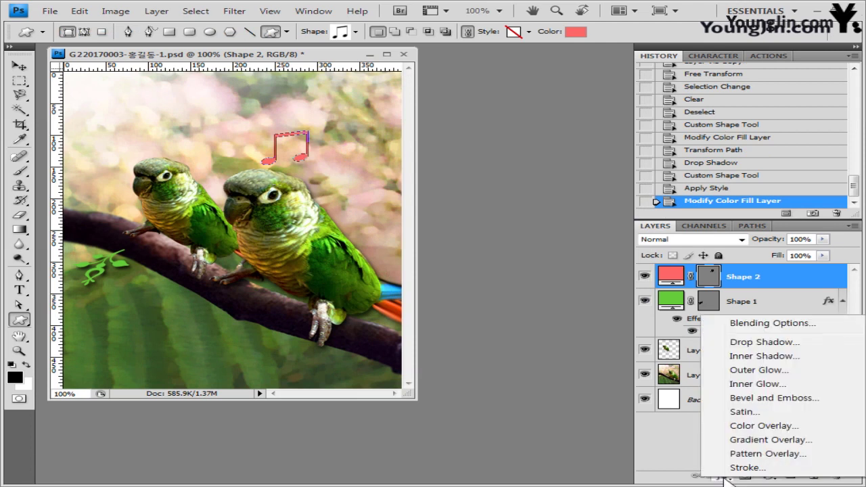
click(758, 344)
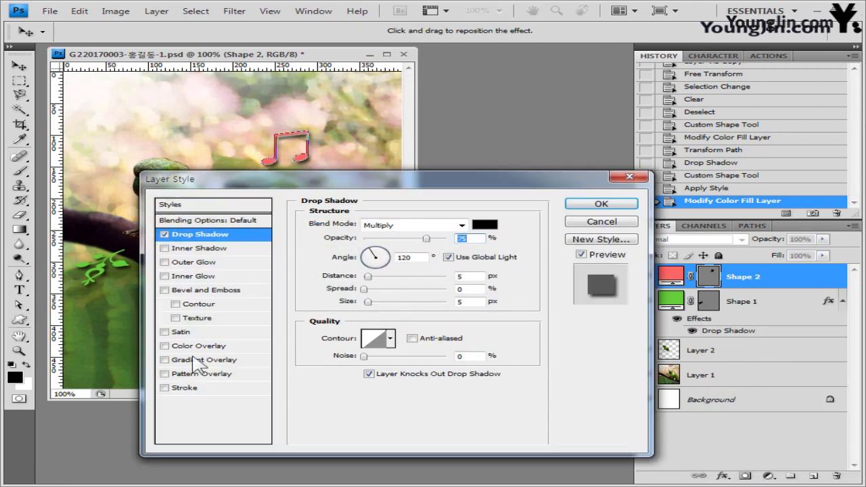
click(194, 264)
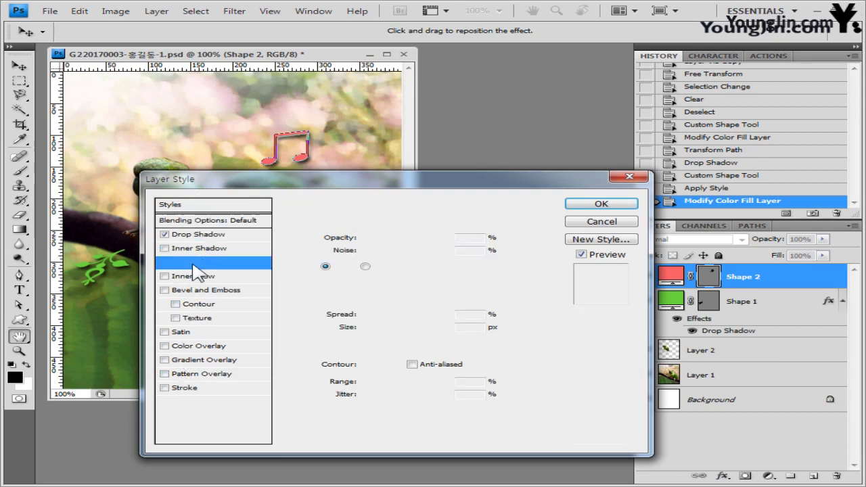
click(589, 206)
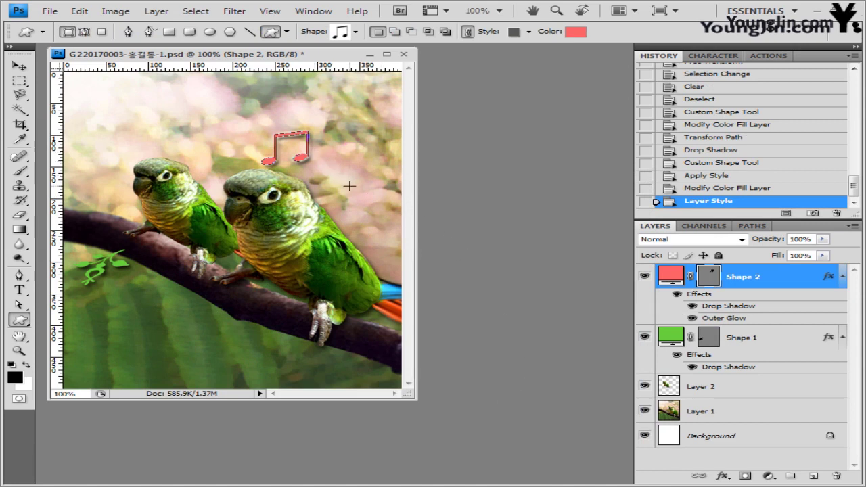
Step: Rotate and slightly enlarge the red note with Free Transform
key(ctrl+t)
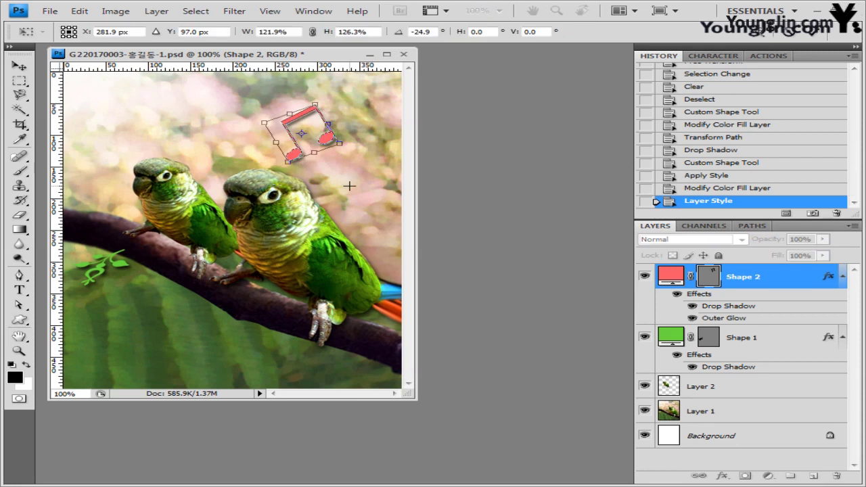
key(Return)
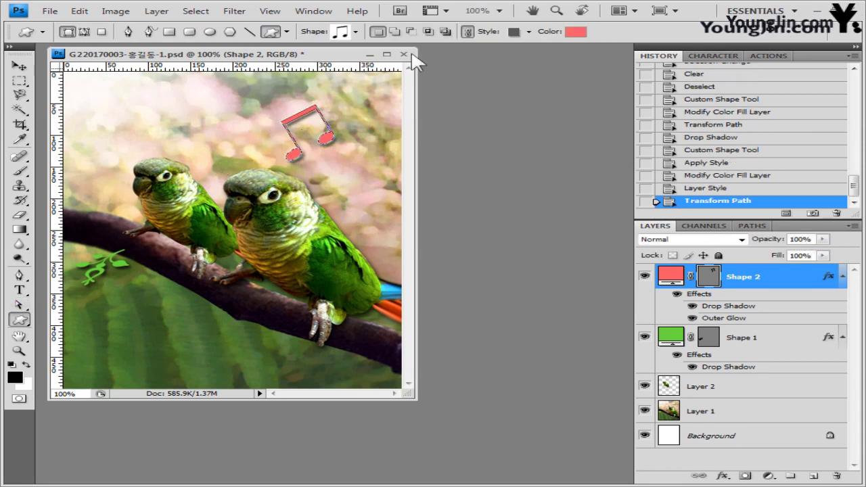
click(355, 31)
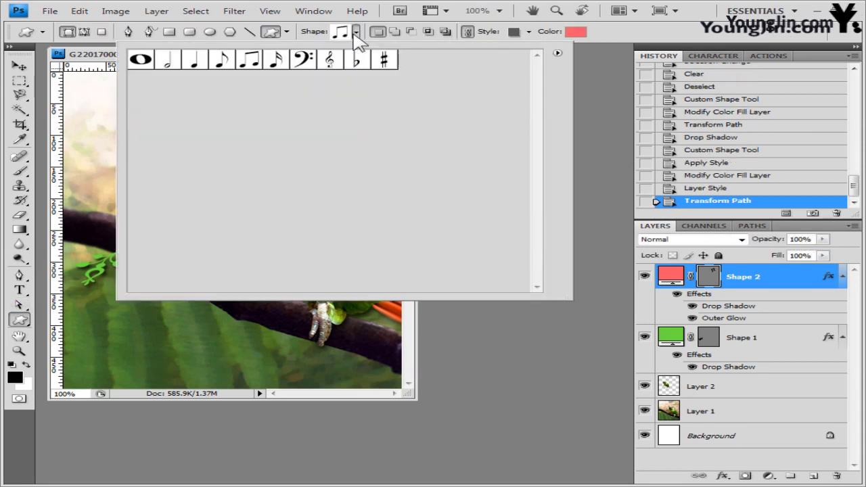
Step: Draw a sixteenth-note shape above the left parrot and fill it orange ff9933
click(275, 59)
key(Return)
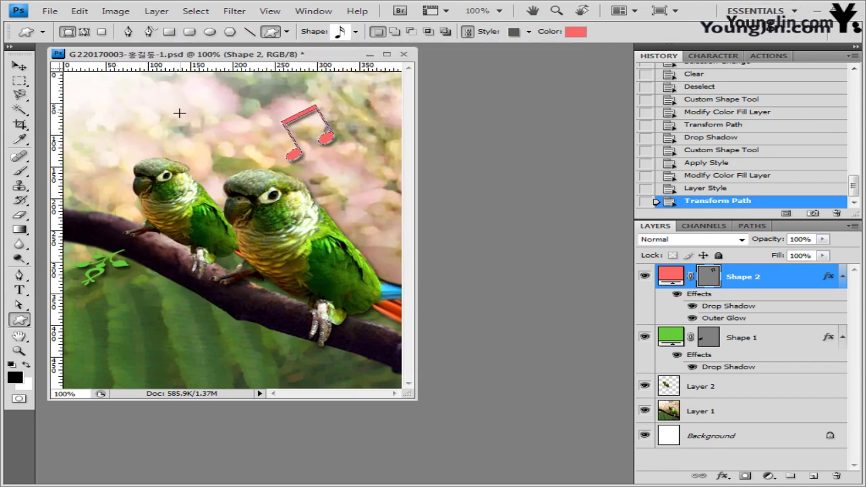
drag(179, 113, 212, 155)
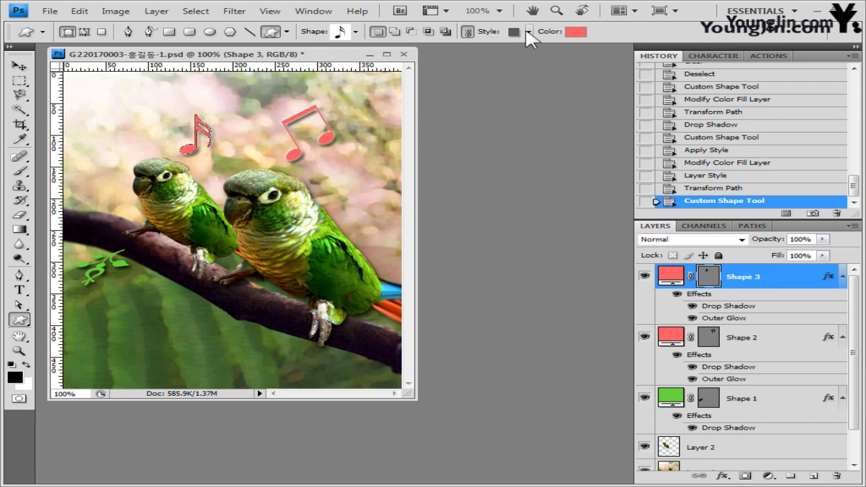
double_click(671, 276)
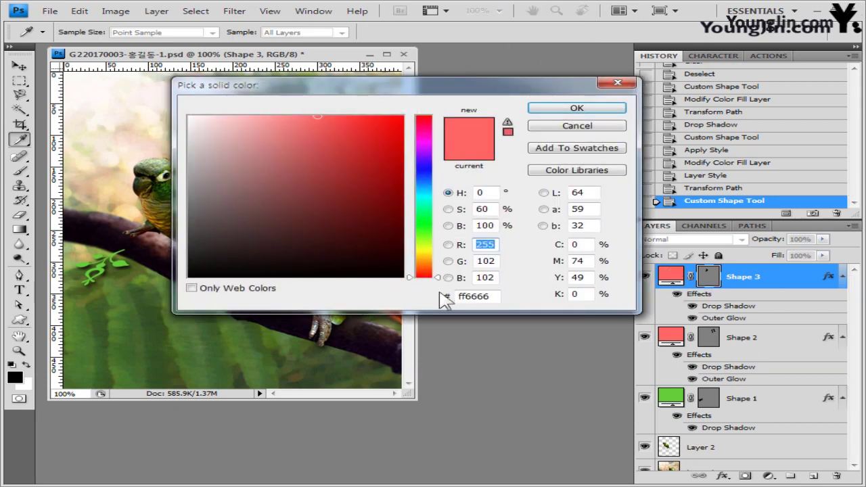
double_click(474, 296)
text(ff9933)
click(577, 108)
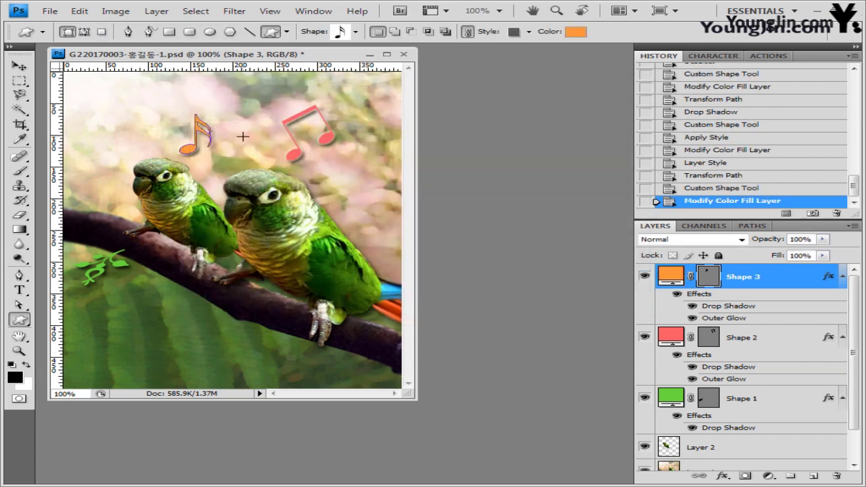
Step: Rotate the orange note about 28° clockwise
key(ctrl+t)
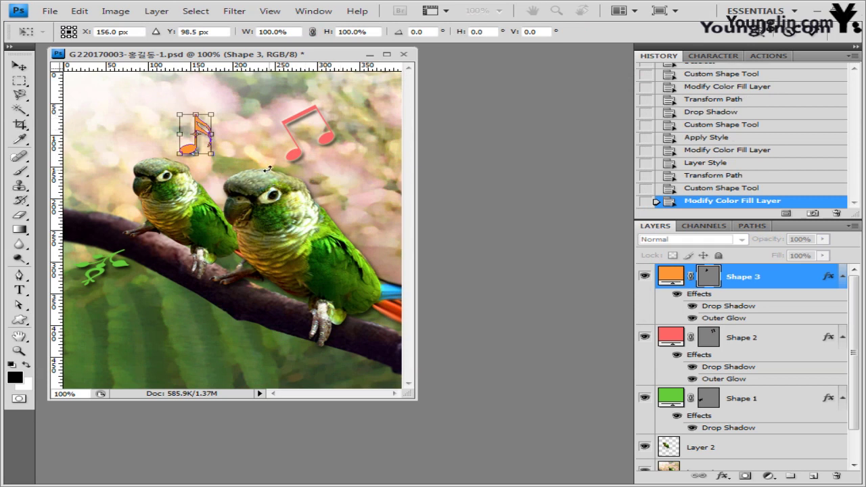
drag(277, 135, 268, 169)
key(Return)
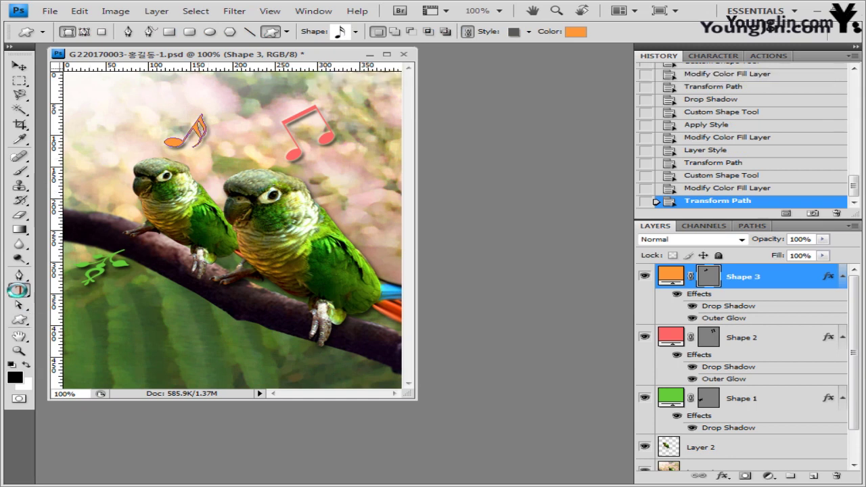
Step: Set the Type tool to Arial Bold at 75 pt
click(18, 289)
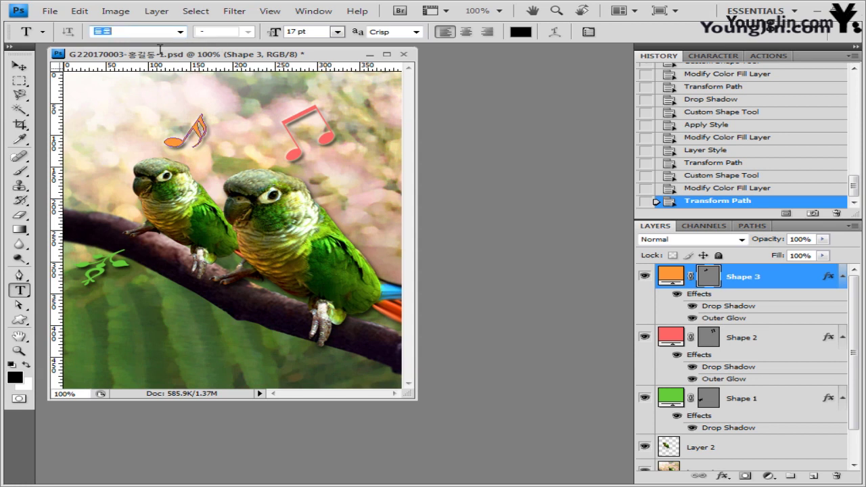
click(181, 31)
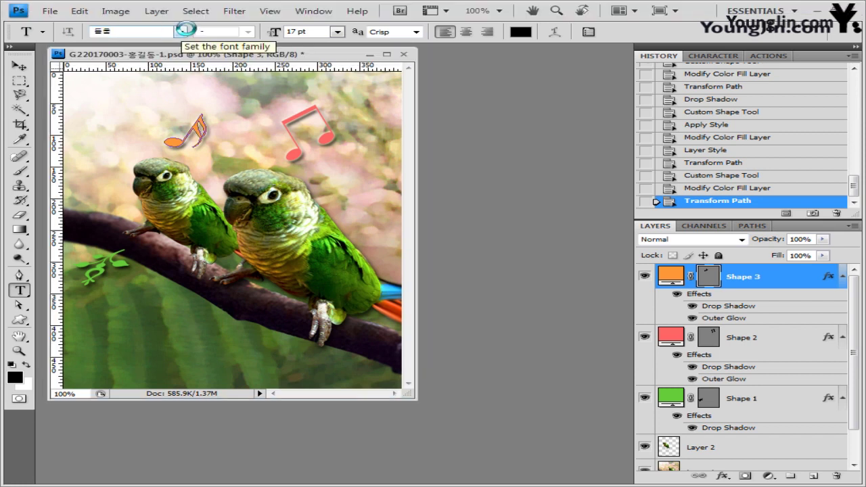
scroll(396, 156, up, 5)
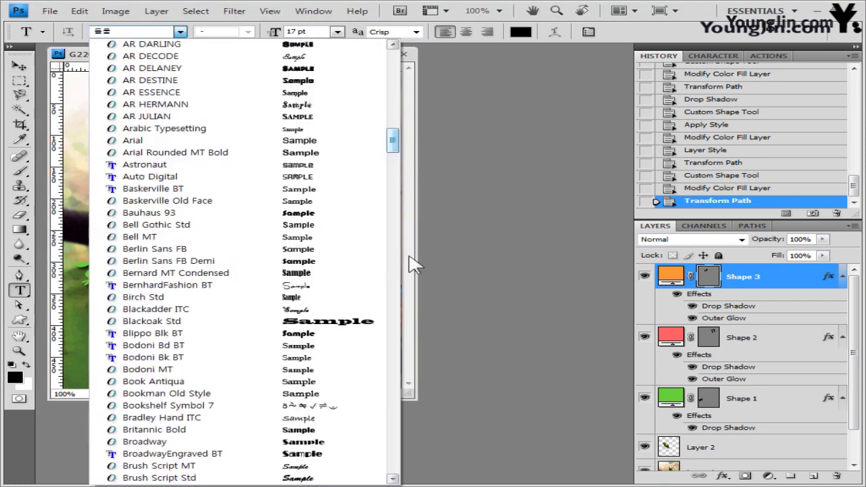
drag(391, 140, 394, 228)
scroll(156, 205, down, 3)
click(156, 205)
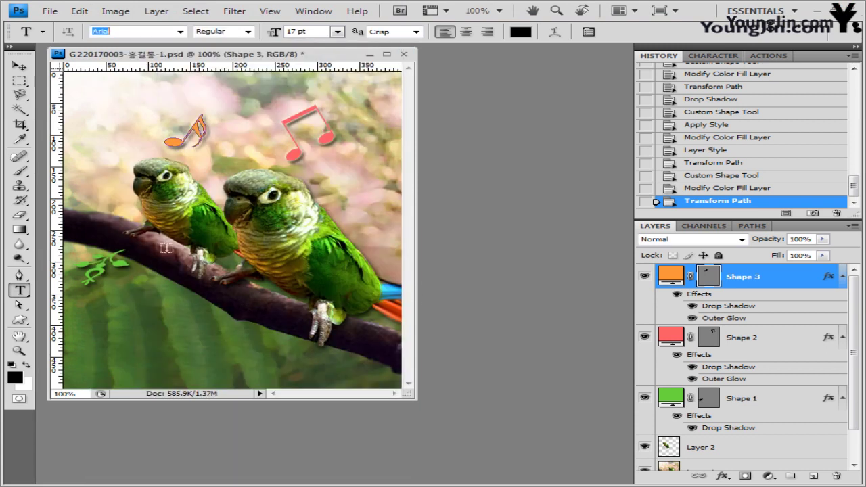
click(249, 32)
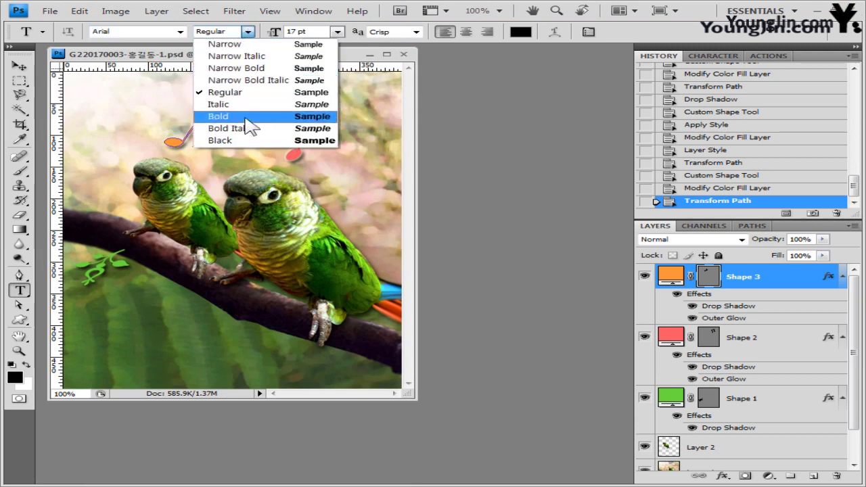
click(250, 116)
click(298, 31)
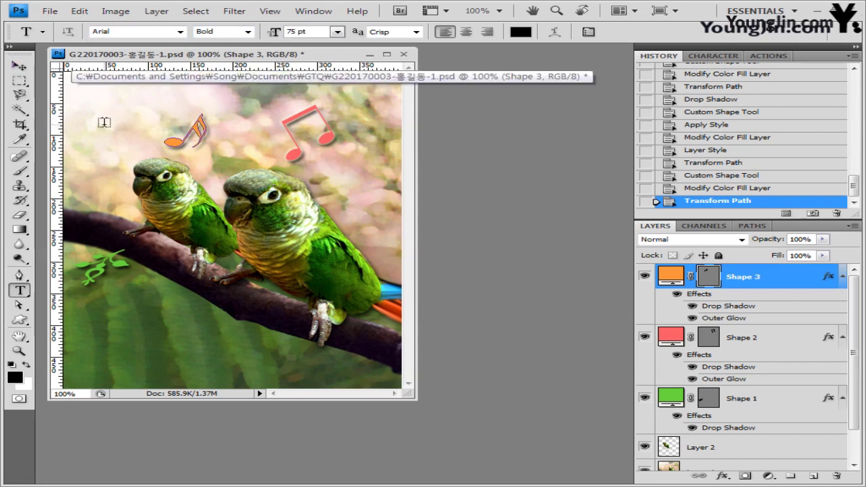
Step: Type 'Parrot' at the lower left of the canvas and commit it
click(101, 329)
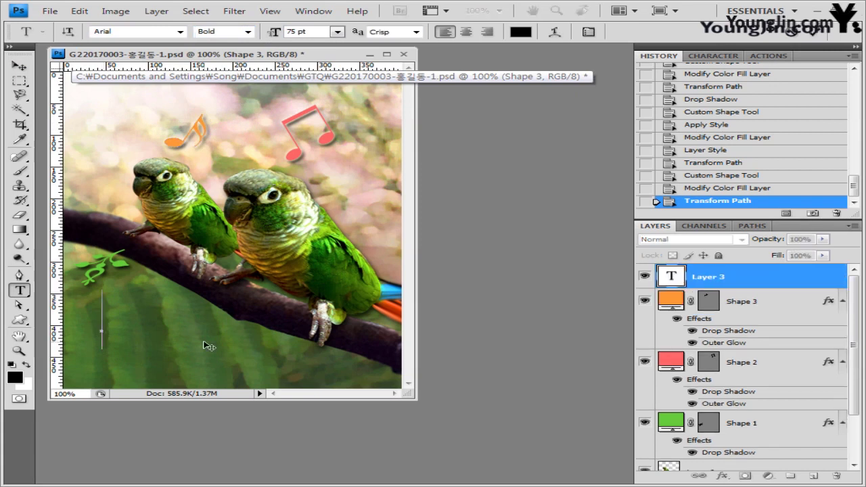
text(Parrot)
drag(133, 374, 138, 395)
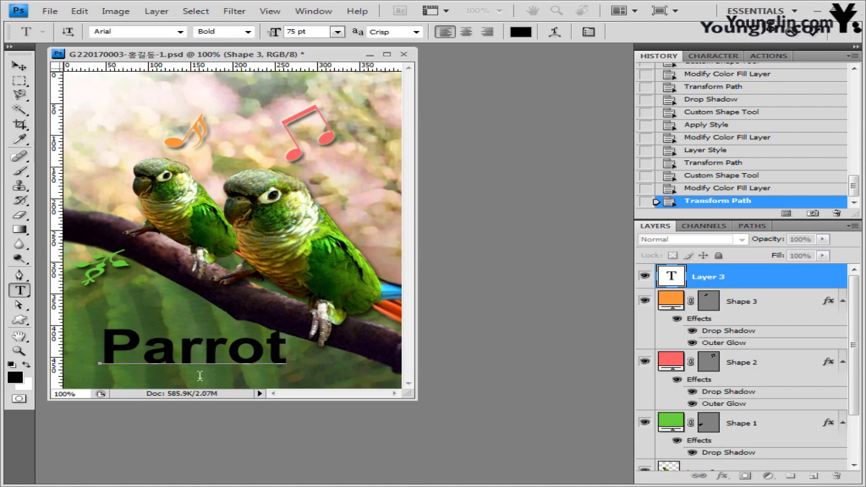
key(ctrl)
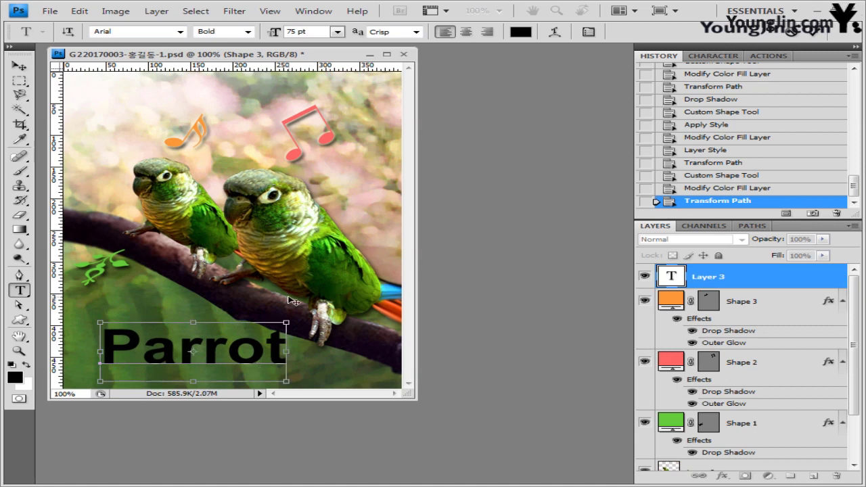
key(ctrl+Return)
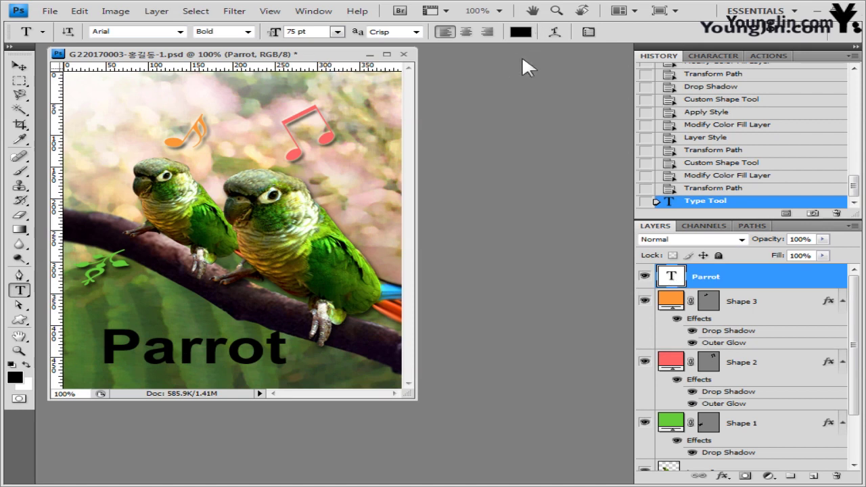
Step: Add a Gradient Overlay to the Parrot text with a green 009900 left stop
click(725, 477)
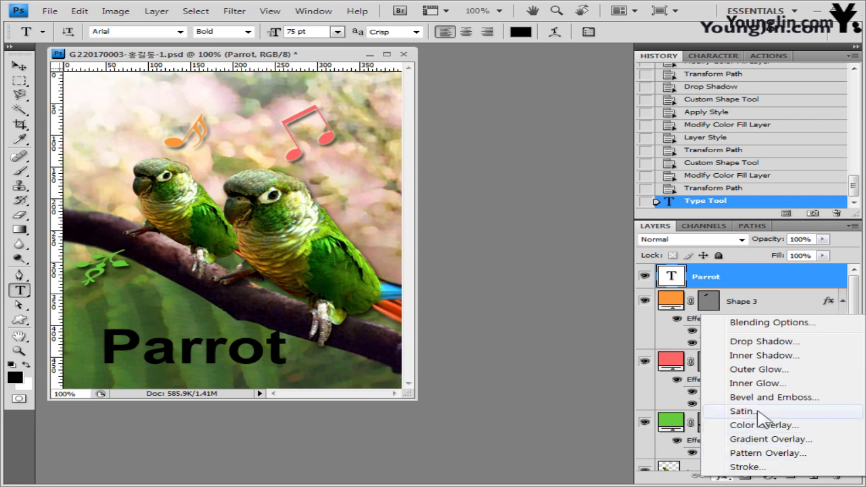
click(771, 439)
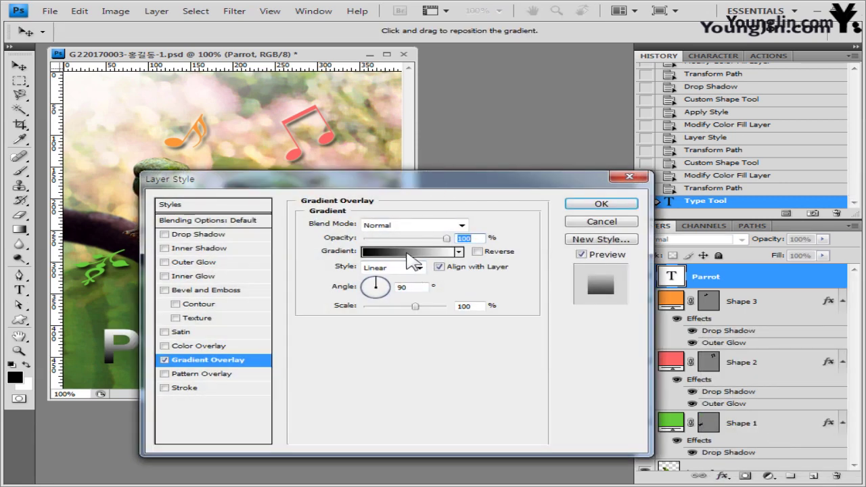
click(410, 261)
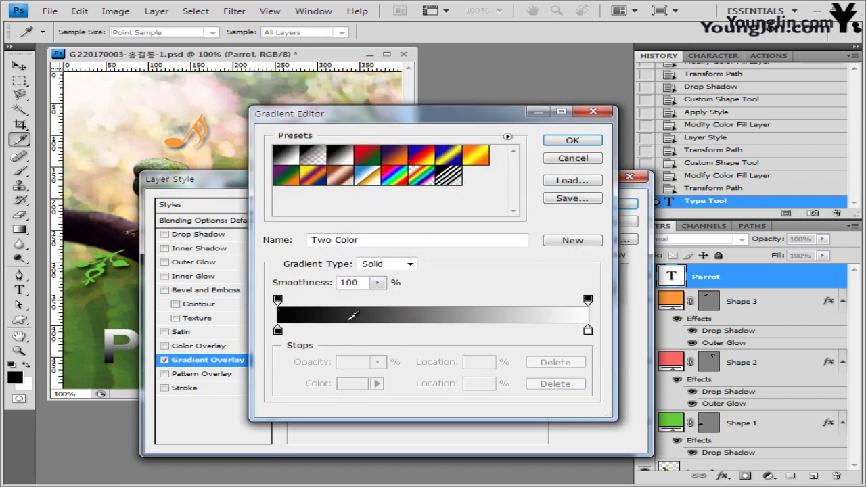
double_click(277, 331)
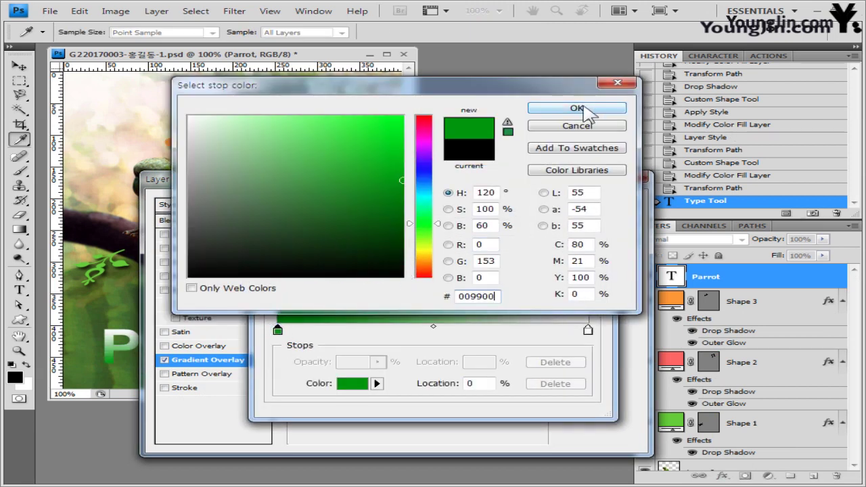
click(579, 109)
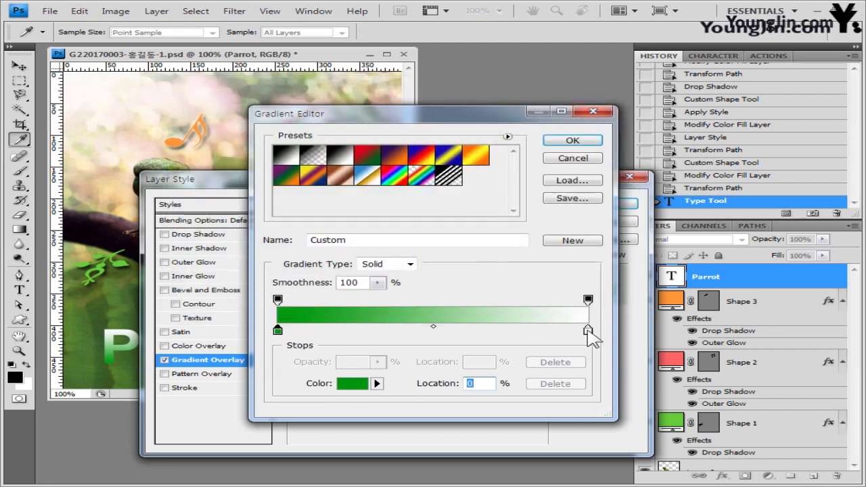
Step: Set the gradient's right stop to red ff3333 and accept the gradient
double_click(588, 332)
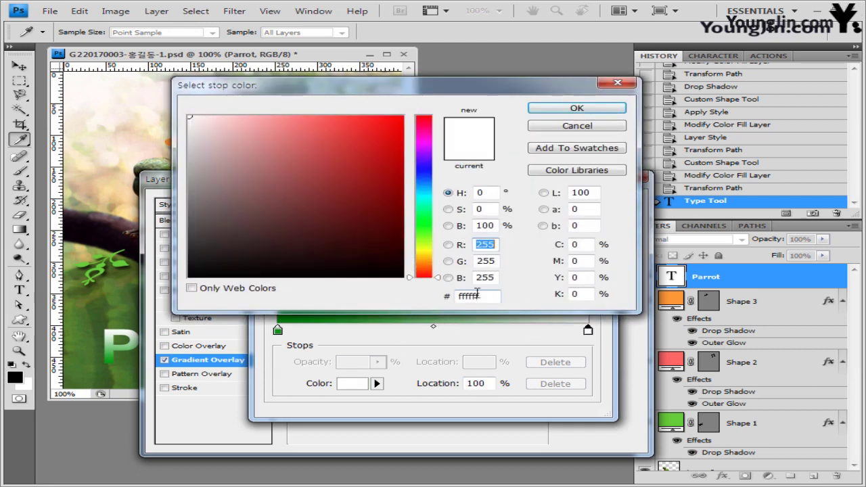
double_click(477, 296)
text(ff3333)
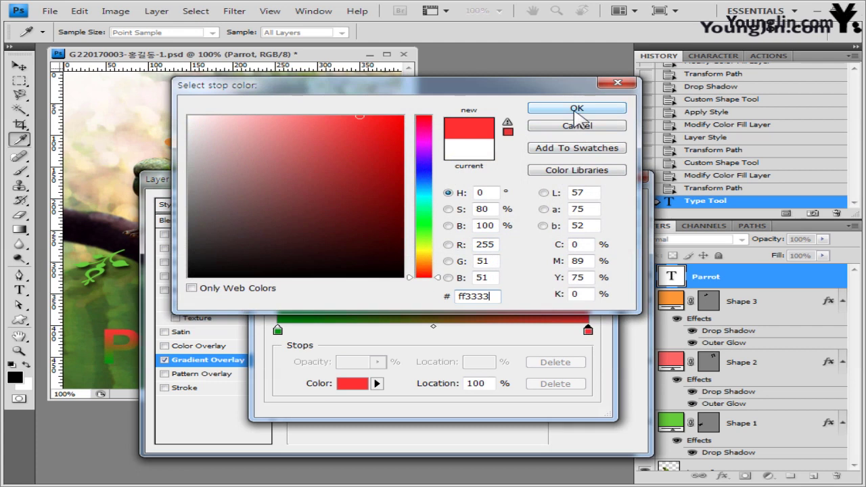
click(574, 110)
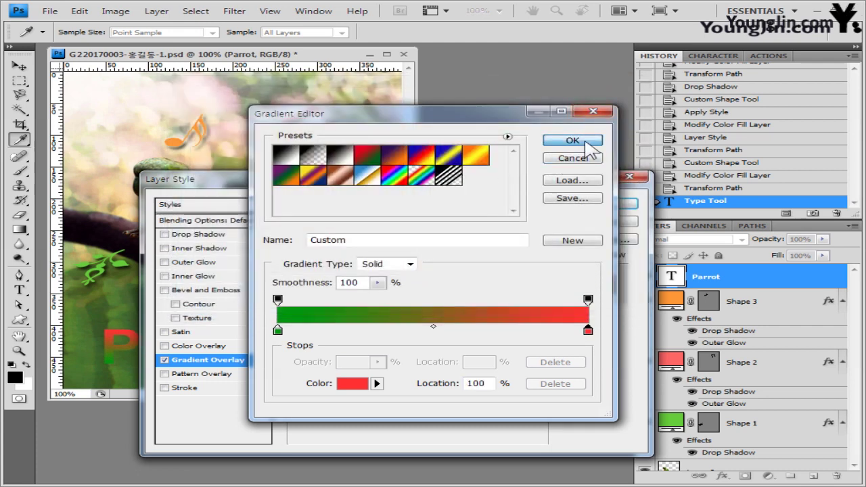
click(586, 142)
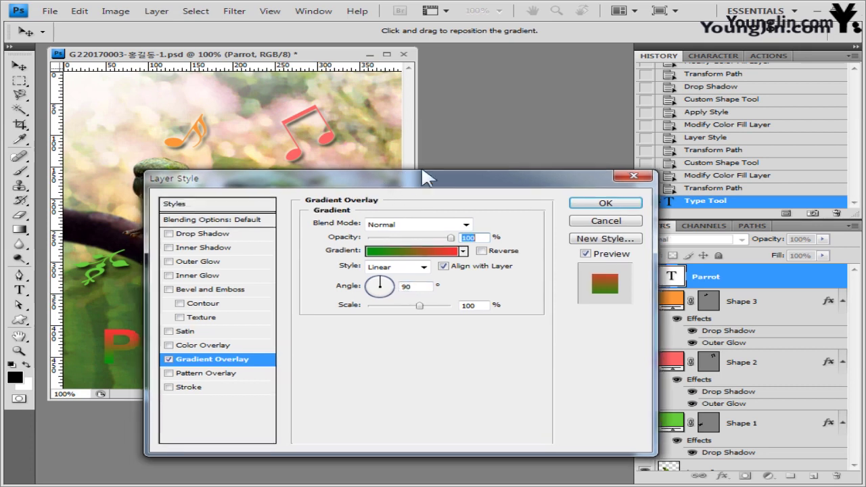
drag(383, 180, 573, 96)
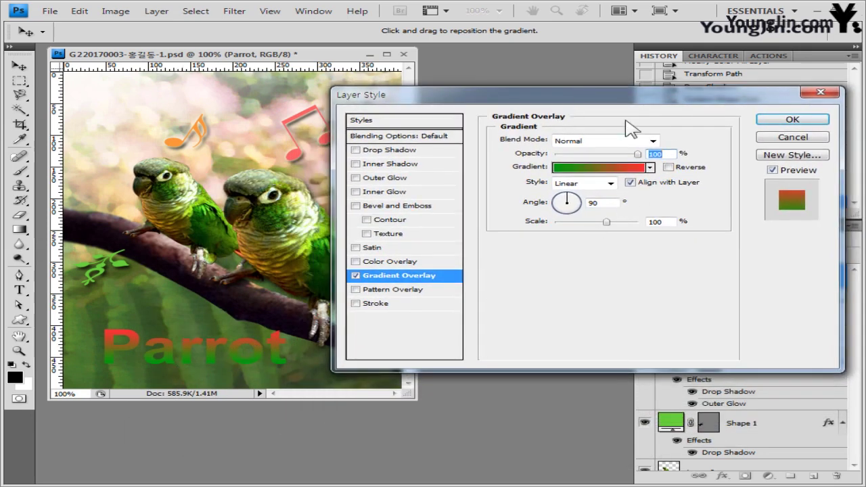
Step: Add a 3 px white (ffffff) outside Stroke to the Parrot text and apply the styles
click(389, 305)
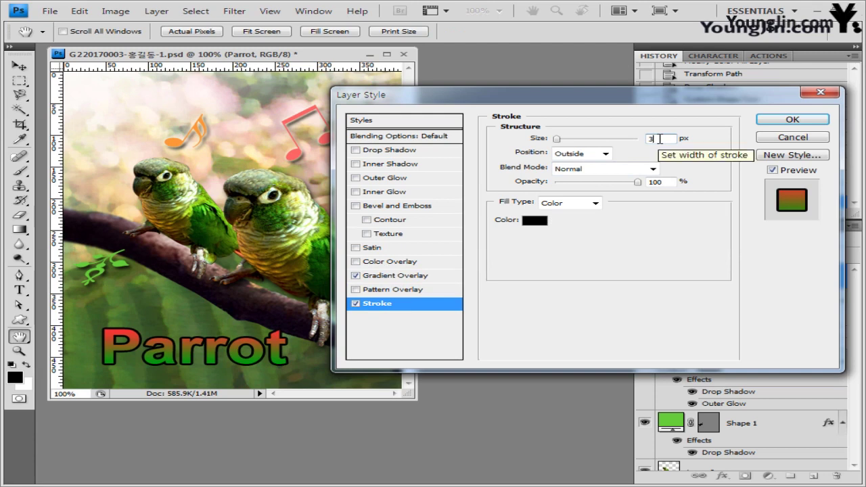
click(535, 220)
drag(440, 92, 630, 117)
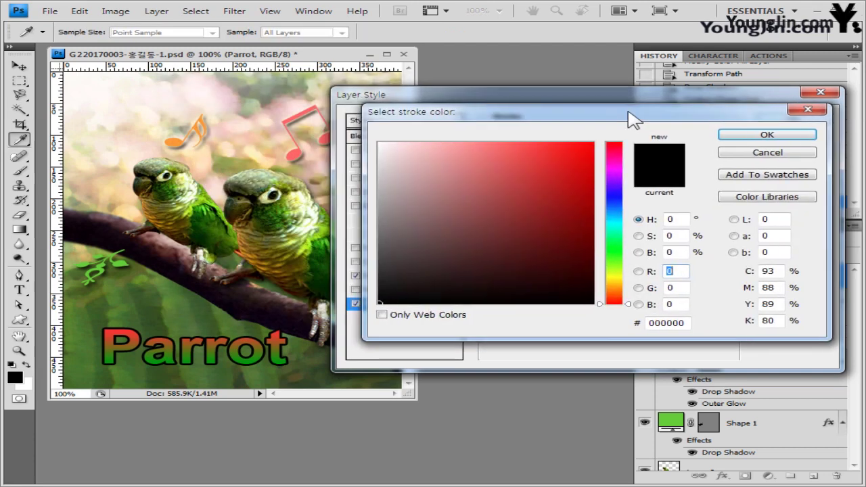
click(293, 116)
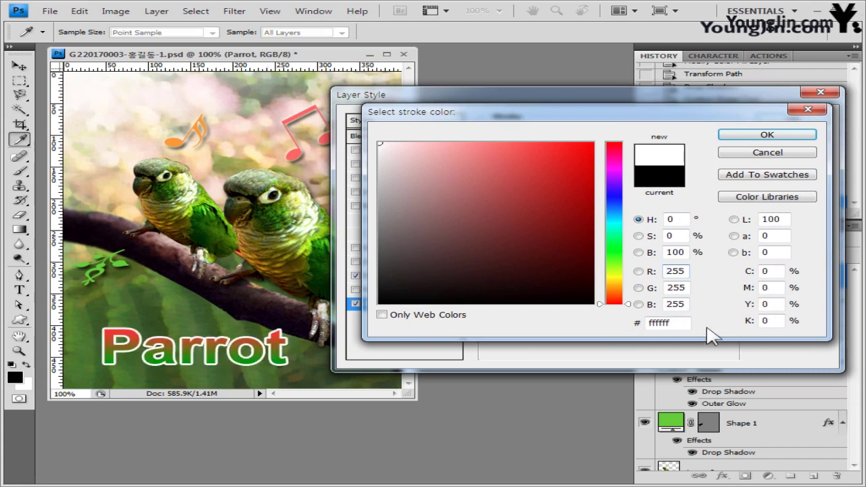
click(687, 322)
click(795, 139)
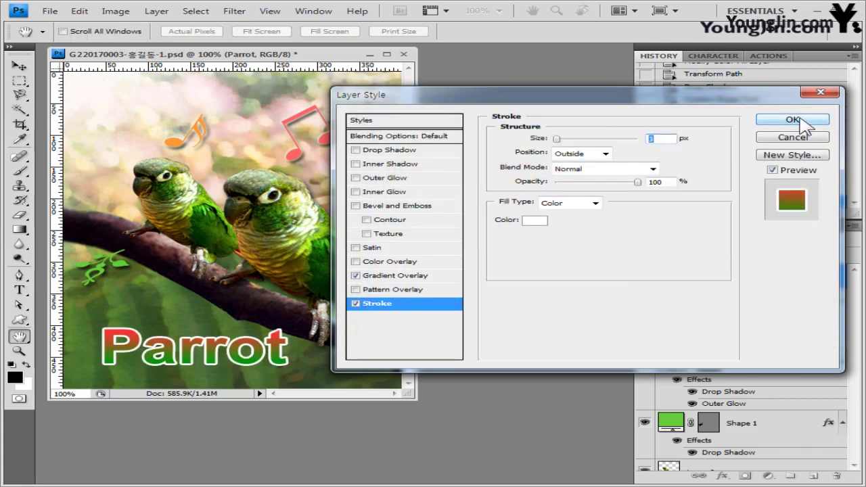
click(793, 119)
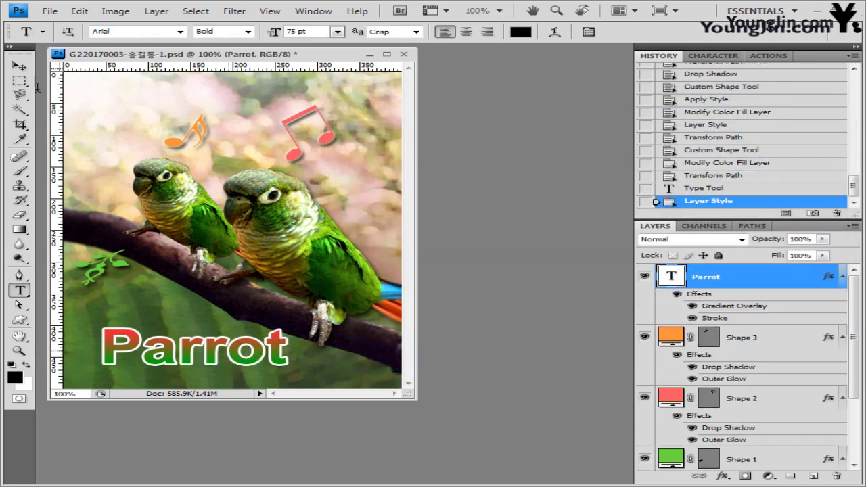
click(19, 65)
Step: Nudge the Parrot text right and up, check it against the grid, then hide the grid
key(shift+Right)
key(Up)
key(Up)
key(Up)
key(Up)
key(Up)
key(Up)
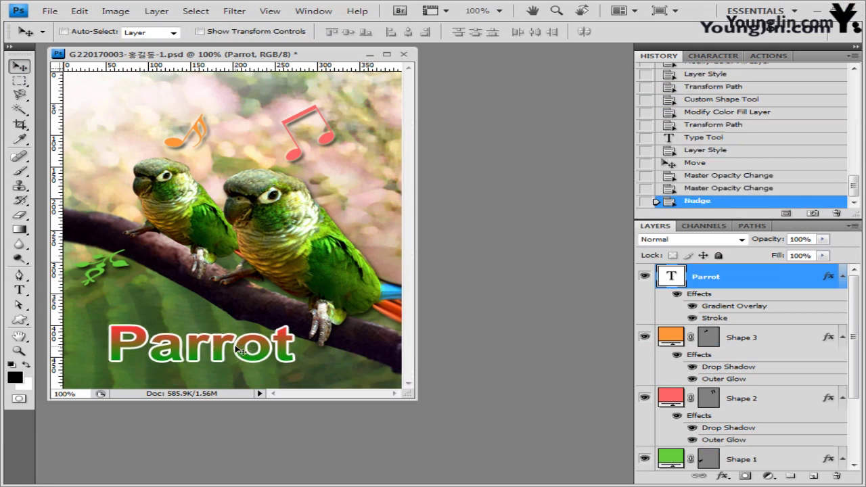
key(ctrl+apostrophe)
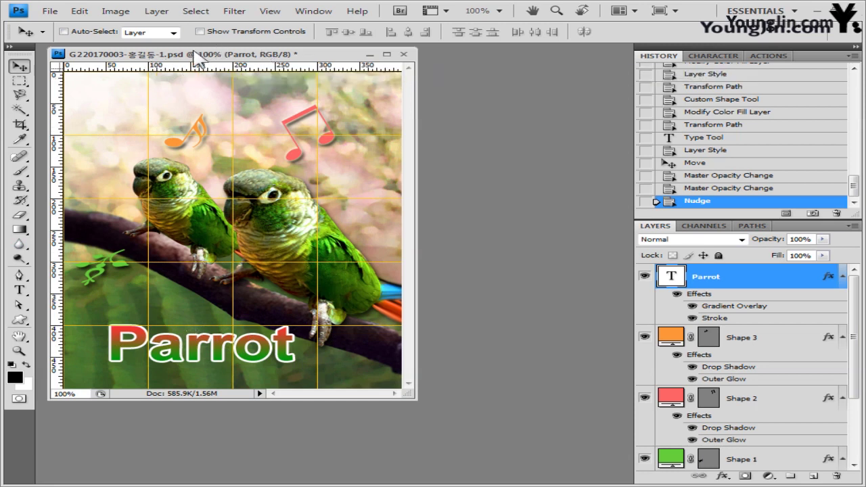
click(270, 12)
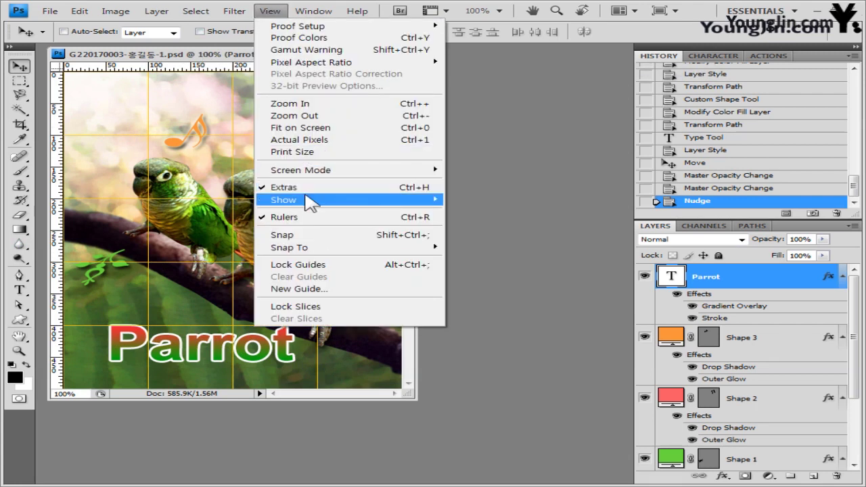
mouse_move(406, 200)
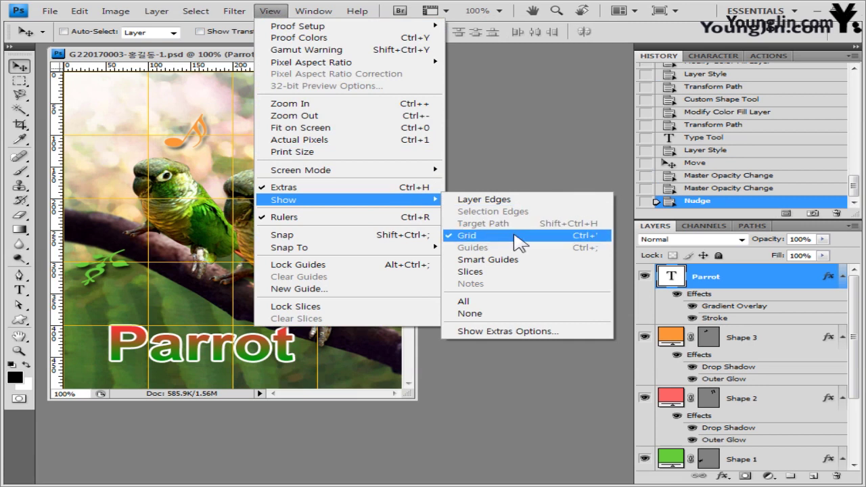
click(520, 236)
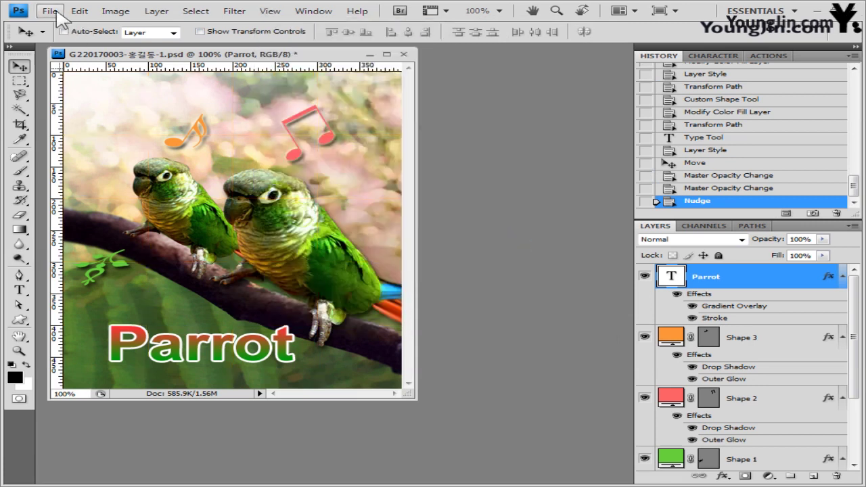
click(53, 11)
Step: Save the document as a PSD with '임시' added to its file name
mouse_move(112, 271)
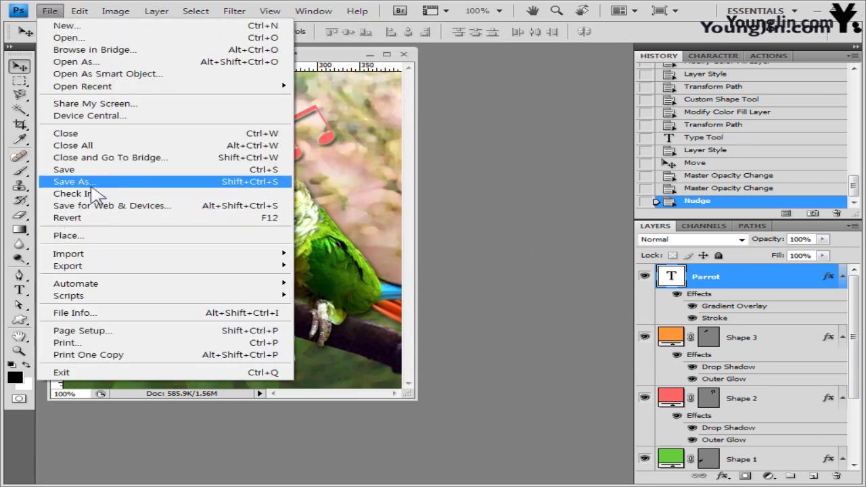
click(91, 181)
click(373, 284)
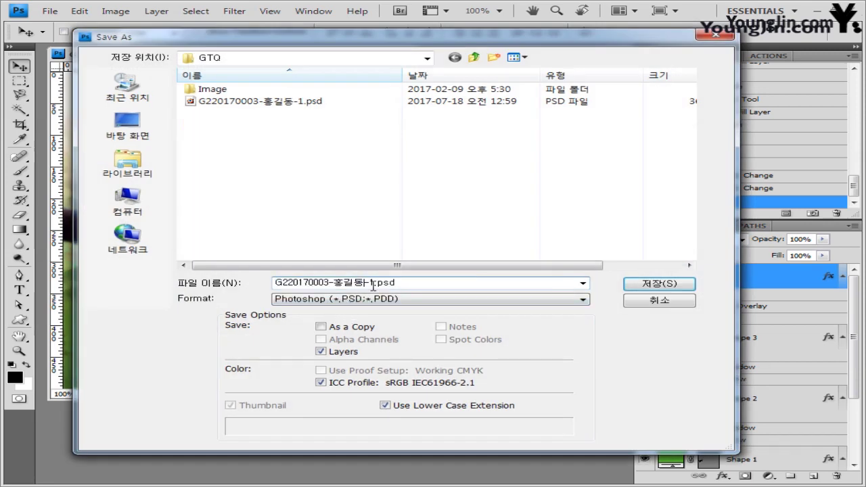
text(임시)
key(Return)
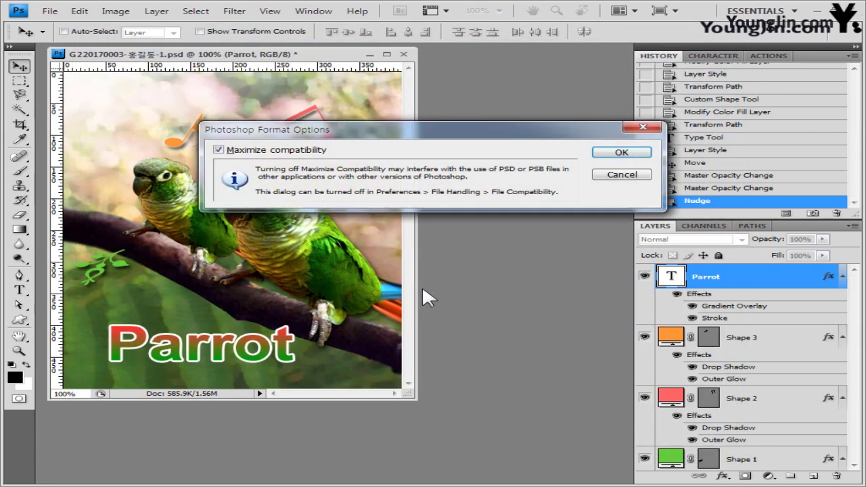
click(621, 153)
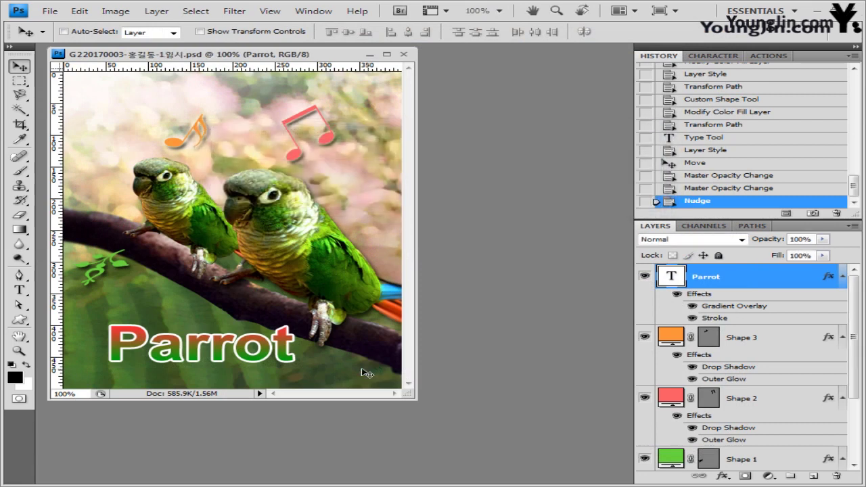
Step: Save a JPEG copy at quality 9 with the 임시 suffix removed from the name
click(50, 11)
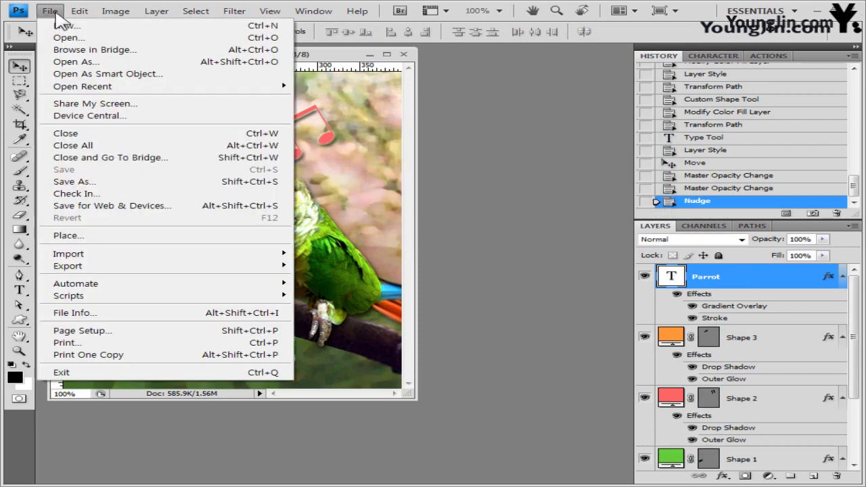
click(64, 186)
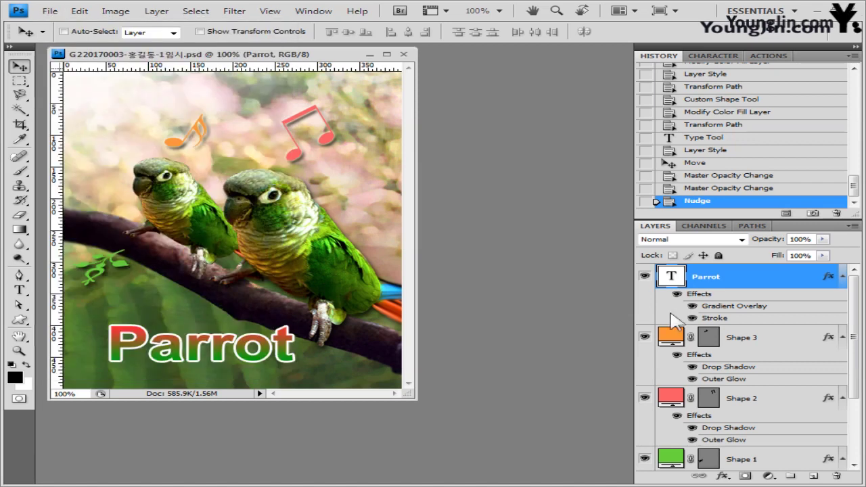
click(374, 299)
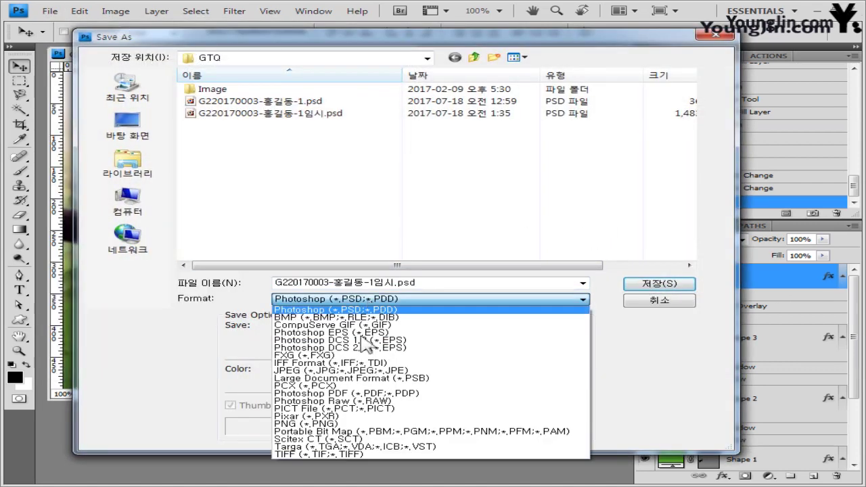
click(379, 367)
double_click(386, 283)
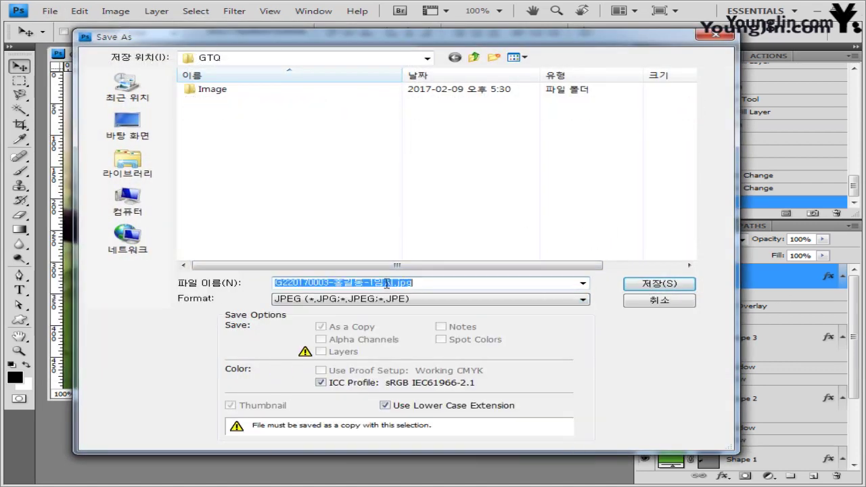
click(387, 283)
key(Delete)
key(BackSpace)
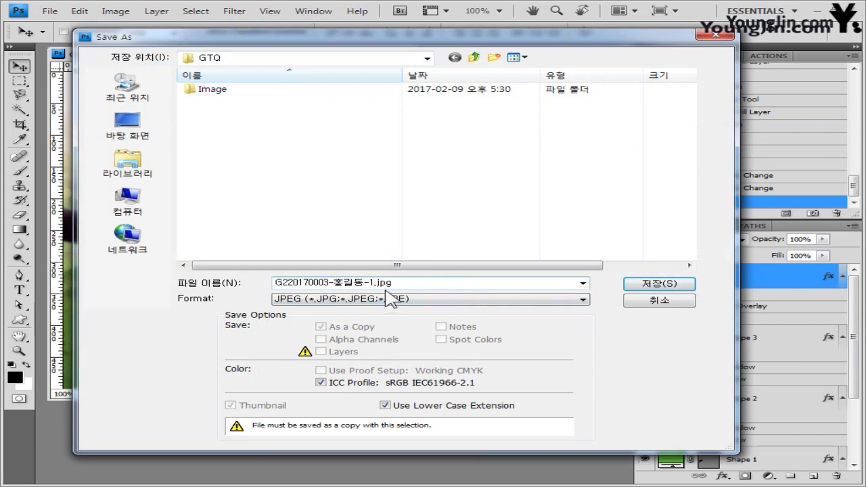
click(662, 284)
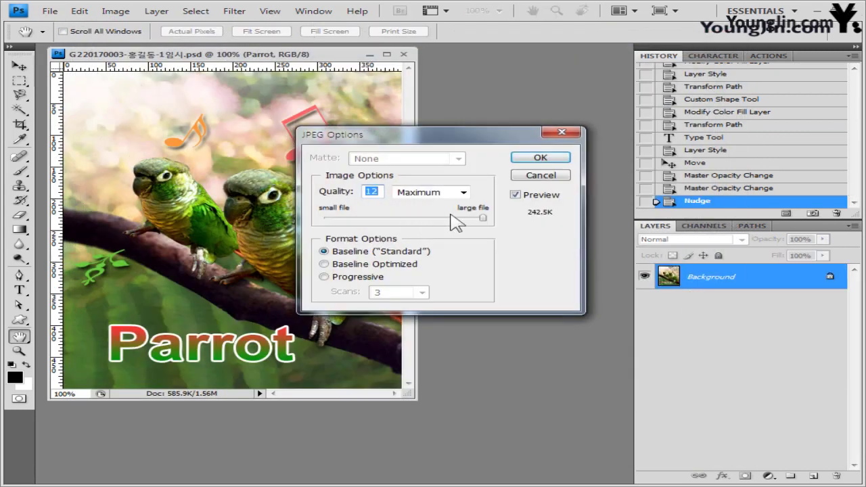
click(446, 218)
click(541, 157)
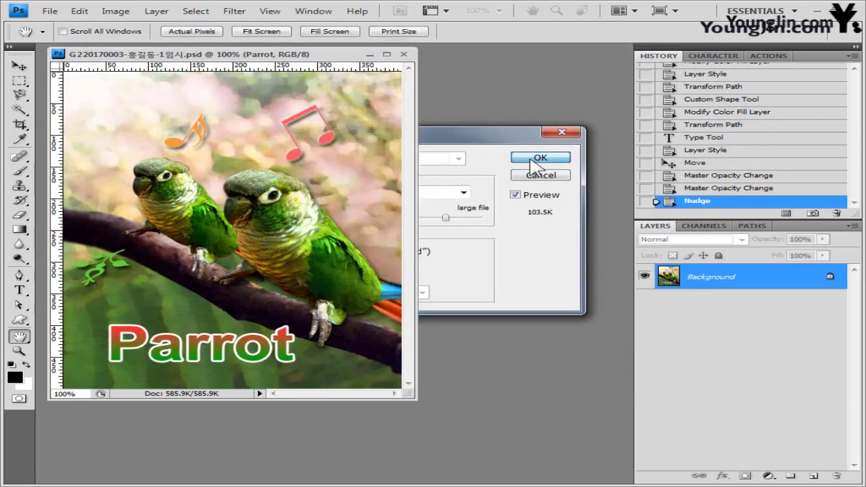
Step: Enter a 40-pixel width in Image Size, giving 40 × 50 pixels
click(116, 12)
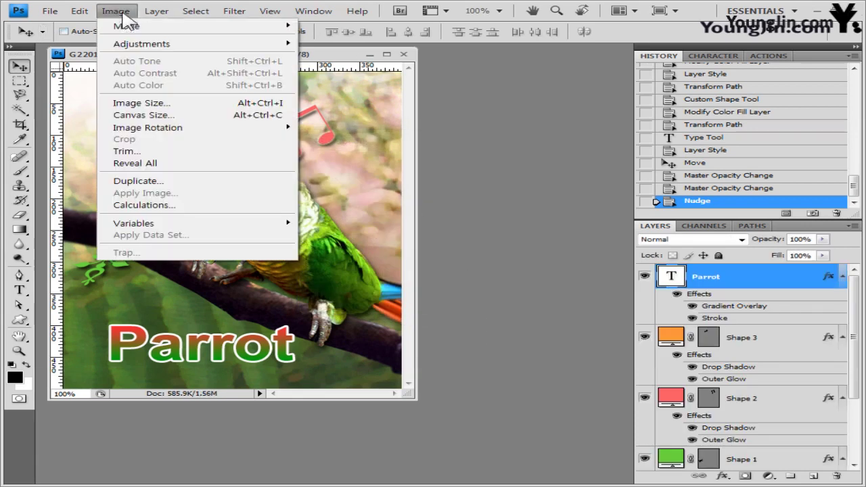
click(150, 105)
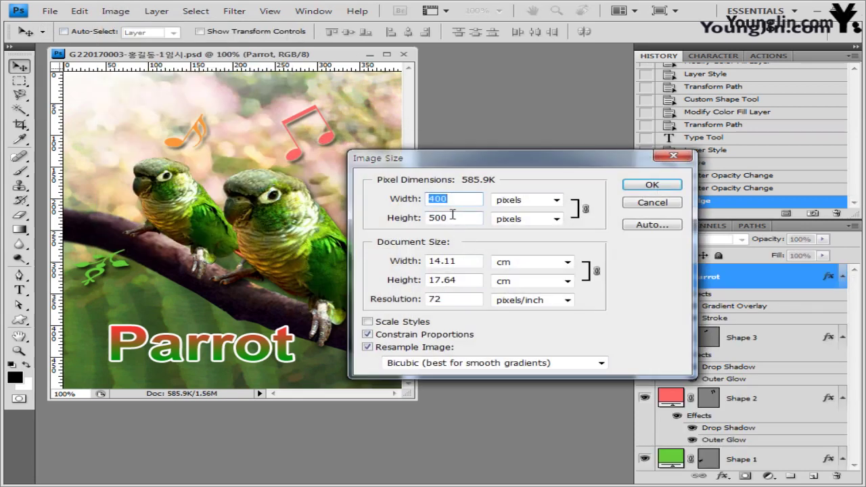
key(BackSpace)
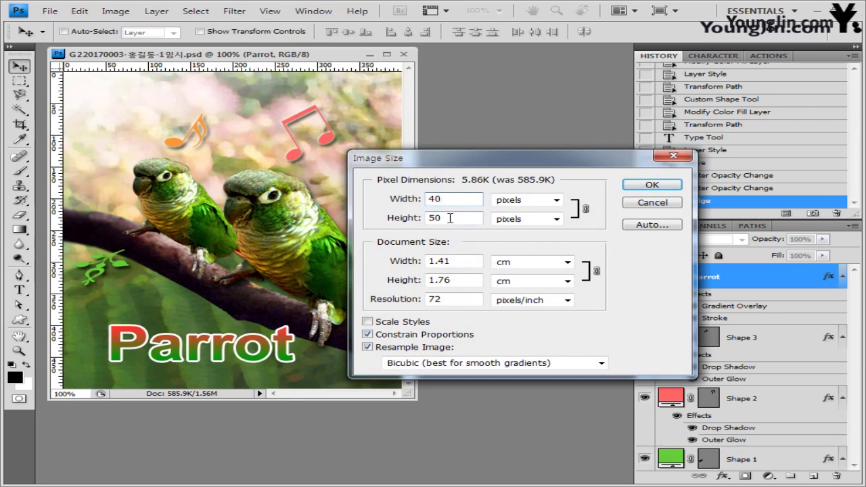
Step: Apply the 40 × 50 px resize and save over the existing -1.psd answer file
click(652, 185)
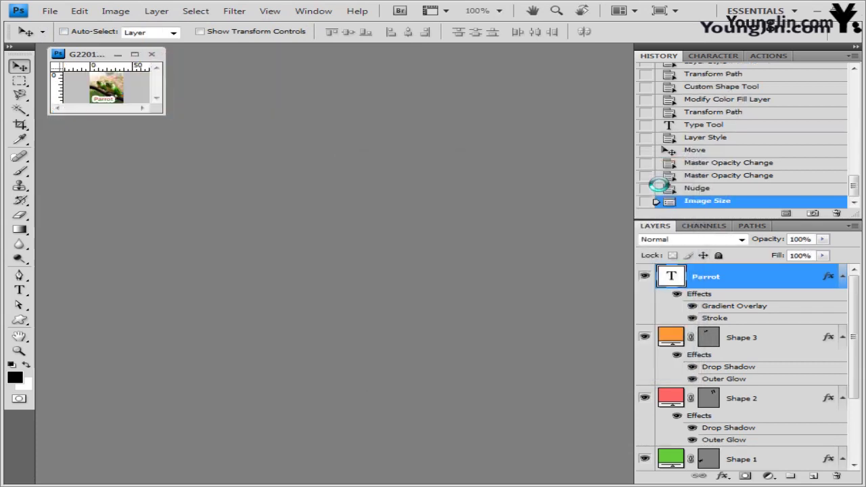
click(50, 11)
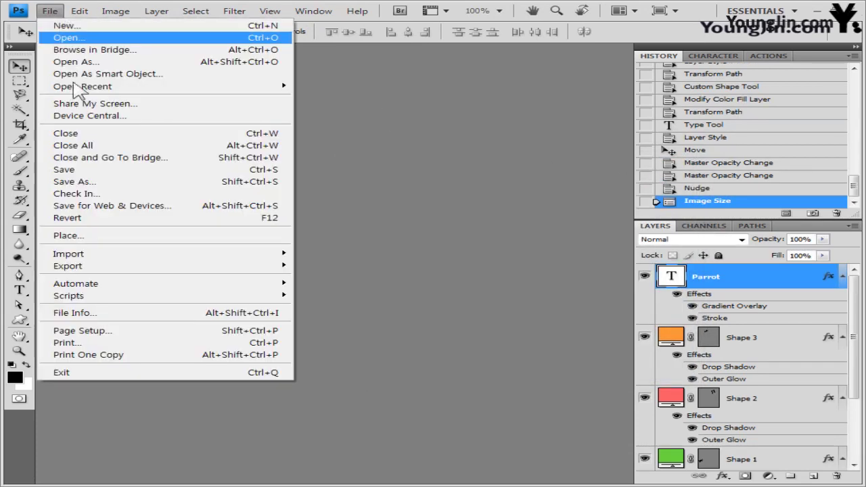
click(74, 190)
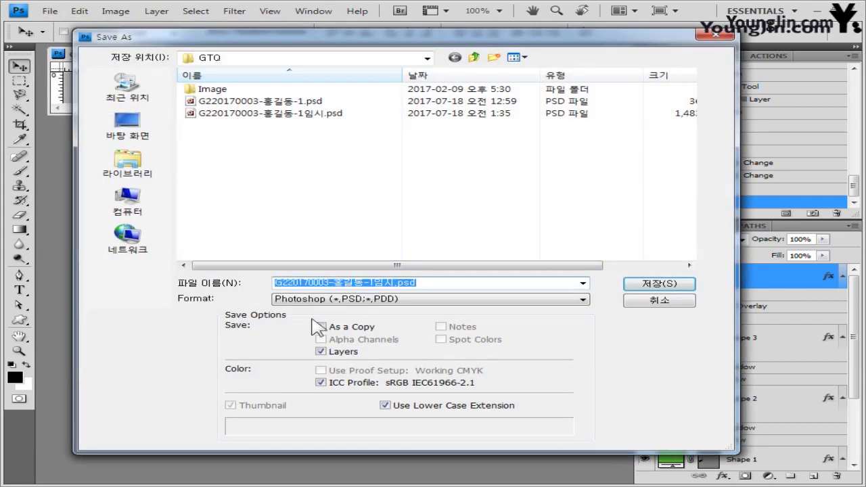
click(396, 284)
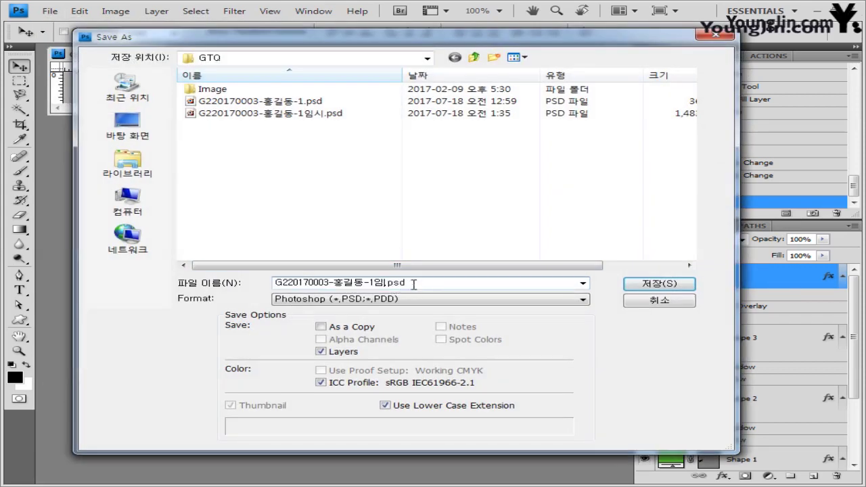
click(675, 284)
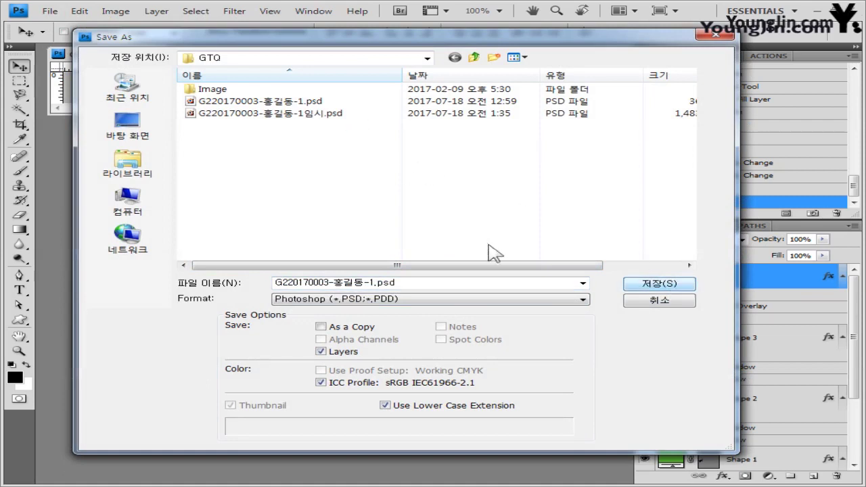
click(636, 283)
click(398, 197)
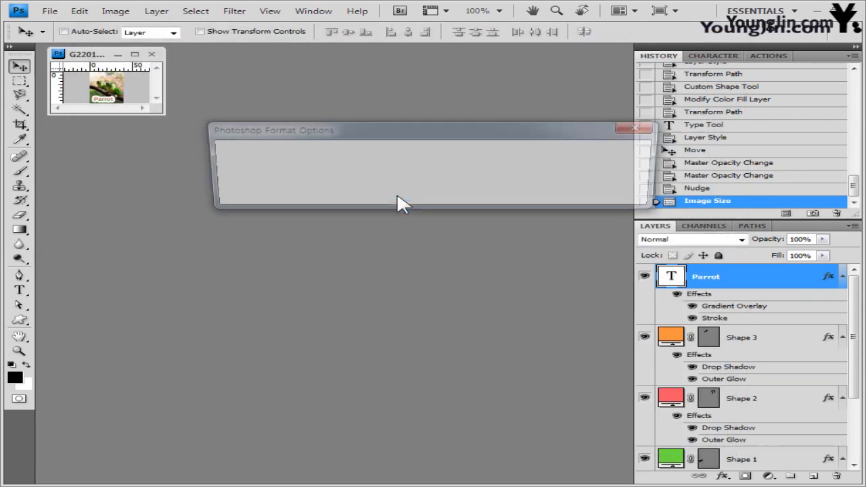
click(623, 152)
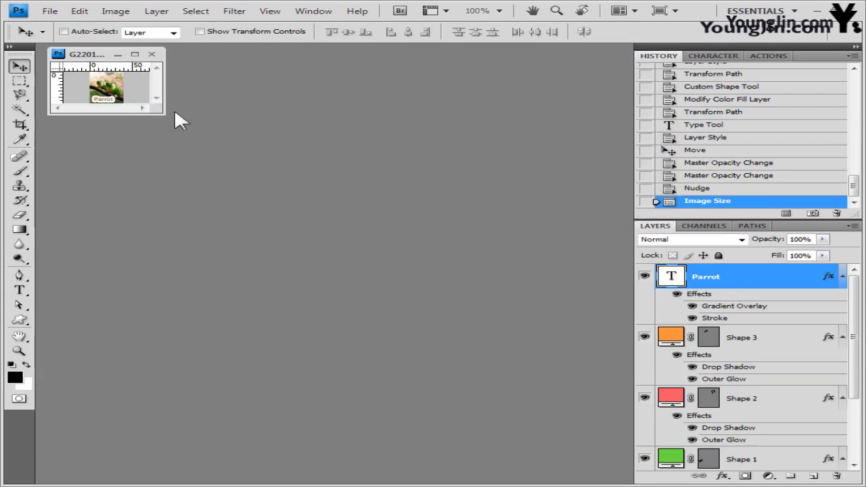
Step: Close the parrot document and create a new white 400 × 500 px, 72 ppi document
click(153, 54)
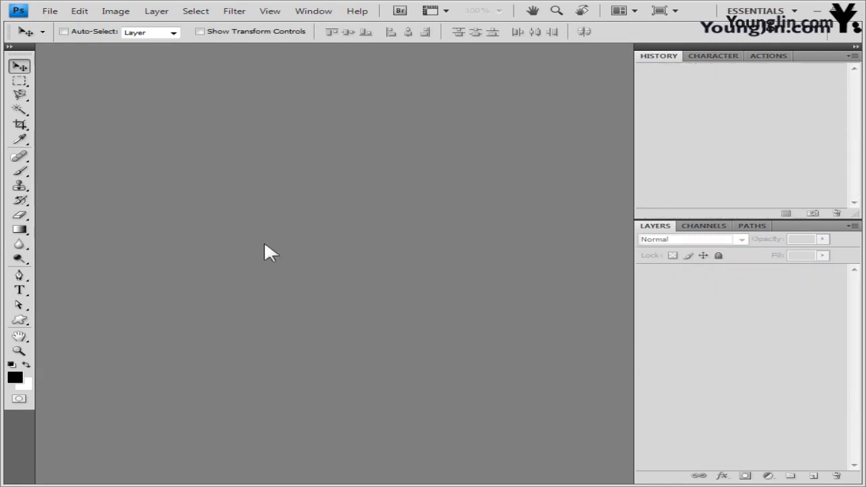
click(51, 12)
click(74, 27)
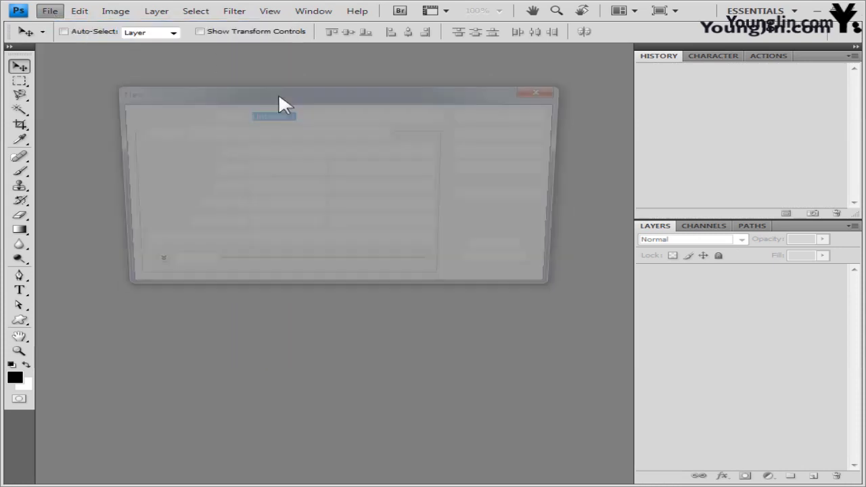
click(285, 170)
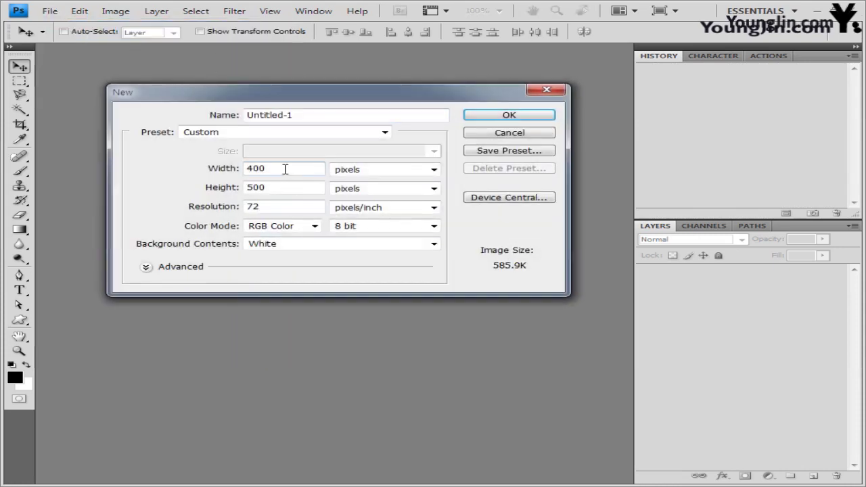
click(298, 188)
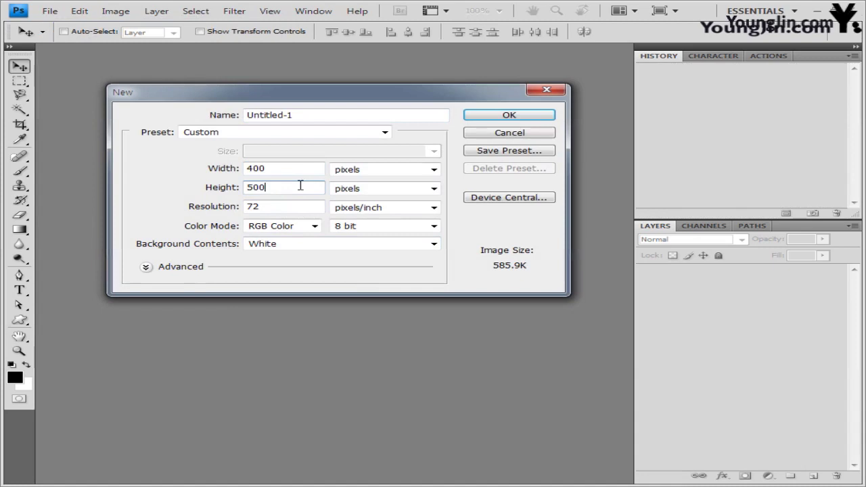
click(541, 121)
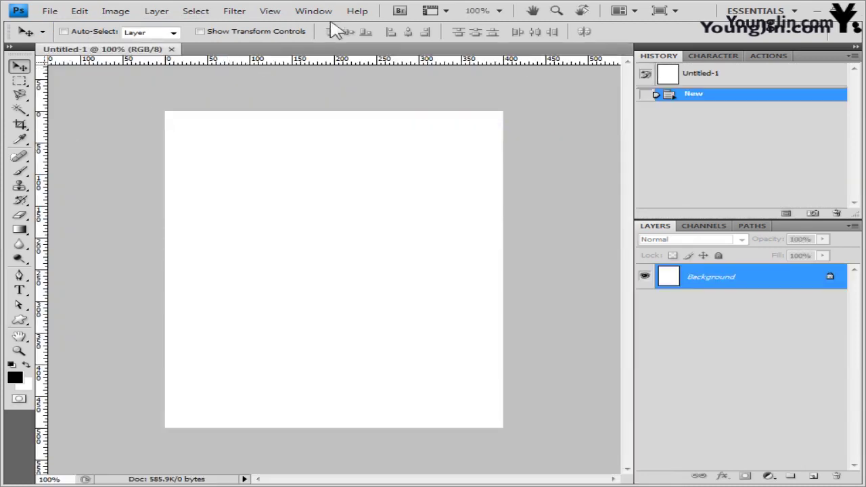
Step: Show the grid and float the new document in its own window
click(270, 12)
mouse_move(422, 200)
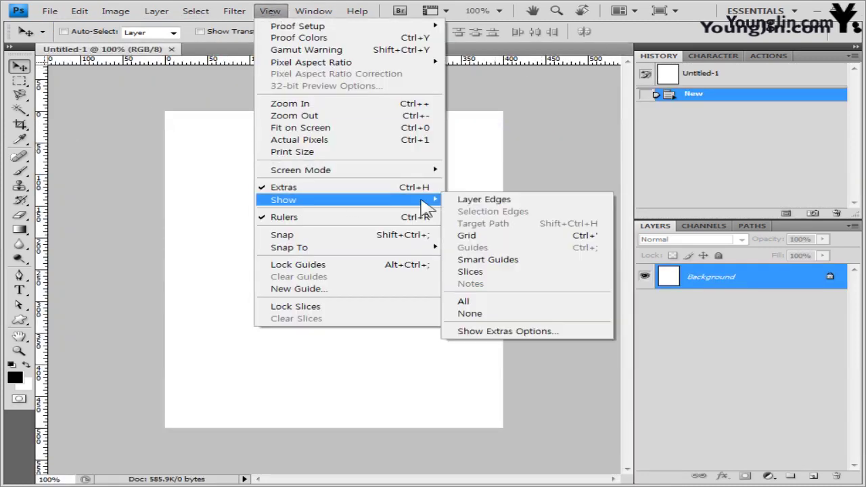
click(507, 236)
drag(112, 50, 289, 128)
Step: Save the new document as the -2.psd answer file
click(49, 11)
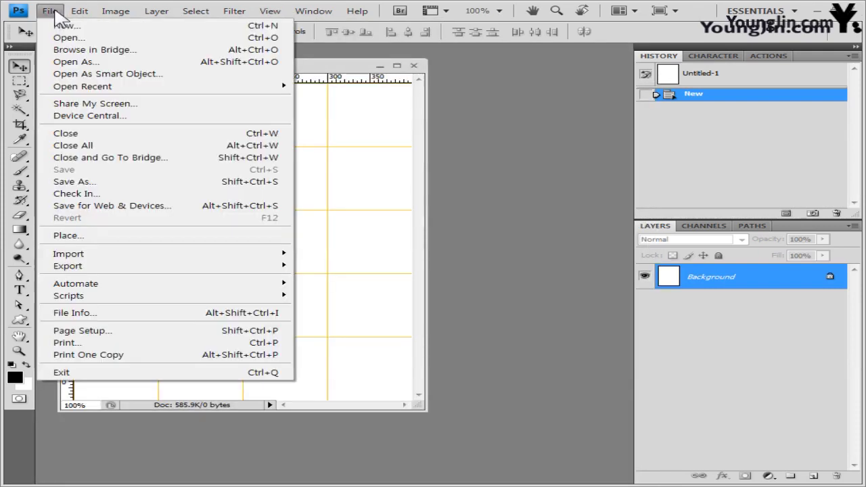
click(101, 183)
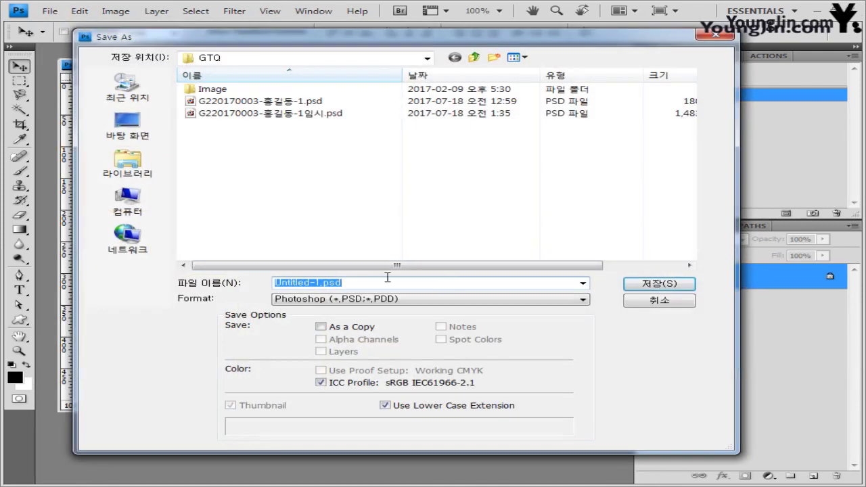
click(301, 102)
click(351, 283)
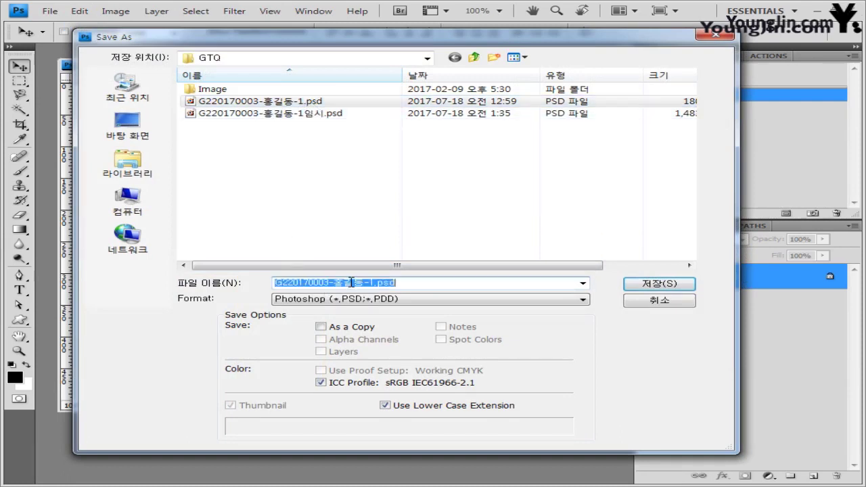
click(371, 284)
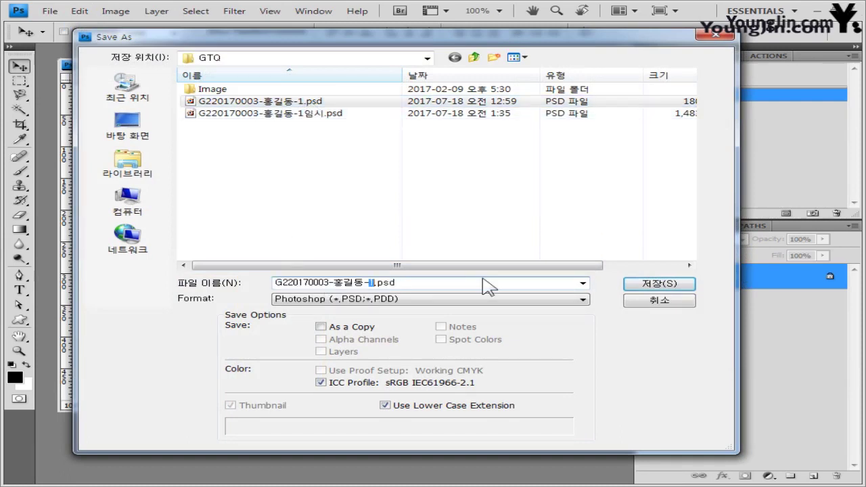
click(648, 284)
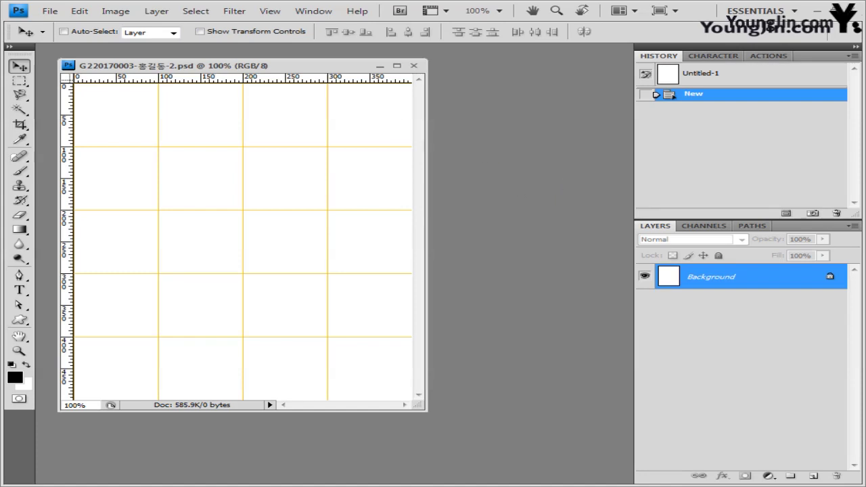
key(alt+Tab)
Step: Open 2급-2.jpg, copy the whole photo, close it, and paste it into the -2 document
drag(232, 247, 455, 477)
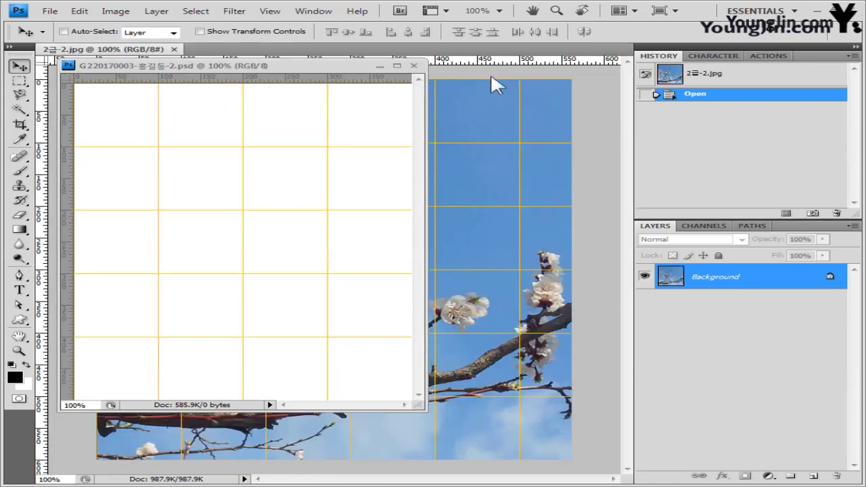
drag(138, 55, 234, 175)
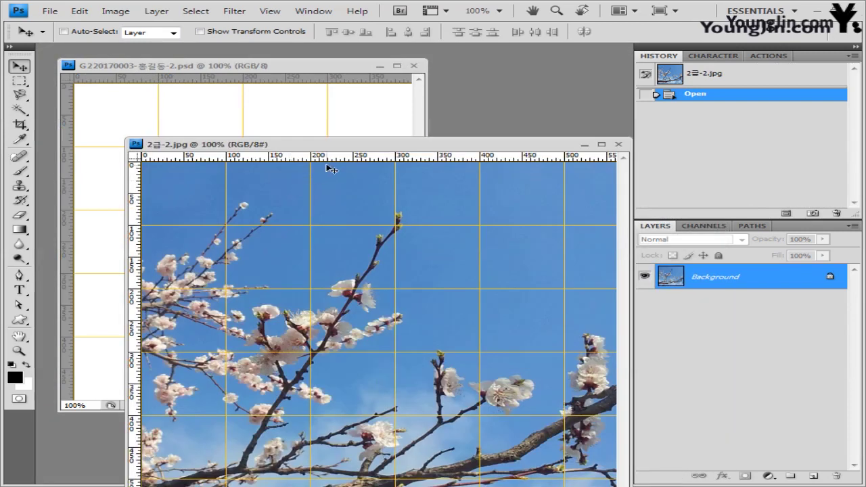
drag(342, 148, 338, 89)
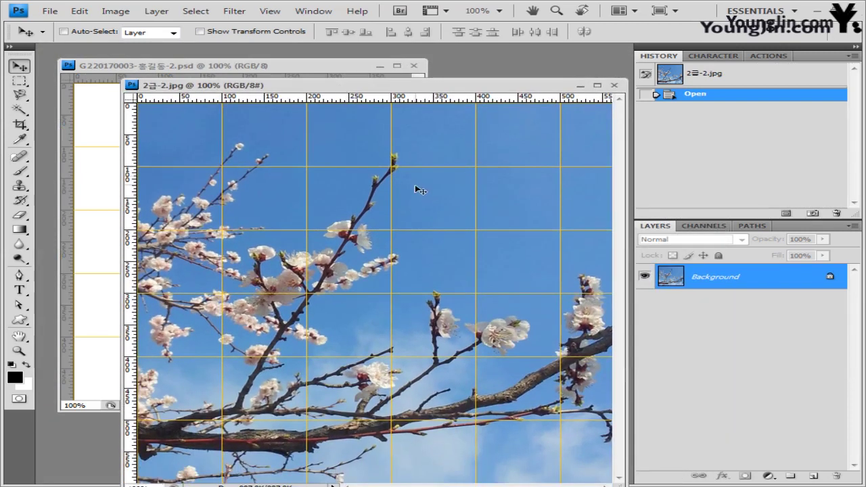
key(ctrl+a)
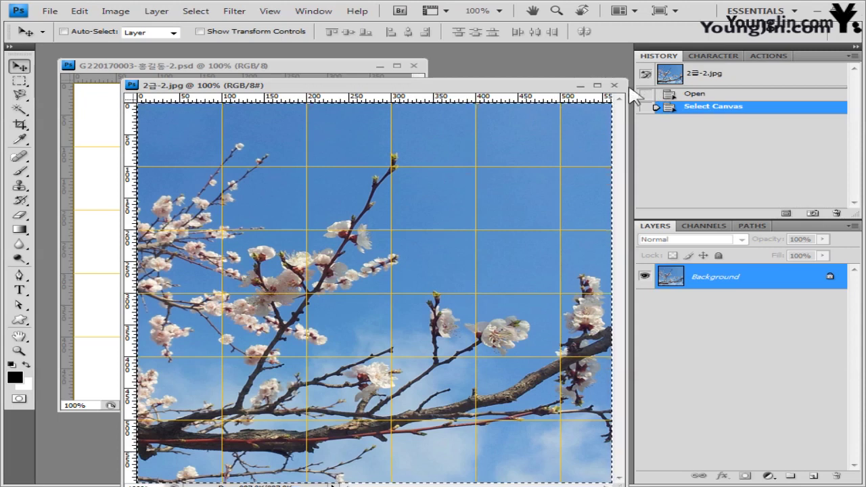
click(613, 85)
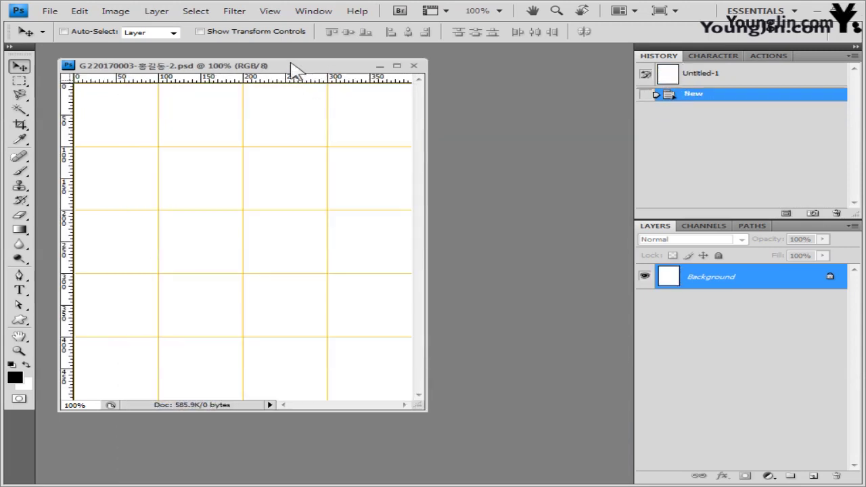
key(ctrl+v)
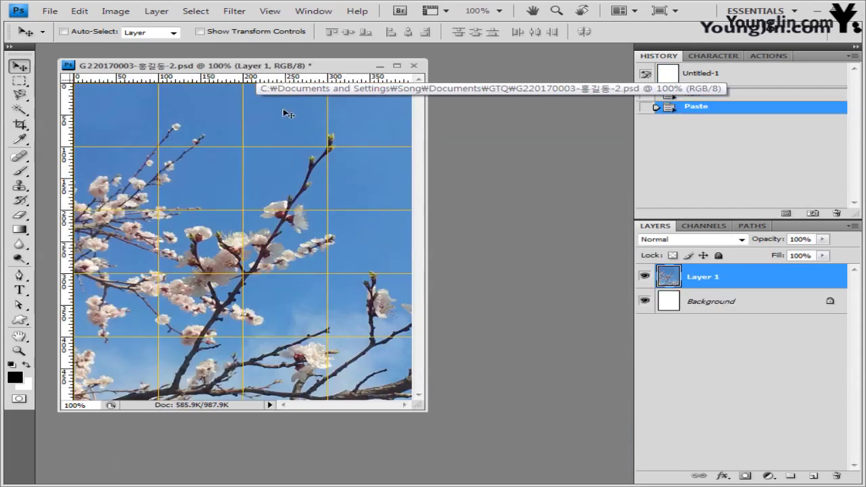
Step: Scale the pasted blossom photo to 88.7% and duplicate its layer
drag(427, 410, 524, 437)
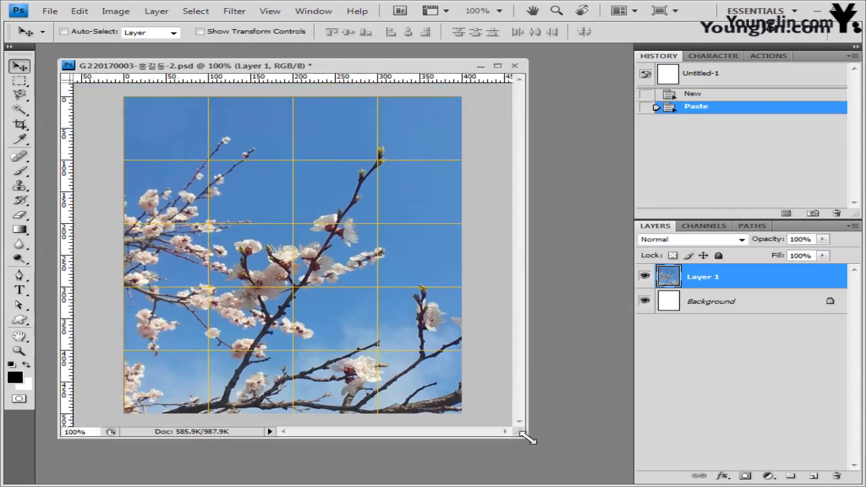
key(ctrl+t)
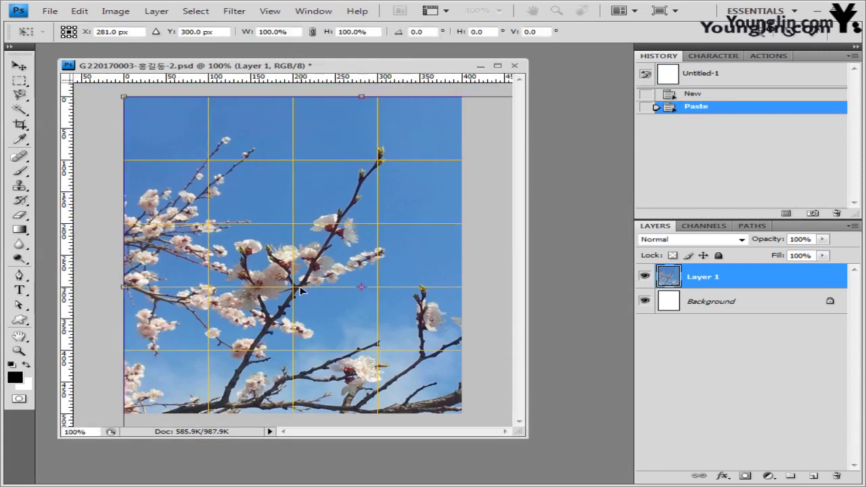
drag(301, 291, 302, 290)
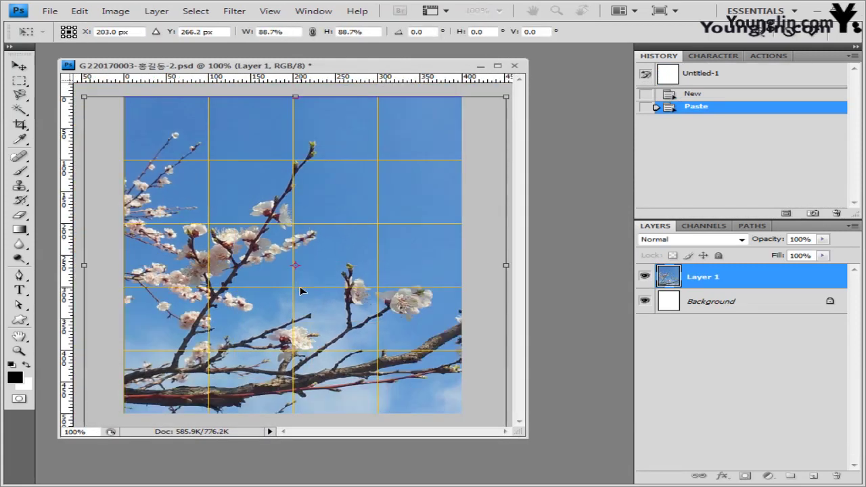
key(Return)
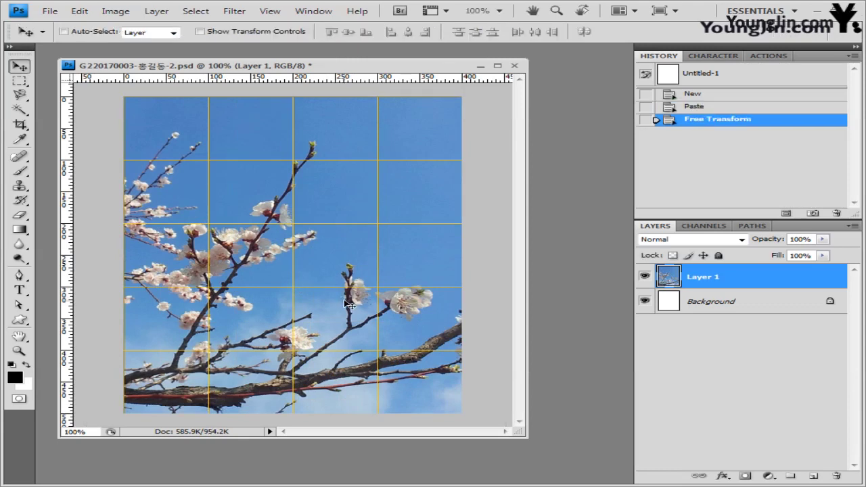
key(ctrl+j)
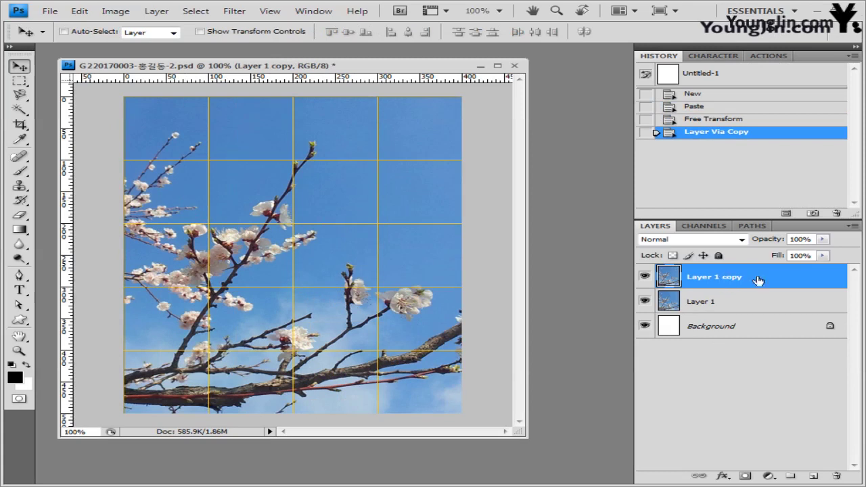
Step: Apply Artistic > Rough Pastels to Layer 1 copy with Stroke Length 6, Detail 4, Canvas texture
click(232, 13)
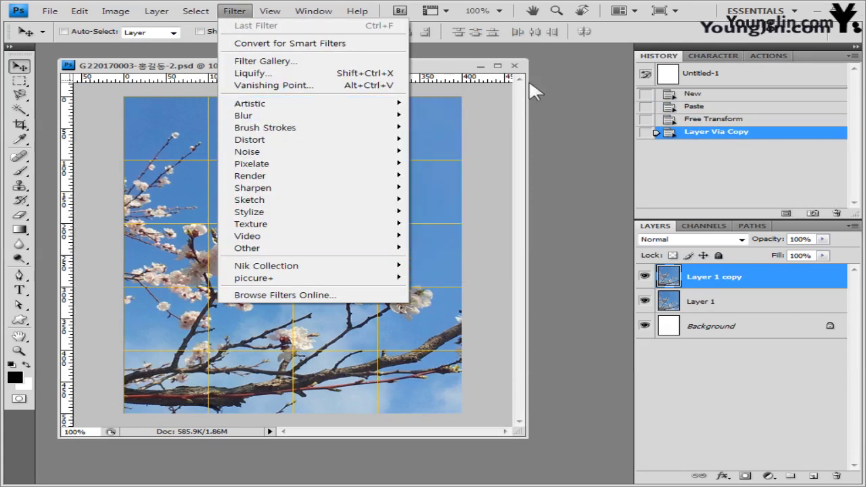
mouse_move(395, 104)
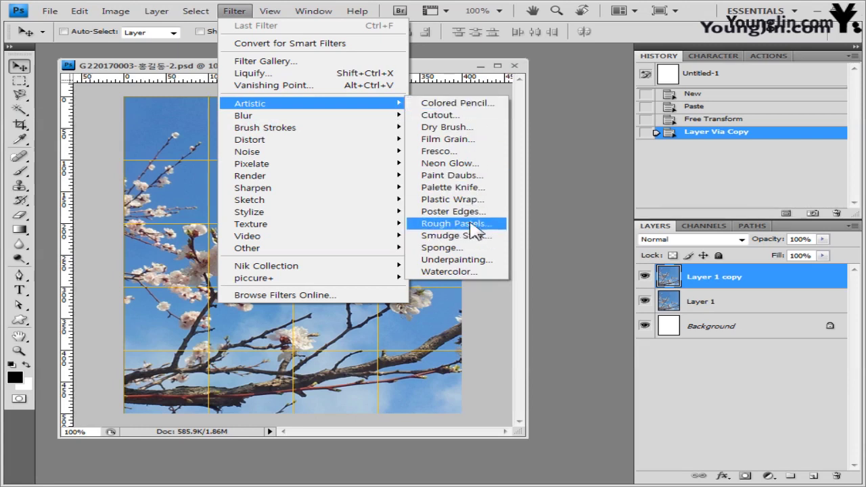
click(475, 230)
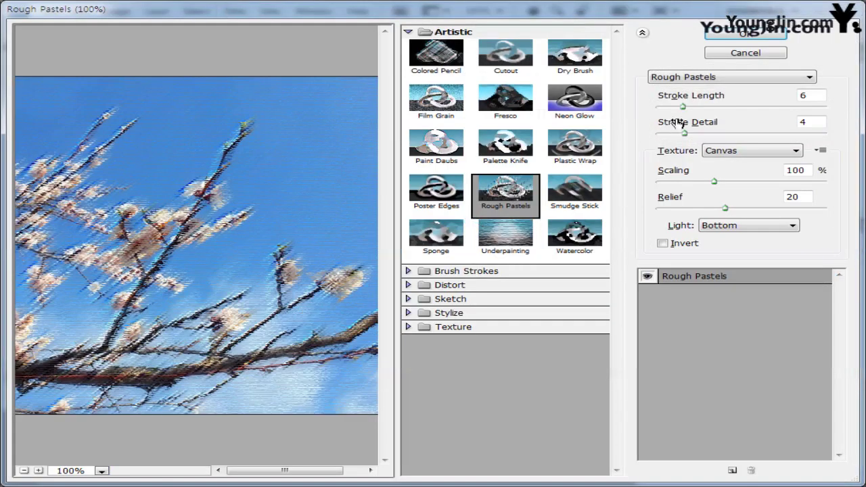
click(748, 35)
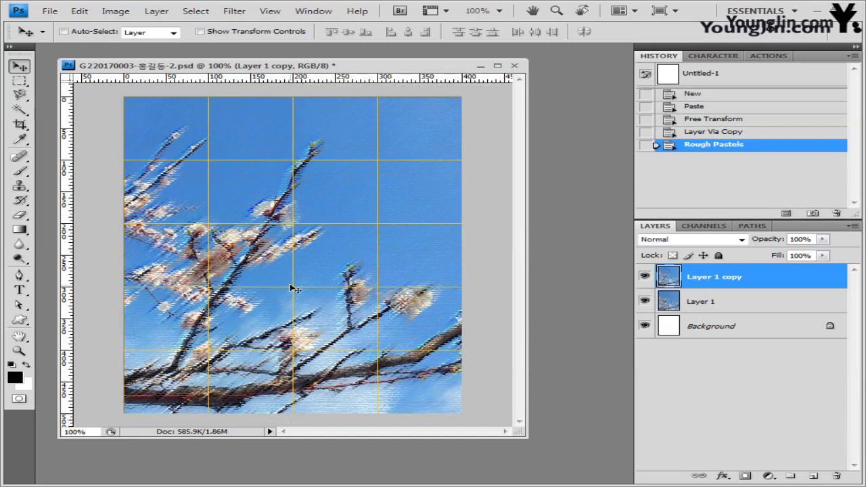
Step: Drag a horizontal guide from the top ruler across the middle of the image
click(269, 11)
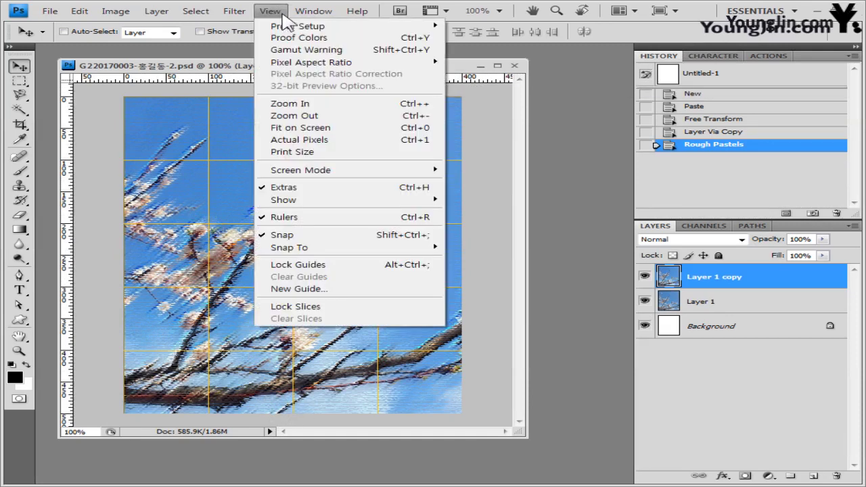
click(208, 66)
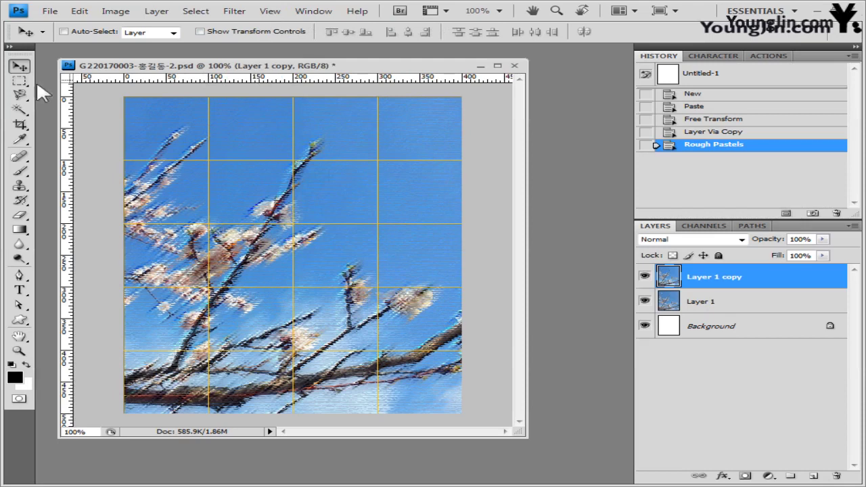
drag(332, 80, 359, 255)
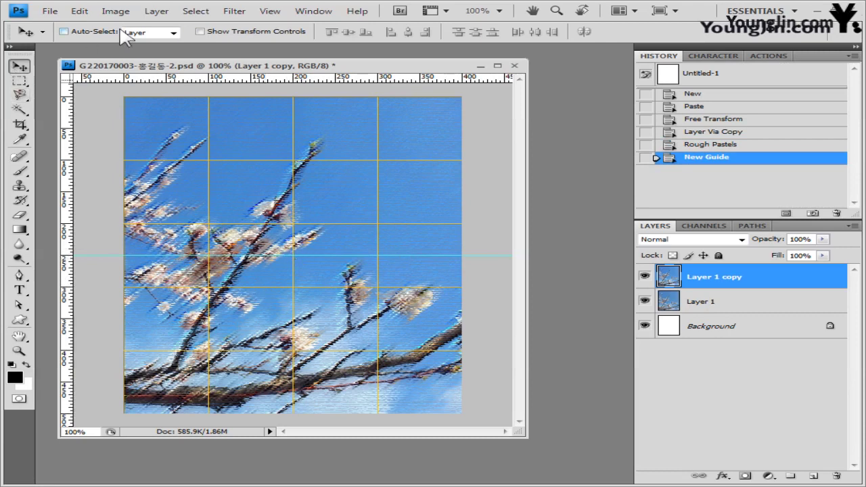
Step: Set the Rectangular Marquee to Fixed Size style with a 315 px width (315 × 415 px)
click(19, 81)
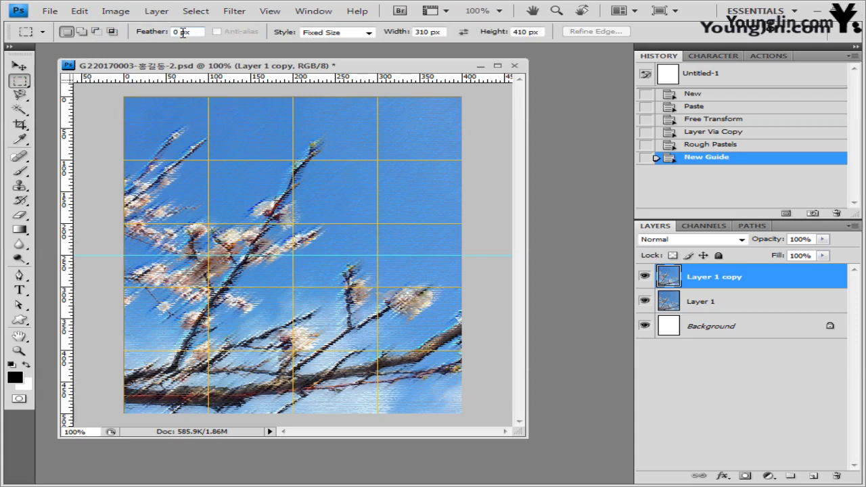
click(368, 33)
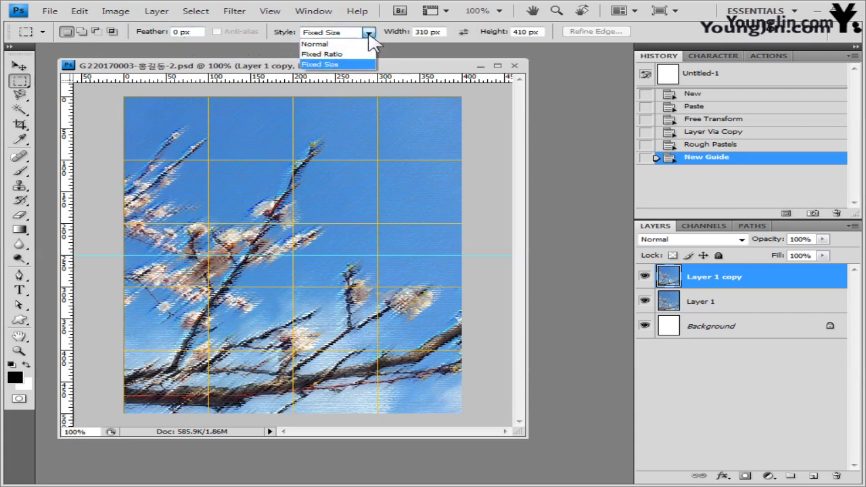
click(342, 65)
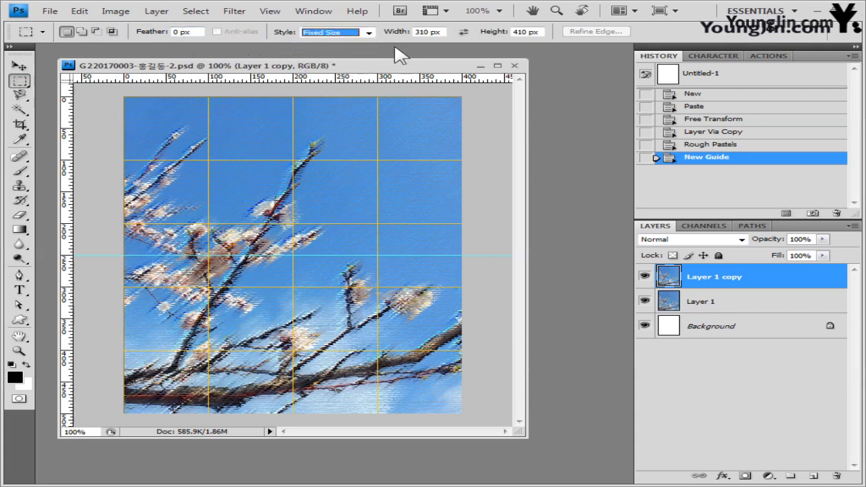
click(442, 32)
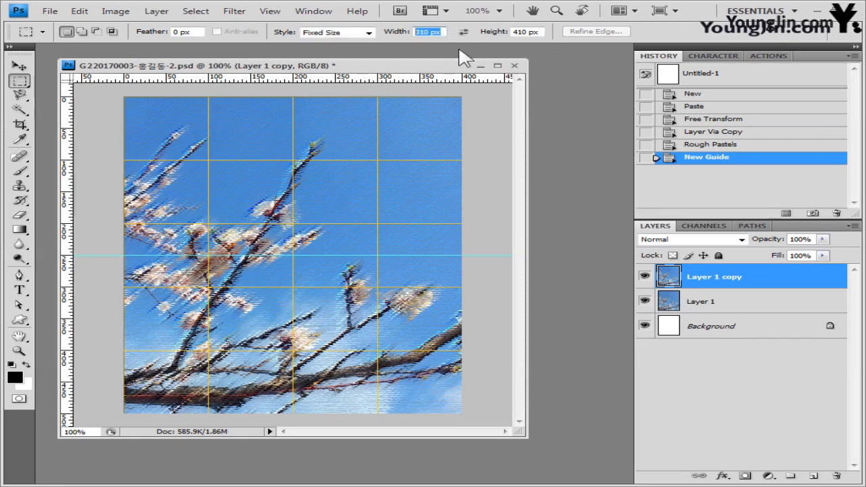
text(315)
key(Tab)
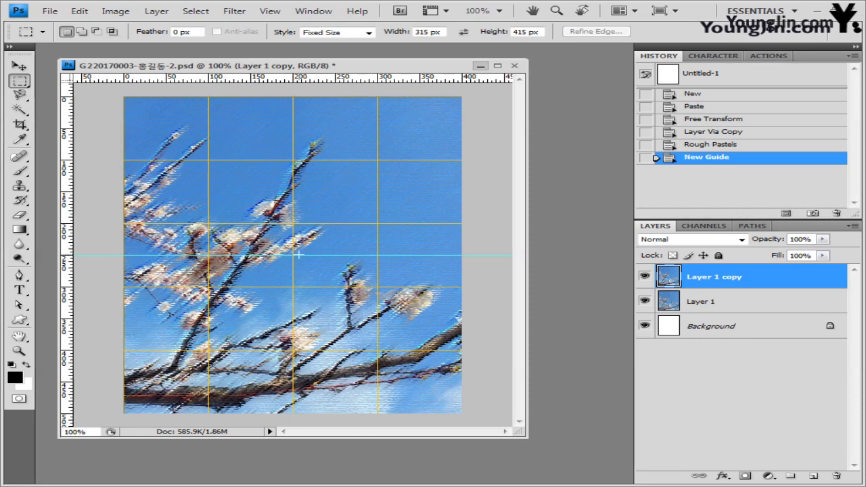
Step: Place the 315 × 415 px selection, smooth it by 5 px, and delete the pastel inside
click(160, 125)
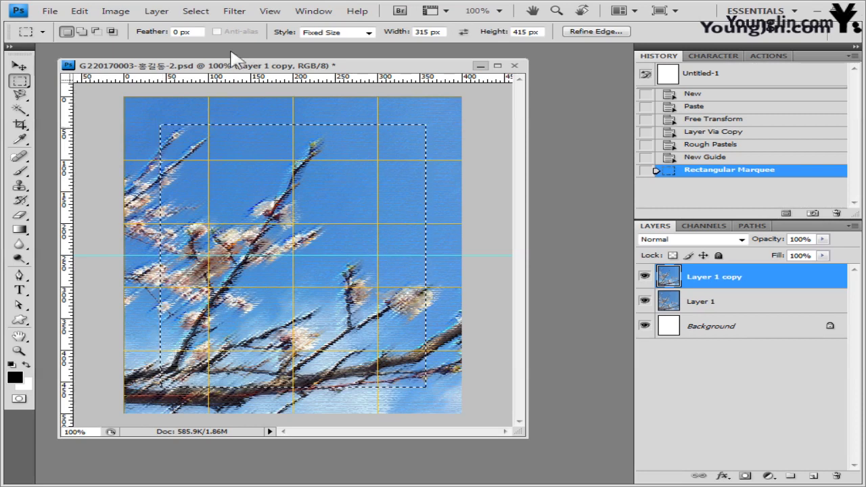
click(199, 13)
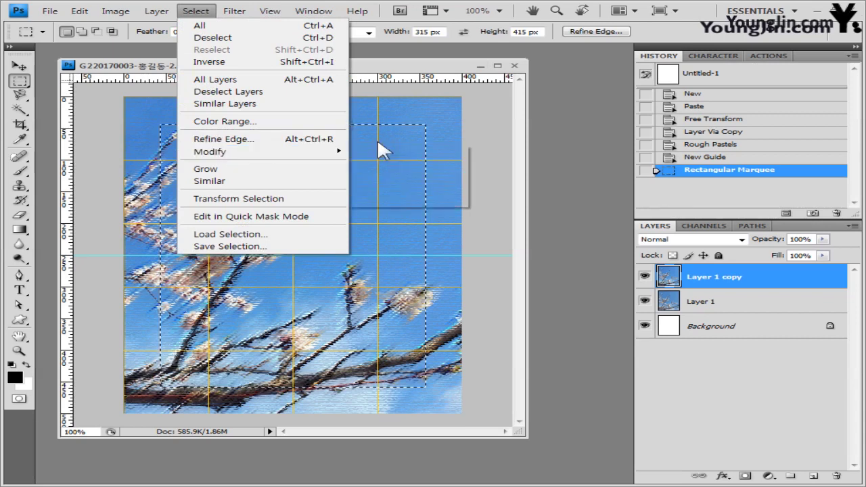
mouse_move(351, 153)
click(414, 168)
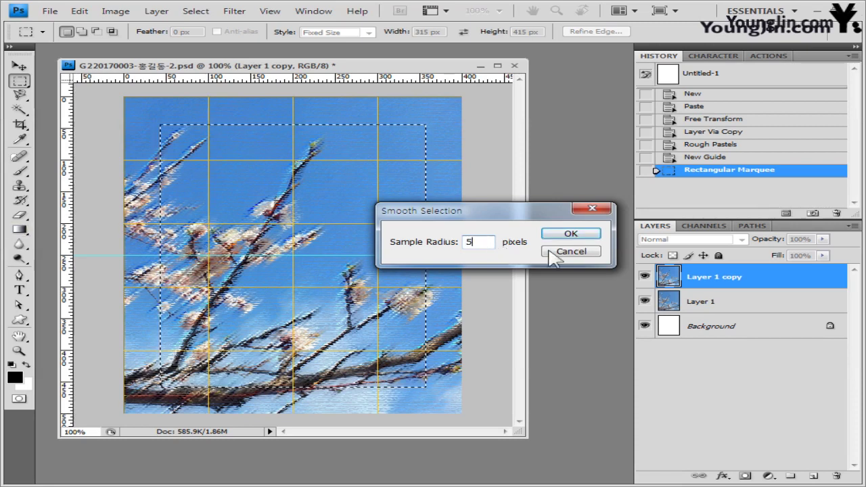
click(580, 235)
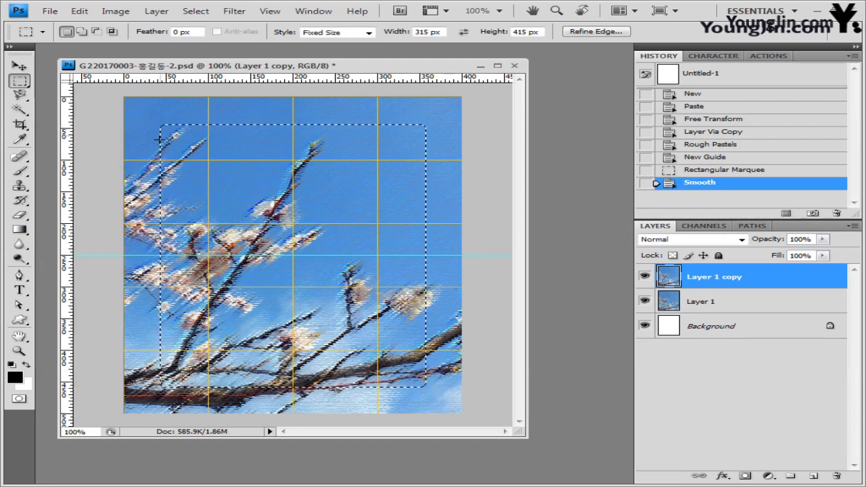
key(Delete)
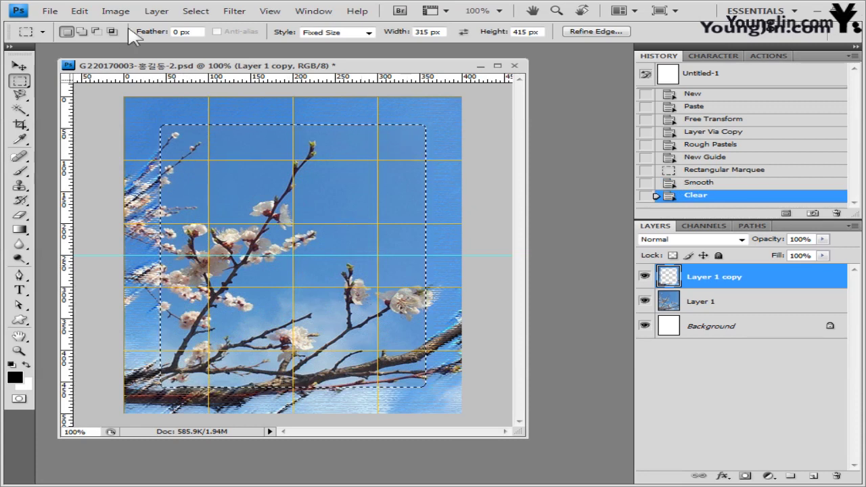
click(79, 11)
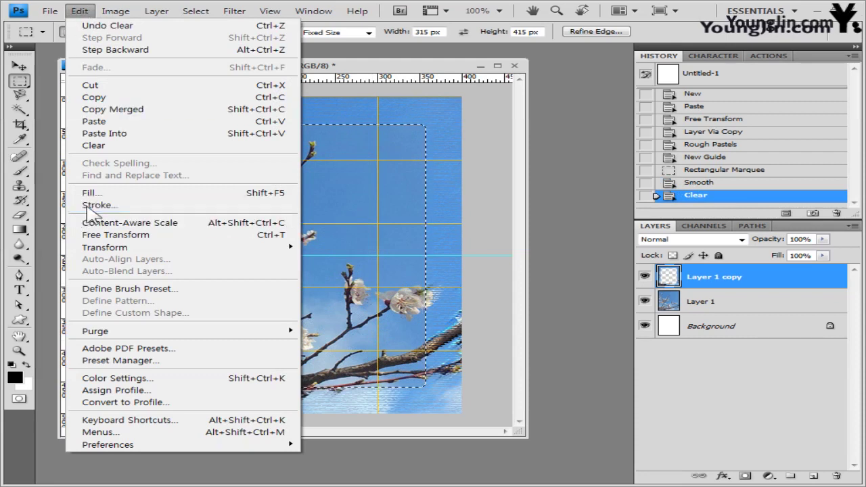
Step: Stroke the selection with a 5 px light cyan #ccffff line placed Inside
click(96, 205)
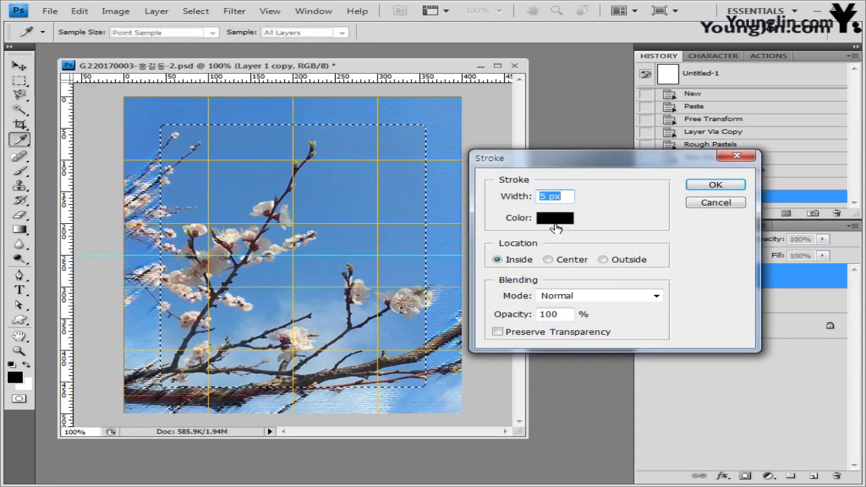
text(5)
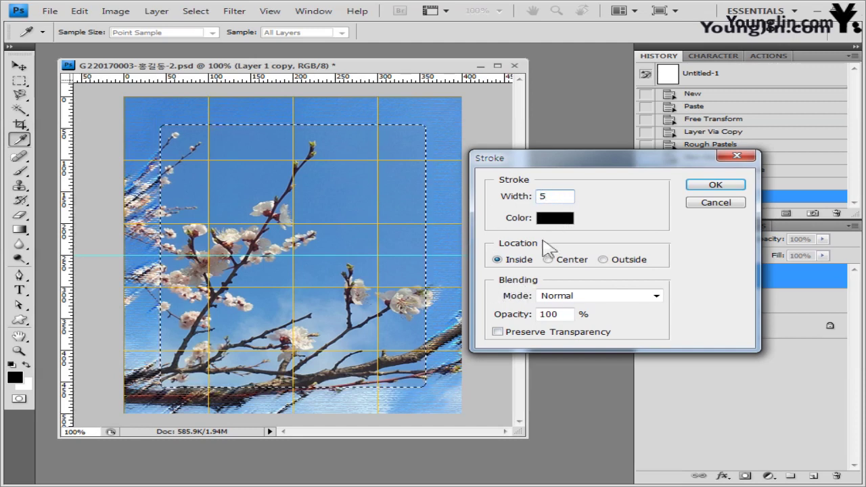
click(563, 220)
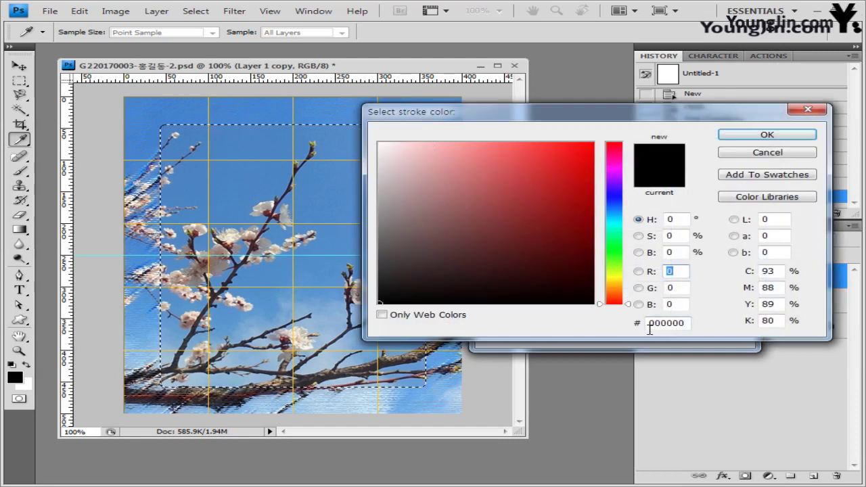
click(686, 322)
text(ㅊ)
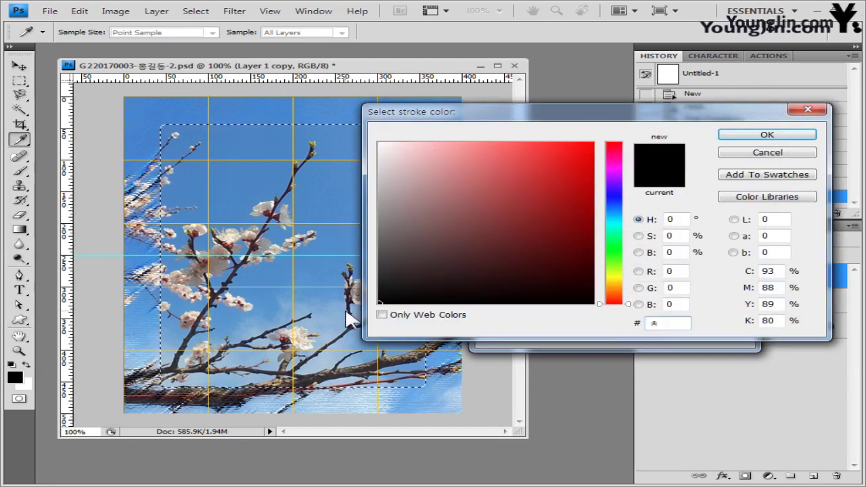
text(cc)
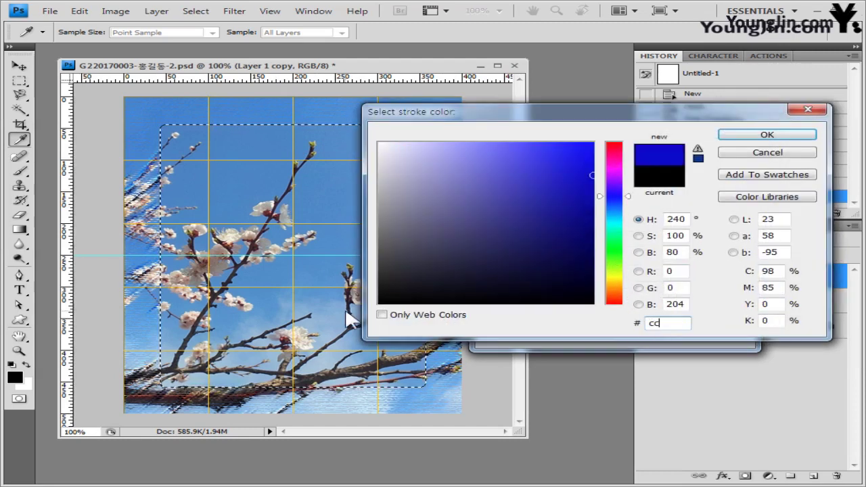
text(ffff)
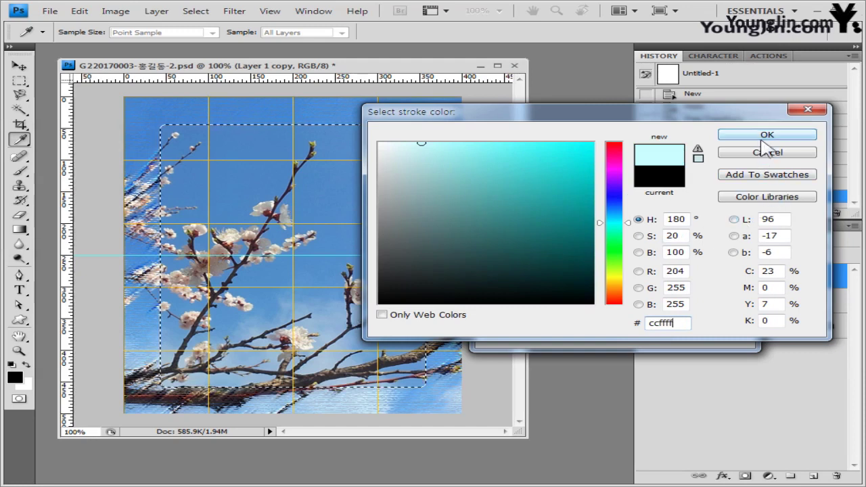
click(766, 136)
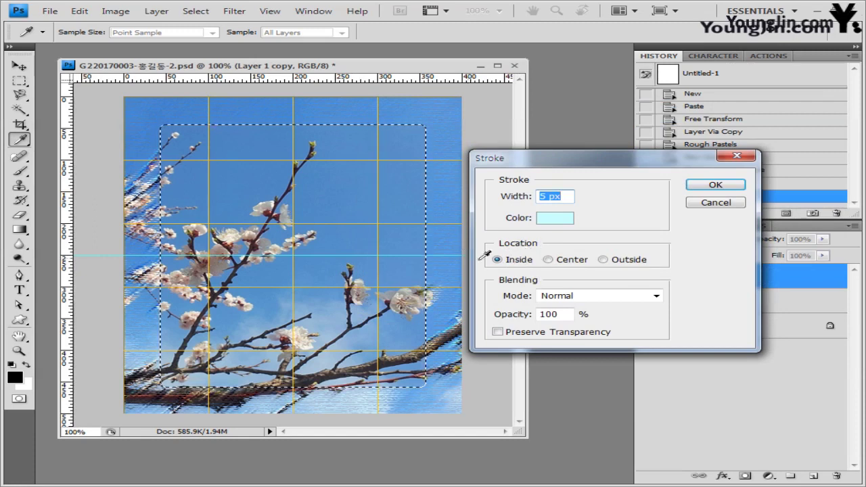
click(511, 259)
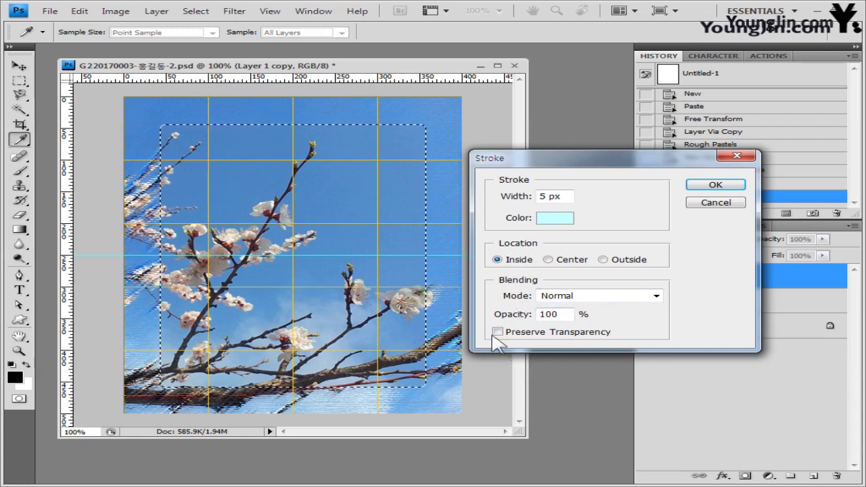
click(736, 193)
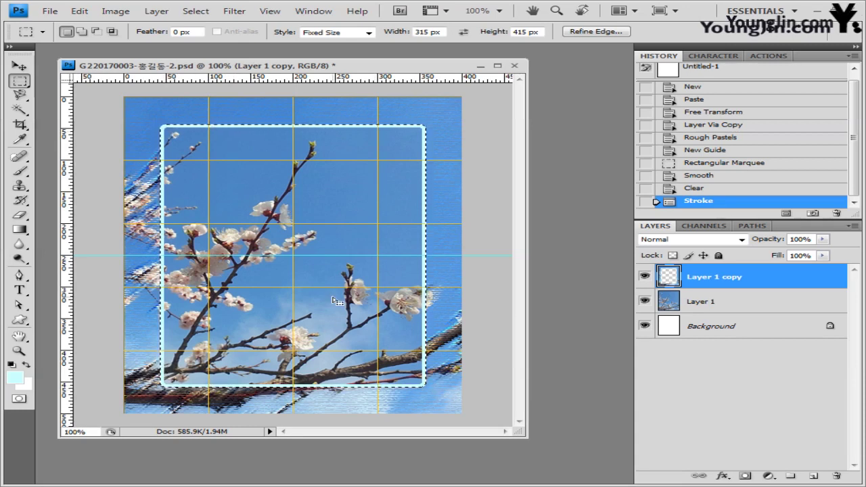
Step: Add a Drop Shadow with 7 px distance to Layer 1 copy, then deselect with Ctrl+D
click(721, 475)
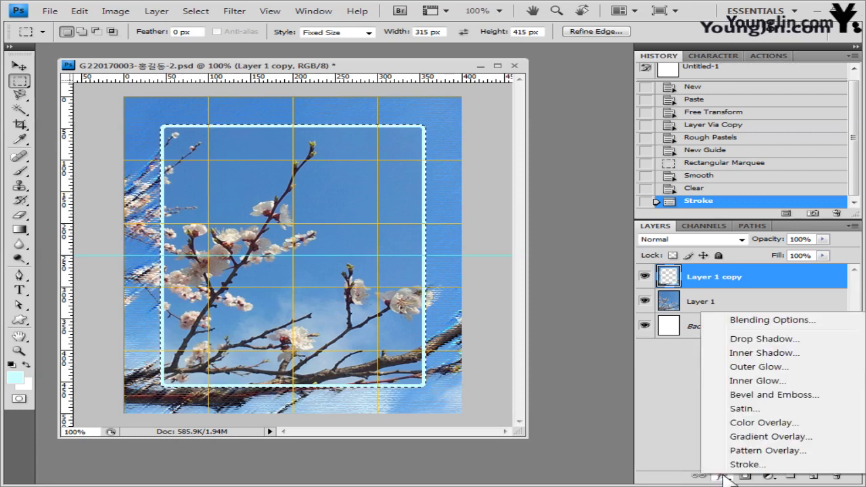
click(744, 339)
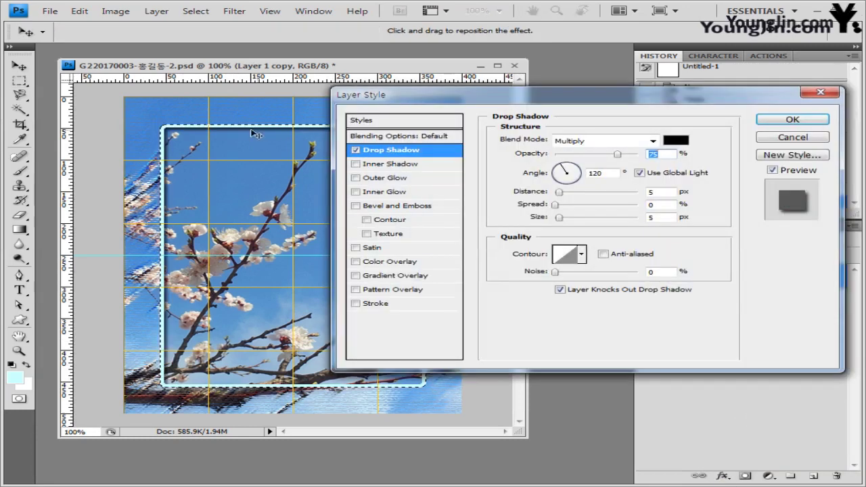
click(668, 193)
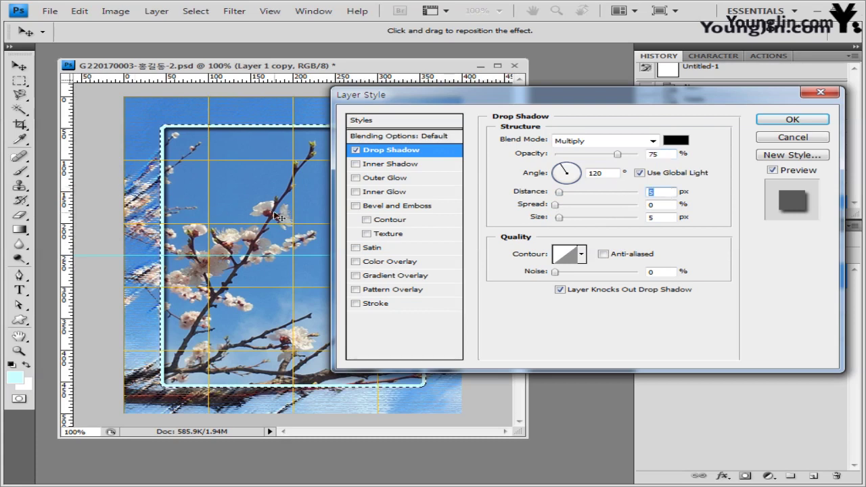
text(7)
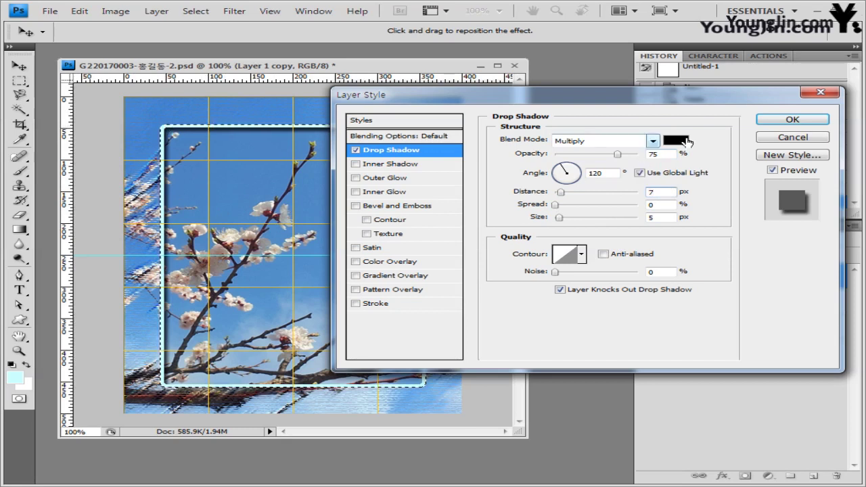
click(797, 121)
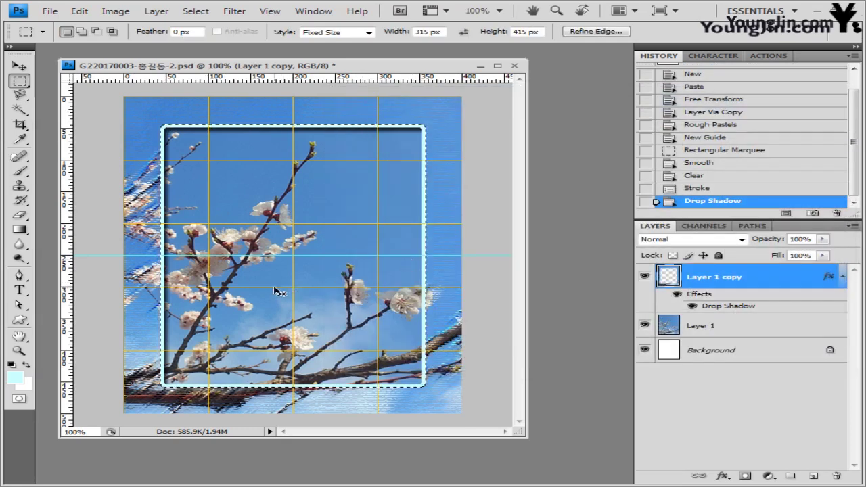
key(ctrl+d)
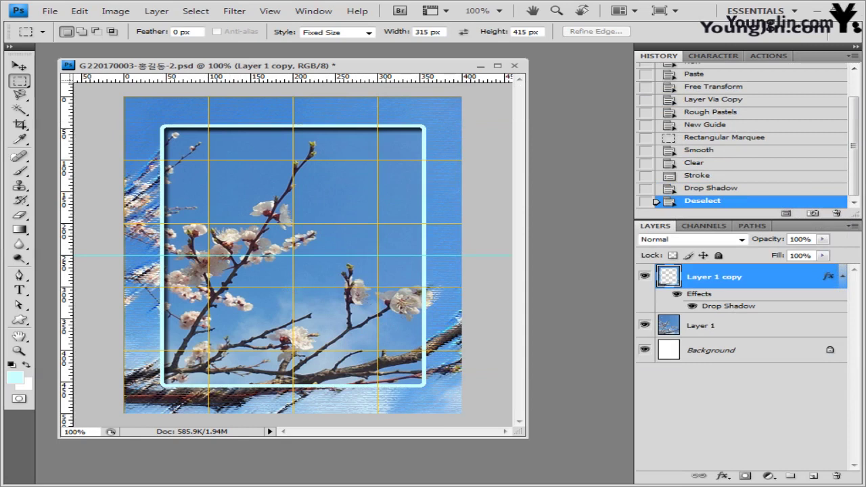
Step: Open the magnolia photo 2급-3.jpg in Photoshop as a floating window
key(alt+Tab)
click(322, 211)
drag(322, 210, 583, 71)
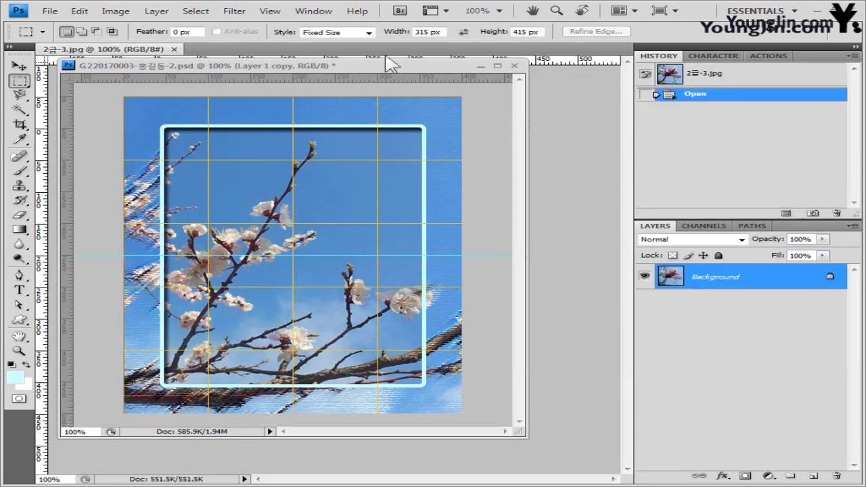
drag(115, 52, 156, 134)
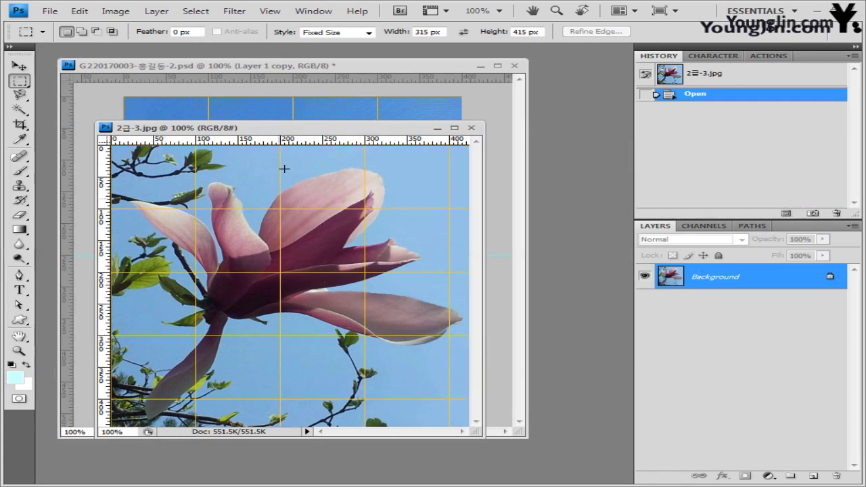
drag(311, 131, 371, 133)
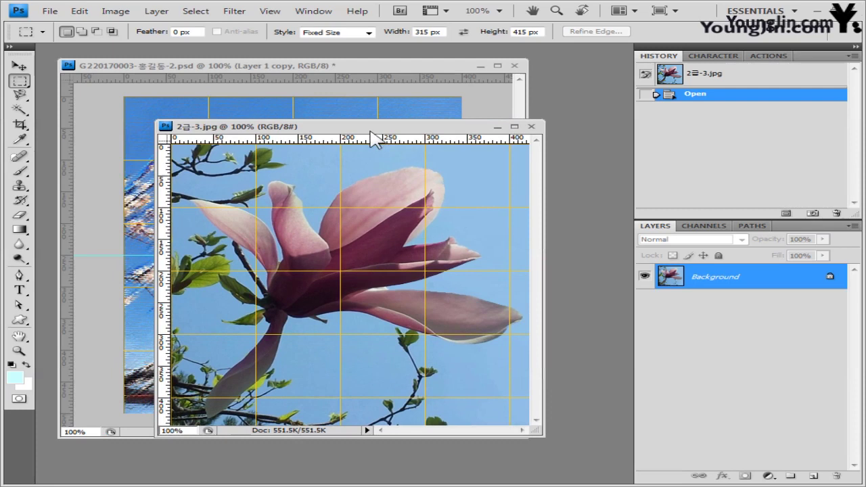
Step: Use the Quick Selection tool in Add mode to select the magnolia petals and centre
click(19, 109)
click(70, 110)
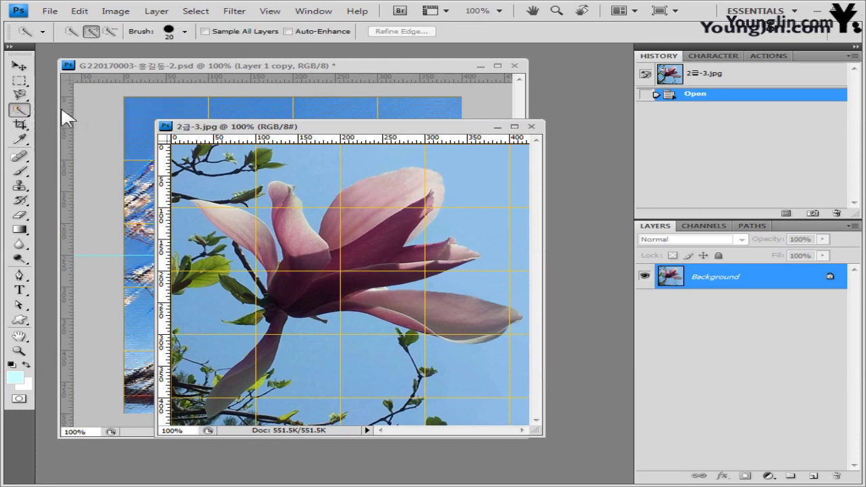
click(90, 31)
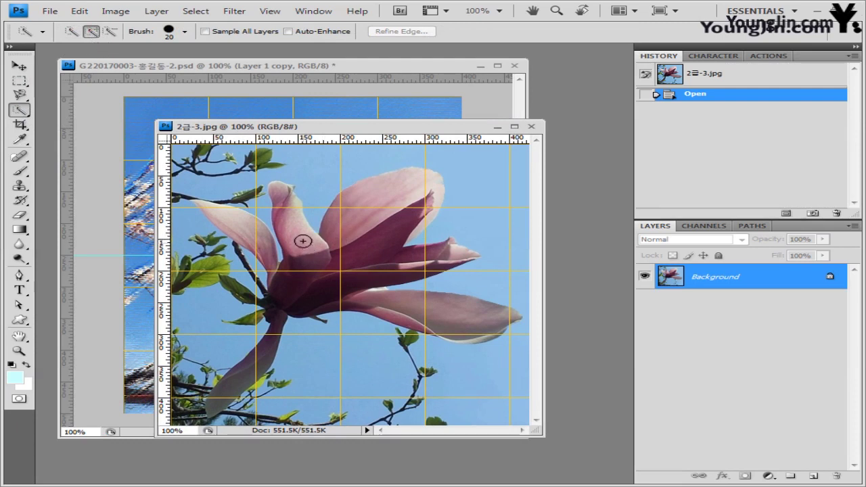
mouse_move(301, 240)
mouse_down()
mouse_move(315, 265)
mouse_move(342, 270)
mouse_move(410, 196)
mouse_up()
click(393, 248)
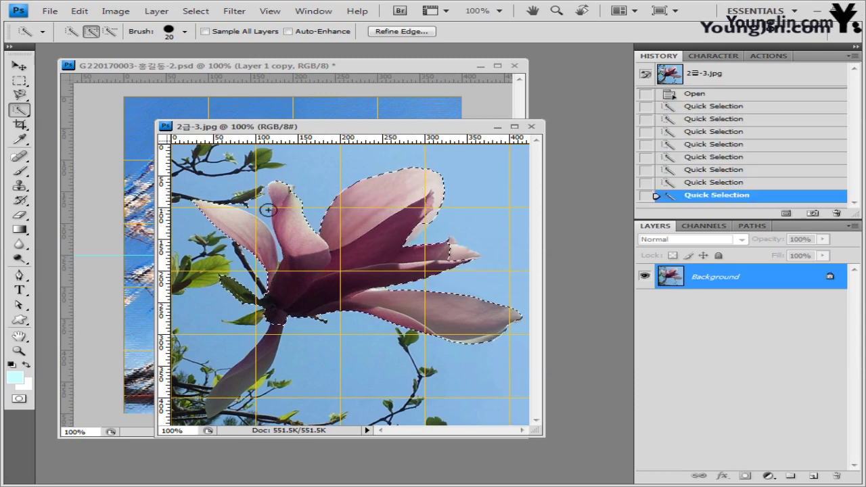
Step: Subtract stray sky near the upper-left petal and the stem area using a smaller brush
click(108, 32)
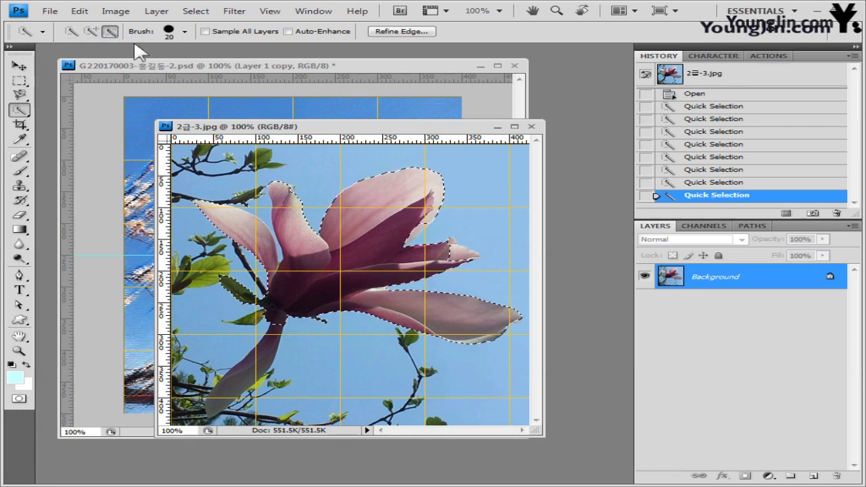
click(257, 203)
click(263, 183)
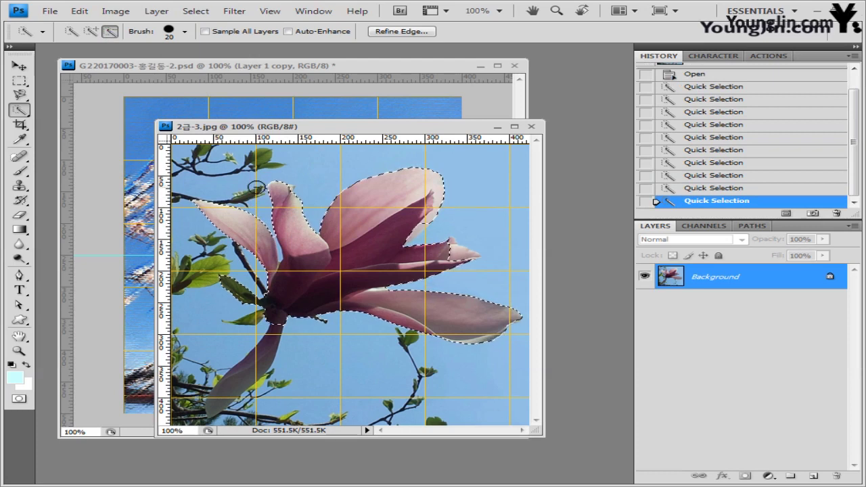
click(257, 187)
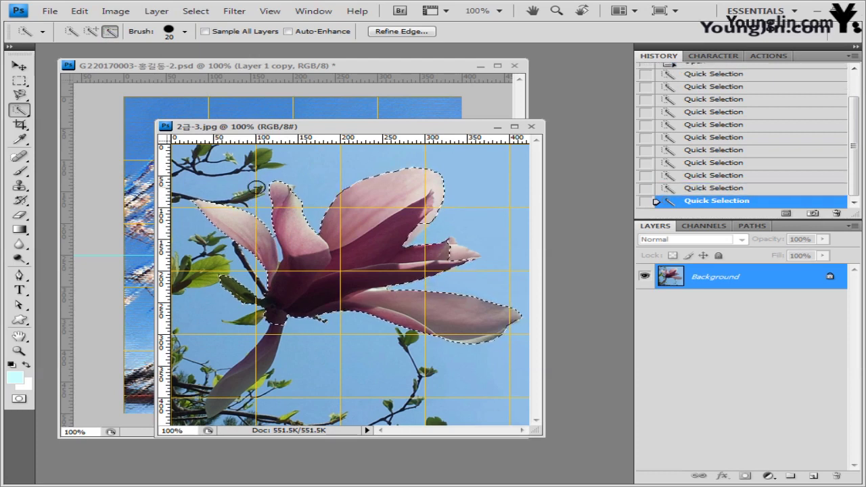
key(bracketleft)
key(bracketleft)
key(bracketleft)
key(bracketleft)
click(279, 251)
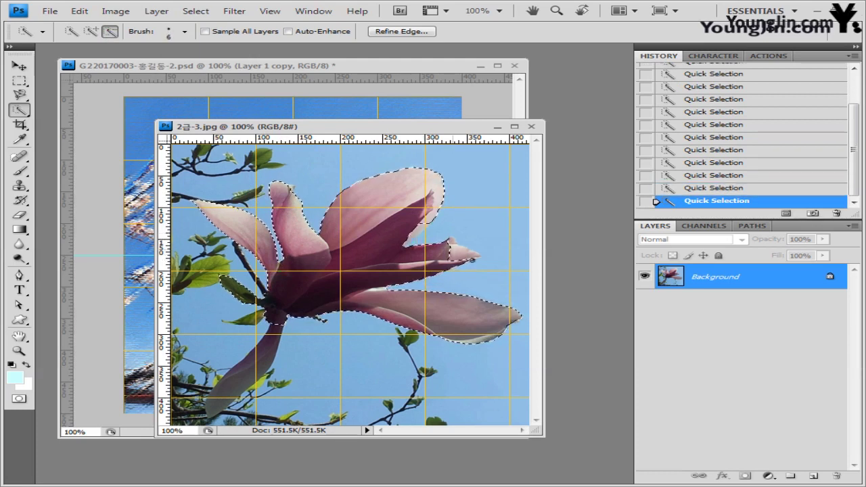
key(alt)
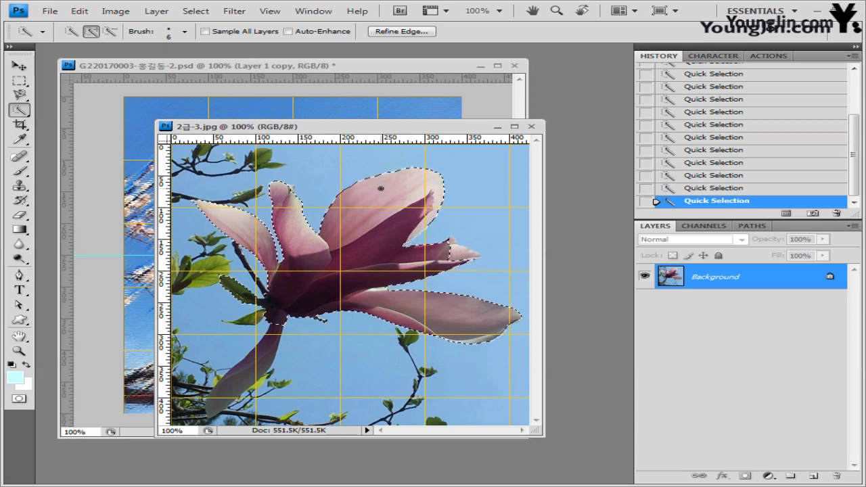
drag(468, 129, 531, 159)
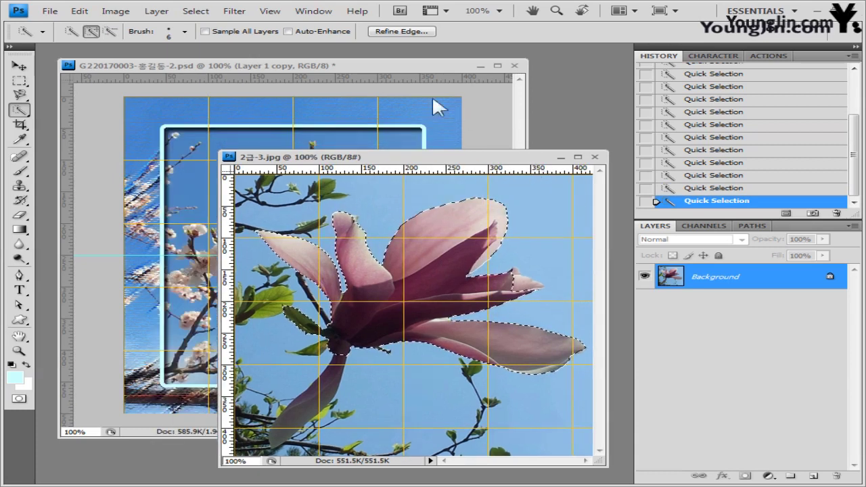
Step: Paste the magnolia into the collage above Layer 1 and close 2급-3.jpg
click(376, 71)
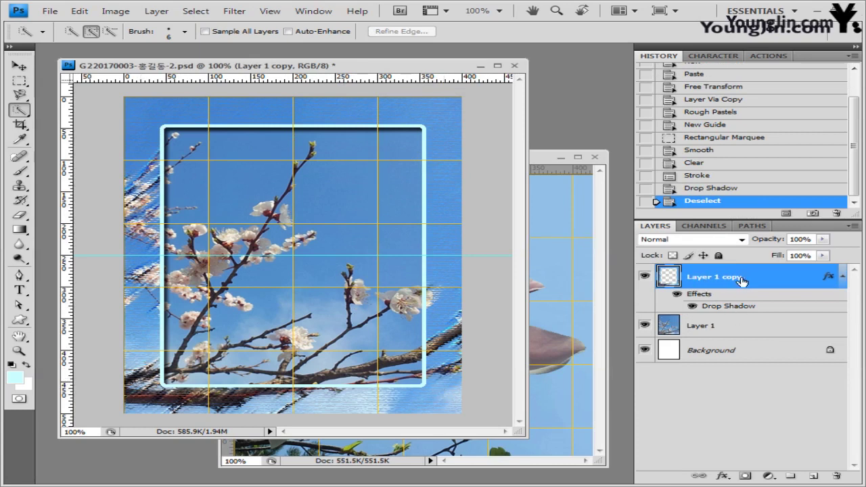
click(735, 327)
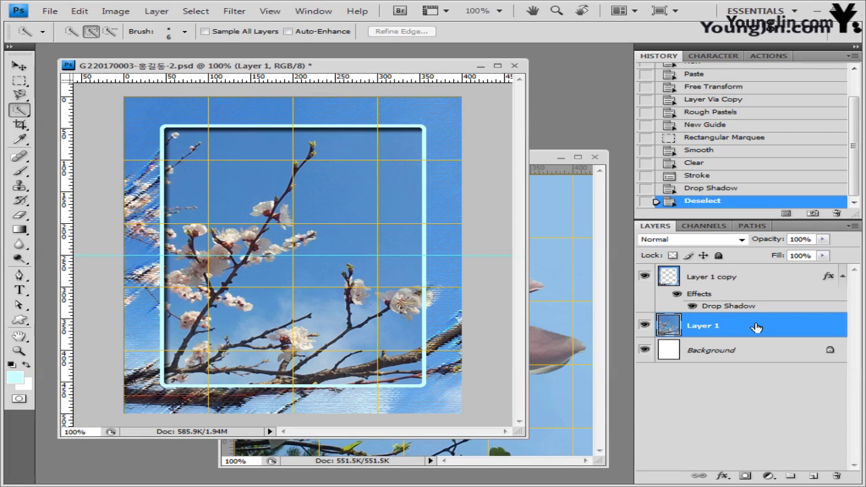
key(ctrl+v)
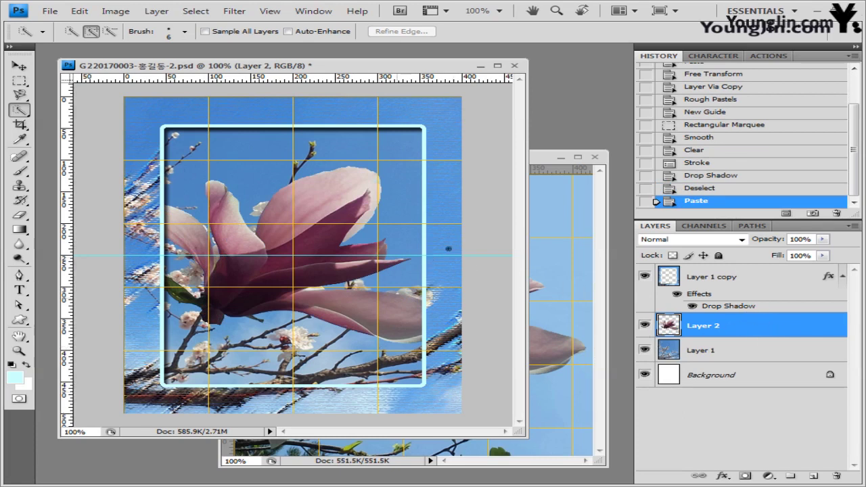
click(545, 166)
click(595, 157)
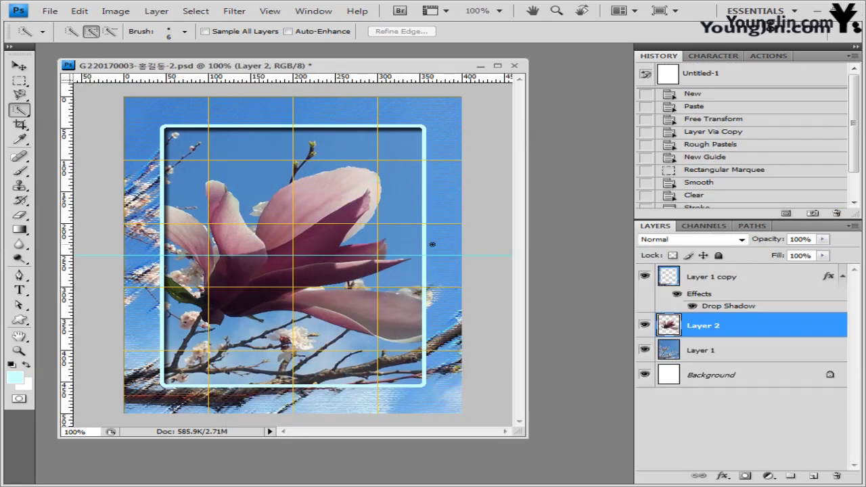
Step: Move the magnolia lower in the frame, scale it to 70.5% and rotate it -31.5°
key(ctrl+t)
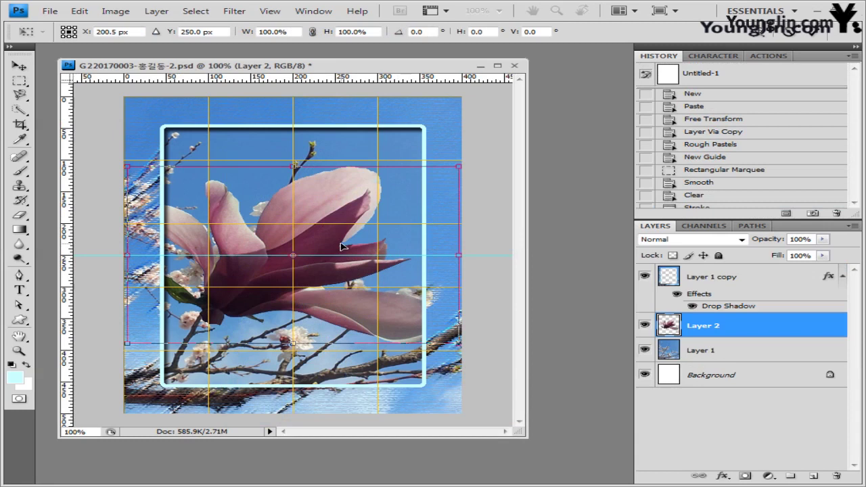
drag(341, 247, 358, 311)
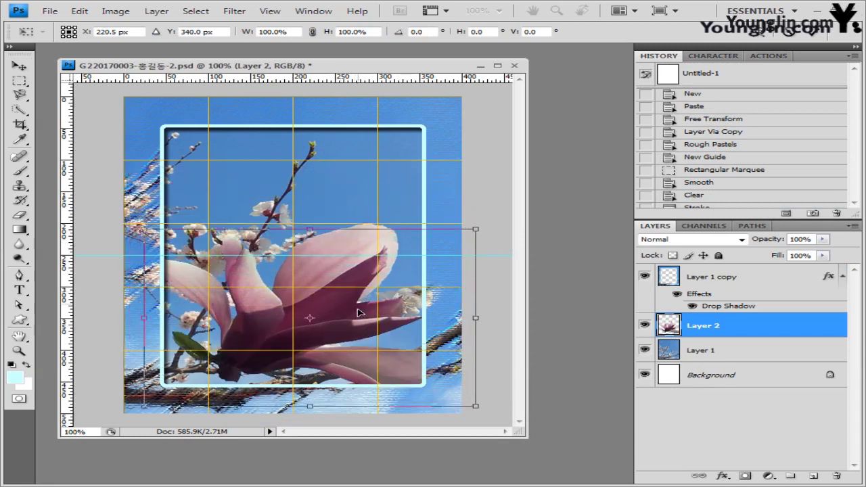
drag(476, 229, 337, 203)
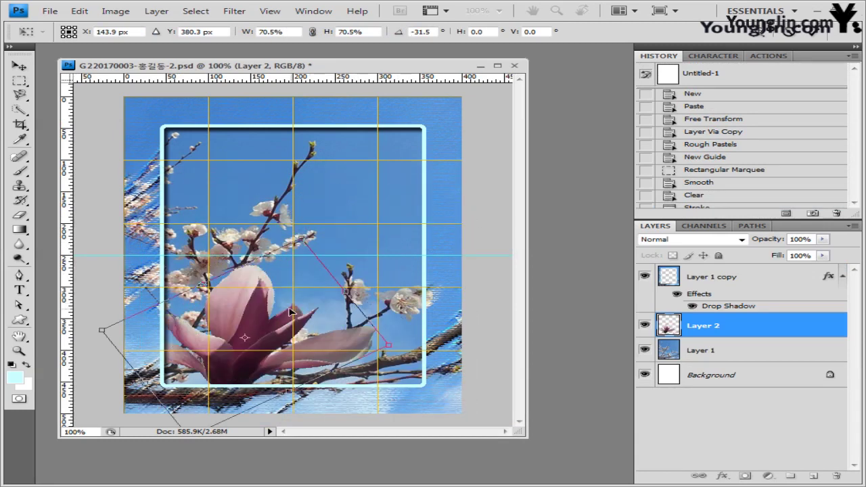
key(Return)
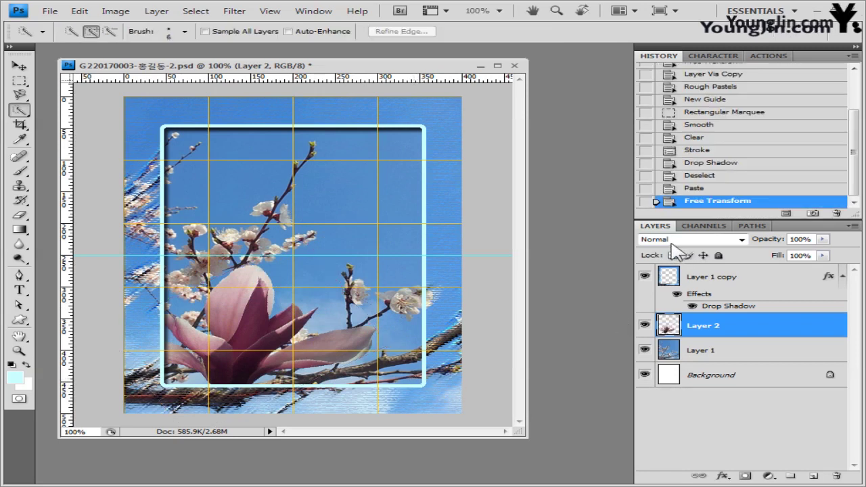
Step: Add a default Bevel and Emboss to Layer 2 and load the magnolia's outline as a selection
click(723, 476)
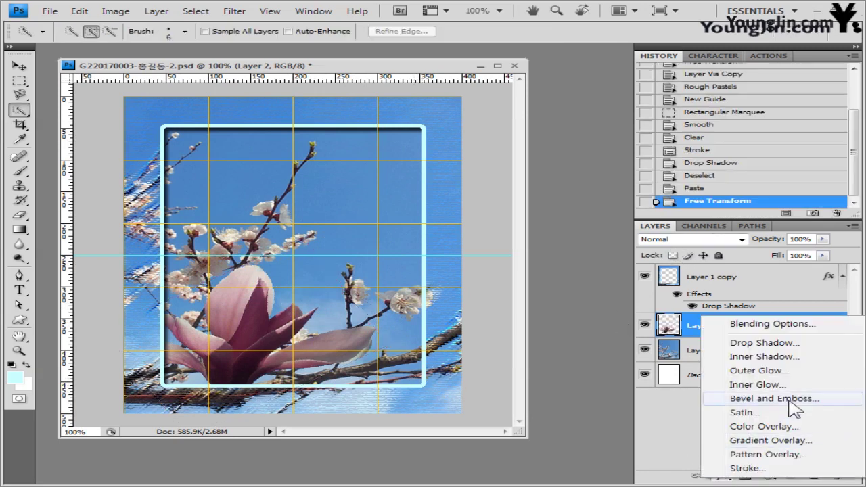
key(Escape)
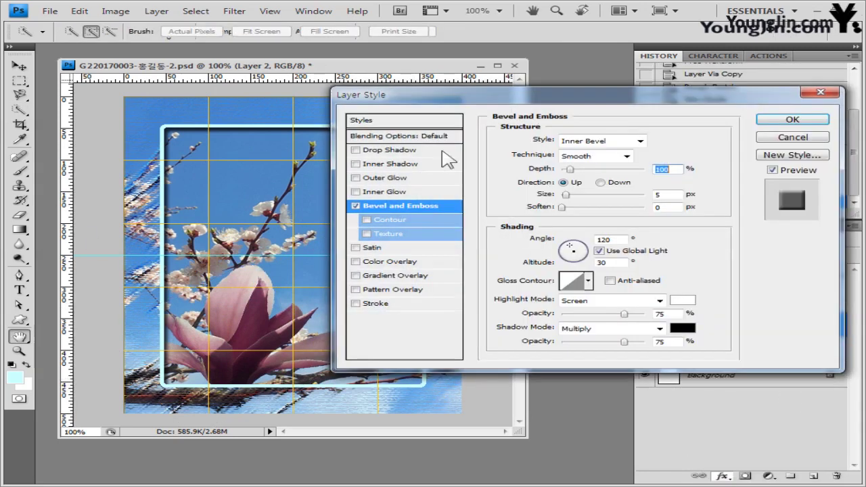
click(791, 119)
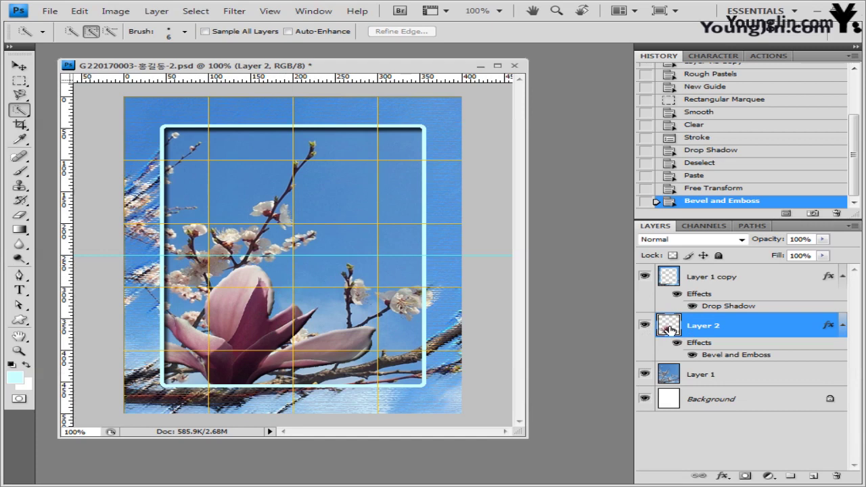
ctrl+click(670, 329)
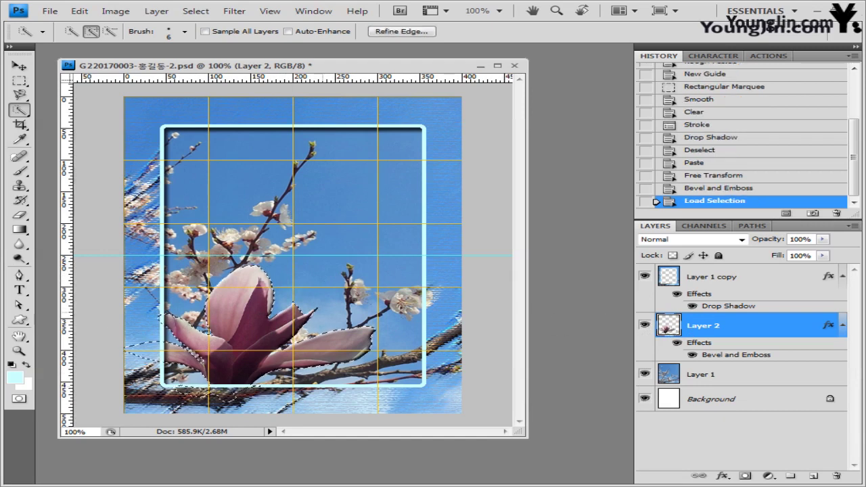
Step: Add a Hue/Saturation adjustment layer with Colorize on, Hue 170 and Saturation 100
click(768, 475)
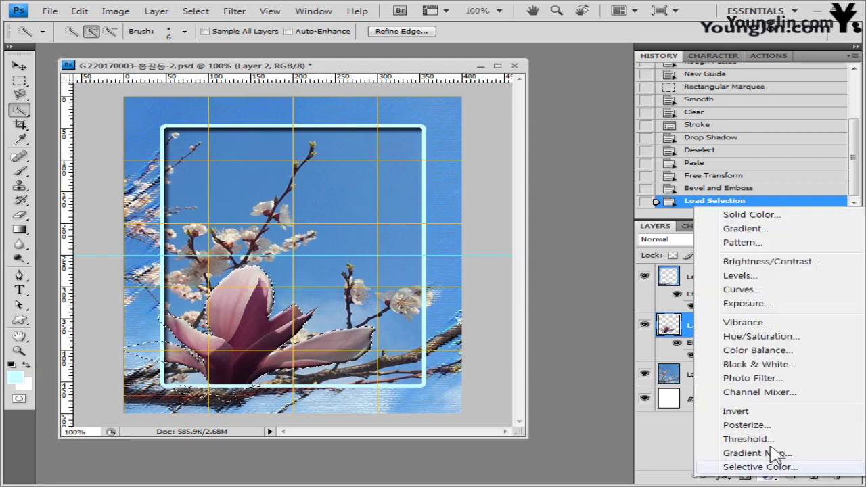
click(779, 336)
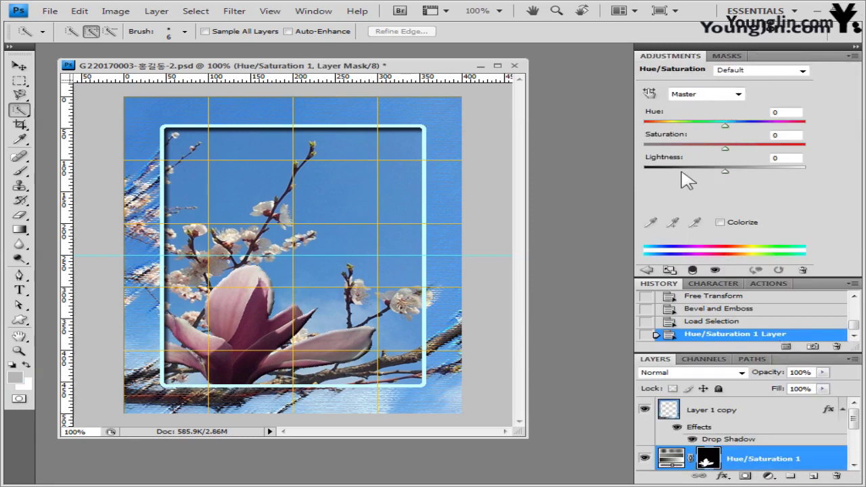
click(720, 222)
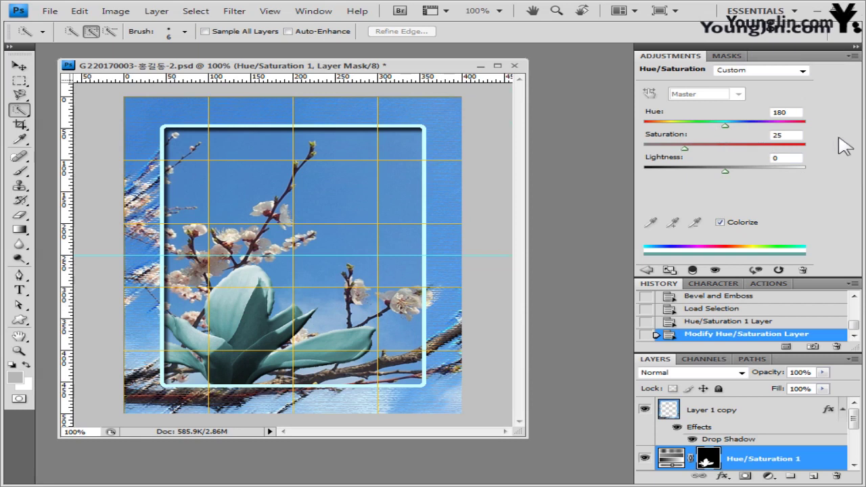
click(790, 112)
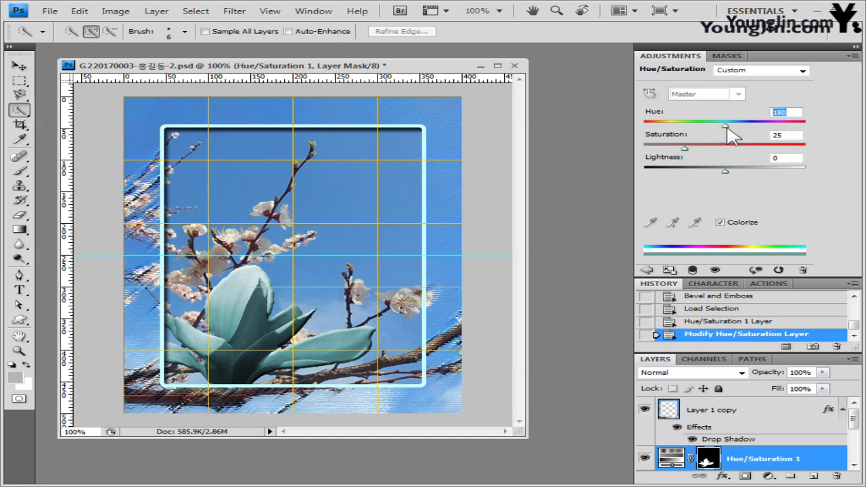
drag(726, 127, 722, 127)
drag(684, 149, 810, 146)
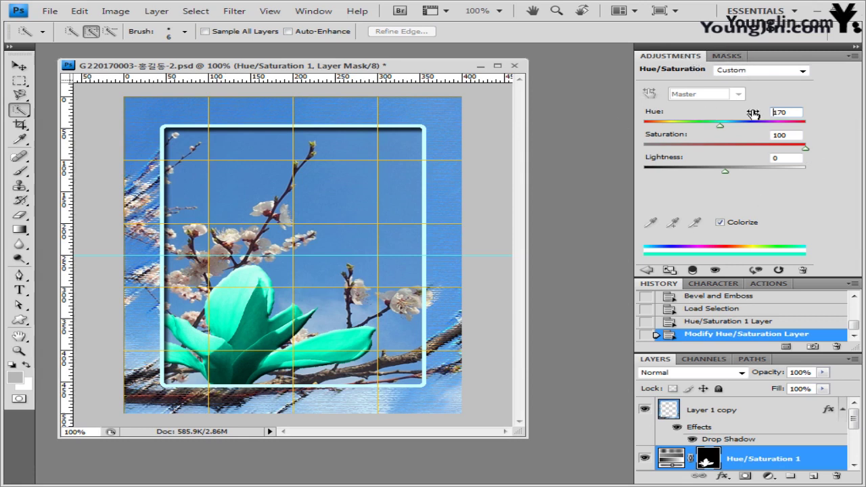
Step: Close the Adjustments tab group and enlarge the Layers panel to show all layers
click(856, 57)
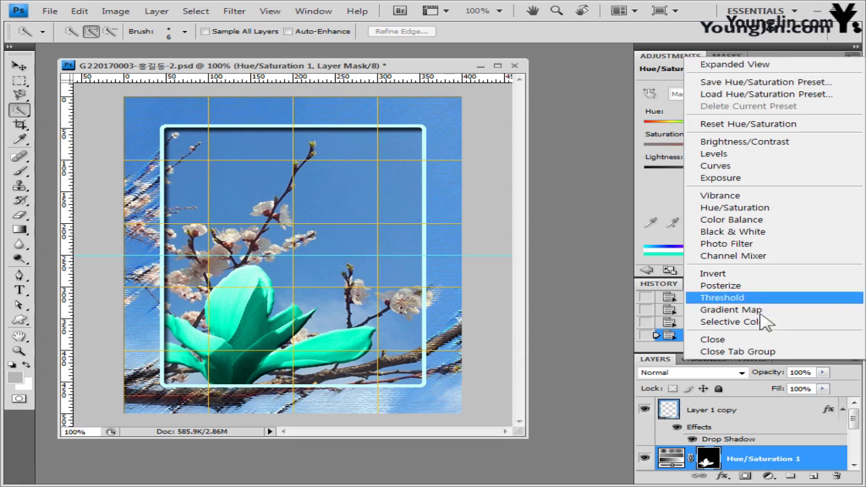
click(778, 352)
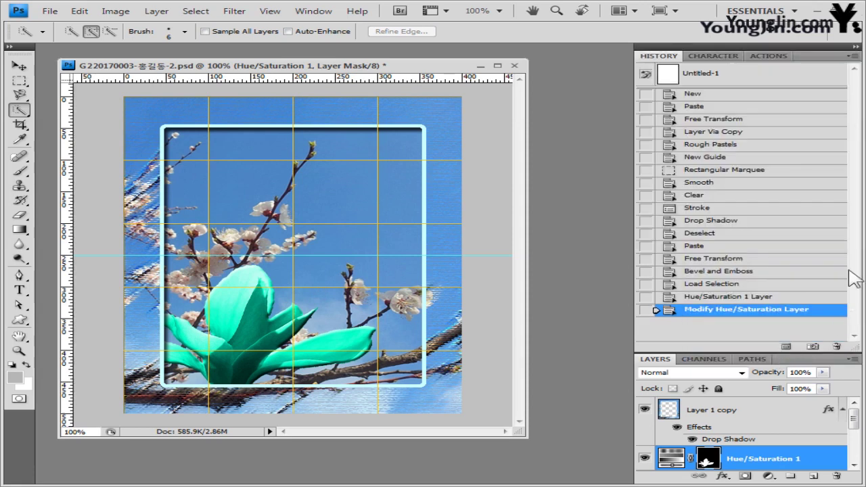
drag(745, 351, 744, 204)
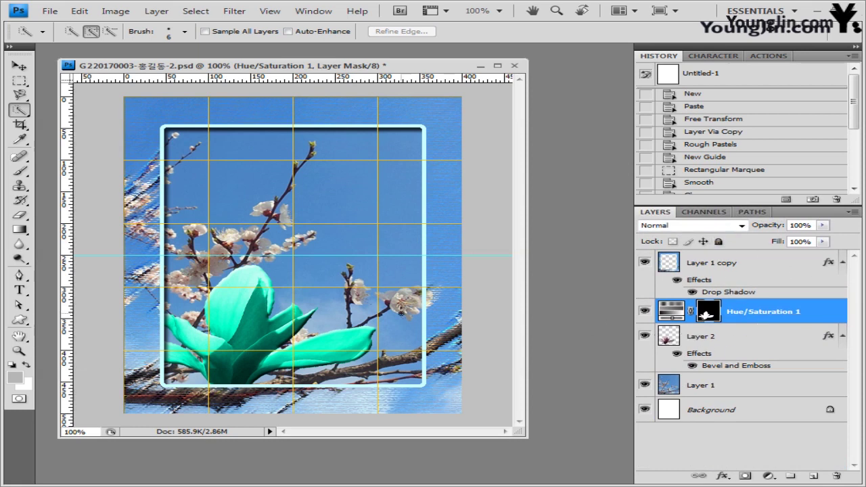
Step: Open the butterfly photo 2급-4.jpg in Photoshop as a floating window
key(alt+Tab)
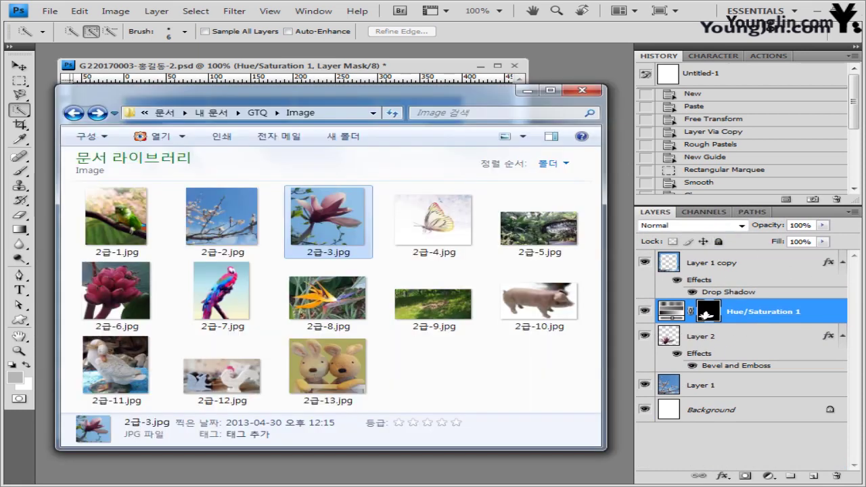
drag(477, 483, 226, 9)
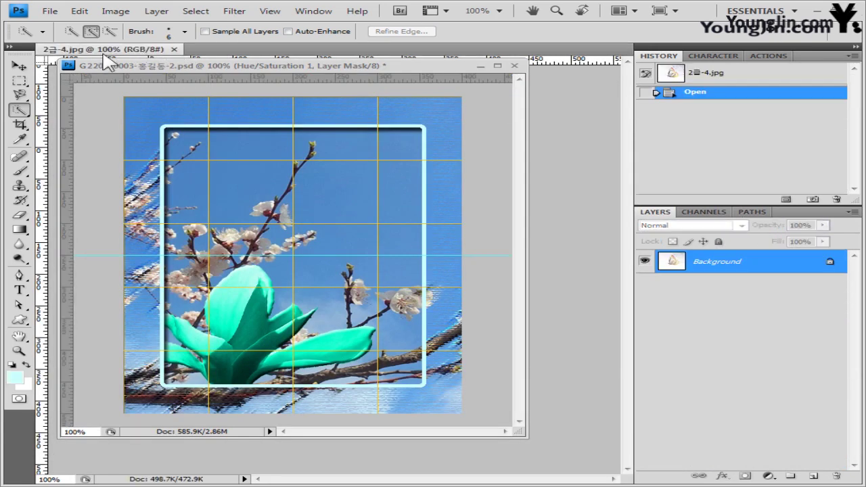
drag(115, 52, 297, 77)
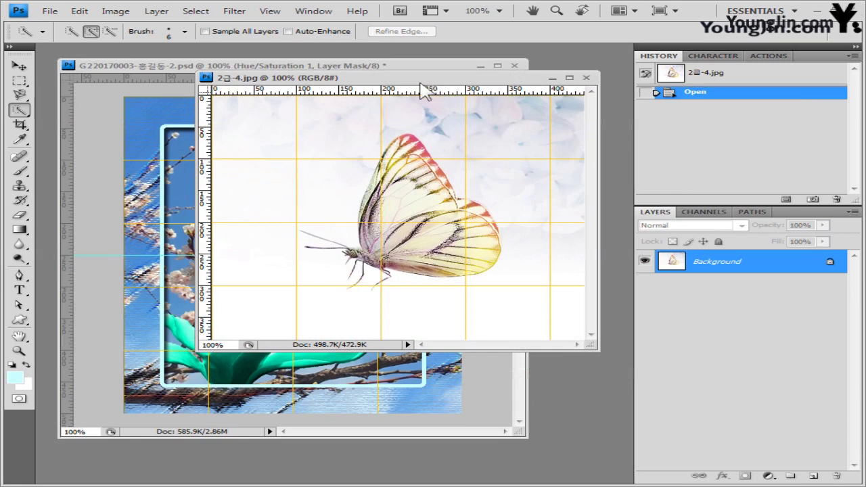
drag(420, 78, 385, 108)
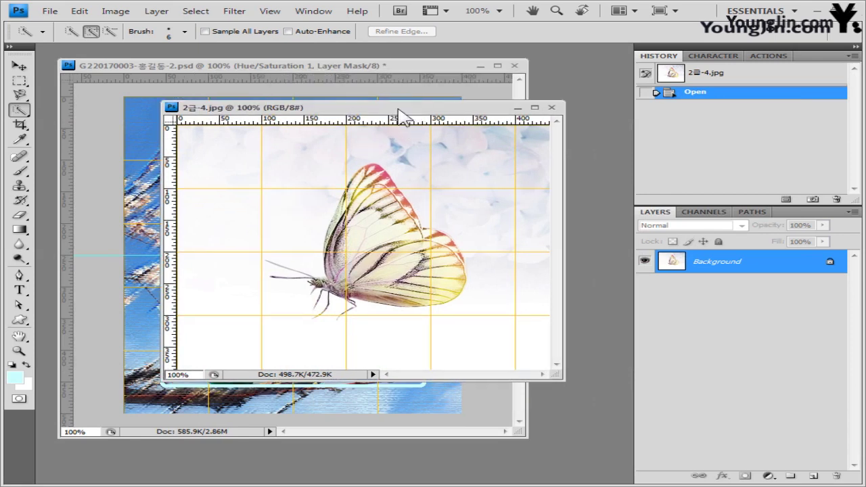
Step: Use the Magic Wand to select the white background plus the pale-blue cloud patches
click(19, 109)
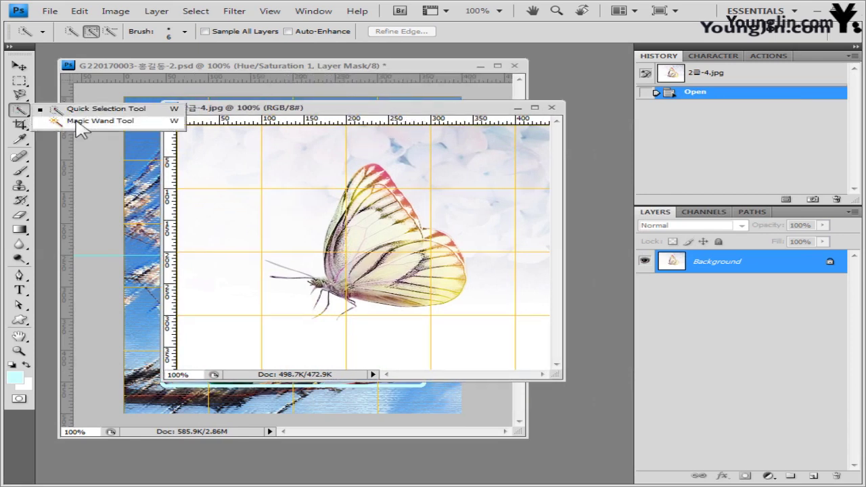
click(78, 126)
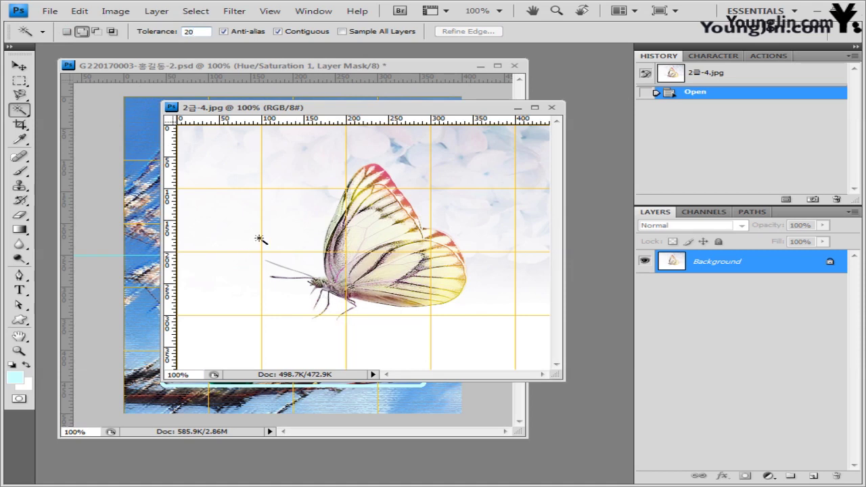
click(313, 178)
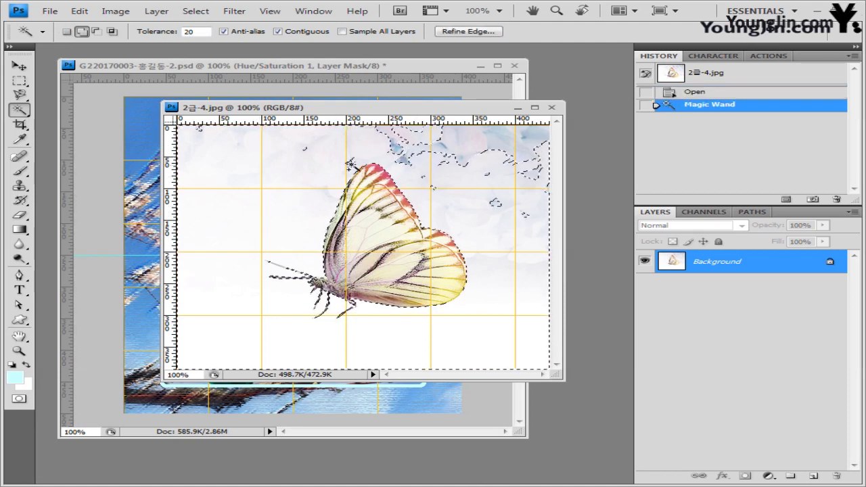
shift+click(450, 147)
shift+click(449, 148)
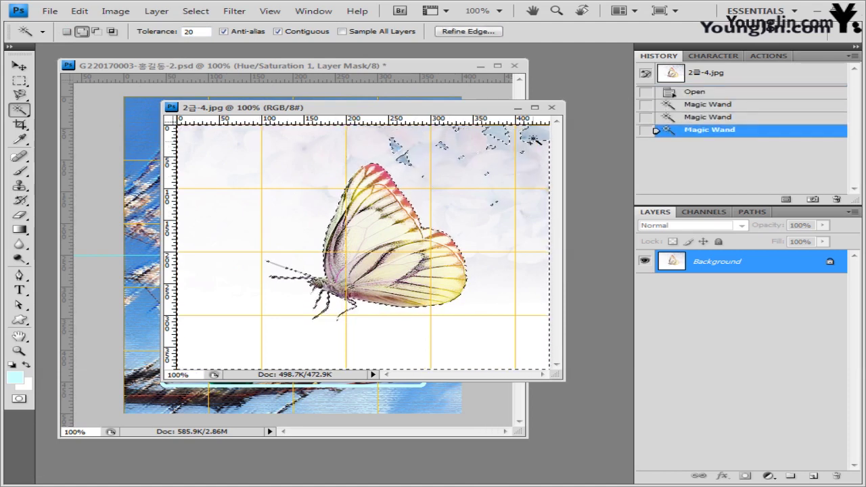
shift+click(528, 134)
shift+click(494, 139)
shift+click(403, 158)
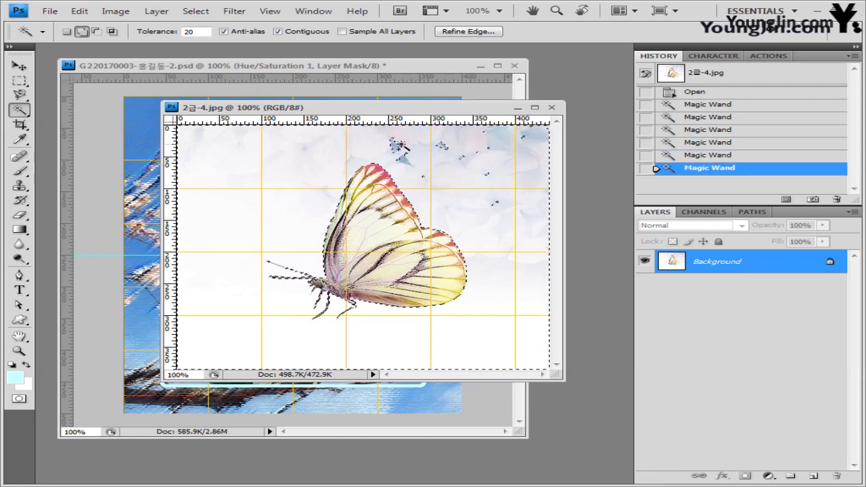
shift+click(399, 149)
shift+click(459, 159)
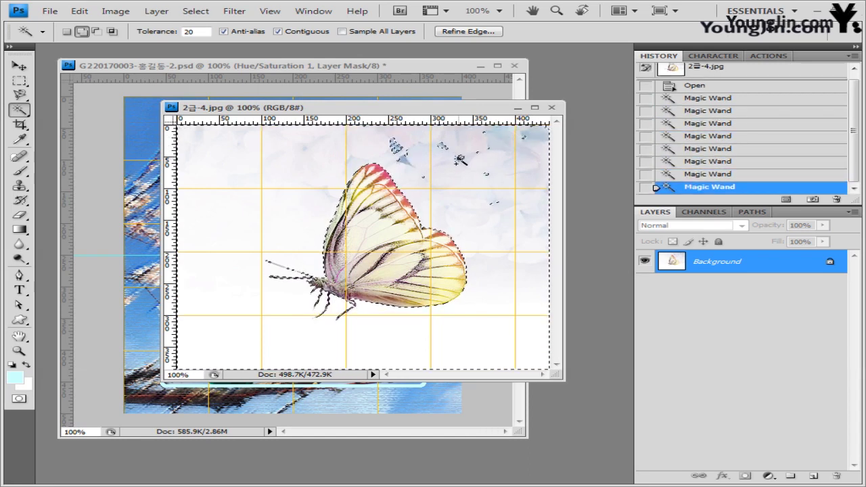
shift+click(462, 161)
shift+click(463, 161)
Step: Inverse the selection onto the butterfly and bring the -2.psd collage forward
click(202, 14)
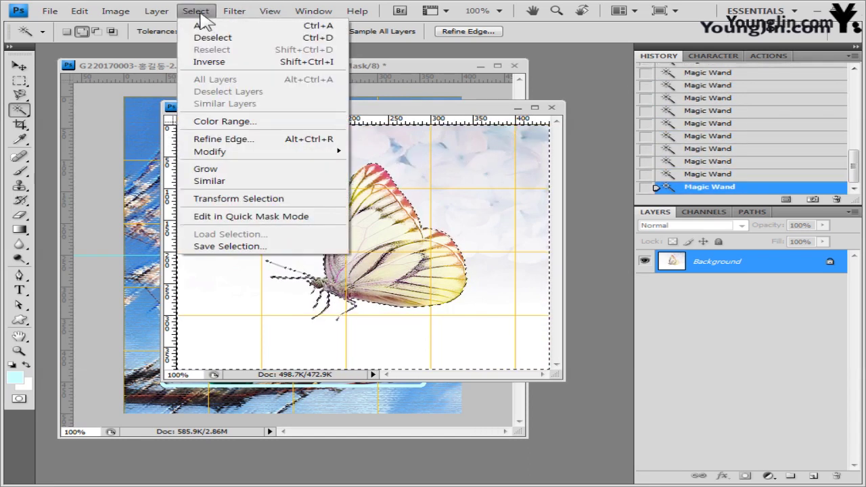
click(210, 58)
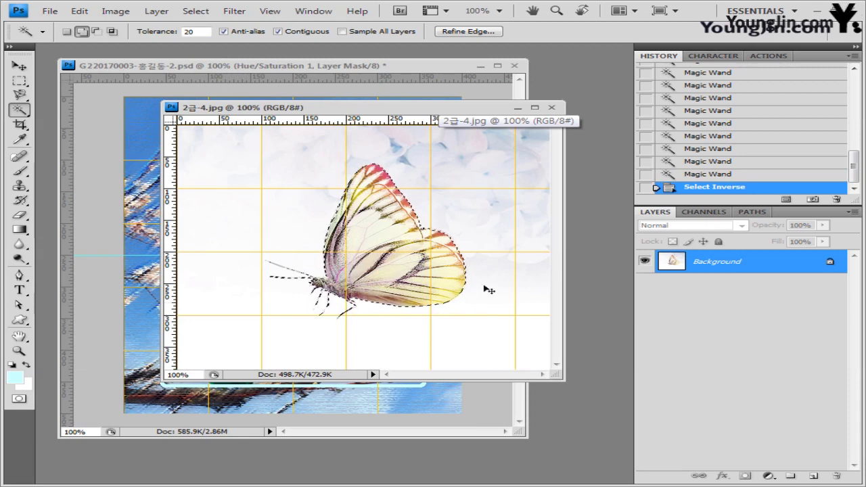
click(359, 77)
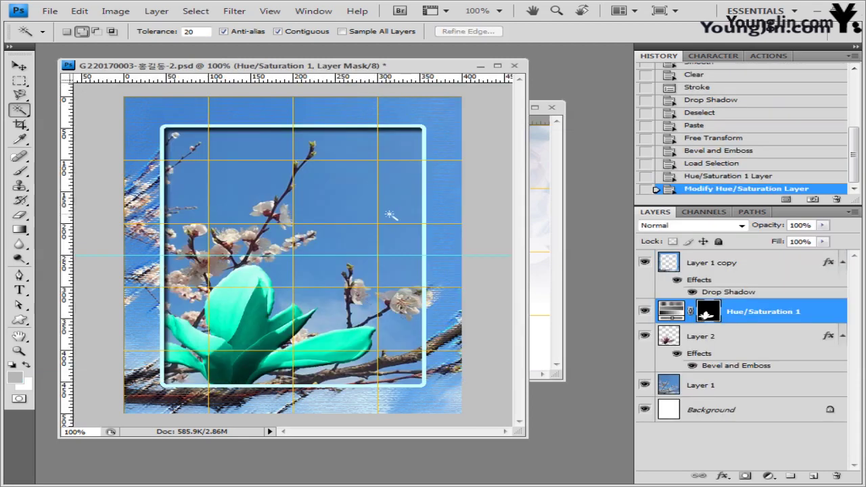
Step: Paste the butterfly into the collage as a new layer and close the butterfly photo
key(ctrl+v)
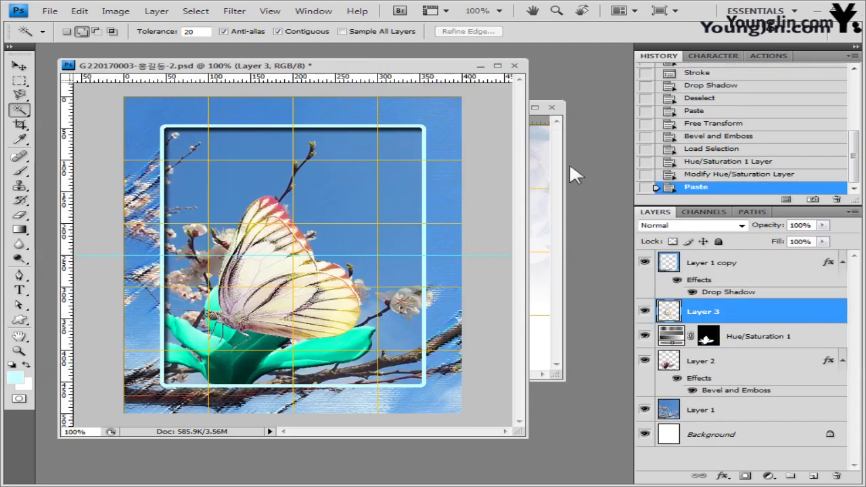
click(561, 163)
click(551, 107)
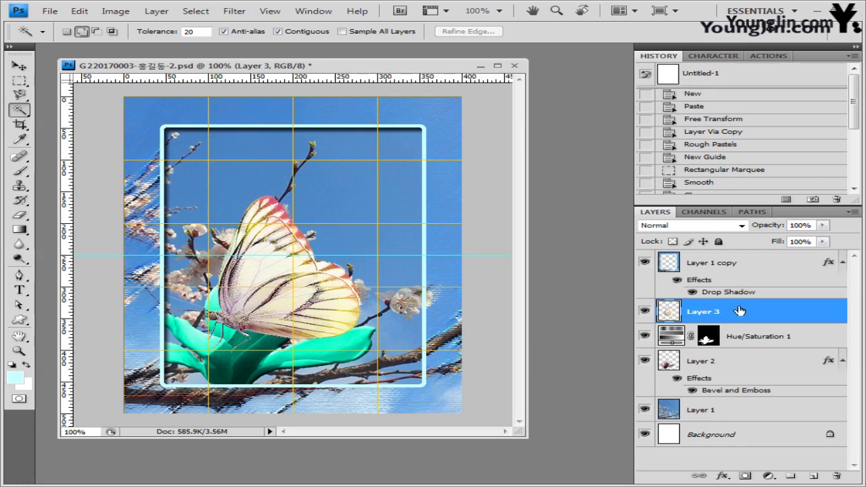
Step: Move Layer 3 to the top, place it at the frame's upper right, and shrink it to 56.9%
drag(740, 310, 720, 252)
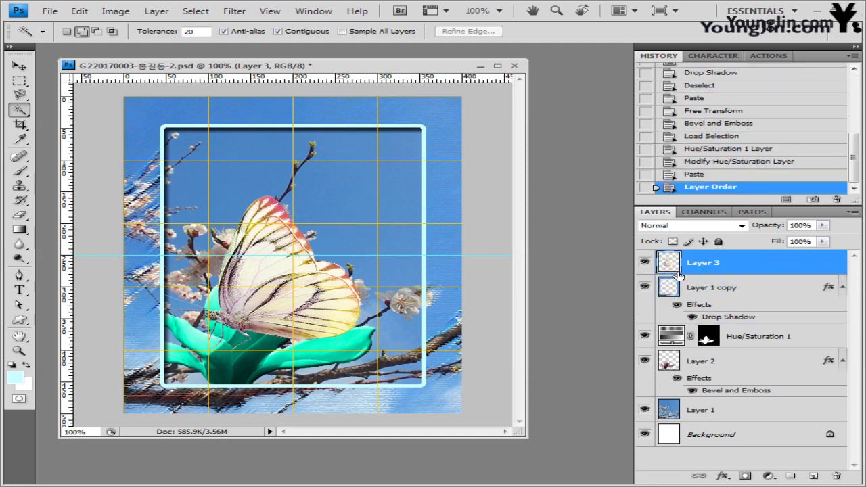
click(19, 65)
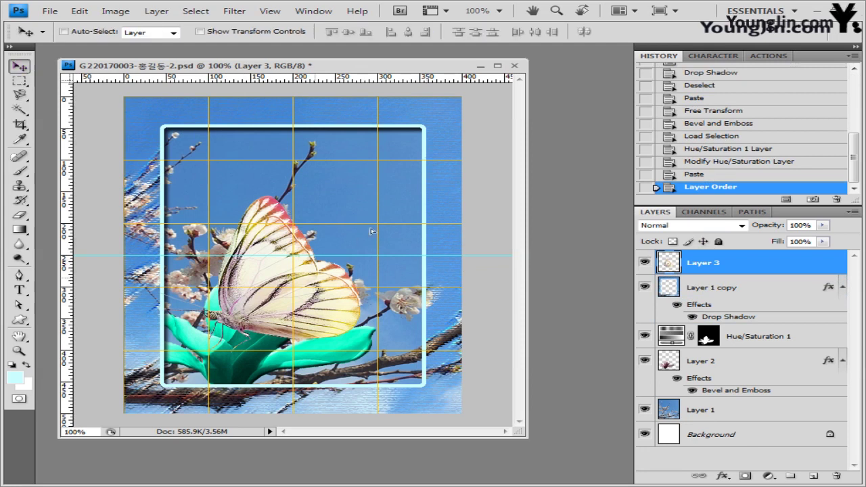
drag(306, 291, 390, 202)
key(ctrl+t)
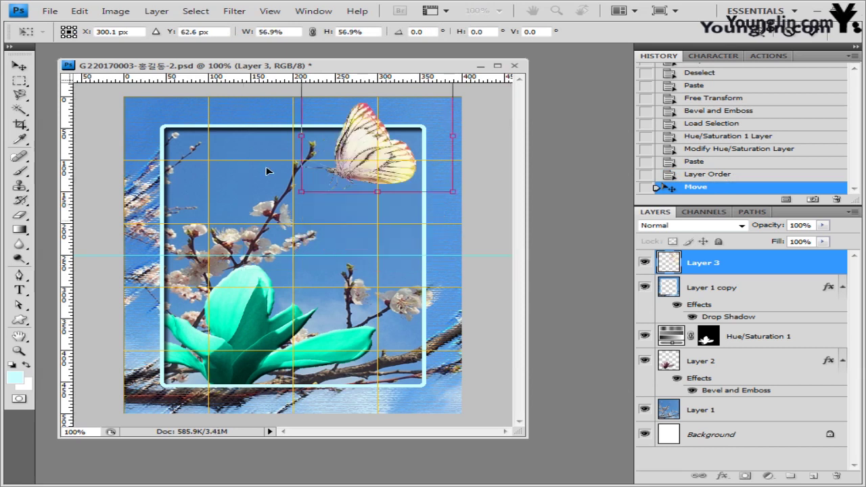
key(Return)
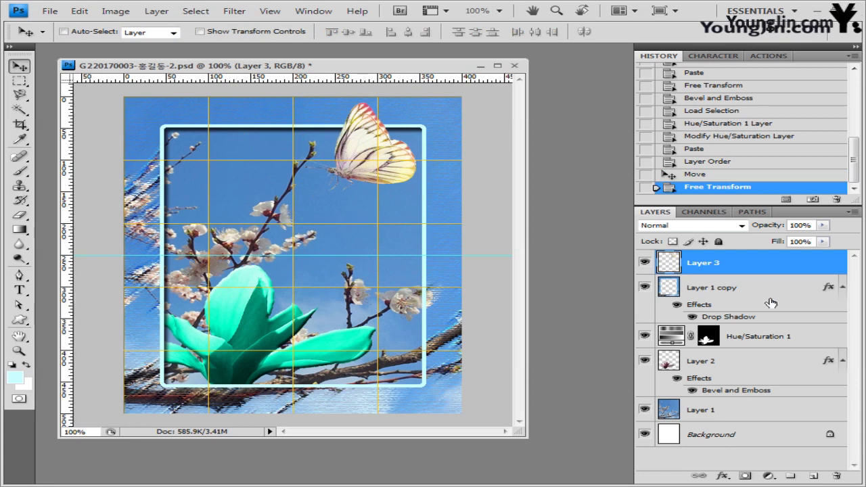
Step: Add an Outer Glow layer effect with size 10 px to the butterfly on Layer 3
click(722, 476)
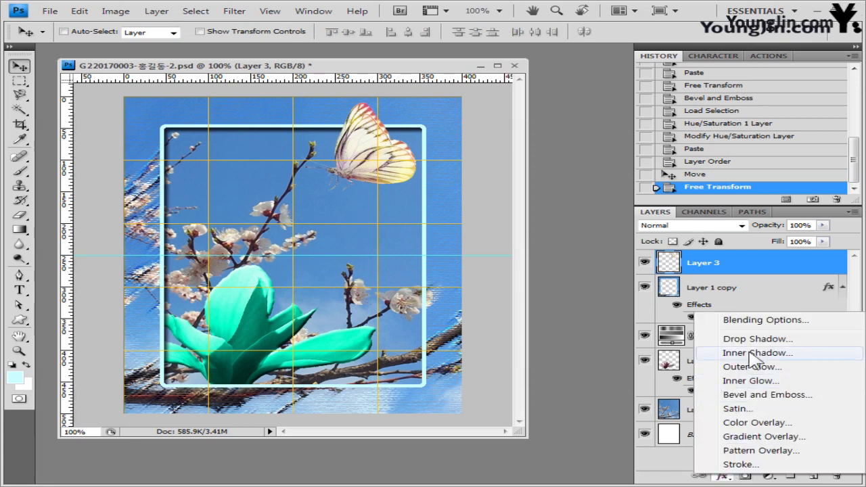
click(767, 369)
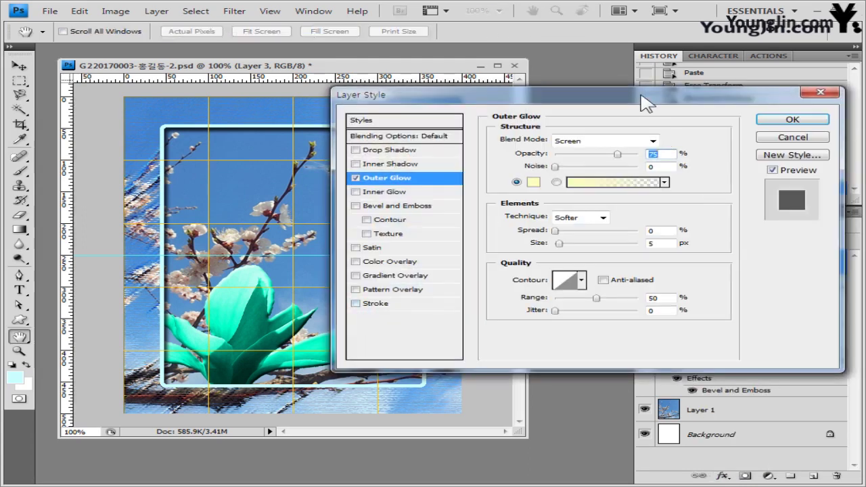
drag(646, 104, 635, 206)
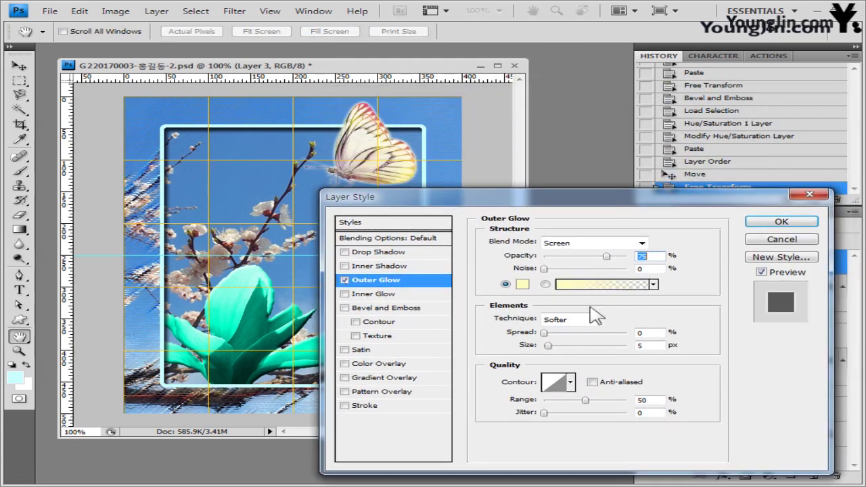
click(645, 345)
text(10)
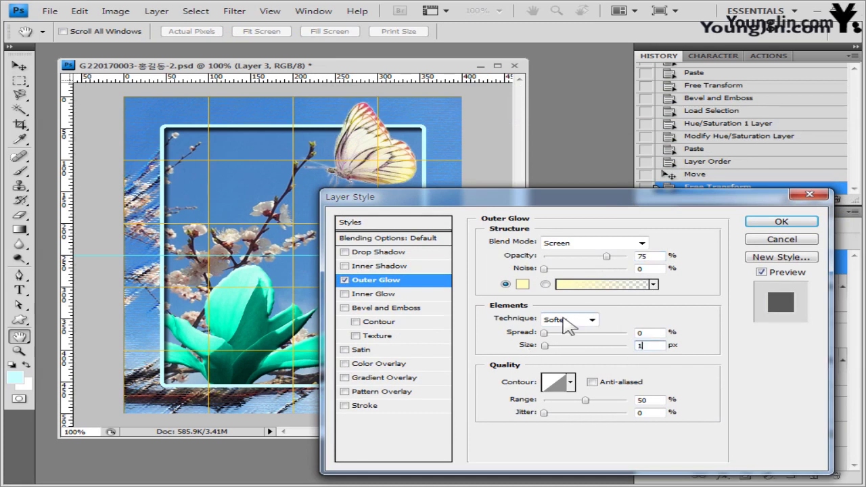
click(782, 223)
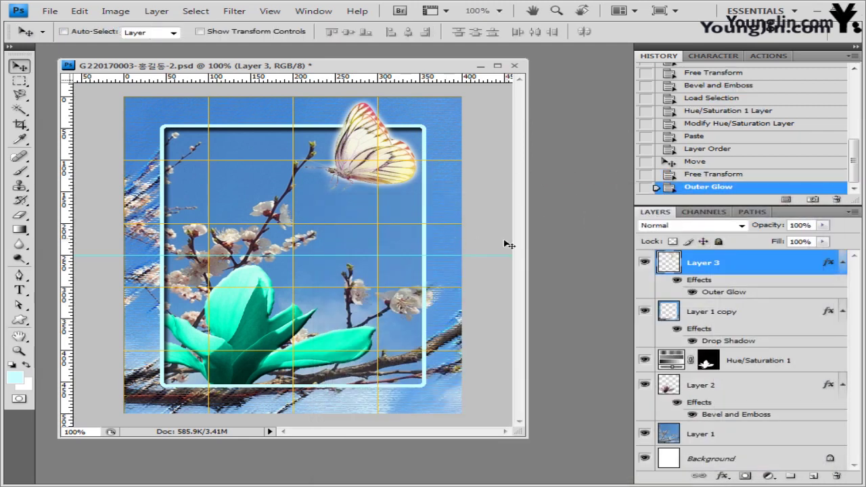
Step: Pick the Horizontal Type tool with a different font, 40 pt size and Strong anti-aliasing
click(26, 291)
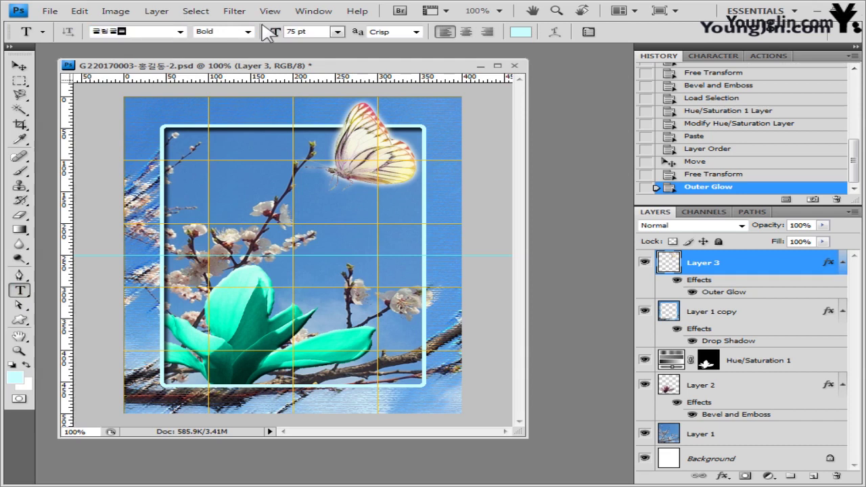
click(180, 31)
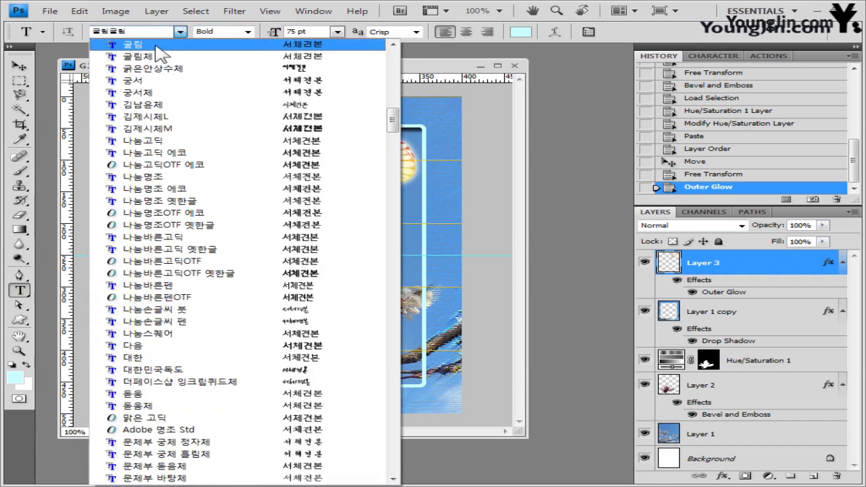
click(247, 46)
click(301, 32)
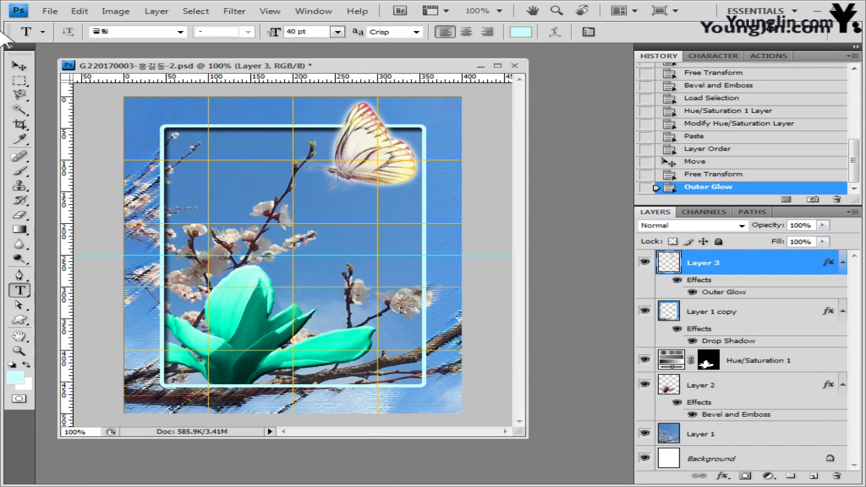
click(417, 33)
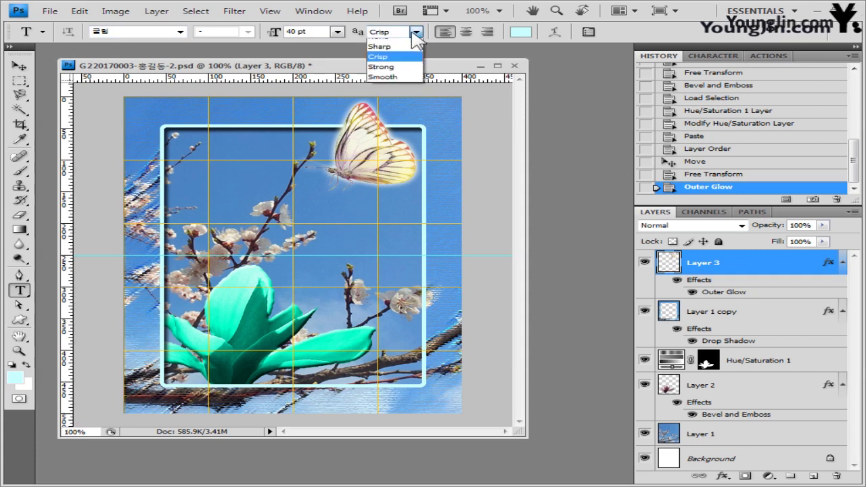
click(420, 79)
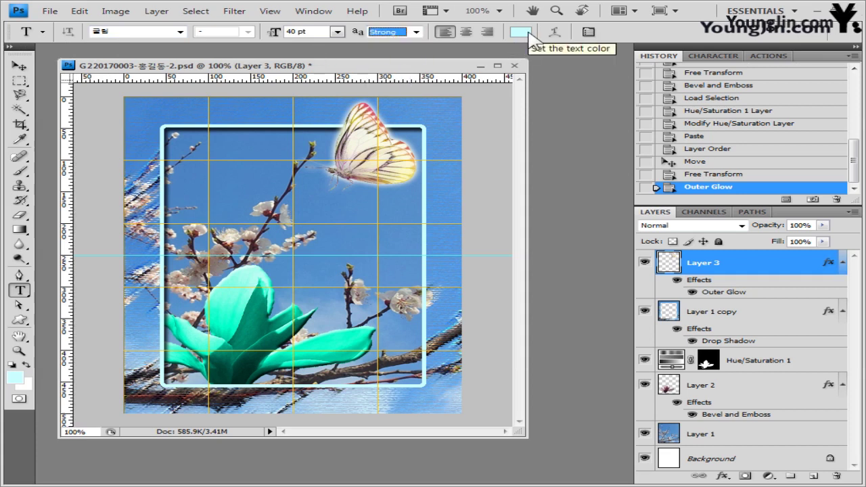
Step: Set the text colour to white (255)
click(528, 32)
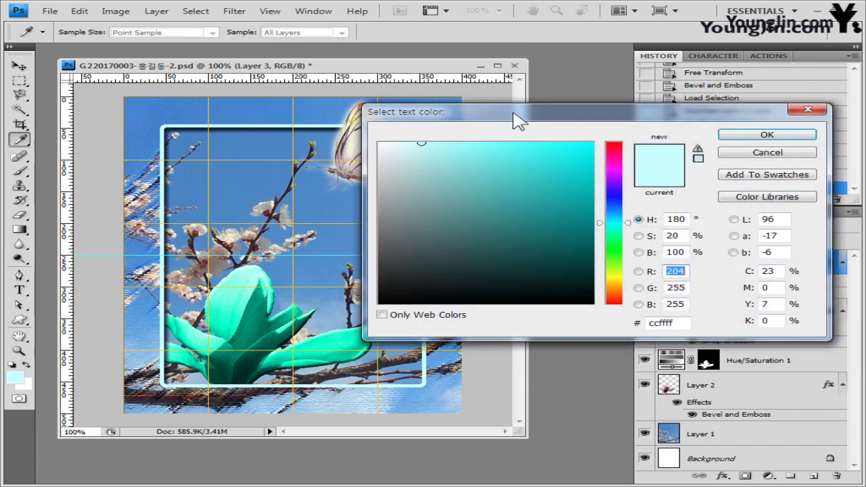
drag(518, 119, 481, 120)
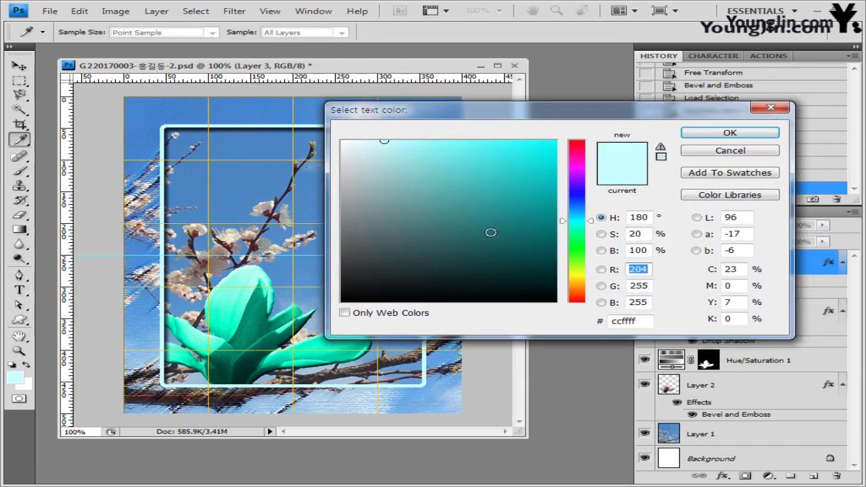
text(255)
click(751, 134)
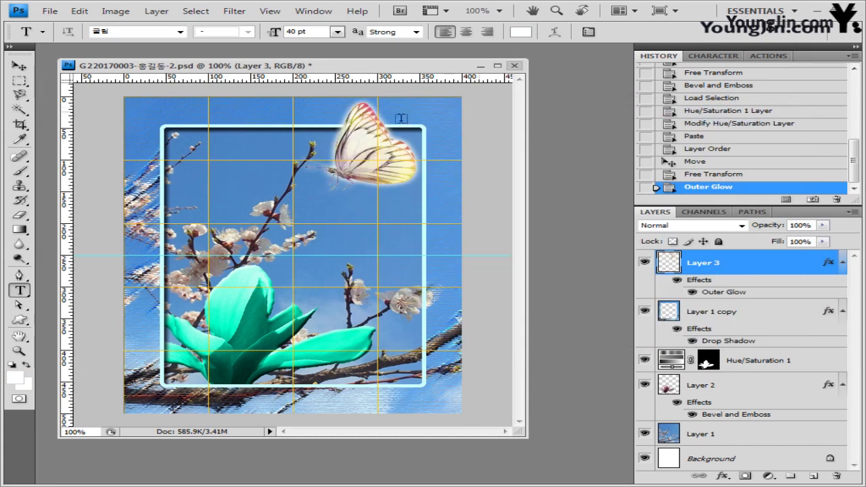
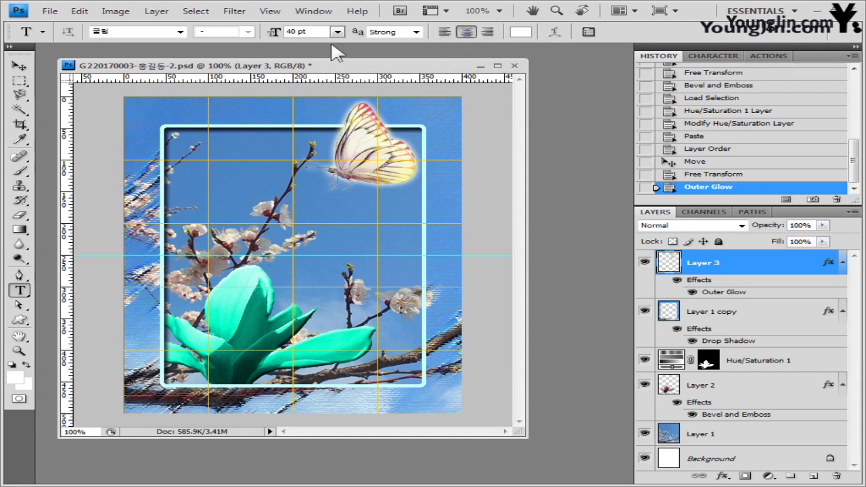
Step: Enter the Korean title 꽃으로 전해지는 / 봄 내음 on two lines and drag it onto the upper frame
click(179, 211)
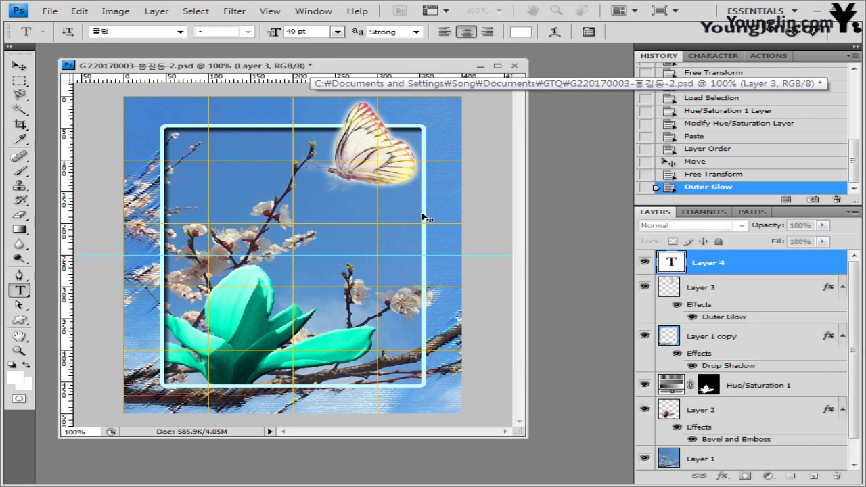
text(해지는 봄 내음)
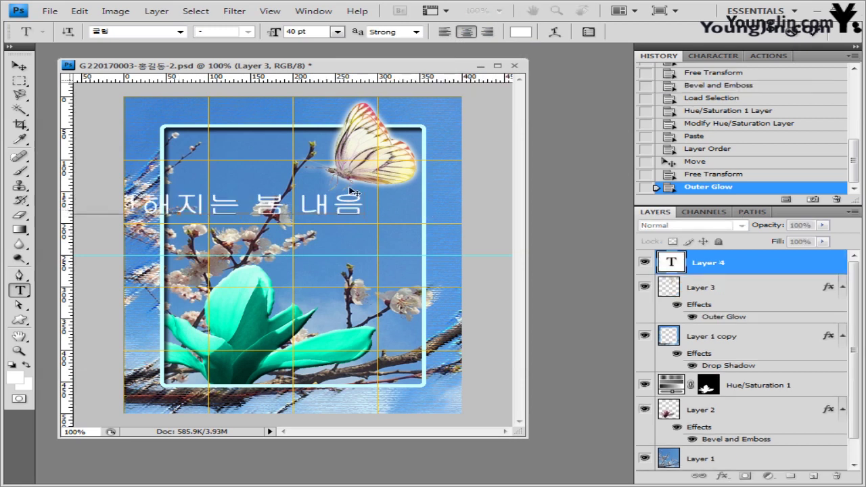
key(BackSpace)
key(Return)
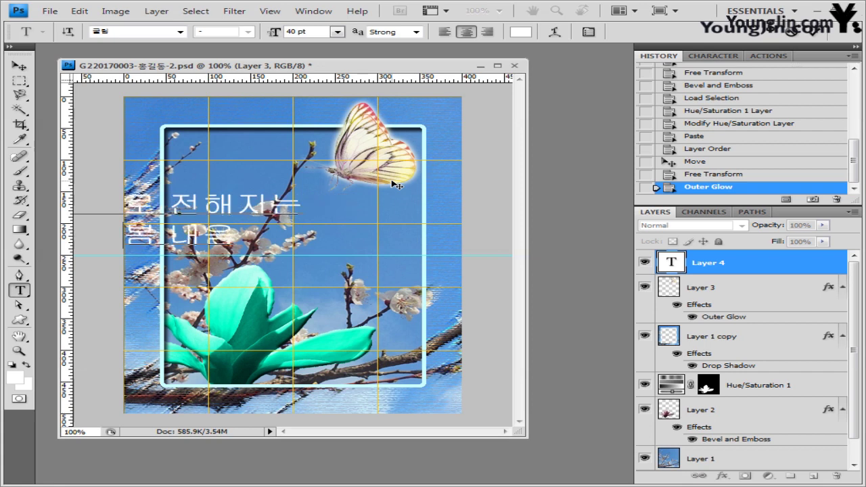
drag(187, 278, 295, 284)
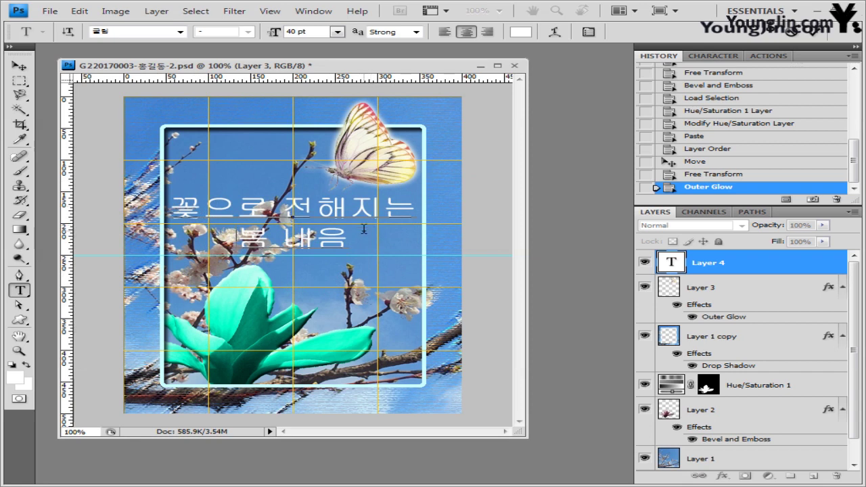
Step: Warp the Korean title with the Wave style at +50 bend and commit the text
click(554, 33)
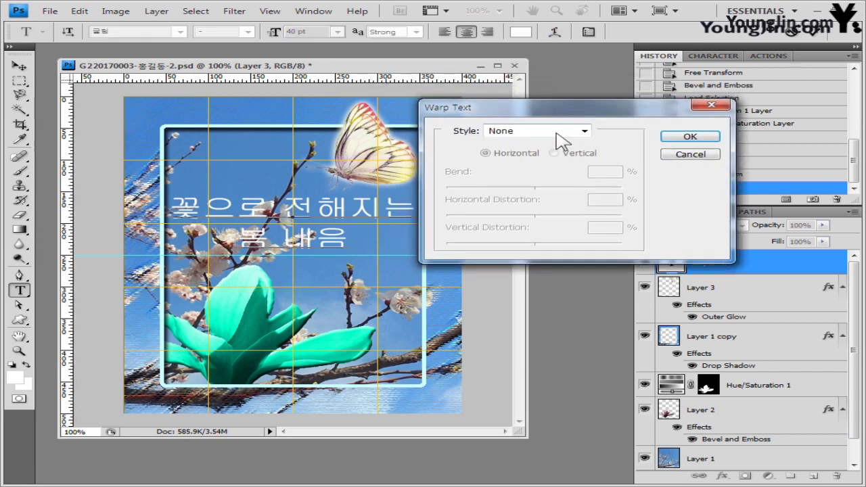
click(574, 131)
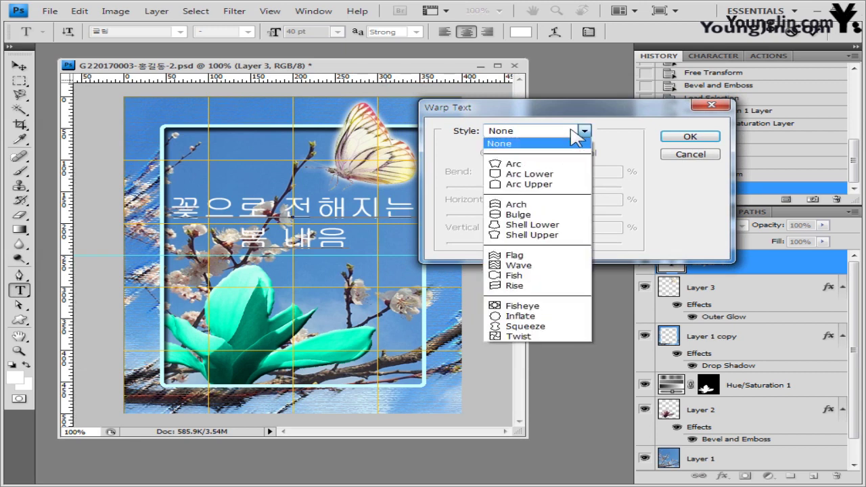
click(542, 267)
drag(552, 114, 600, 133)
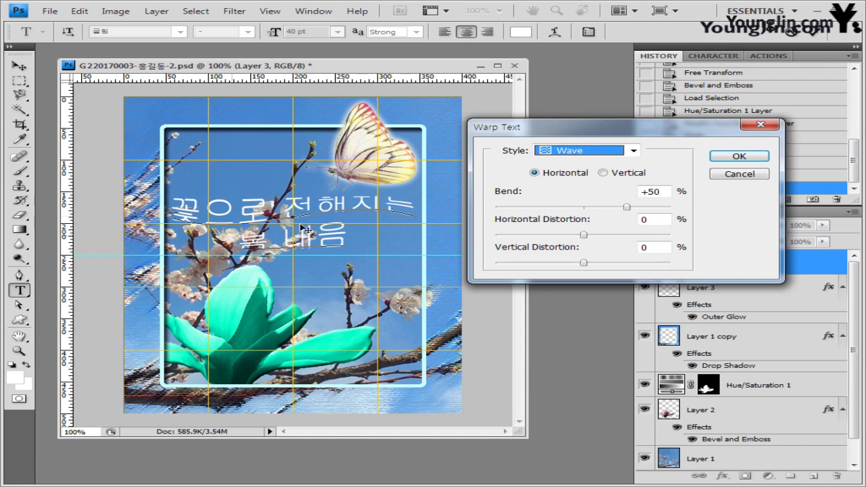
click(739, 156)
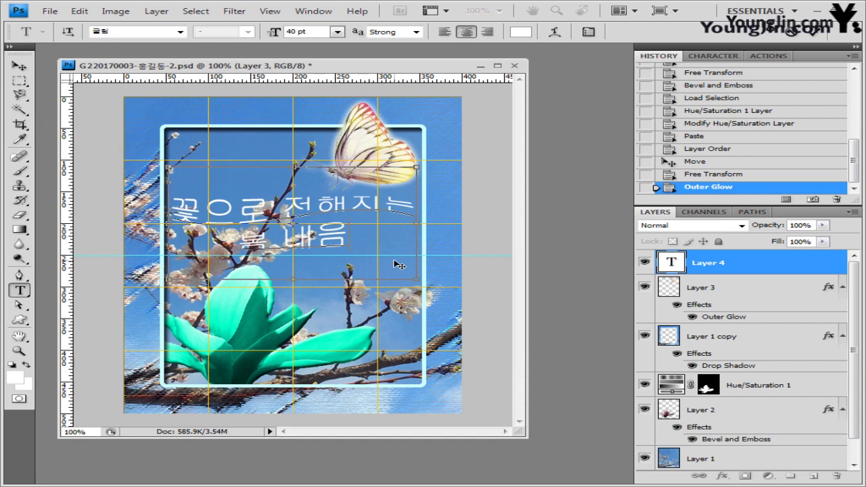
key(ctrl+Return)
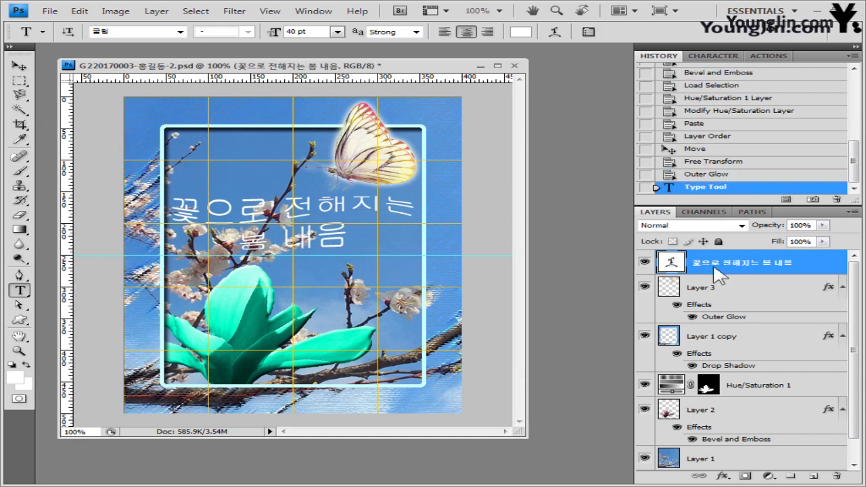
Step: Add a 3 px salmon #ff6666 stroke effect to the title layer
click(724, 477)
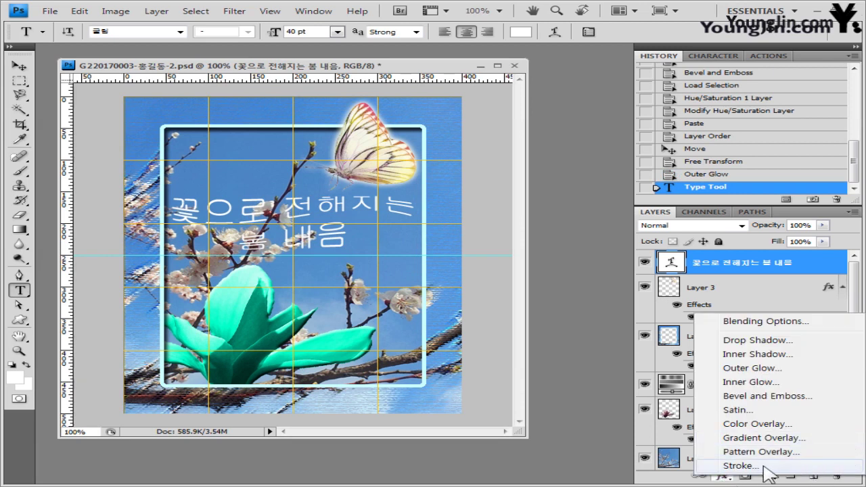
key(Escape)
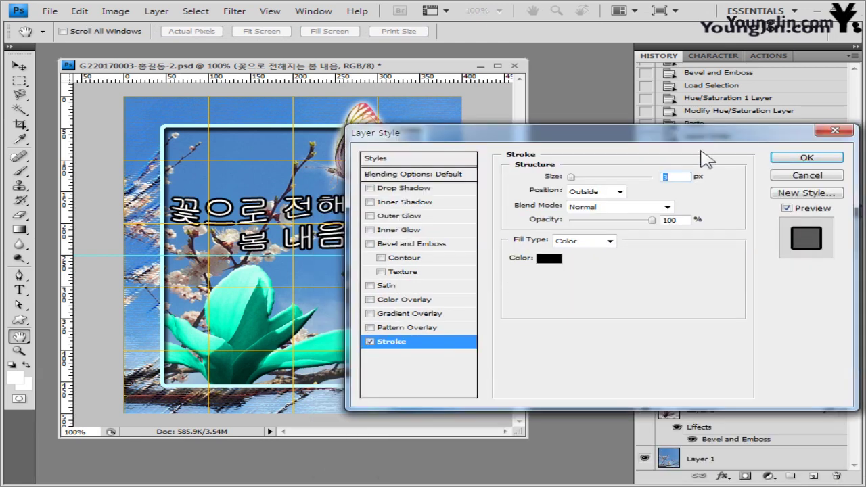
click(549, 258)
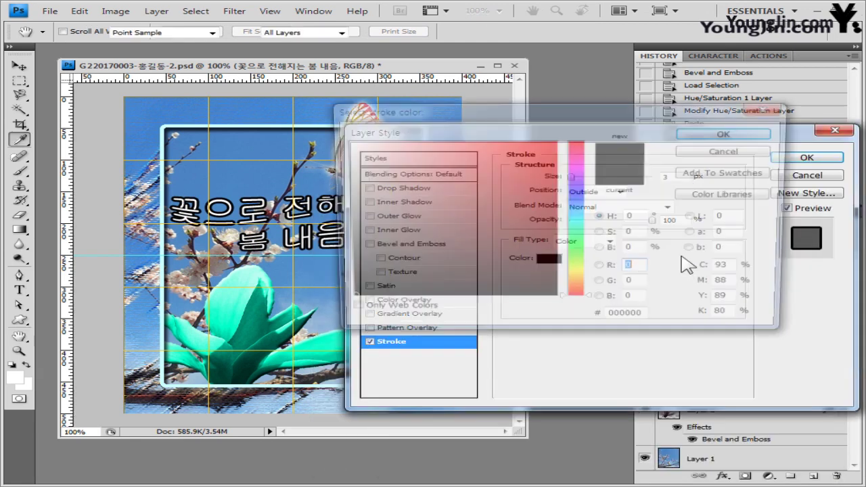
double_click(642, 322)
text(ff6666)
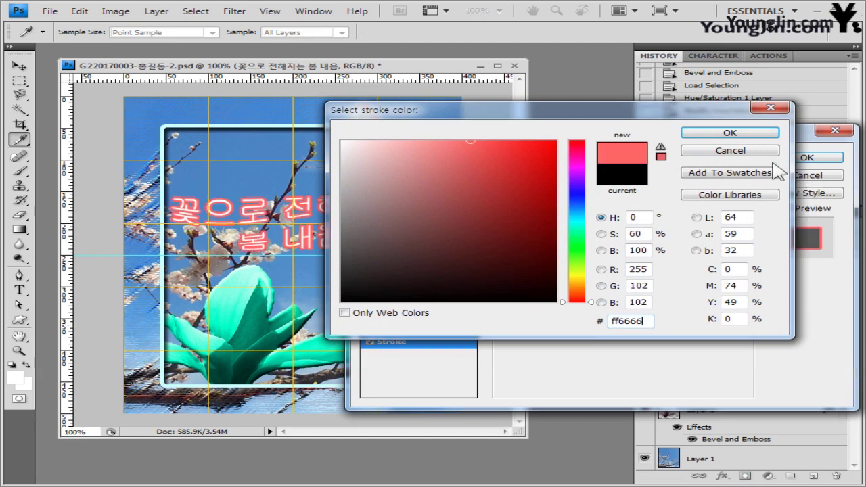
click(751, 133)
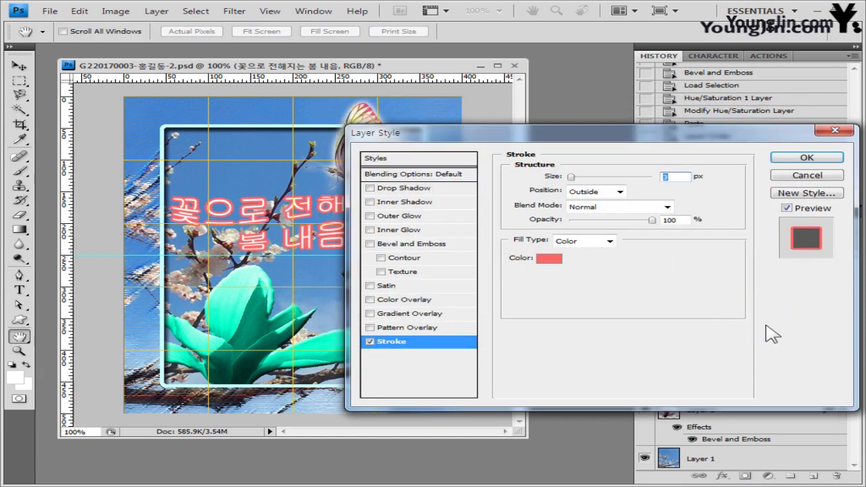
click(798, 158)
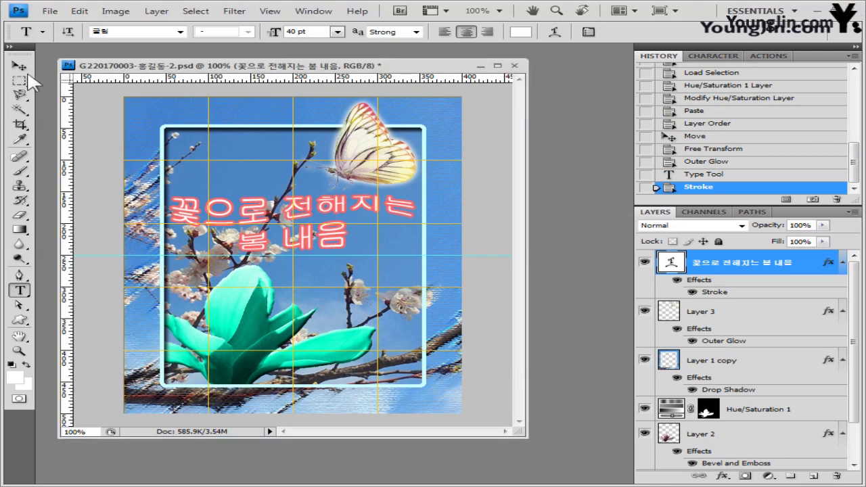
Step: Nudge the title slightly to the right and hide the canvas grid
click(19, 65)
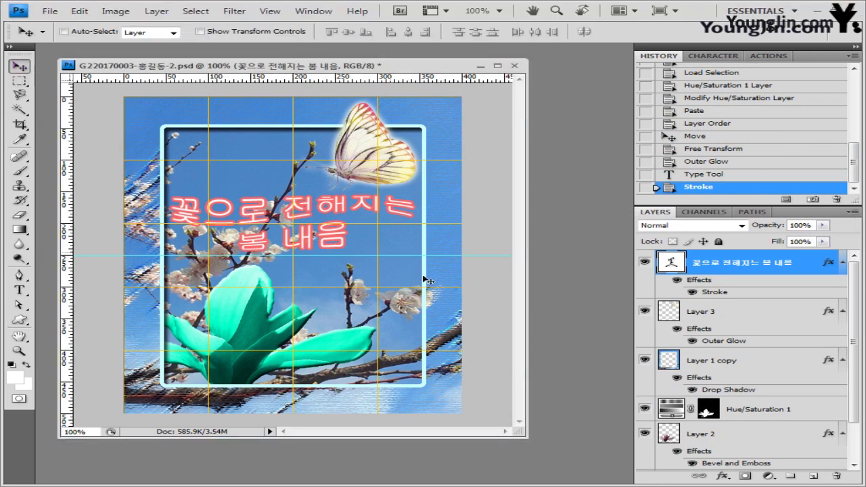
key(Right)
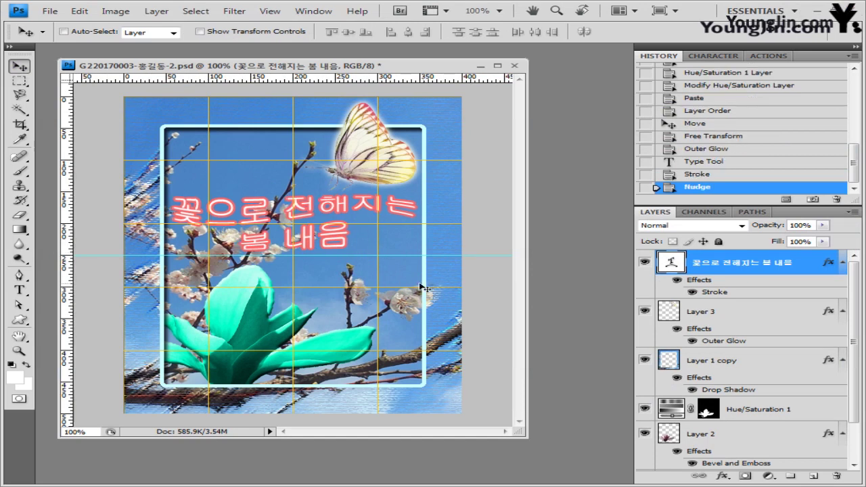
click(270, 10)
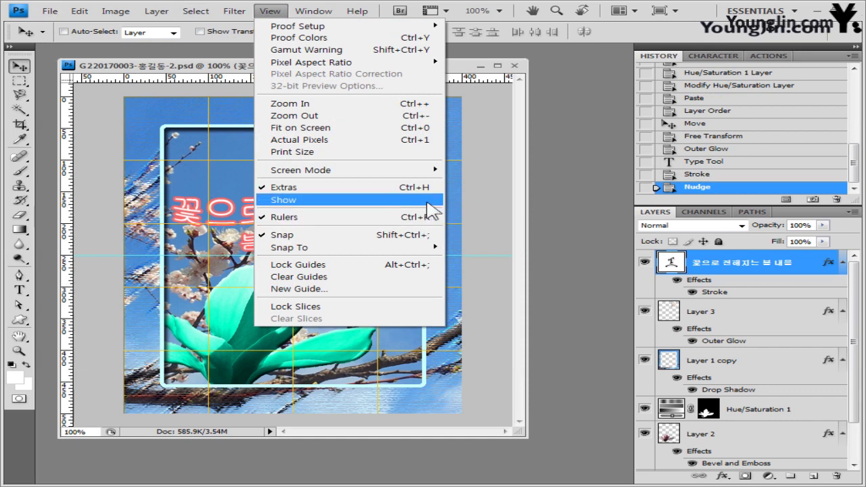
mouse_move(419, 199)
click(488, 235)
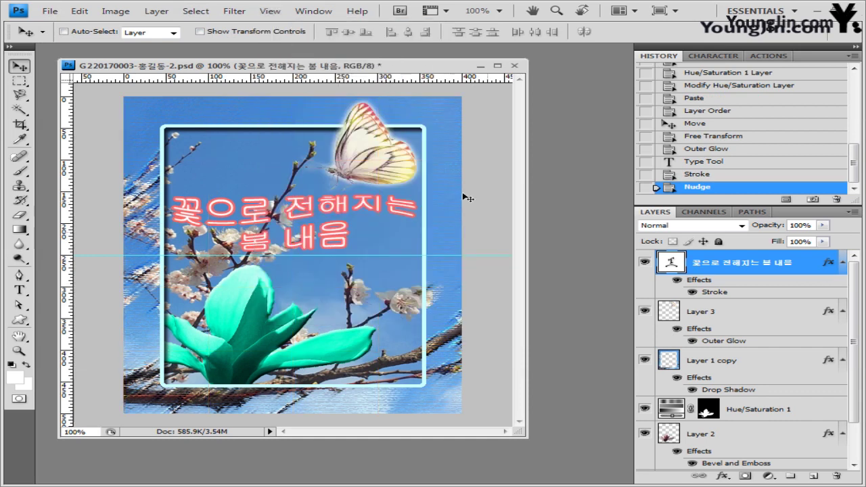
click(50, 11)
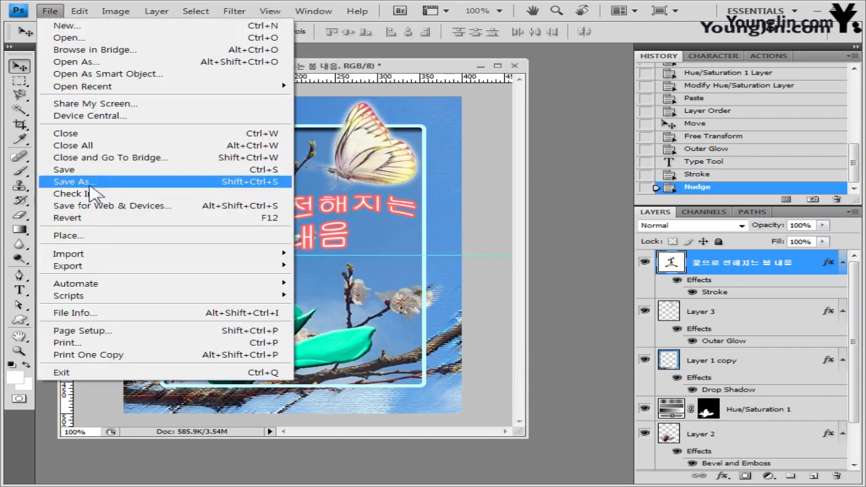
Step: Save the layered file as a separate PSD with 임시 added to its name
click(89, 183)
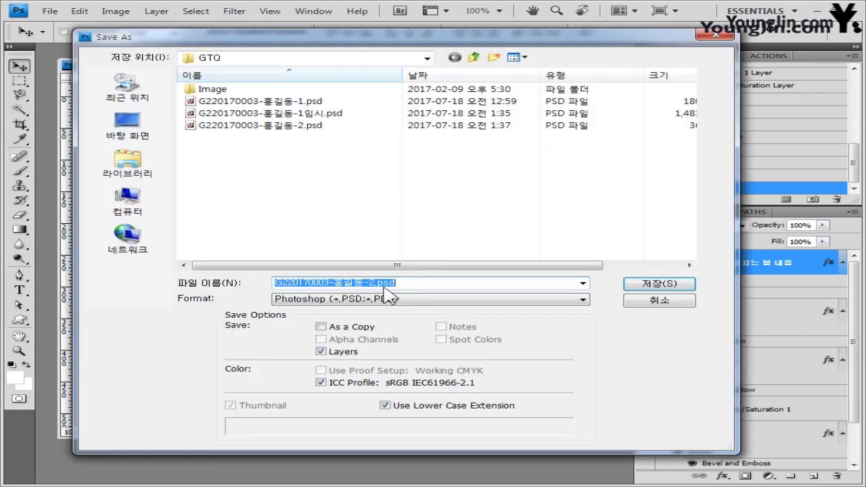
click(376, 284)
text(임시)
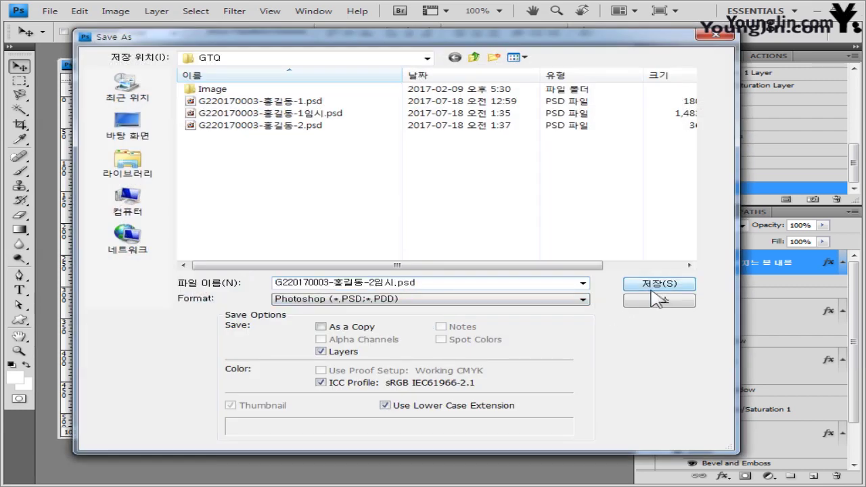
click(661, 290)
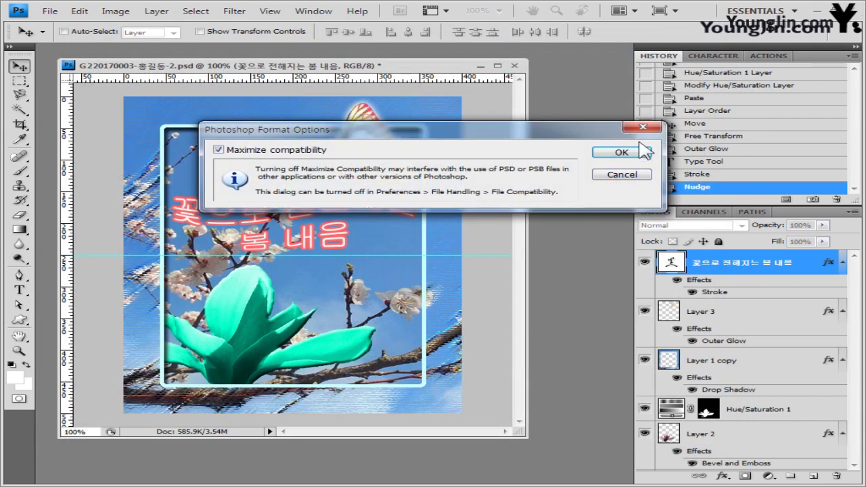
click(622, 150)
Step: Save a JPEG copy under the original name at quality 10
click(53, 13)
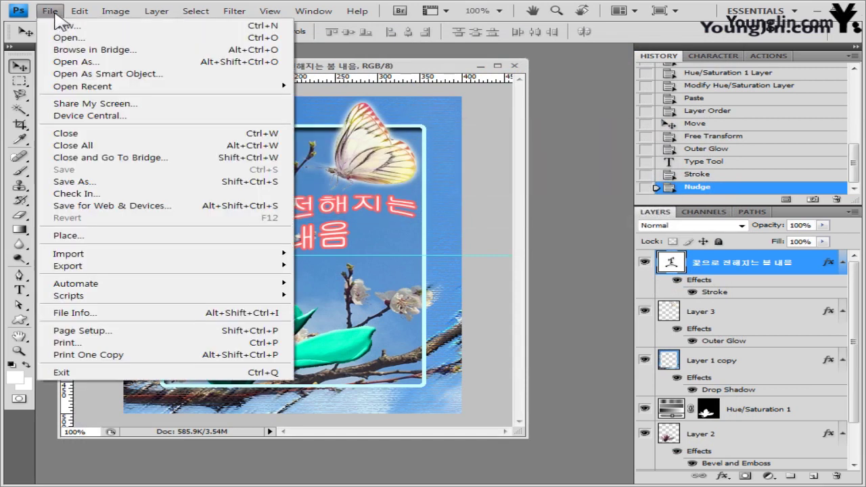
click(102, 181)
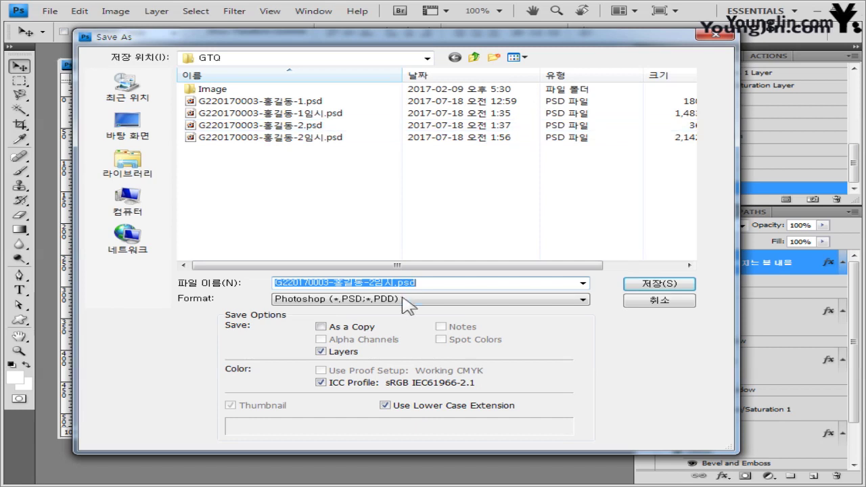
click(373, 283)
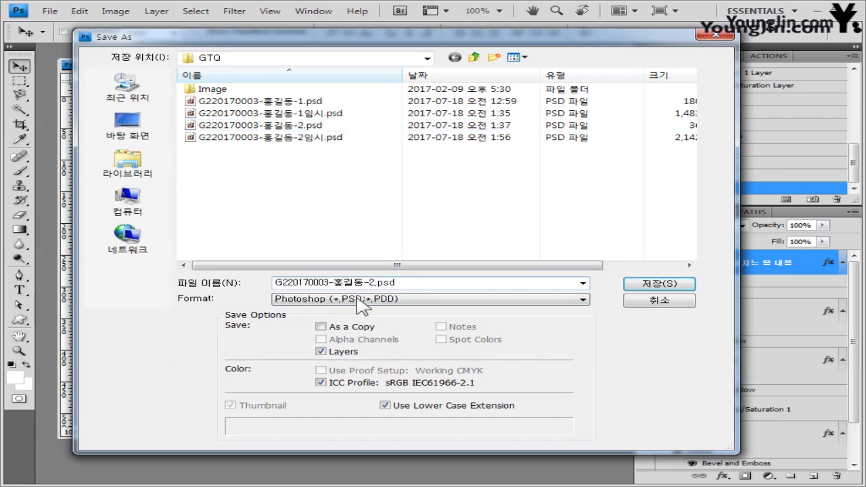
click(396, 299)
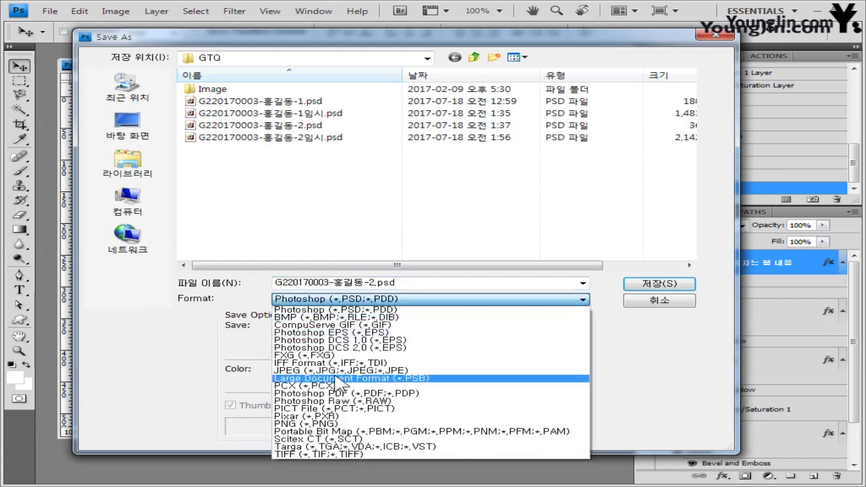
click(365, 376)
click(656, 284)
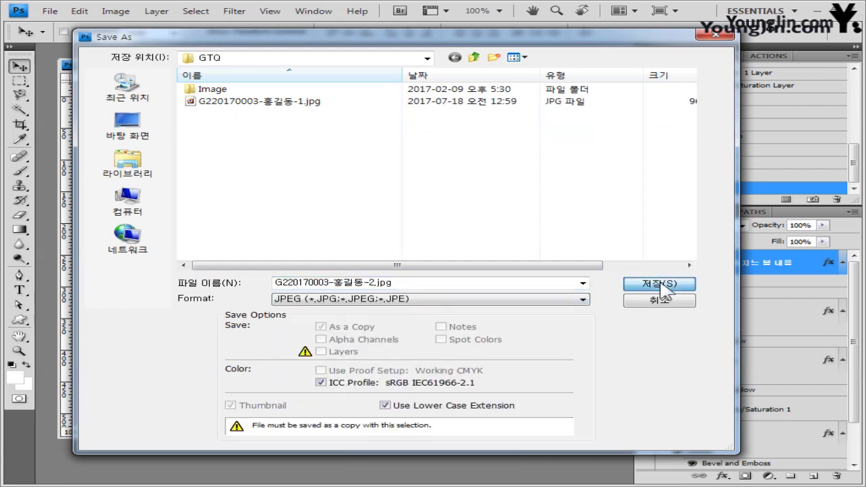
click(449, 218)
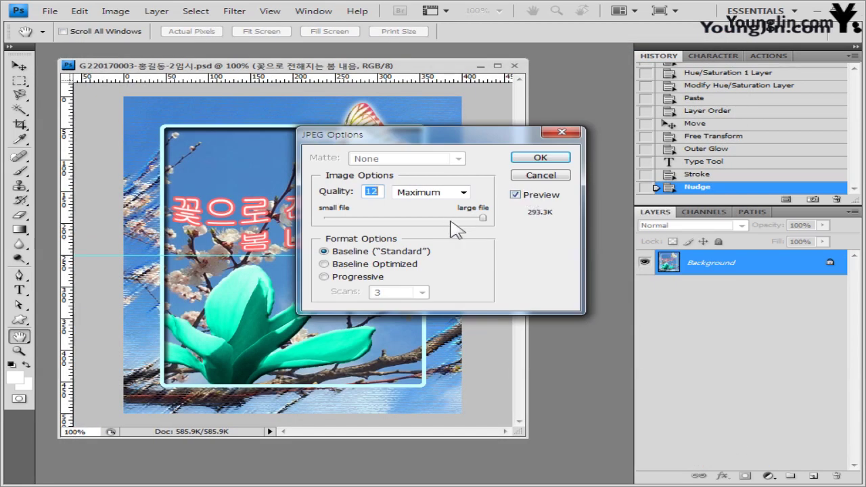
click(540, 157)
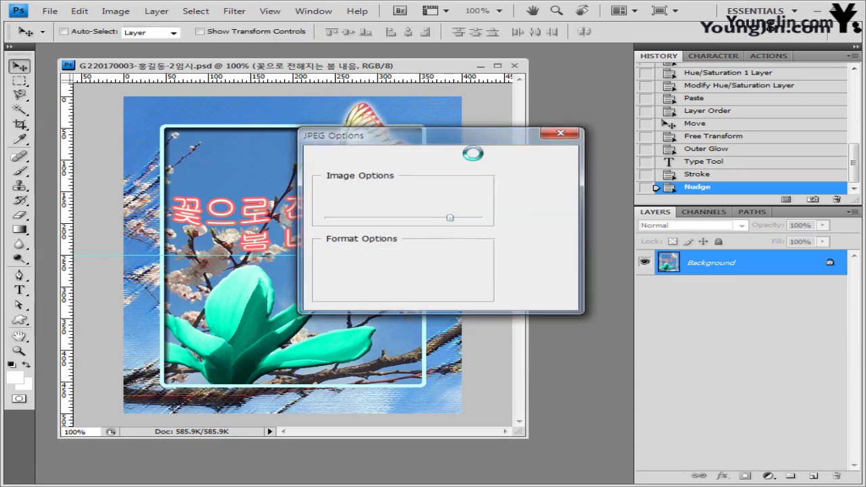
click(116, 11)
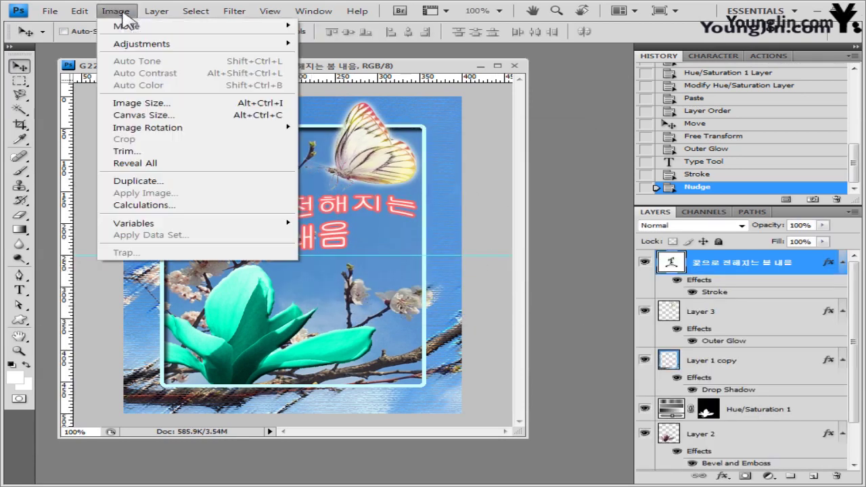
Step: Resize the image to 40×50 pixels with proportions constrained
click(138, 103)
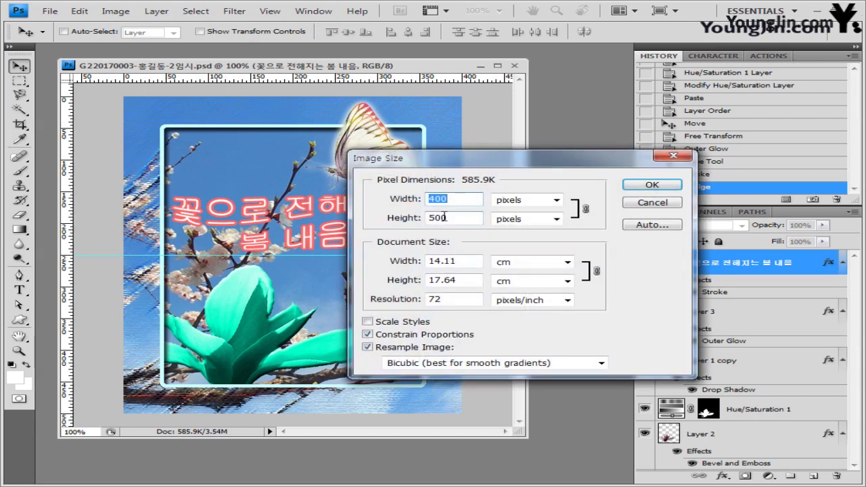
key(BackSpace)
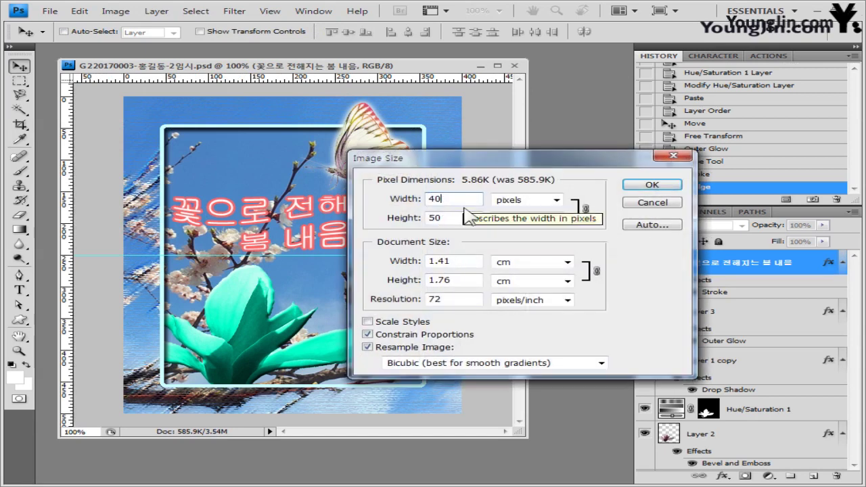
click(653, 185)
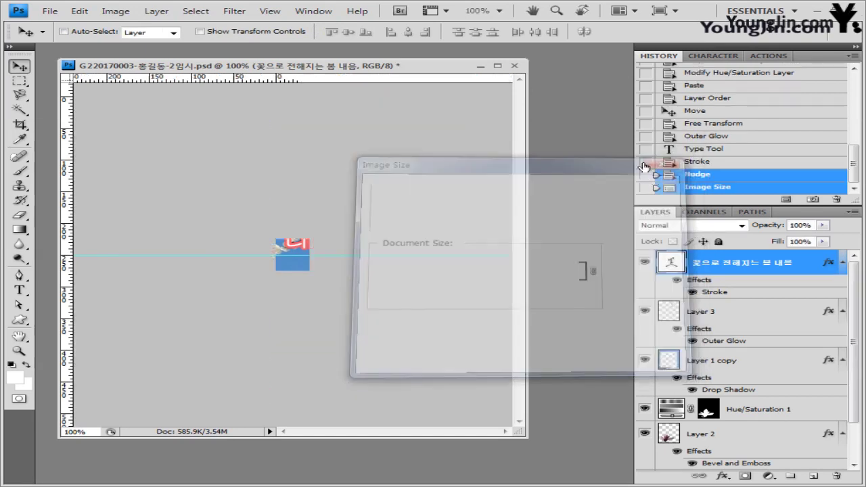
Step: Save over the existing -2 PSD, confirming the replace with maximum compatibility
click(55, 15)
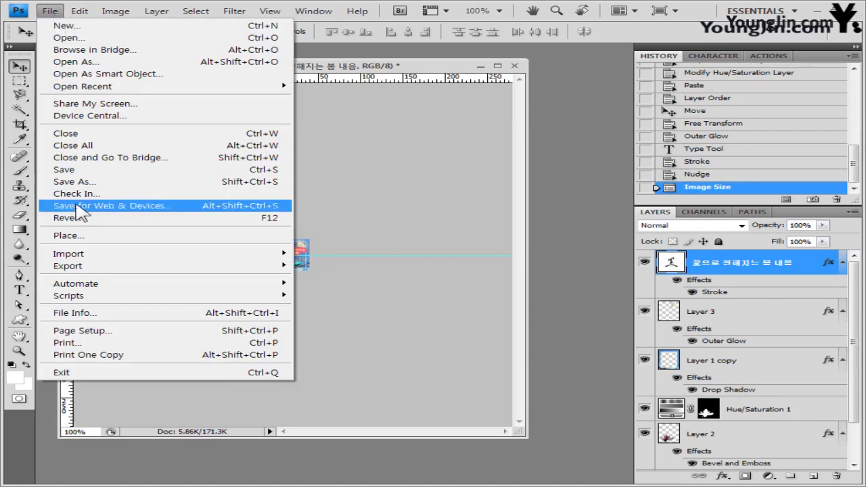
click(111, 140)
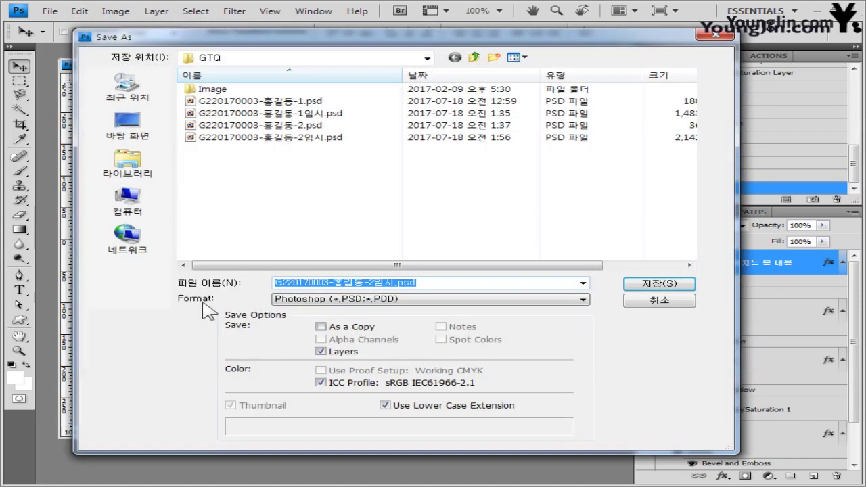
click(388, 284)
key(BackSpace)
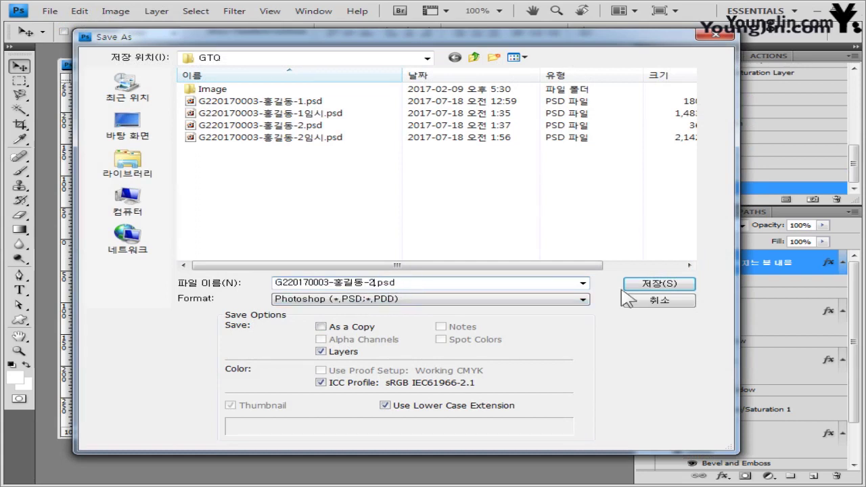
click(658, 285)
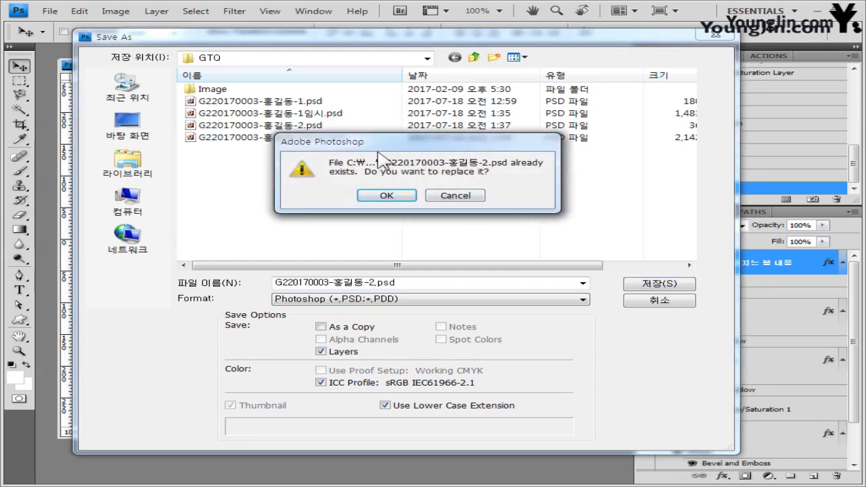
drag(376, 143, 386, 172)
click(397, 223)
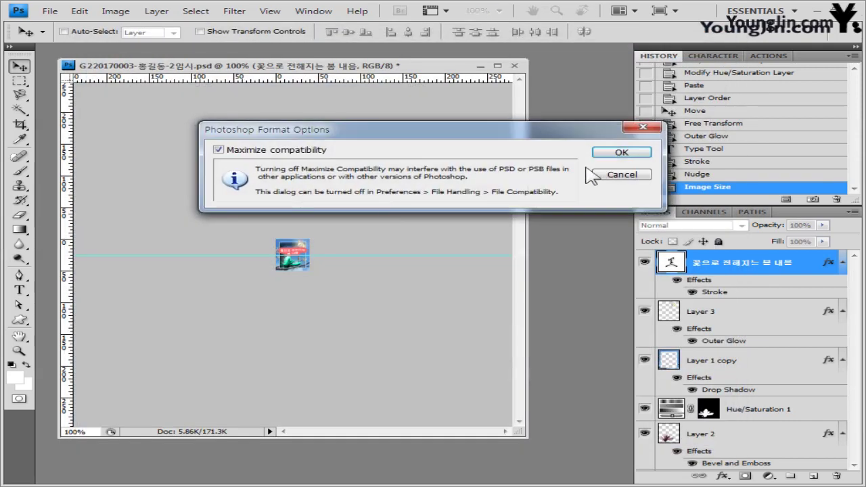
click(622, 150)
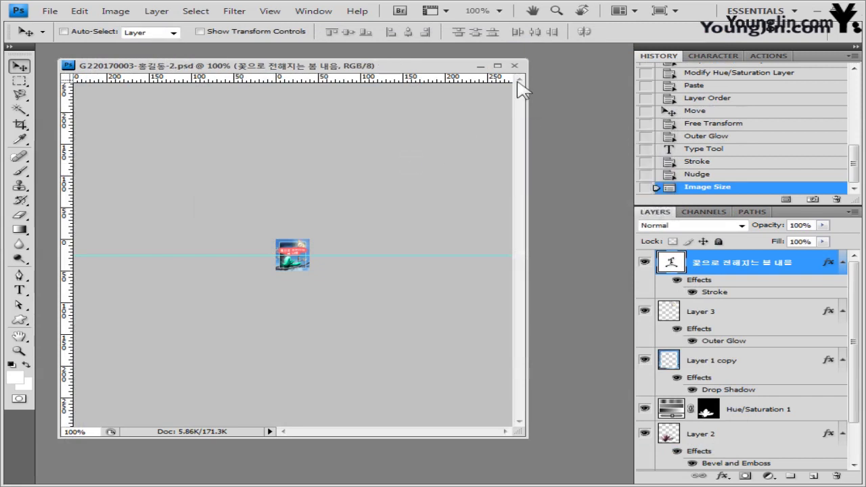
Step: Close the finished file and create a new white 600×400 pixel document
click(515, 66)
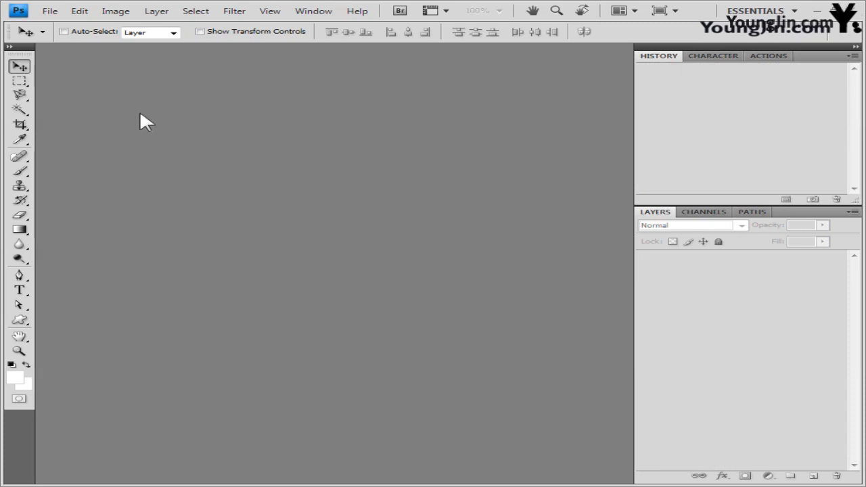
click(57, 13)
click(69, 32)
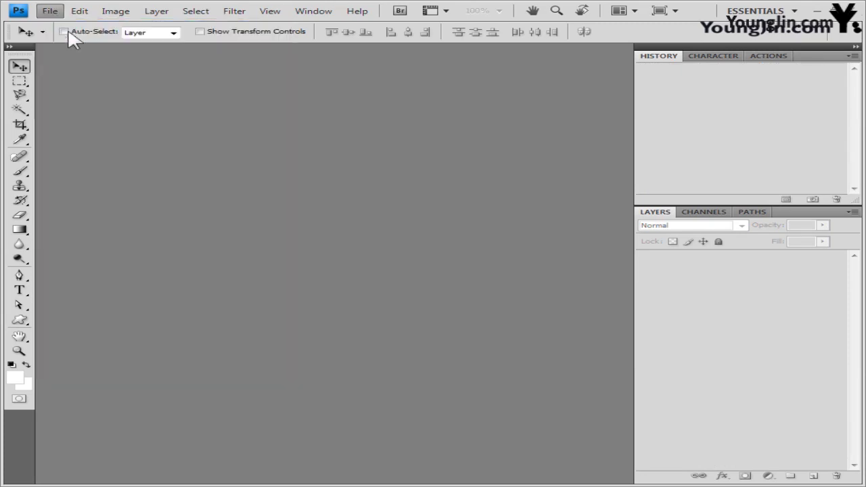
key(Tab)
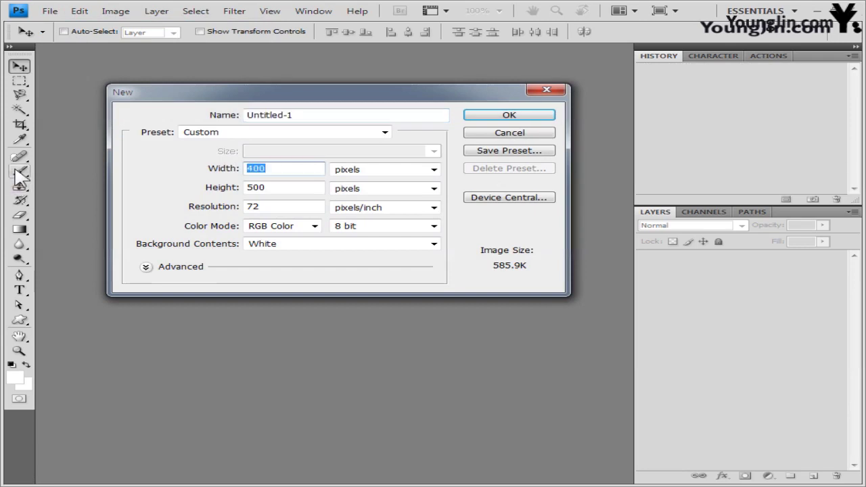
text(60)
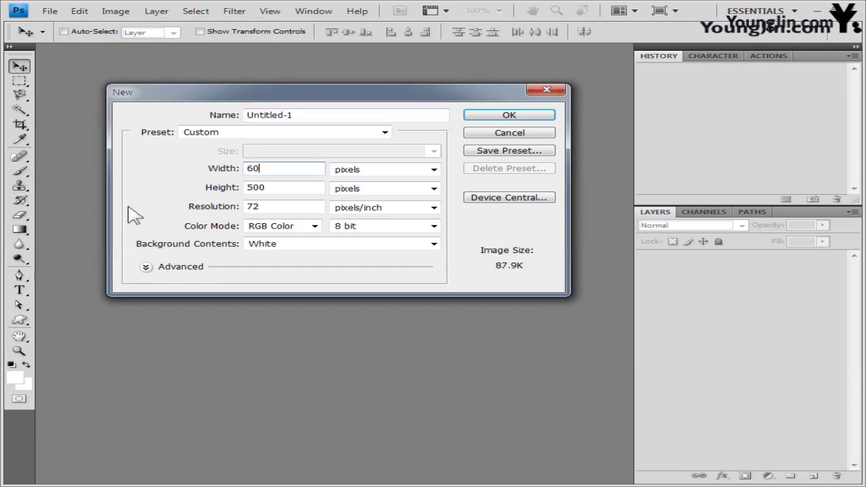
text(0)
key(Tab)
text(4)
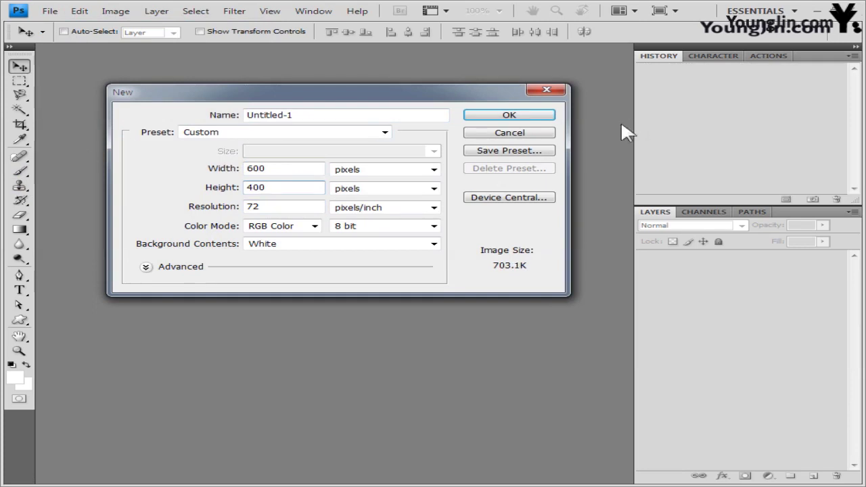
click(507, 115)
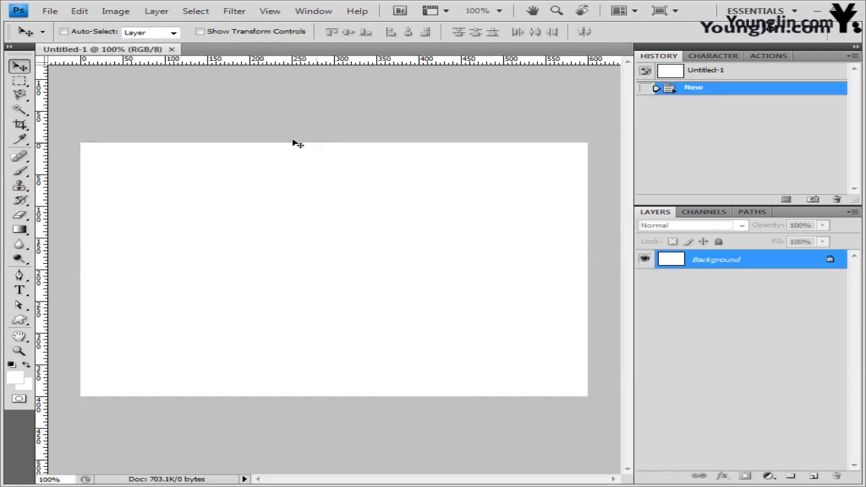
Step: Float the new document in its own window and turn on the grid
drag(146, 52, 179, 85)
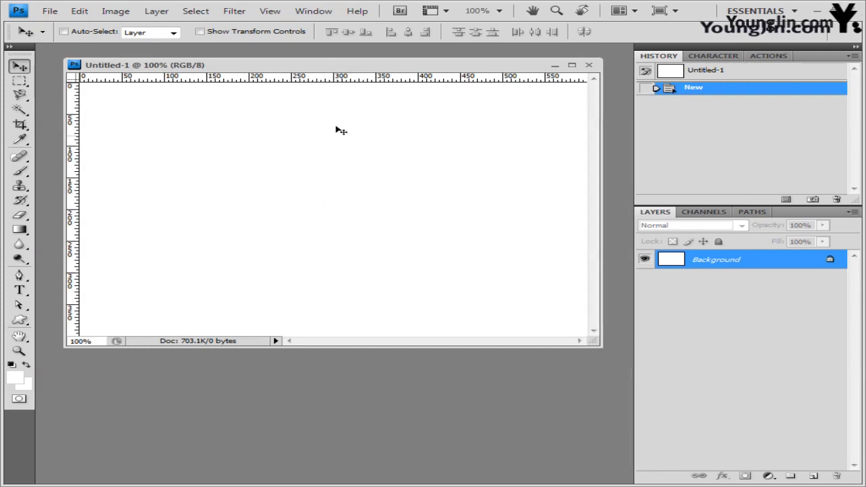
click(278, 13)
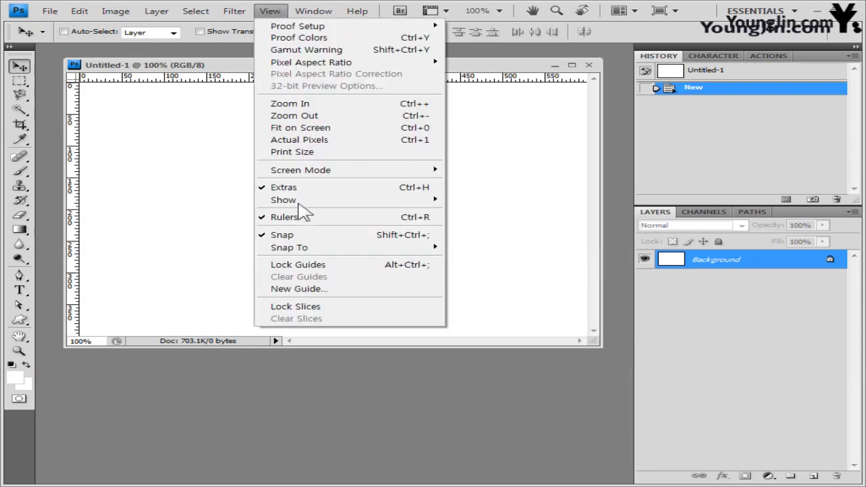
mouse_move(298, 200)
click(506, 242)
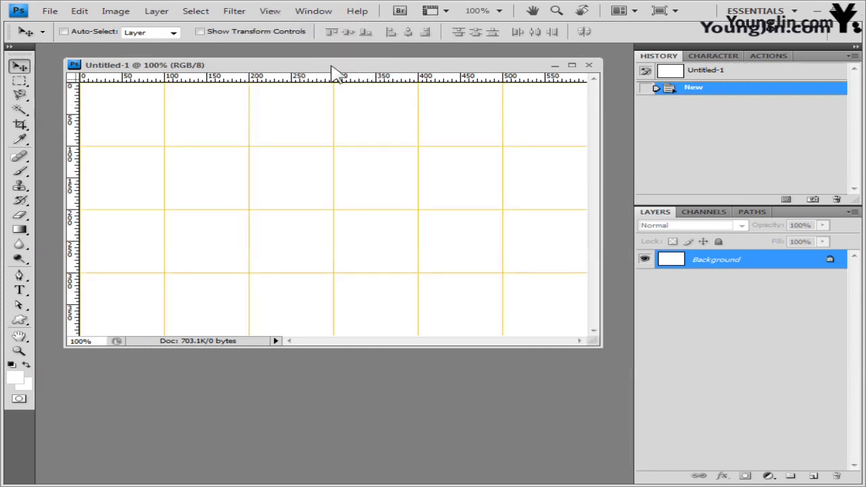
drag(332, 66, 329, 82)
click(49, 11)
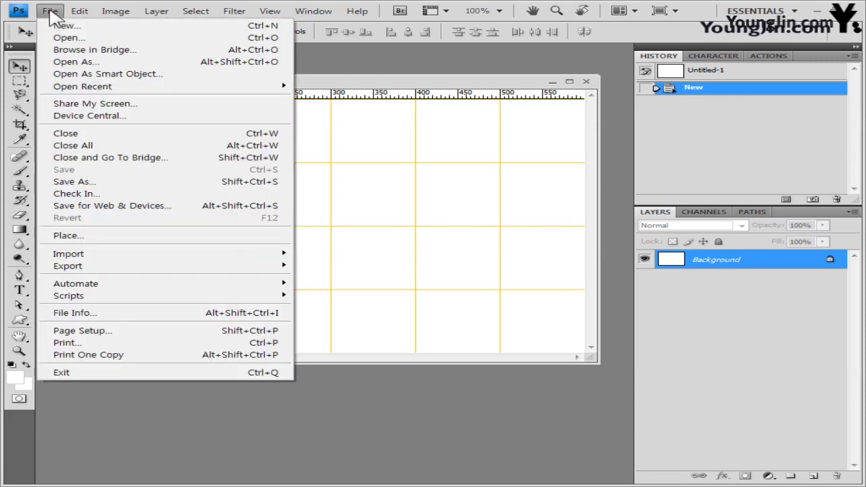
Step: Save the blank document as a PSD named like the -2 file but ending in -3
click(132, 184)
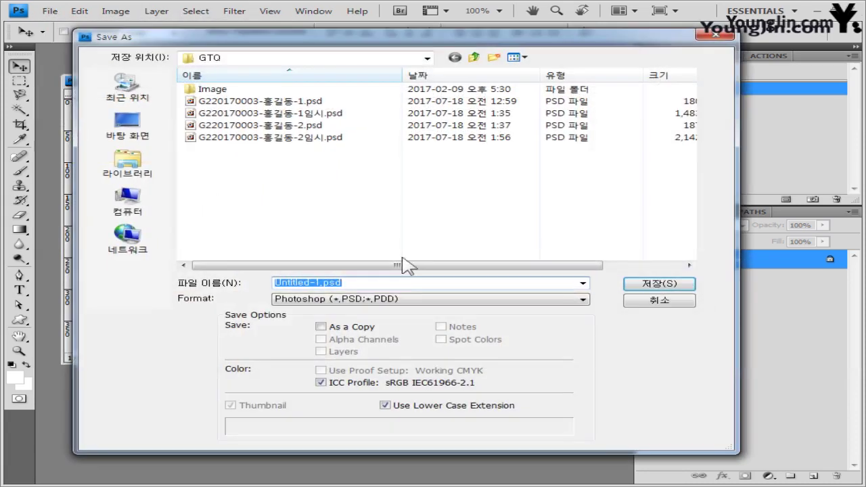
click(352, 126)
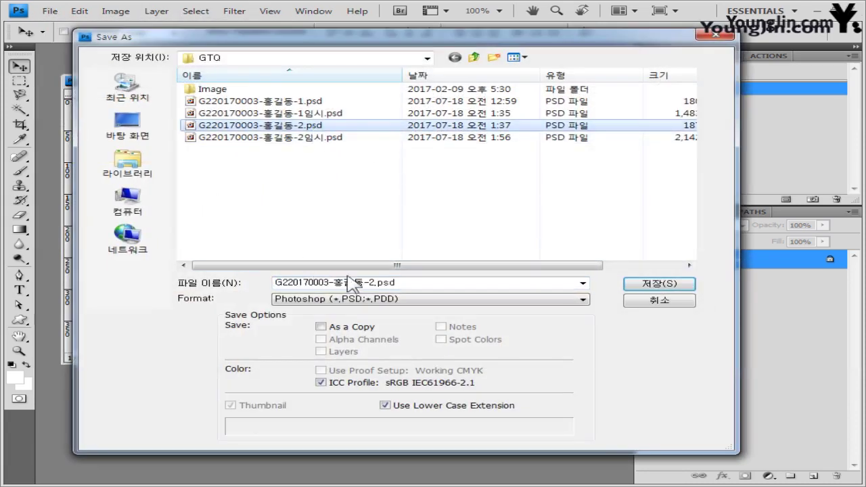
click(375, 283)
click(374, 283)
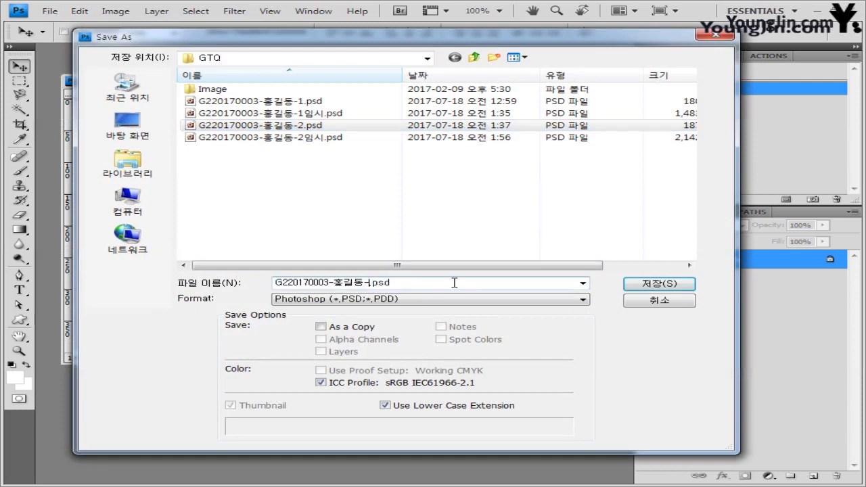
text(3)
click(683, 284)
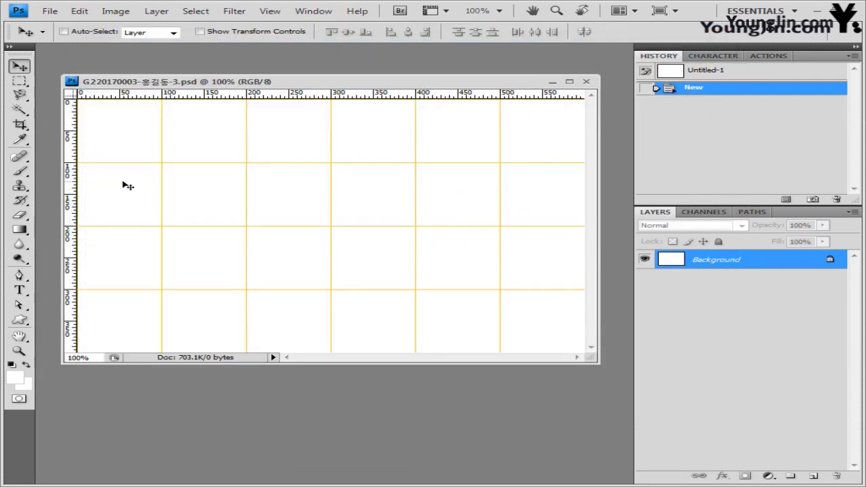
Step: Fill the canvas with pale yellow #ffffcc and switch to the Image folder window
click(17, 379)
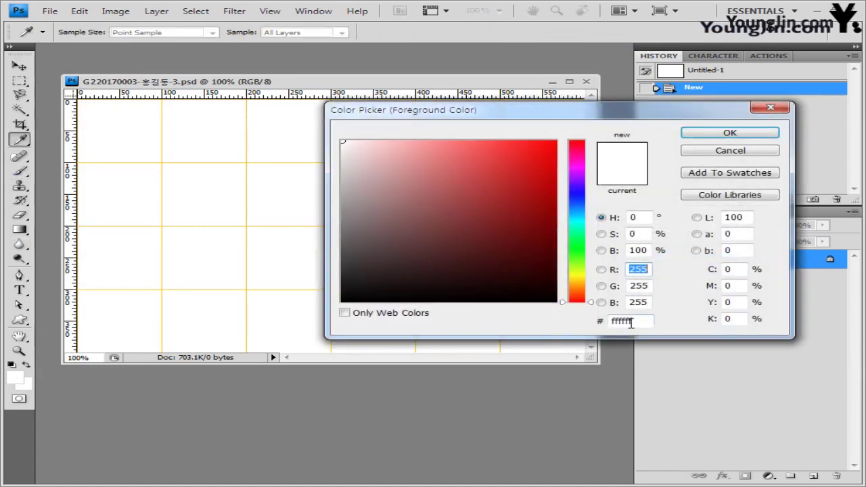
double_click(629, 321)
text(ffffcc)
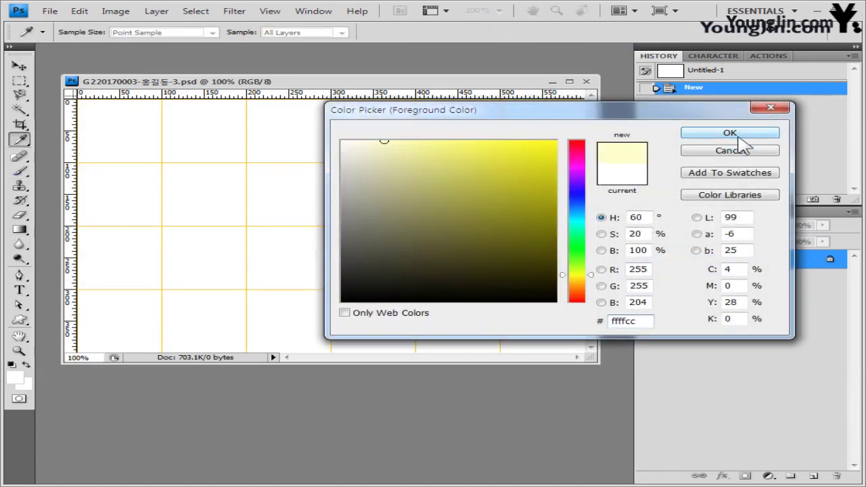
click(739, 135)
key(v)
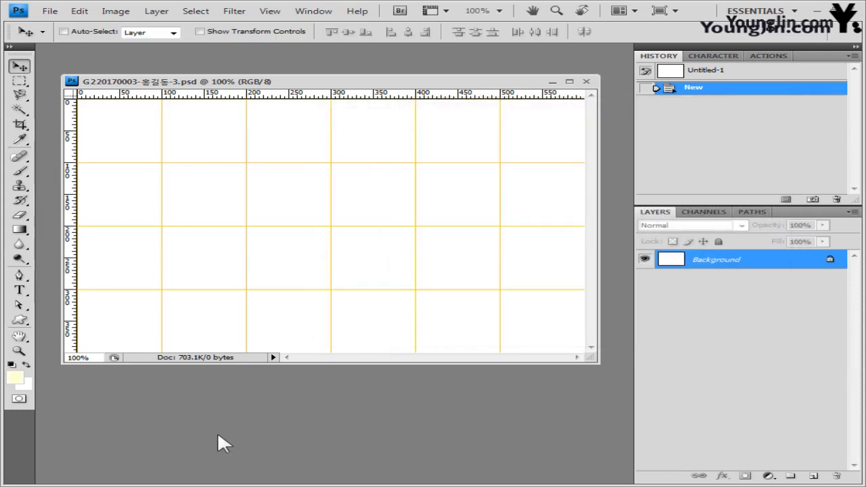
key(alt+BackSpace)
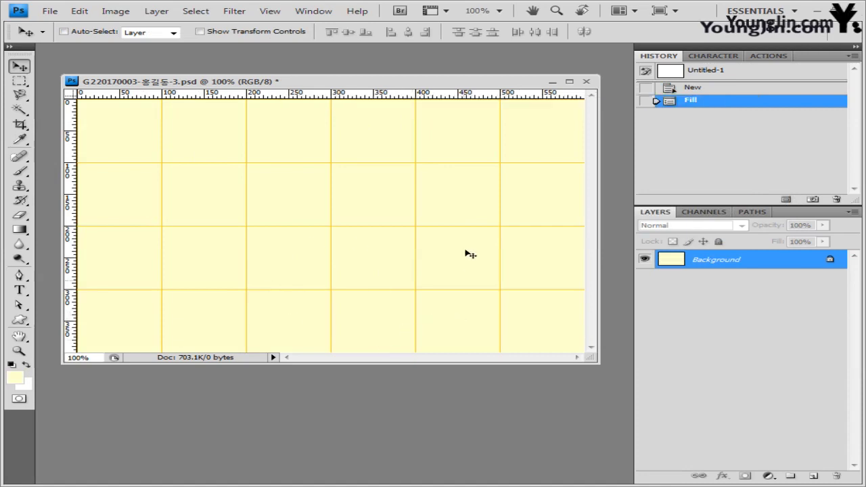
key(alt+Tab)
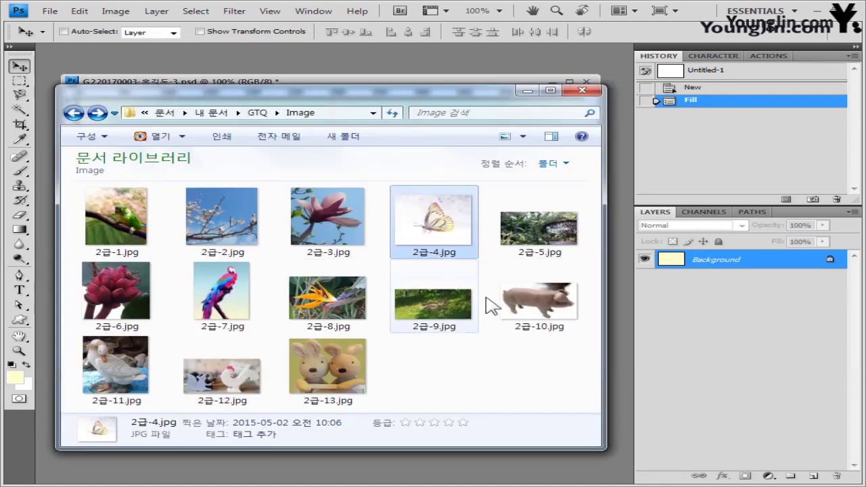
Step: Open 2급-5.jpg, copy the whole photo, close it, and paste it into the -3 document
click(548, 238)
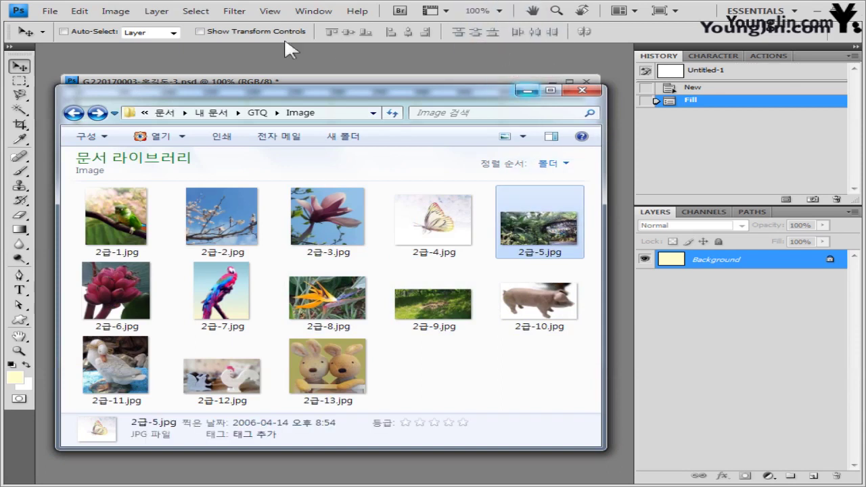
click(290, 48)
key(ctrl+r)
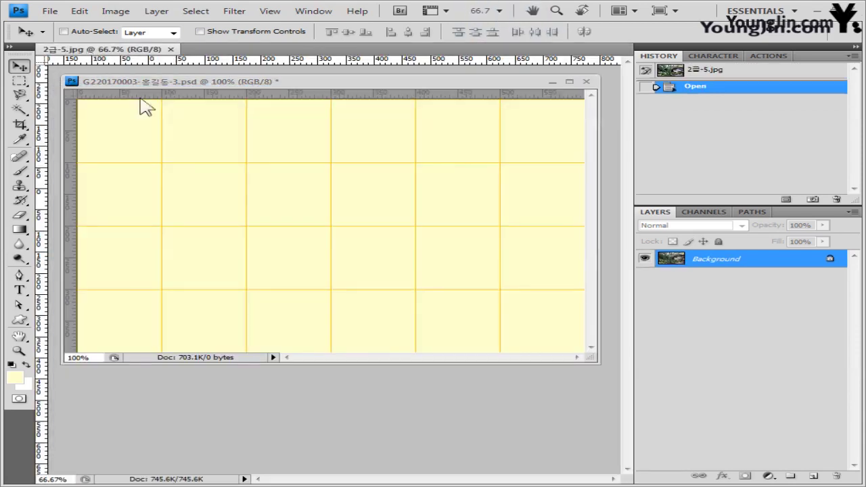
key(ctrl+a)
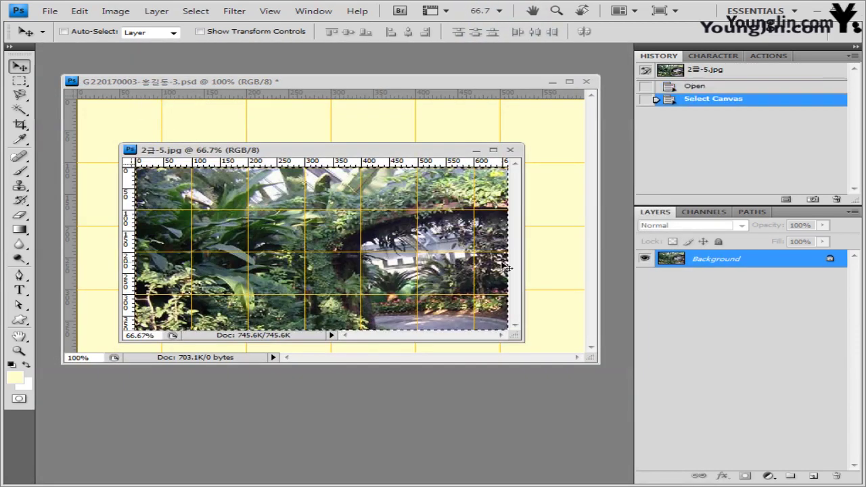
click(510, 149)
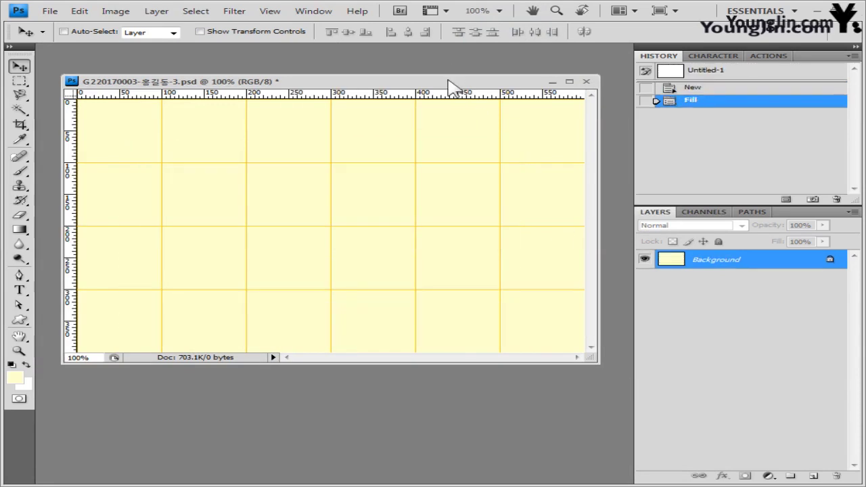
key(ctrl+v)
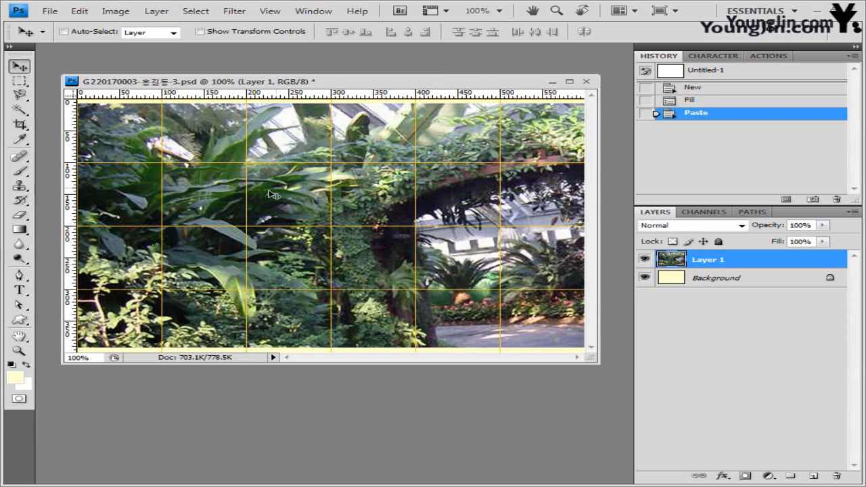
Step: Apply Ocean Ripple at size 9 and magnitude 9 to the jungle layer, then shift it down slightly
click(232, 15)
mouse_move(321, 153)
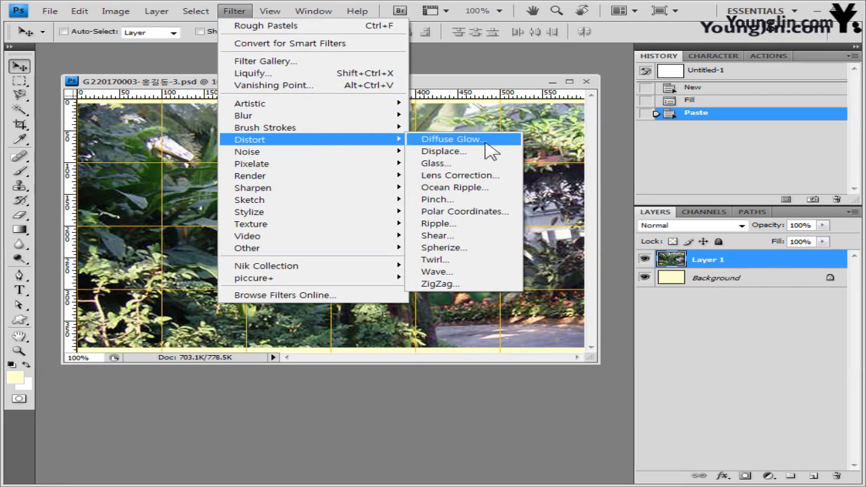
click(478, 194)
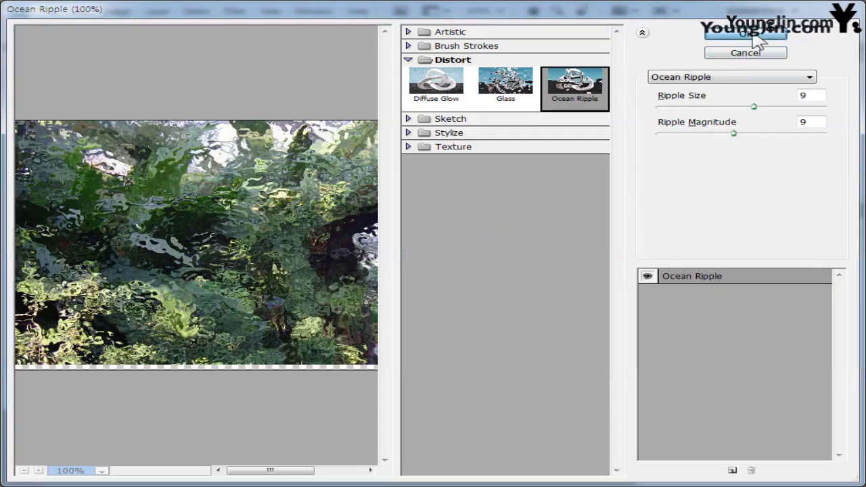
click(756, 37)
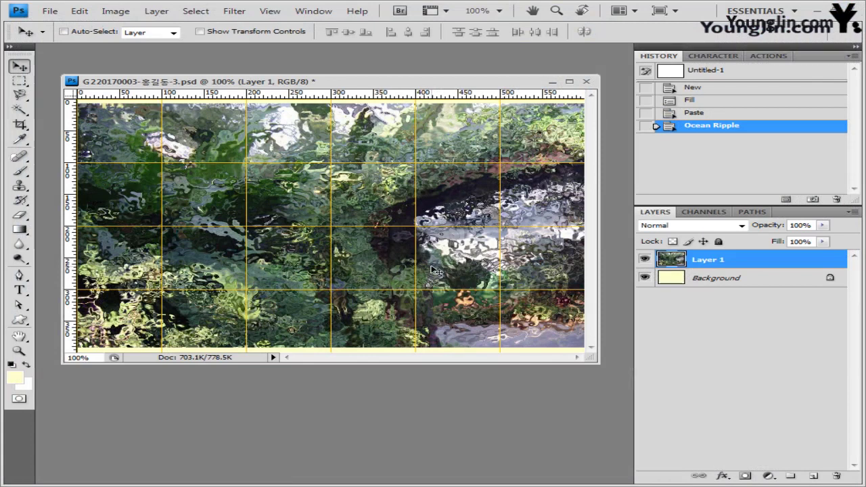
drag(436, 270, 436, 276)
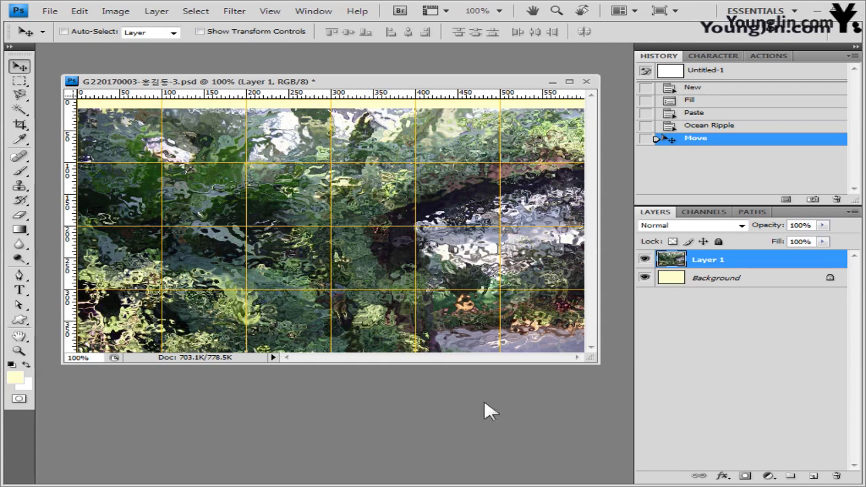
Step: Add a layer mask to the jungle layer and pick the Black, White gradient preset
click(747, 477)
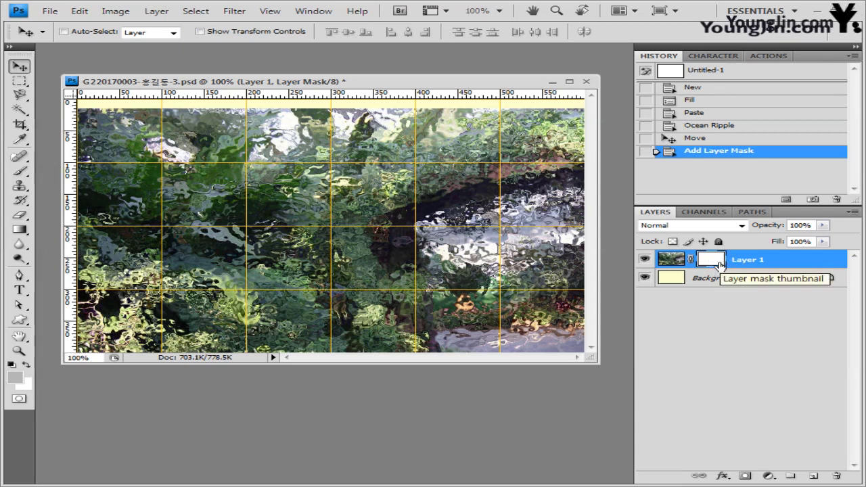
click(21, 231)
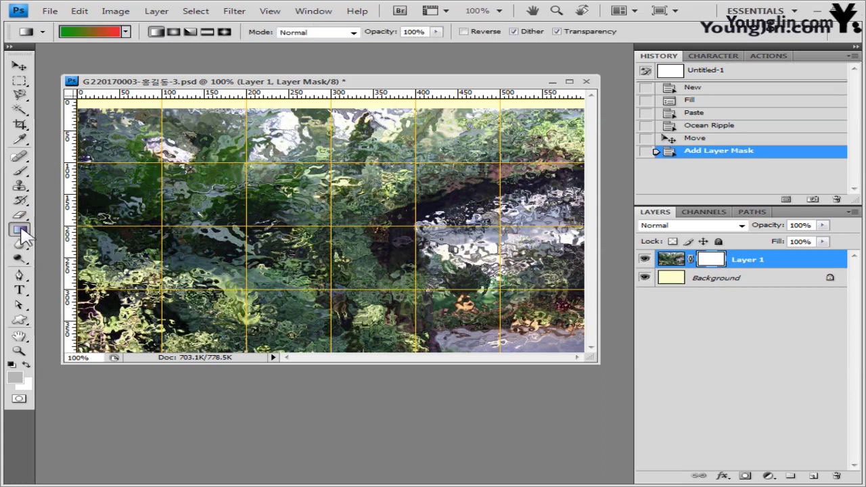
click(94, 32)
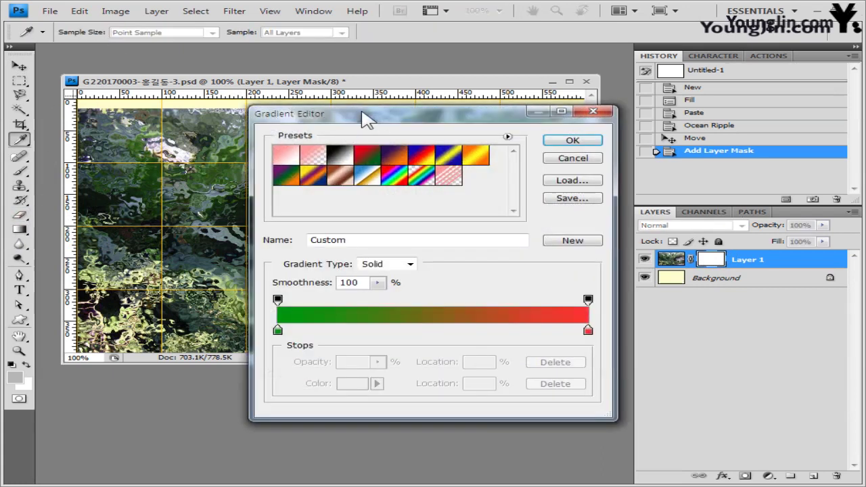
drag(384, 115, 362, 115)
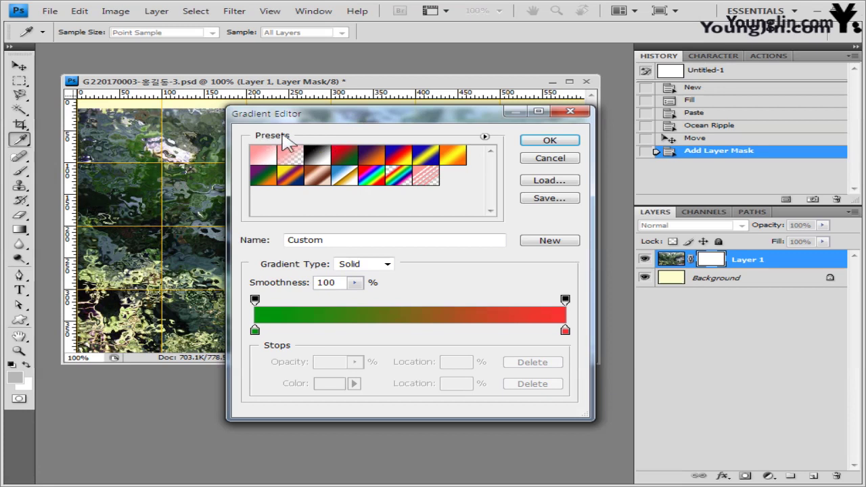
click(317, 156)
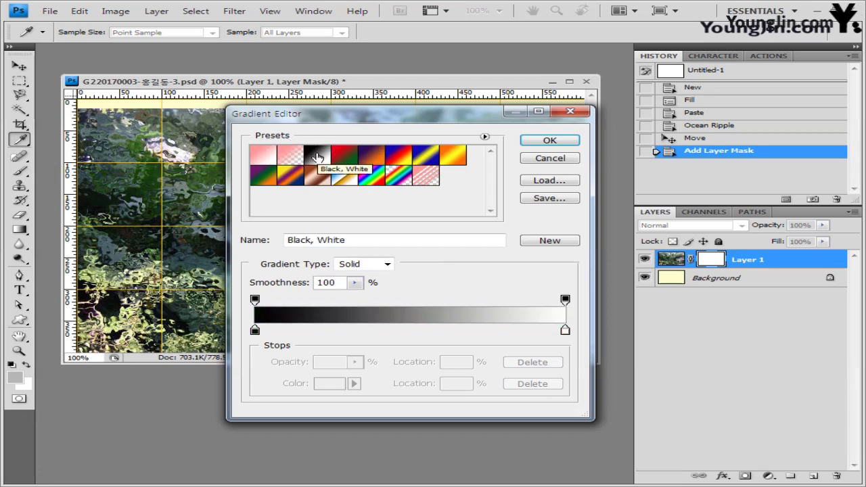
click(549, 141)
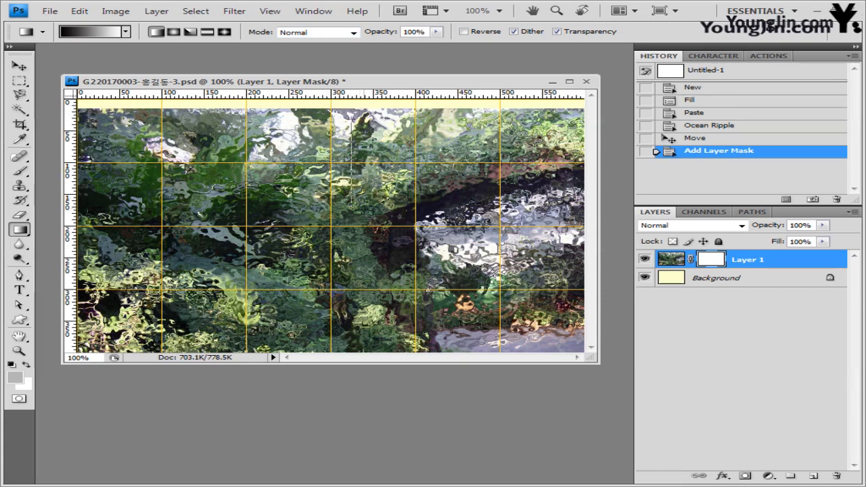
Step: Drag a vertical gradient on the mask to fade the jungle top into yellow, then show the Image folder
drag(350, 194, 351, 196)
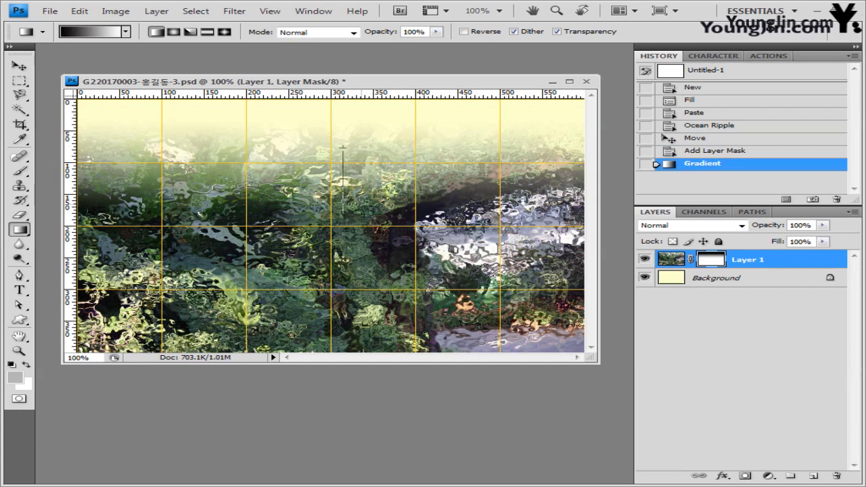
drag(489, 156, 489, 193)
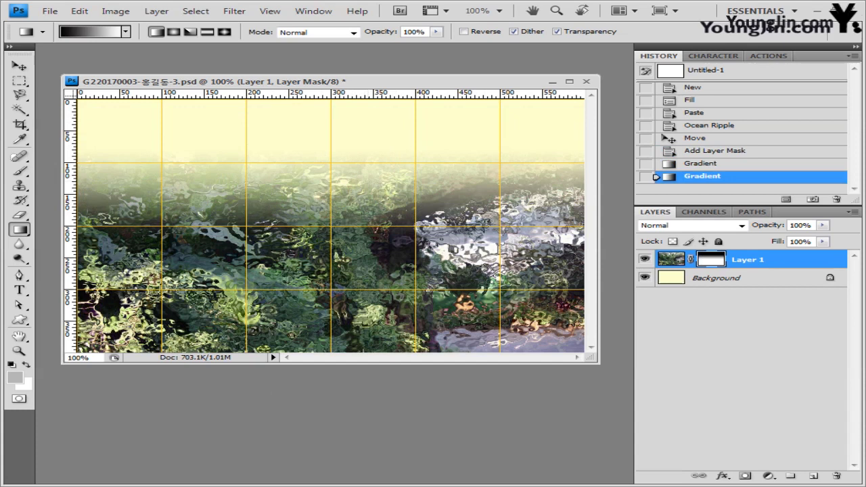
key(alt+Tab)
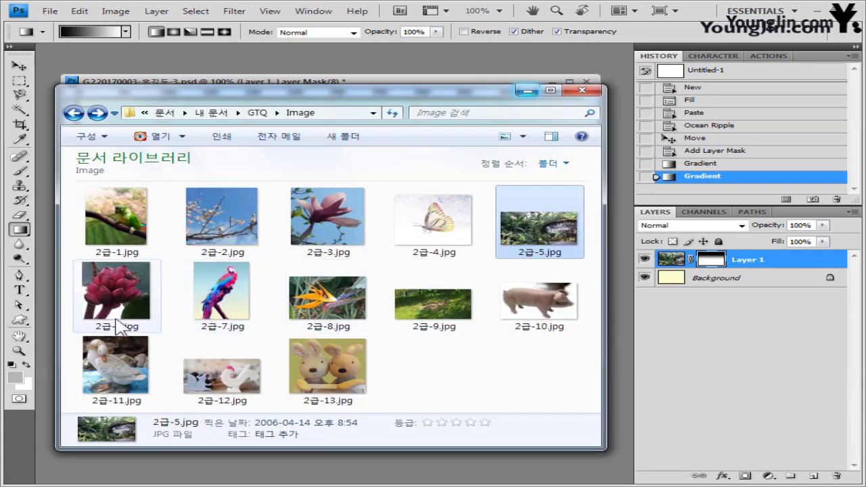
Step: Open 2급-6.jpg and set up the Quick Selection tool with a 17 px brush
drag(124, 317, 249, 128)
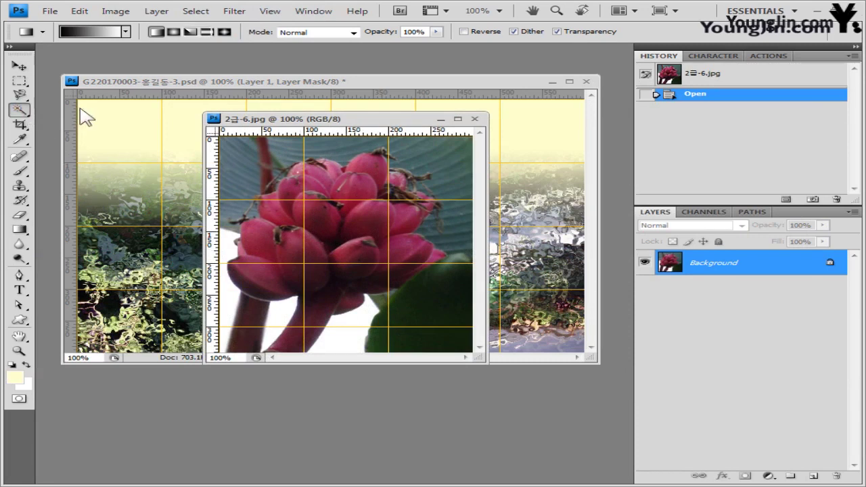
click(19, 110)
click(40, 122)
key(alt+Tab)
key(shift+w)
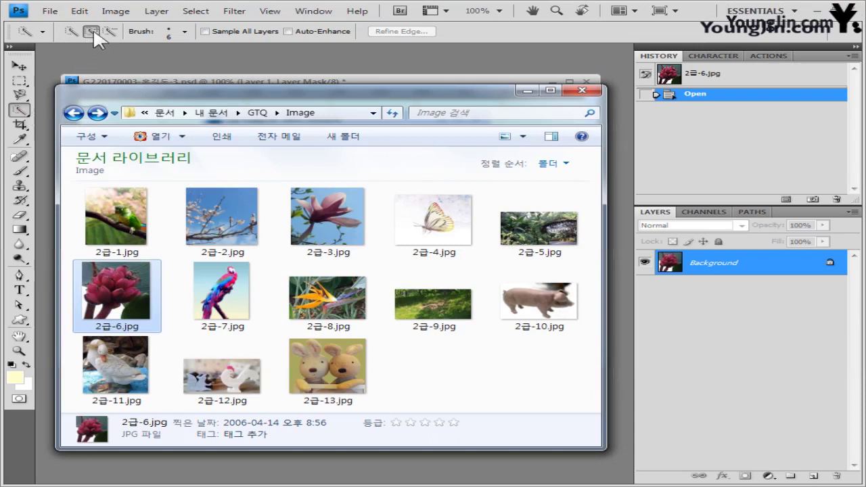
key(alt+Tab)
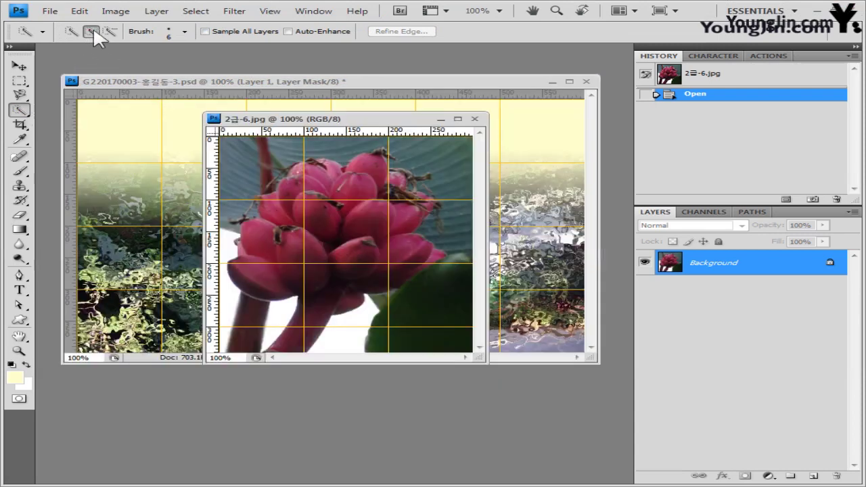
click(184, 31)
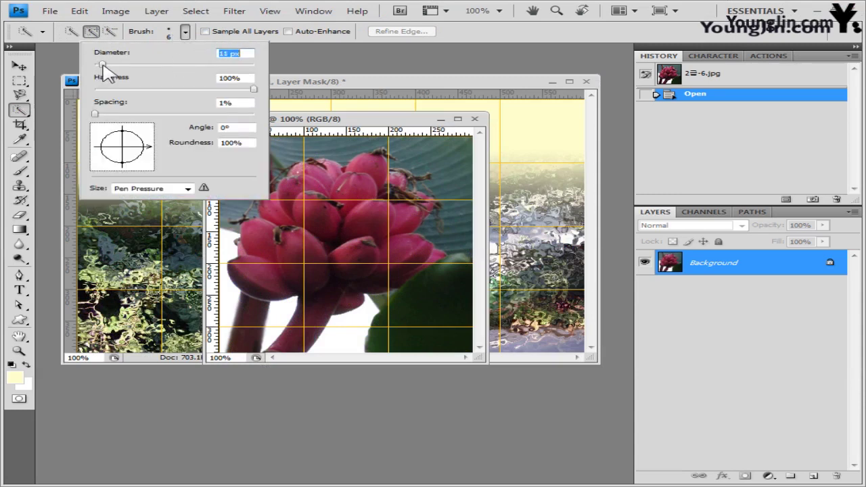
drag(105, 66, 109, 66)
click(317, 81)
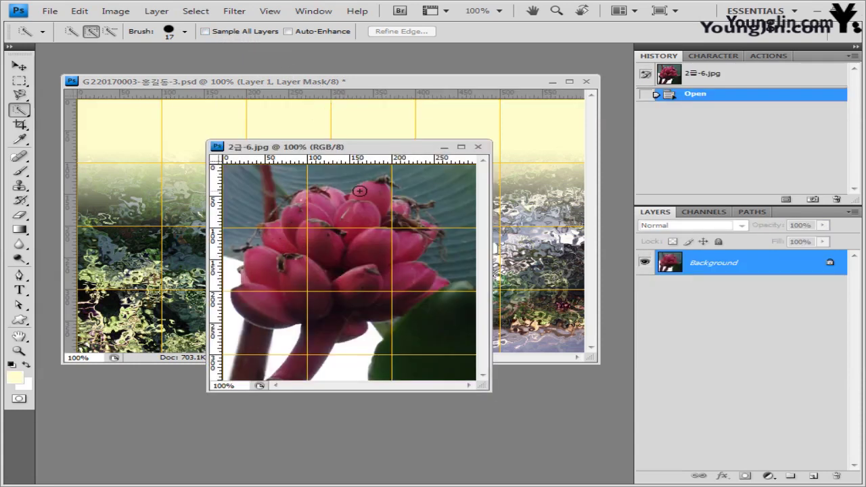
Step: Paint a selection over the whole pink fruit cluster, then return to the composite
mouse_move(365, 205)
mouse_down()
mouse_move(358, 227)
mouse_move(316, 271)
mouse_move(278, 267)
mouse_move(255, 298)
mouse_up()
mouse_move(277, 369)
mouse_down()
mouse_move(423, 270)
mouse_move(401, 263)
mouse_up()
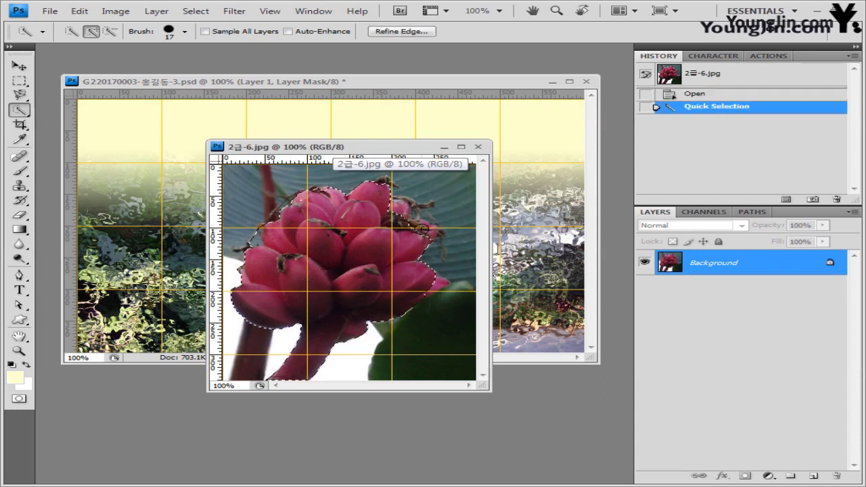
click(362, 248)
mouse_move(416, 223)
mouse_down()
mouse_move(373, 247)
mouse_move(430, 240)
mouse_up()
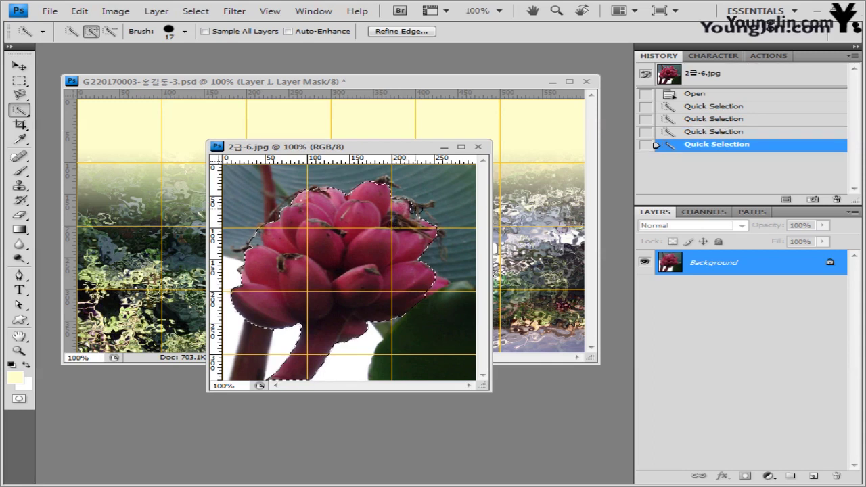
click(406, 203)
click(390, 216)
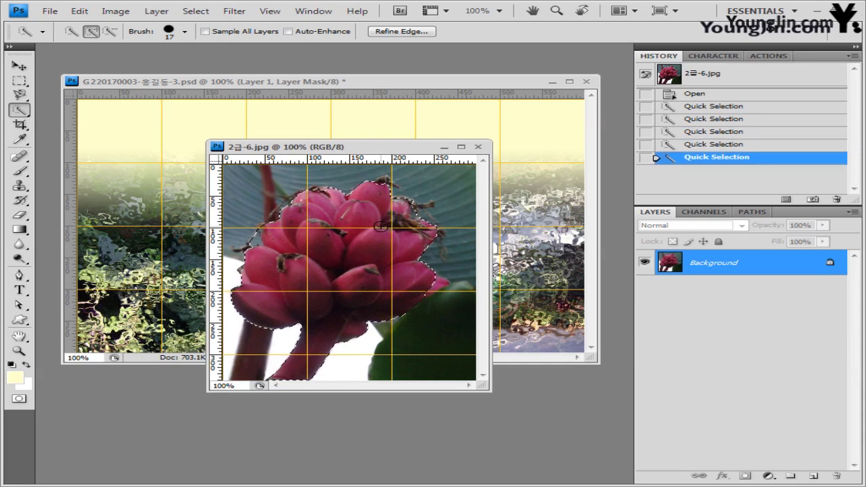
drag(392, 215, 406, 200)
key(bracketleft)
key(bracketleft)
key(bracketleft)
key(bracketleft)
key(bracketleft)
key(bracketleft)
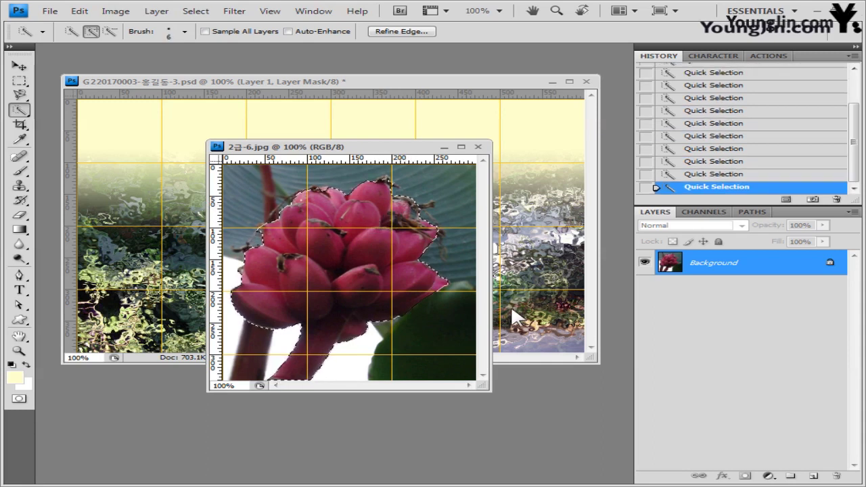
click(411, 84)
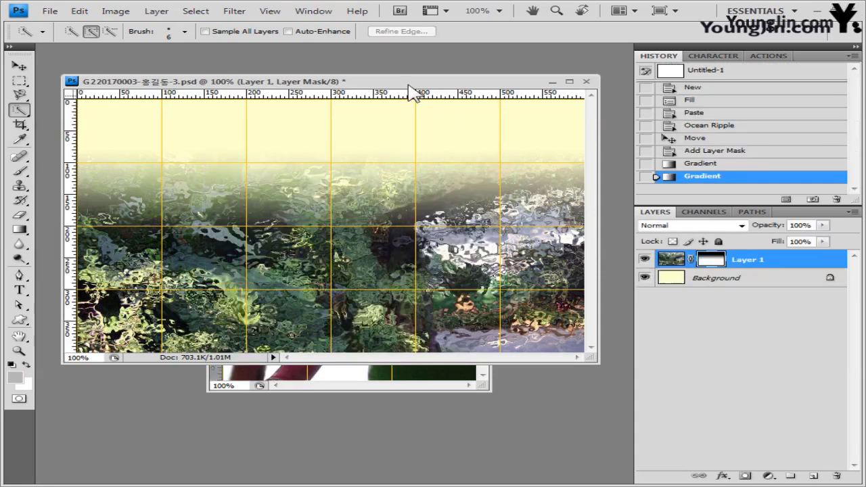
Step: Paste the fruit cluster into the composite as a new layer and close 2급-6.jpg
key(ctrl+v)
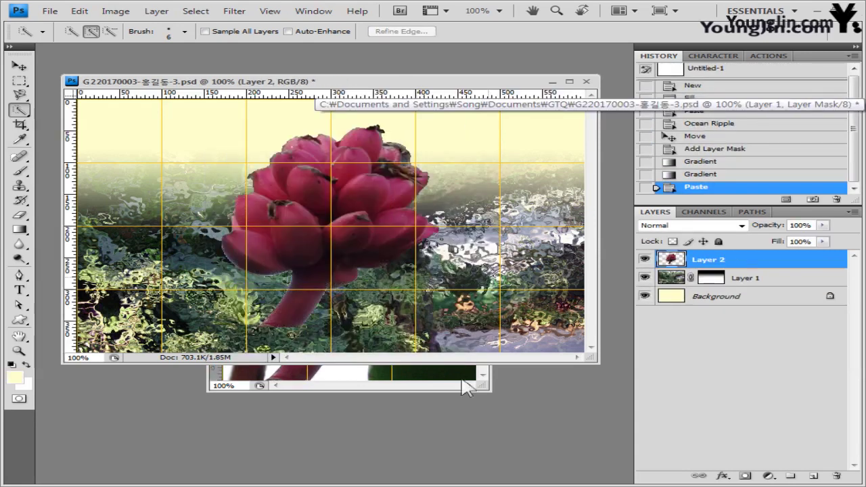
click(436, 385)
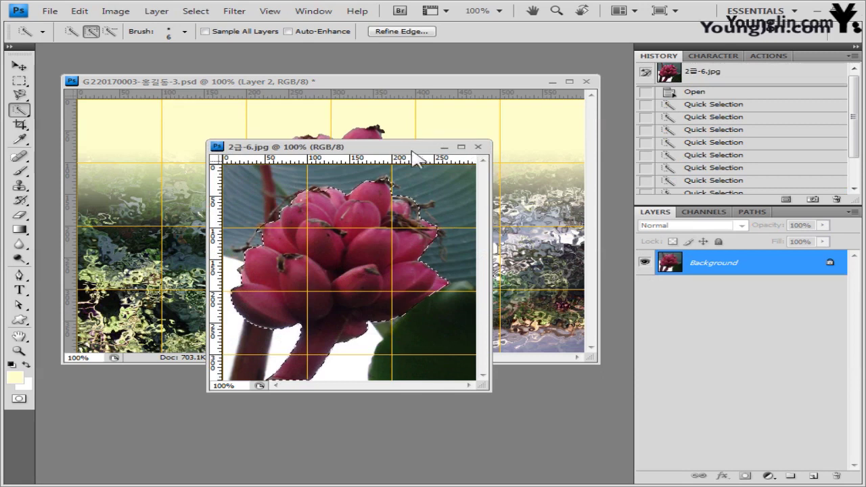
drag(425, 152, 448, 231)
click(501, 227)
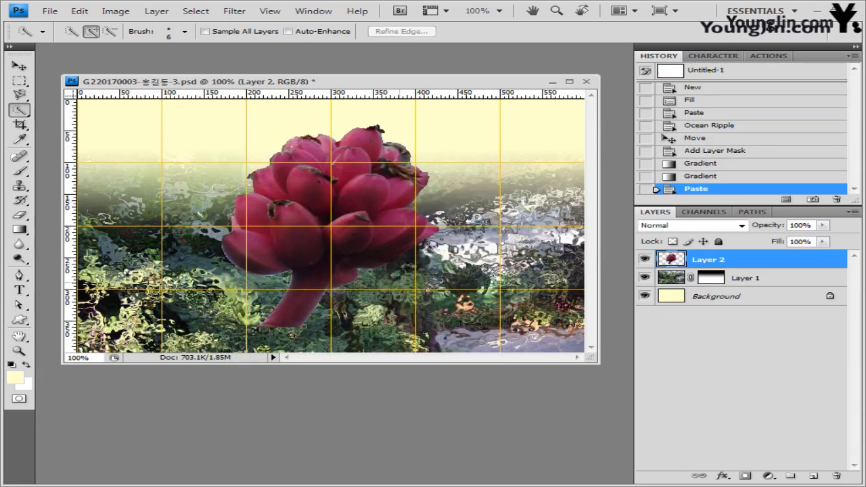
Step: Scale the fruit to 72.3% and move it into the lower-left corner
key(ctrl+t)
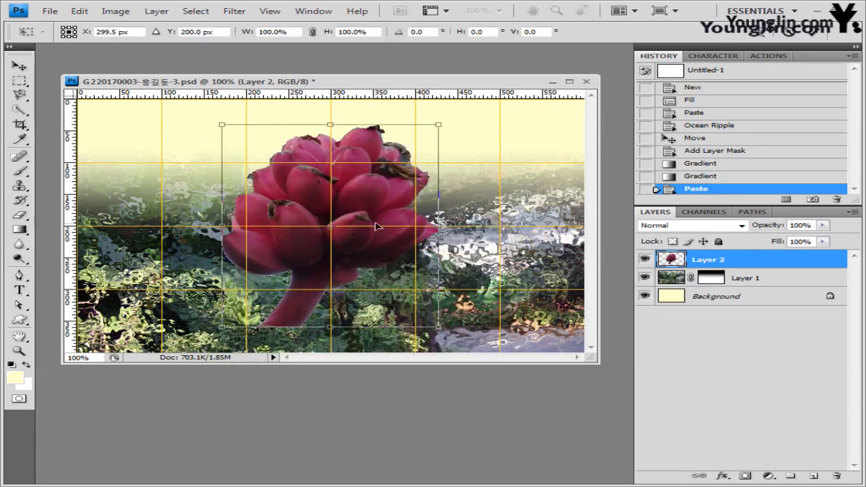
drag(377, 216, 357, 228)
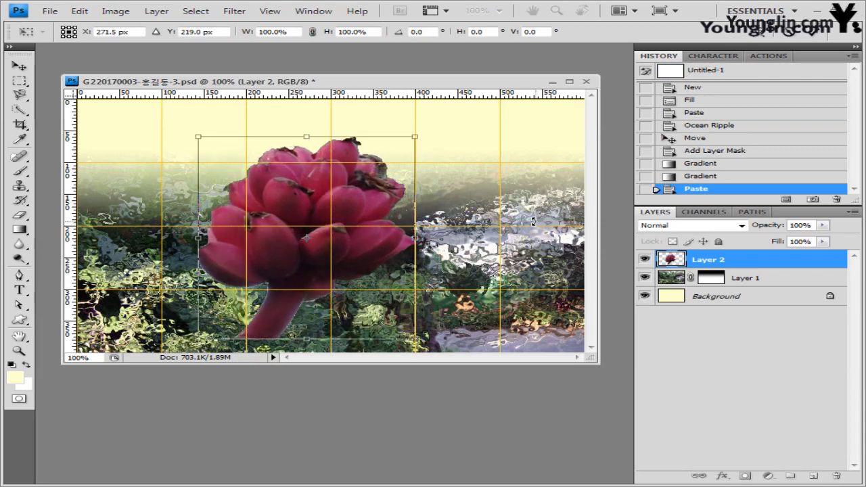
key(Return)
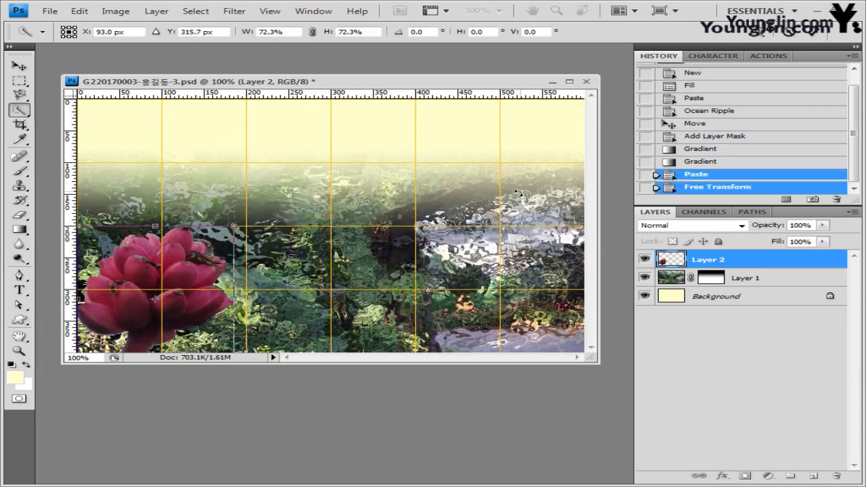
click(722, 477)
Step: Give Layer 2 a Drop Shadow with 120° angle, distance 7, size 5, without global light
click(776, 341)
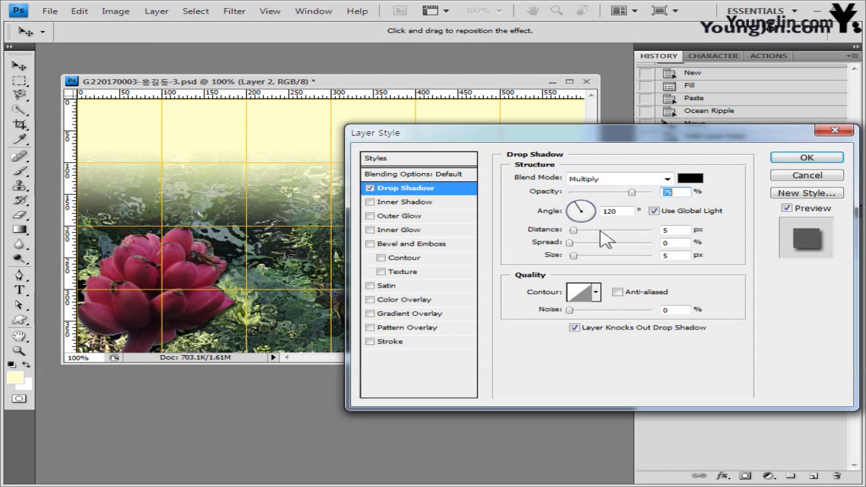
double_click(619, 213)
text(130)
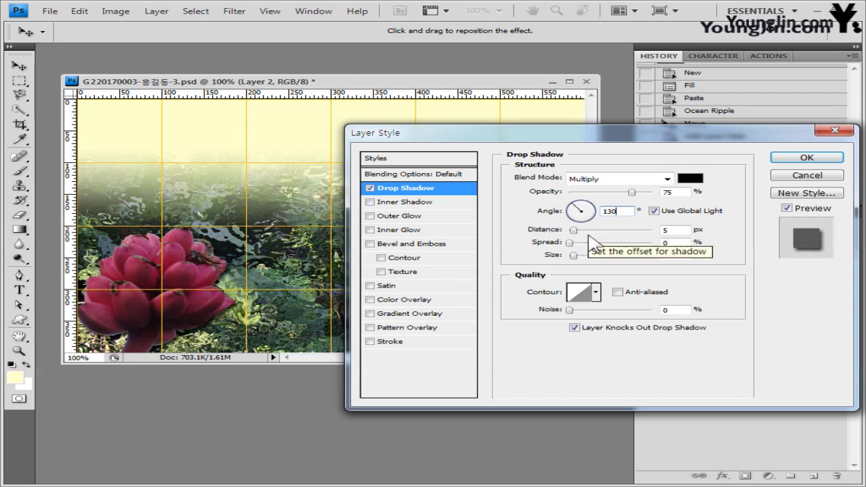
double_click(669, 230)
text(7)
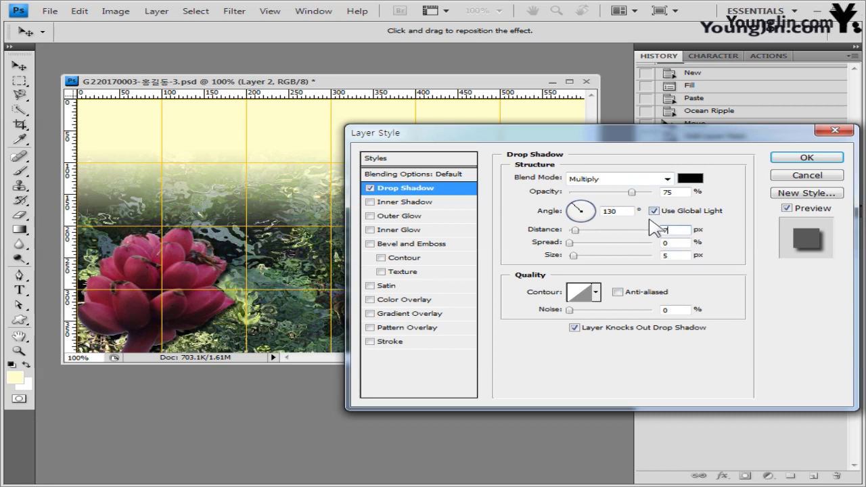
click(655, 210)
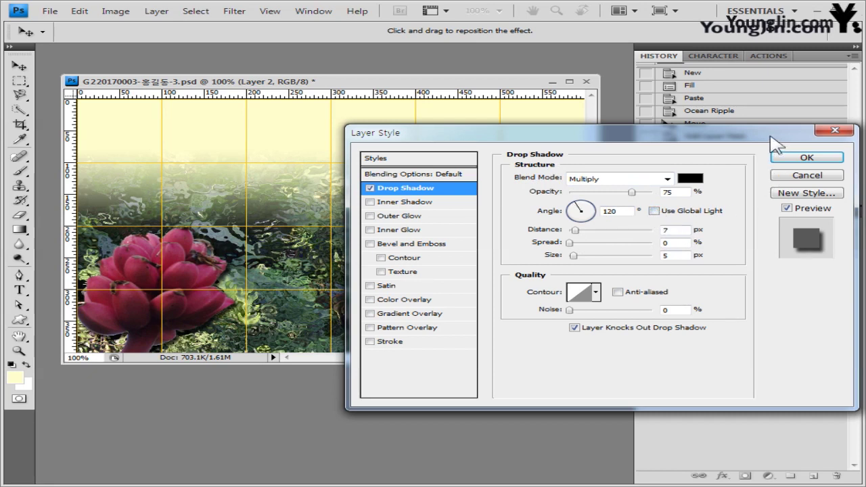
drag(776, 141, 757, 137)
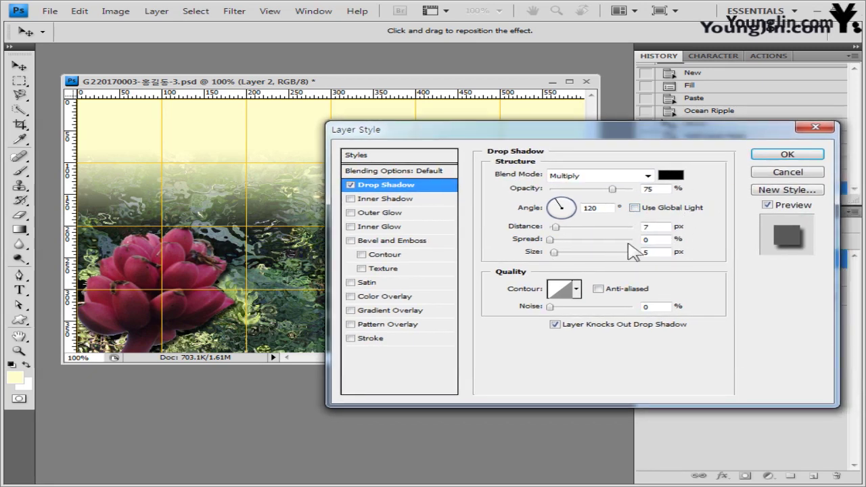
click(788, 155)
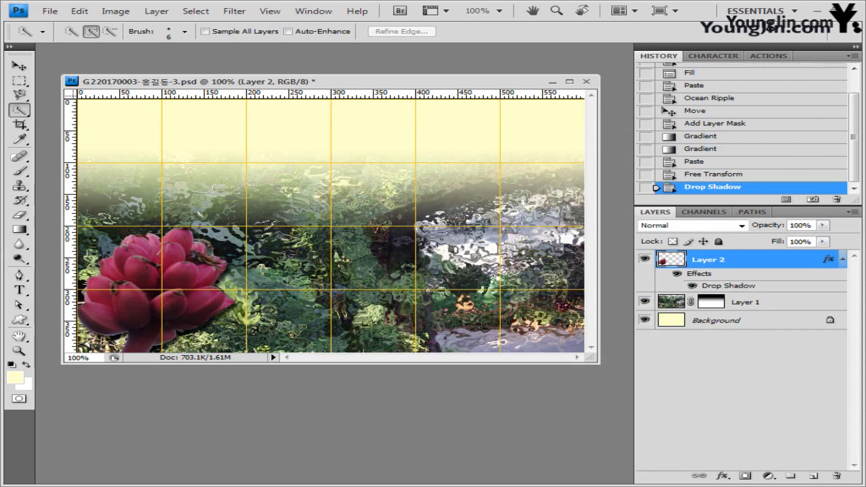
Step: Open 2급-7.jpg and Magic Wand-select the sky and pale background around the parrot
key(alt+Tab)
drag(223, 291, 406, 64)
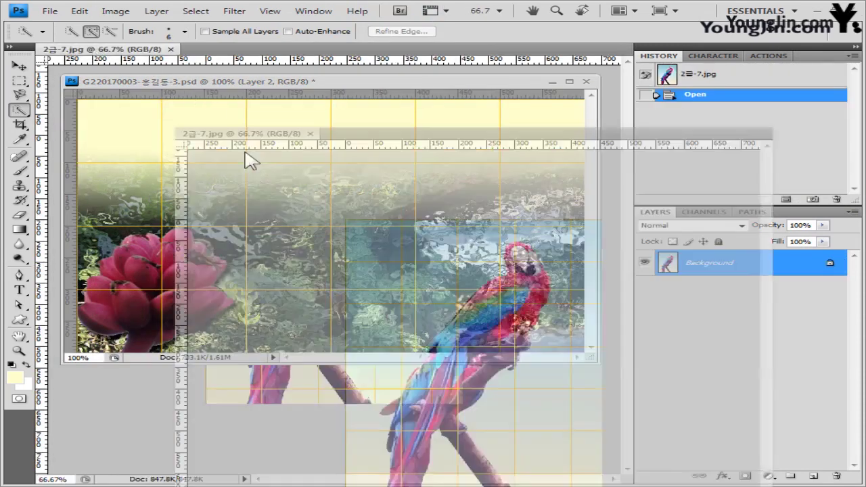
drag(381, 139, 388, 124)
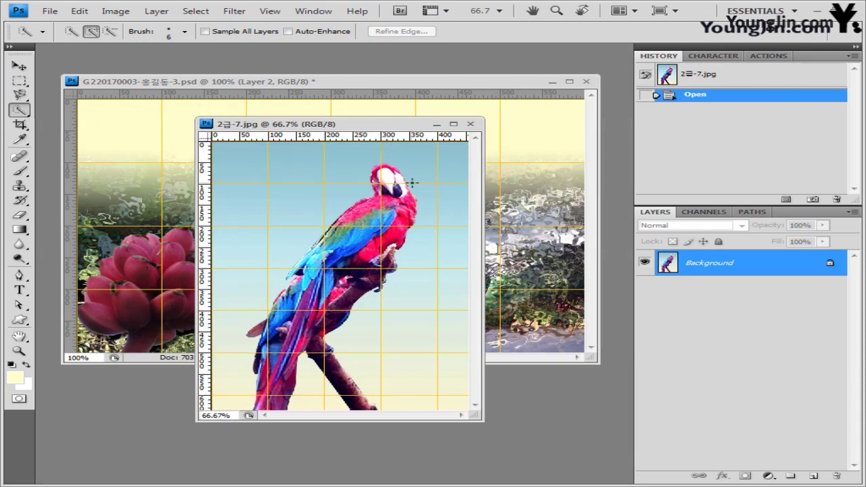
right_click(20, 112)
click(97, 129)
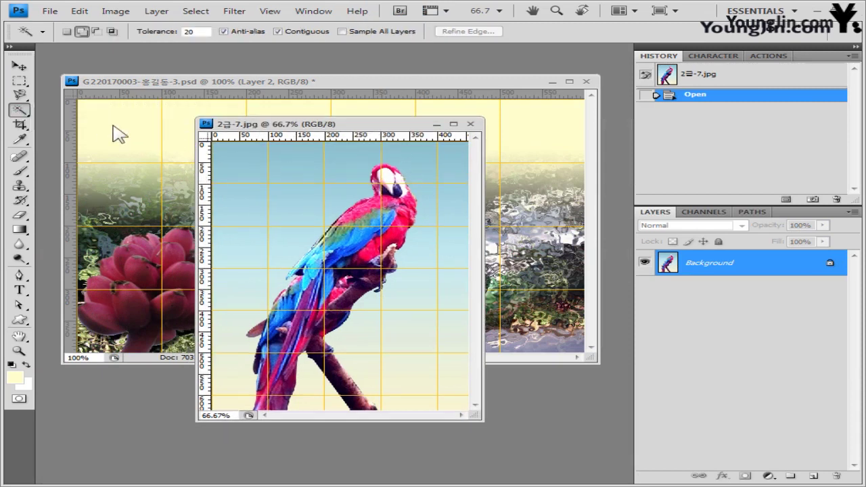
click(353, 170)
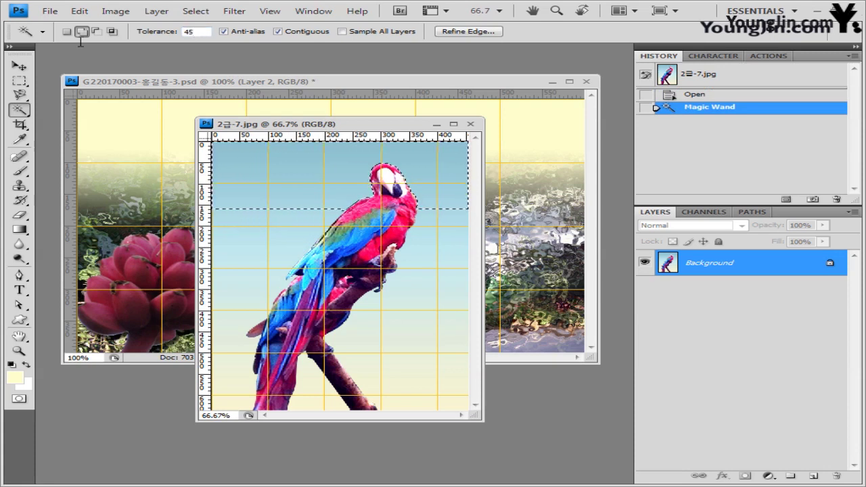
click(277, 209)
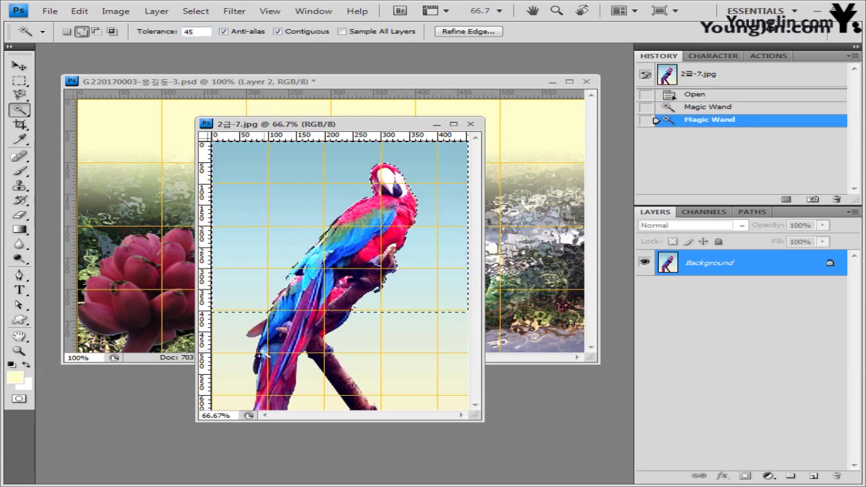
click(220, 348)
click(233, 408)
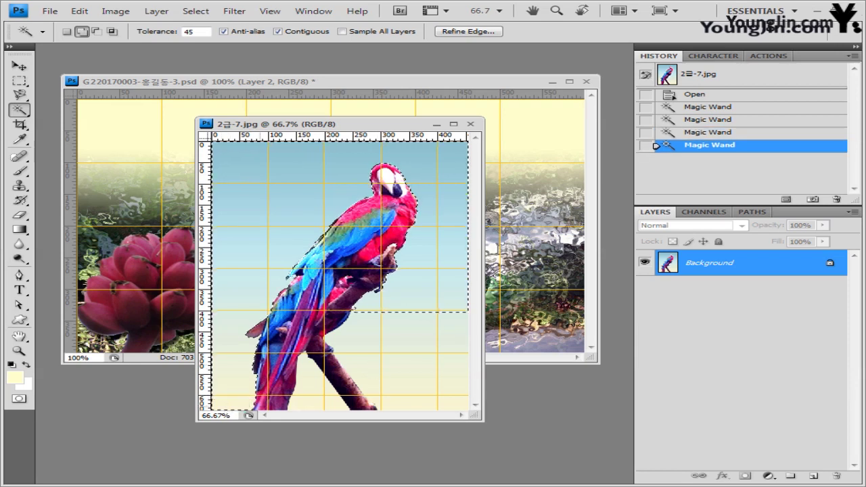
click(312, 395)
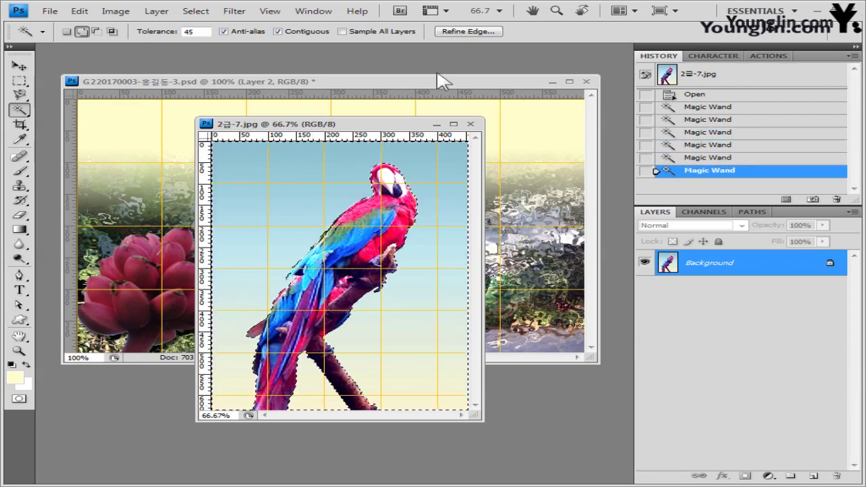
Step: Invert the selection and paste the parrot into the composite as a new layer
click(196, 11)
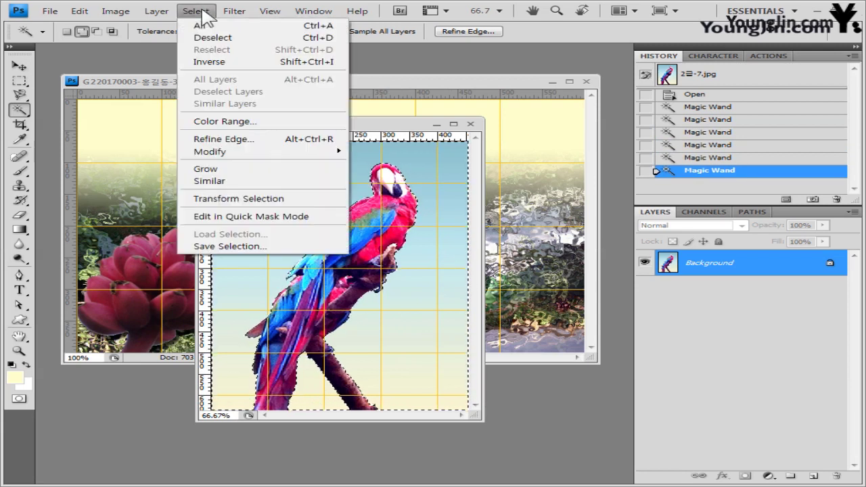
click(217, 61)
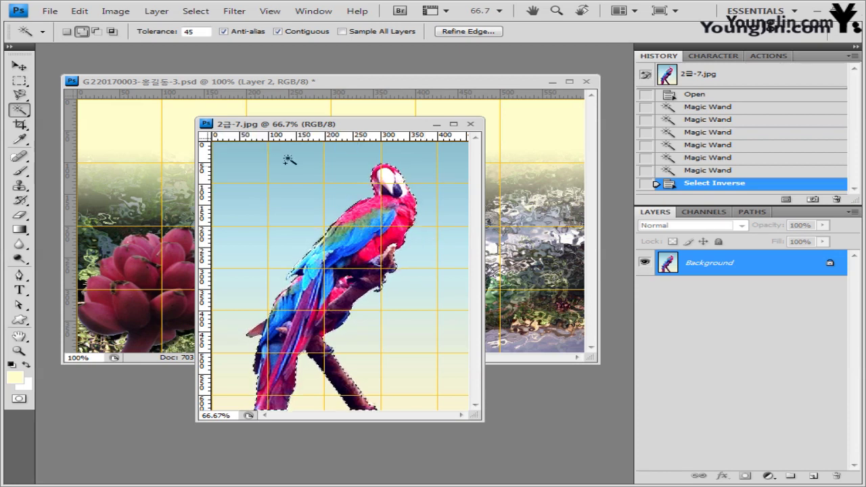
click(310, 83)
key(ctrl+v)
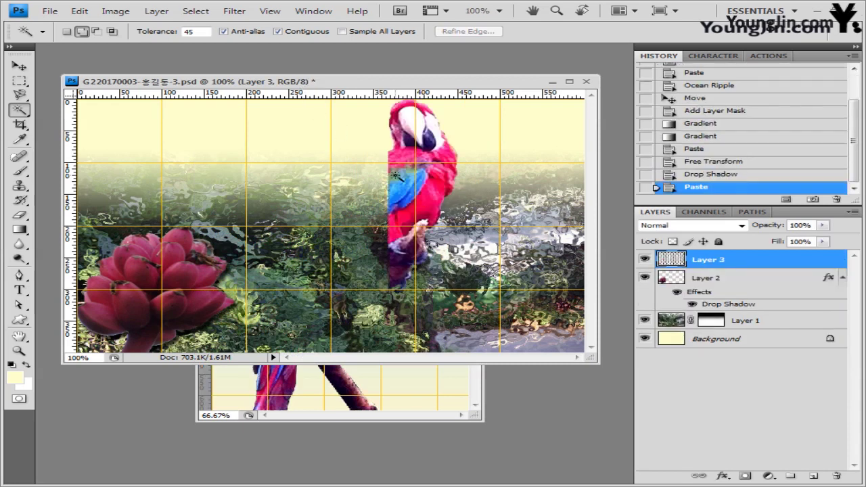
Step: Close the parrot photo, then scale the parrot to about 62% and move it beside the flower
click(463, 410)
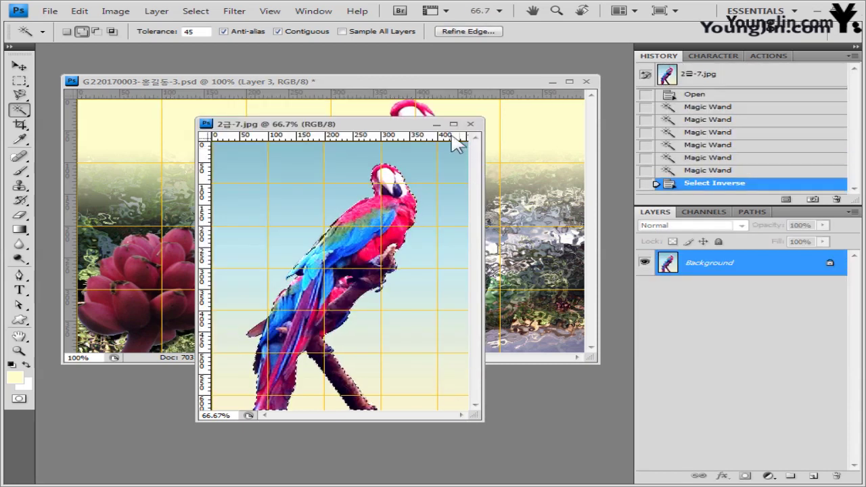
click(493, 134)
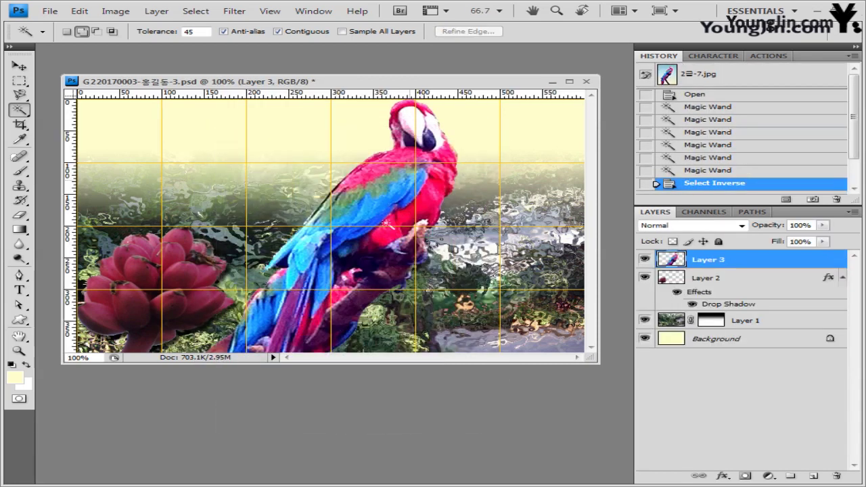
key(ctrl+t)
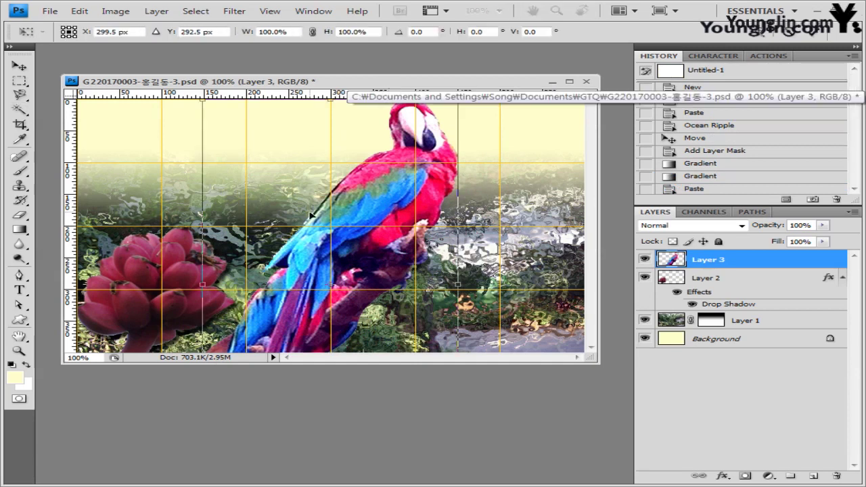
drag(363, 197, 329, 218)
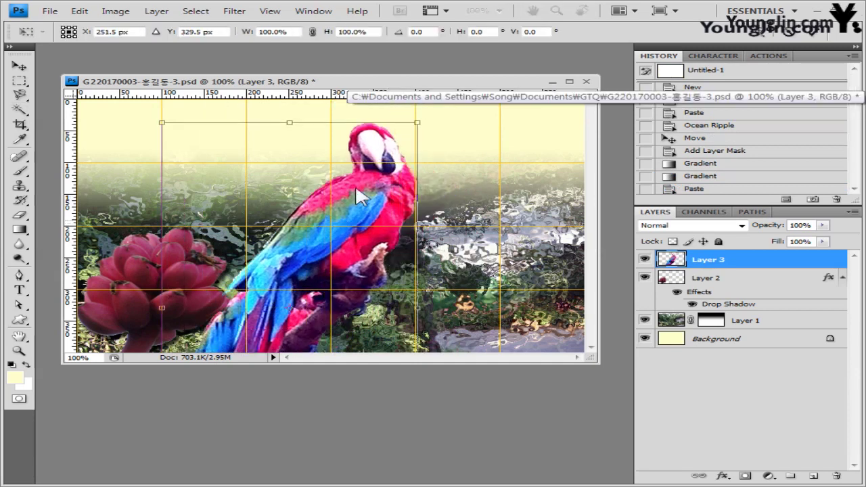
drag(417, 122, 326, 163)
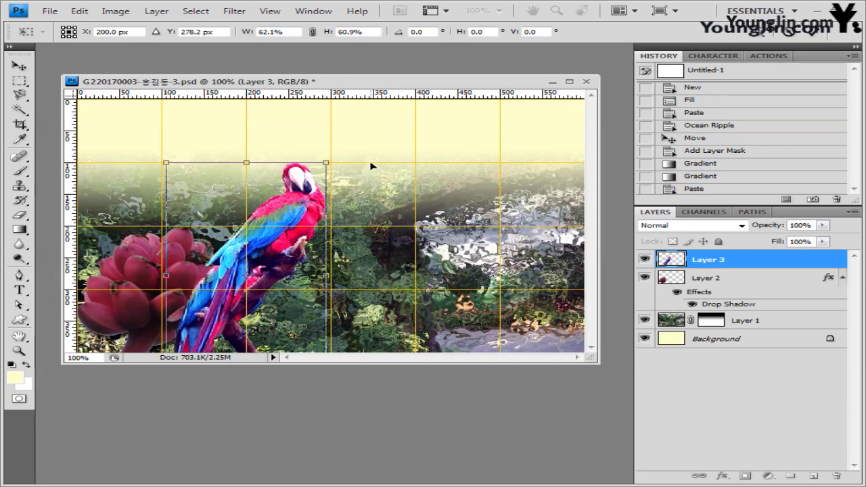
key(Return)
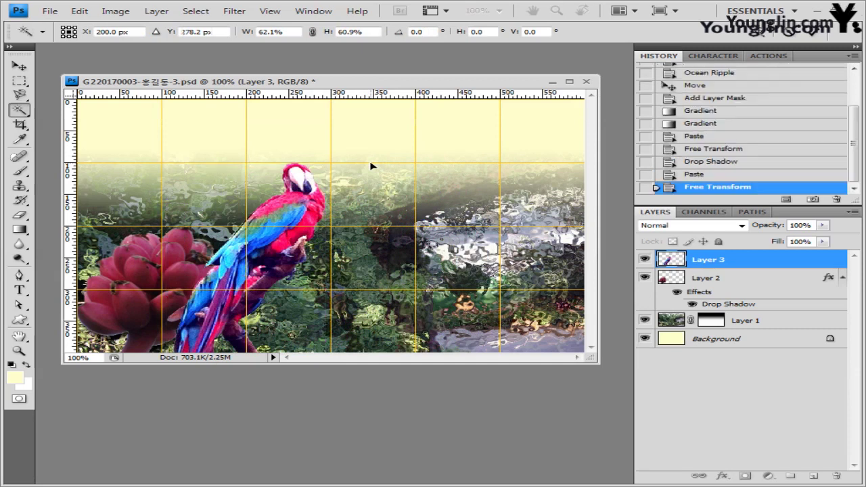
Step: Give the parrot layer an Outer Glow of size 10
key(w)
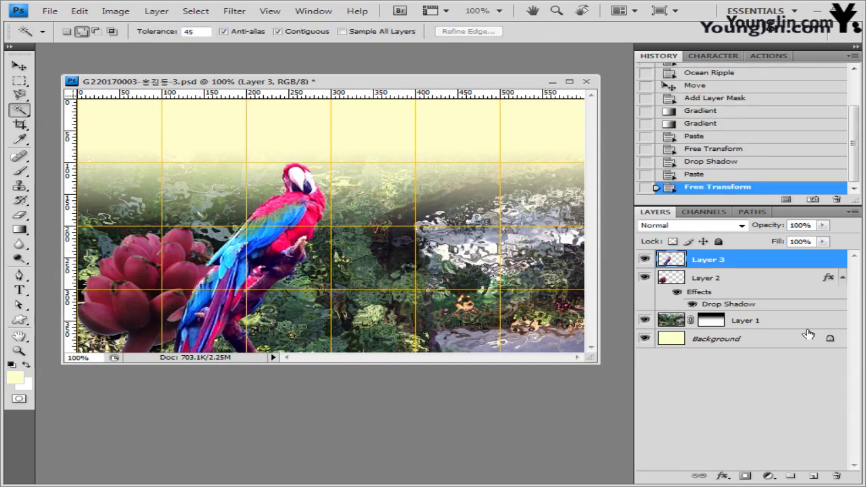
click(721, 476)
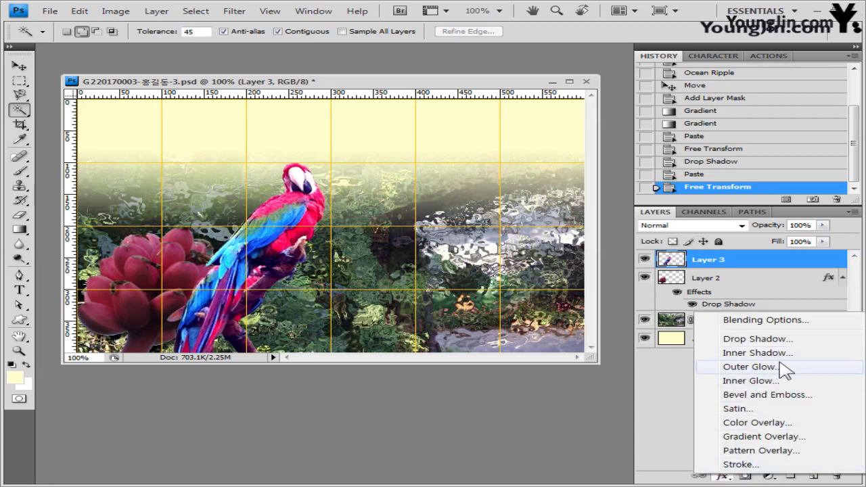
click(778, 367)
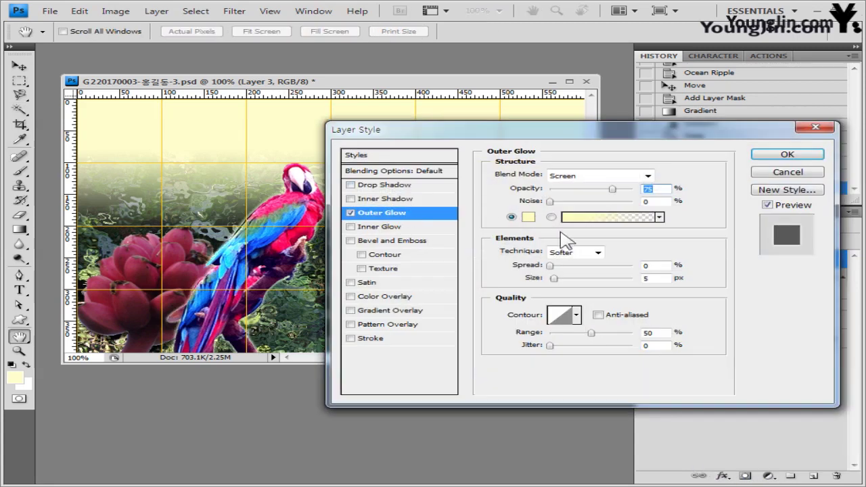
click(640, 278)
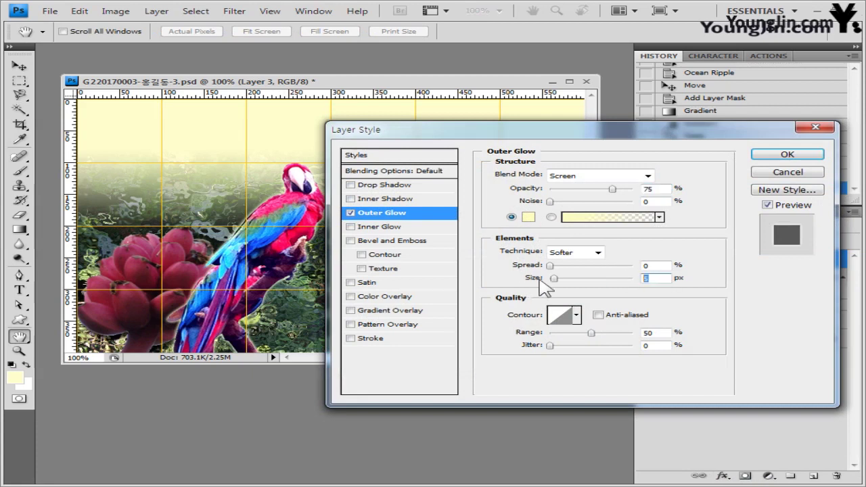
text(10)
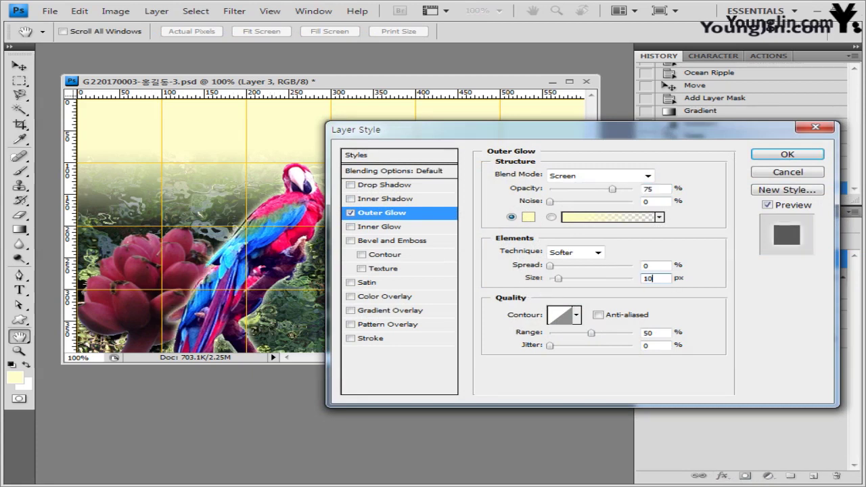
click(802, 155)
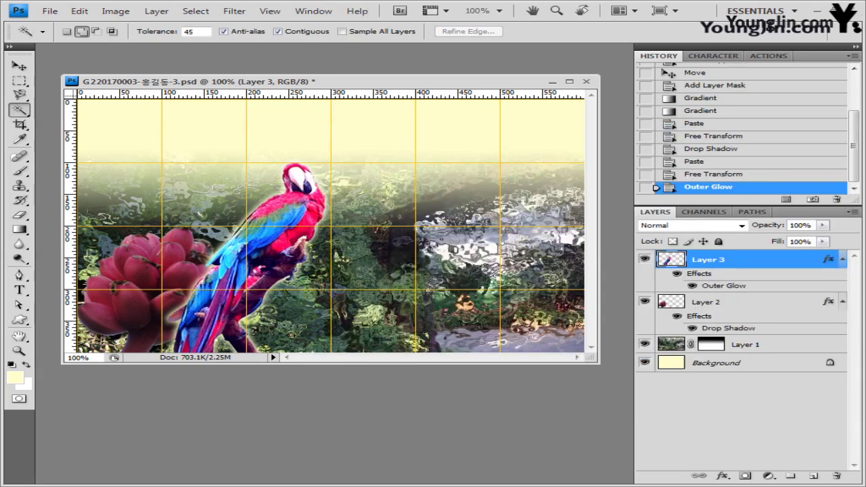
key(alt+Tab)
Step: Open 2급-8.jpg in its own window, turn off snapping and the grid, and zoom to 200%
drag(328, 295, 148, 66)
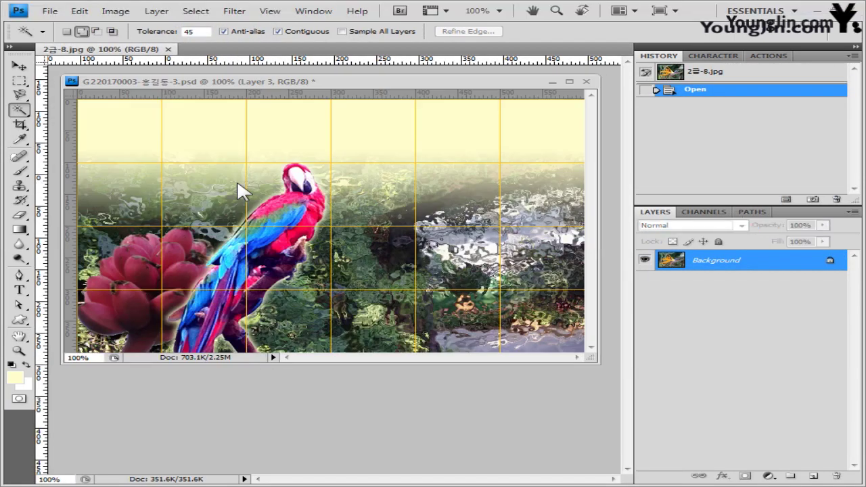
drag(117, 49, 216, 152)
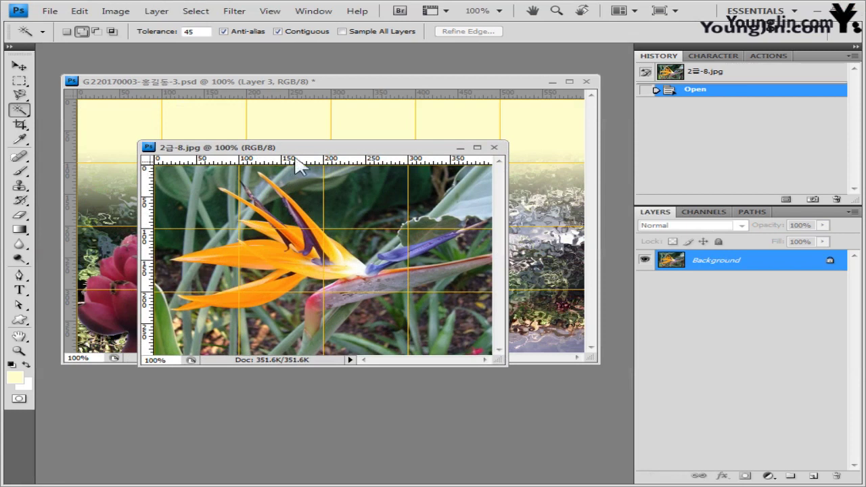
drag(291, 154, 304, 174)
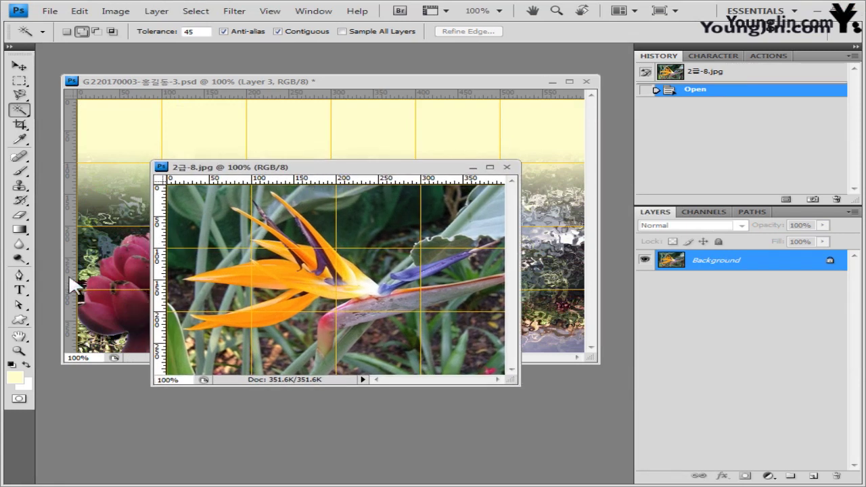
click(19, 275)
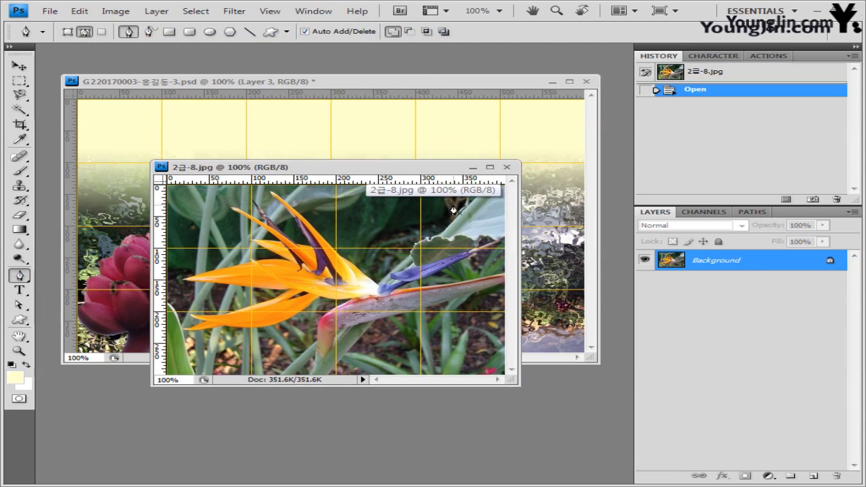
click(270, 11)
click(337, 237)
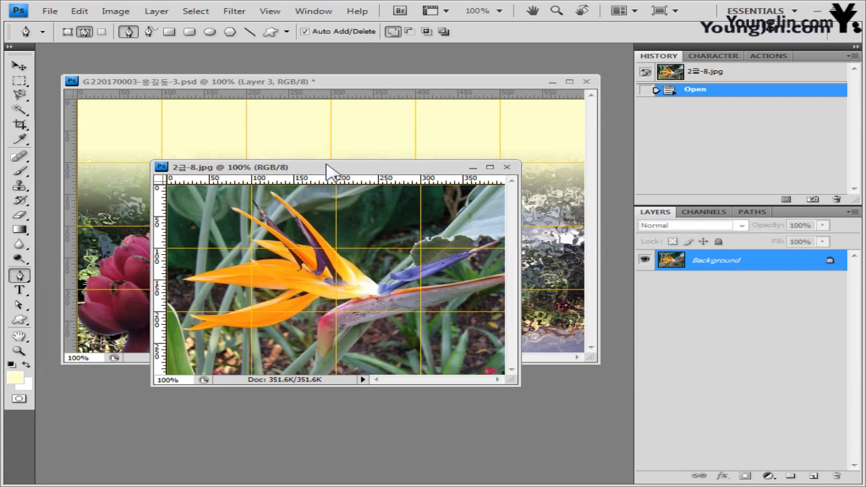
key(ctrl+apostrophe)
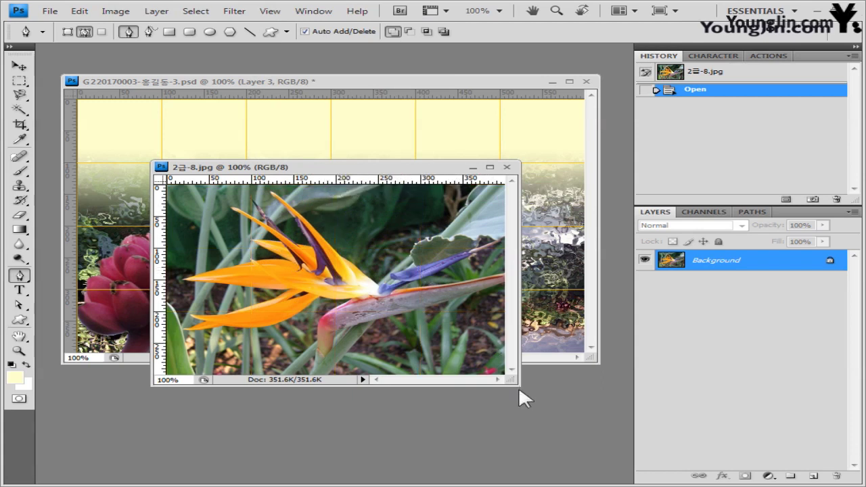
drag(523, 392, 541, 421)
key(ctrl+plus)
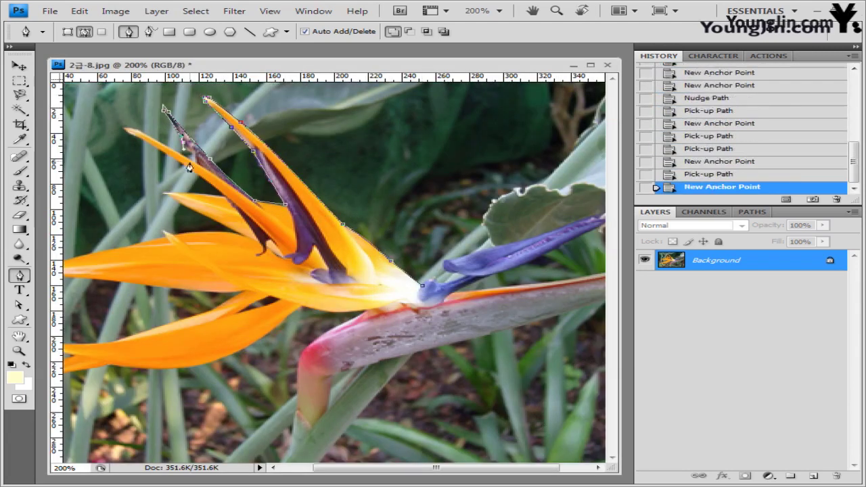
scroll(326, 291, left, 3)
Step: Trace a closed Pen path around the petals, stem and blue petal, and load it as a selection
click(325, 290)
click(222, 354)
click(359, 415)
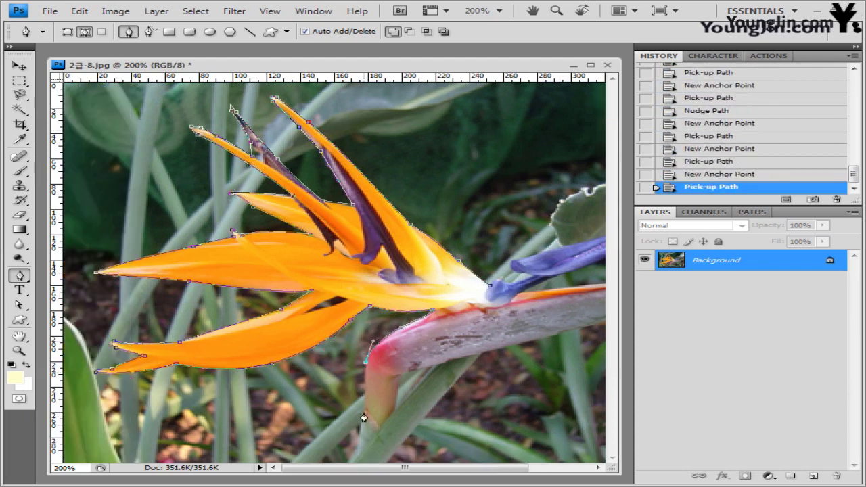
scroll(359, 416, right, 4)
click(377, 273)
click(377, 273)
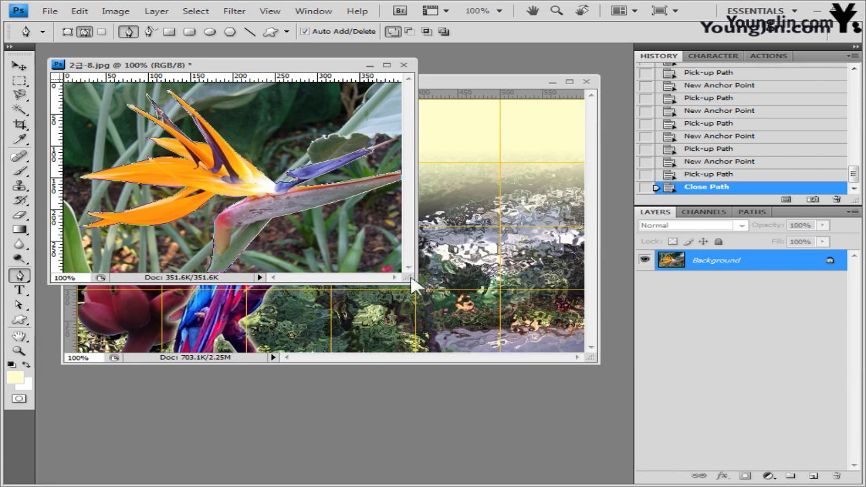
drag(410, 279, 476, 314)
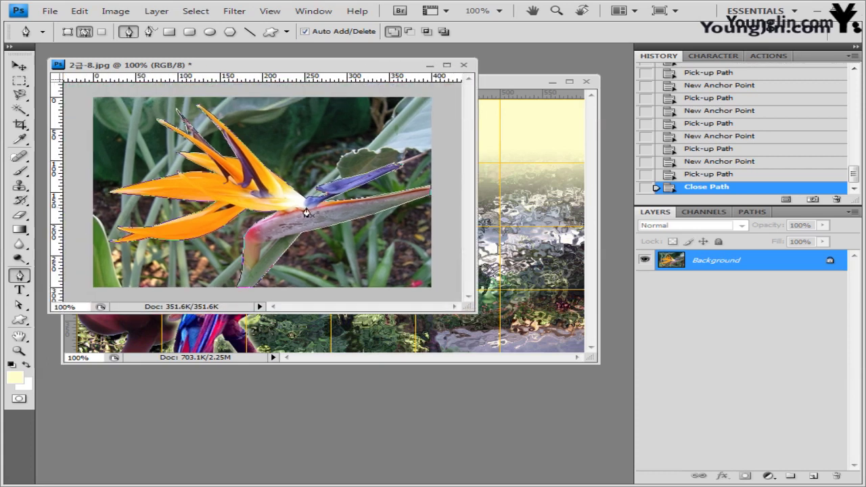
key(ctrl+Return)
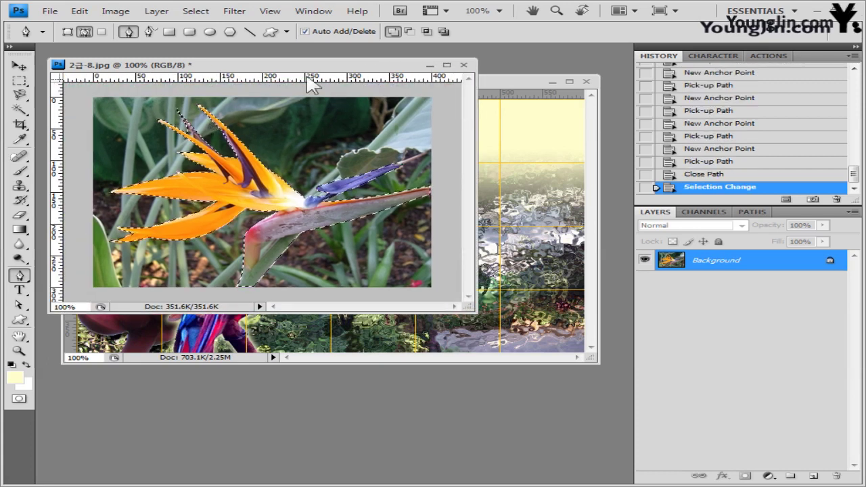
Step: Copy the bird-of-paradise selection and paste it into the composite as a new layer
drag(312, 68, 408, 210)
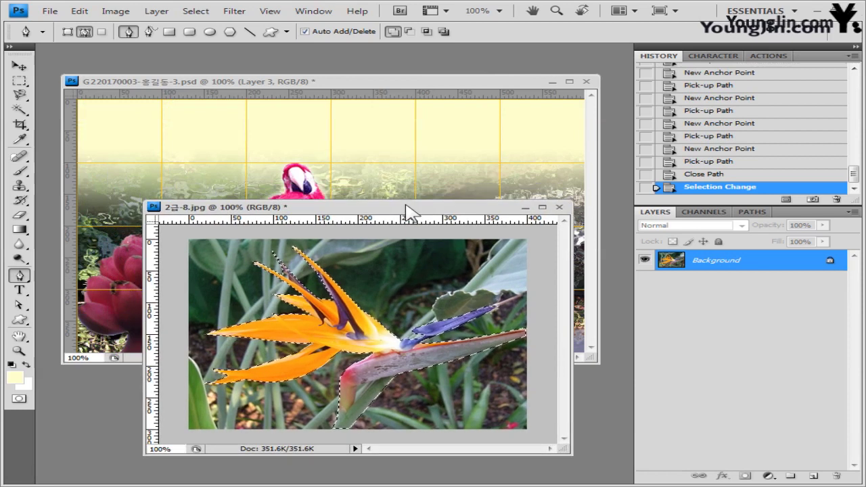
key(ctrl+a)
key(ctrl+z)
click(440, 84)
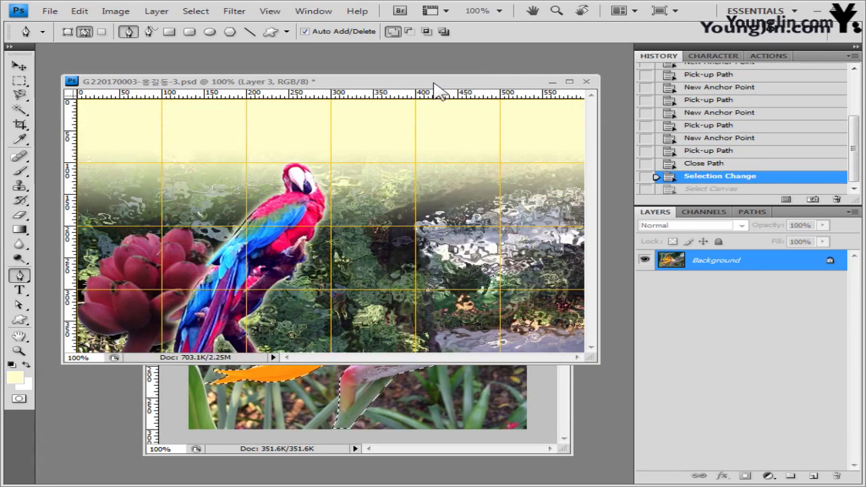
key(ctrl+v)
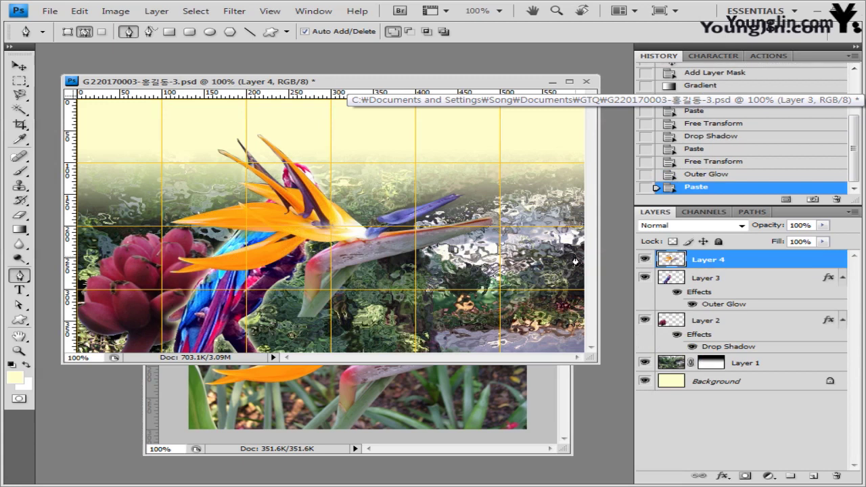
Step: Scale the flower to 65.6% and place it at the lower right, undoing a stray path point
key(ctrl+t)
drag(380, 275, 495, 332)
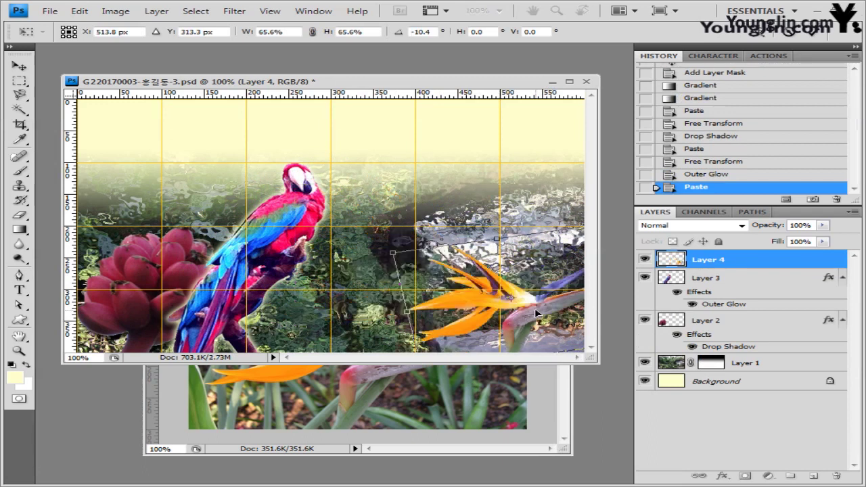
key(Return)
key(p)
click(510, 308)
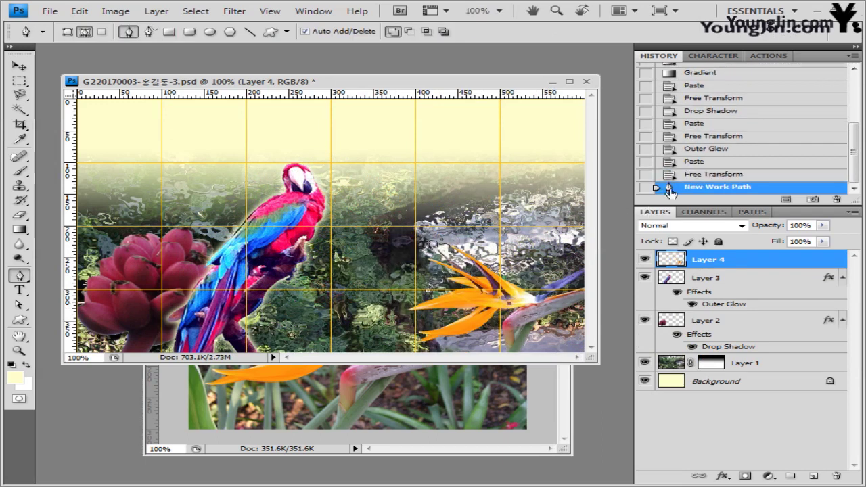
click(700, 176)
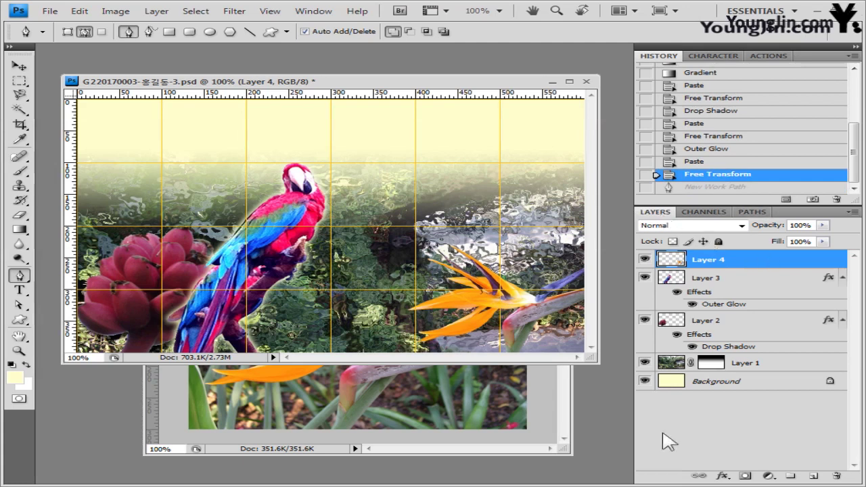
Step: Give Layer 4 an Inner Glow of size 13 px
click(721, 476)
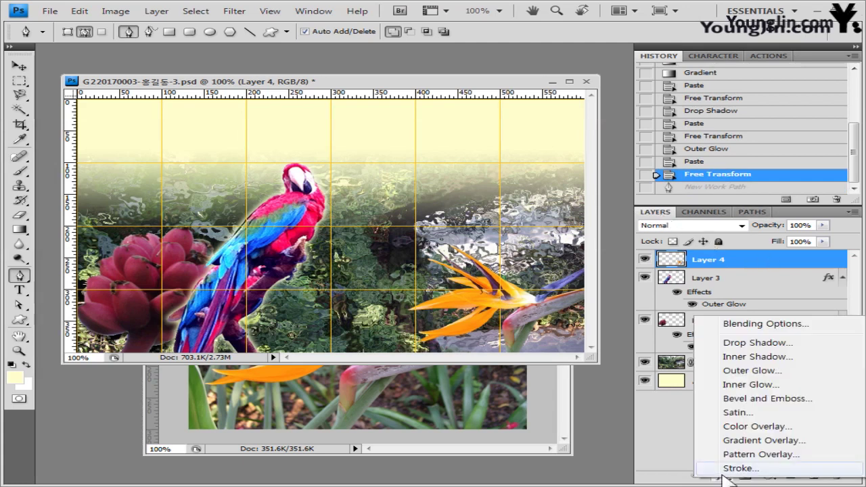
click(768, 385)
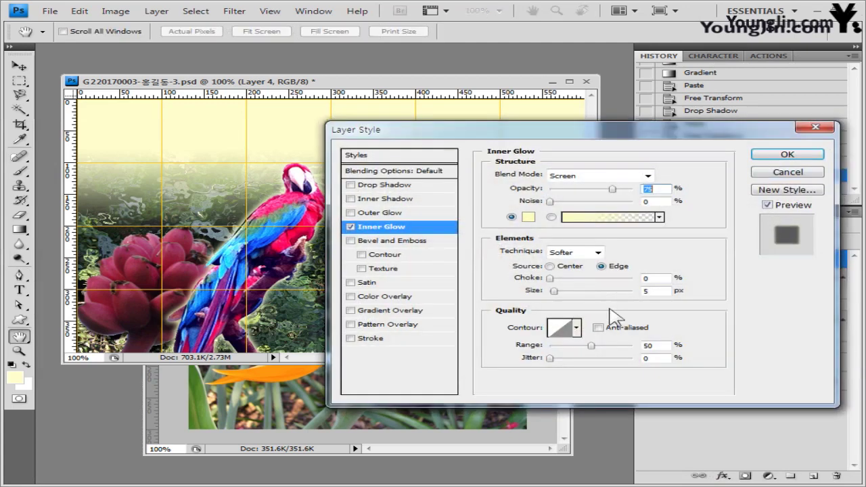
click(656, 290)
text(13)
drag(534, 137, 97, 199)
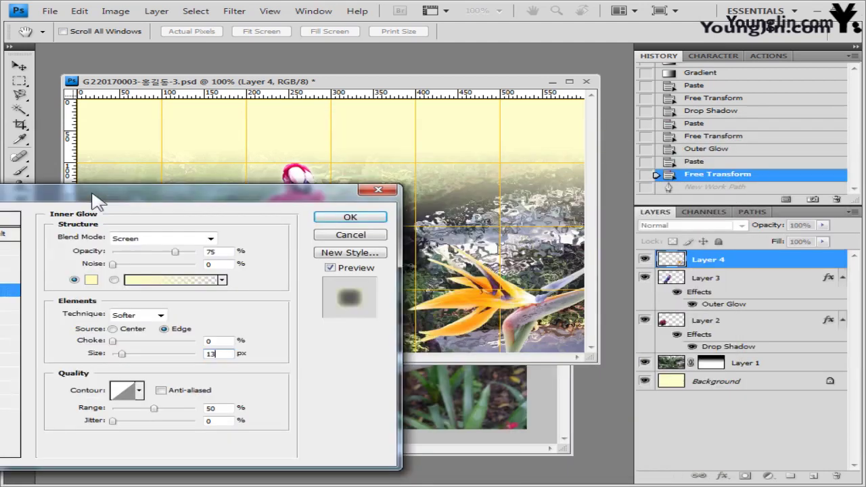
click(366, 217)
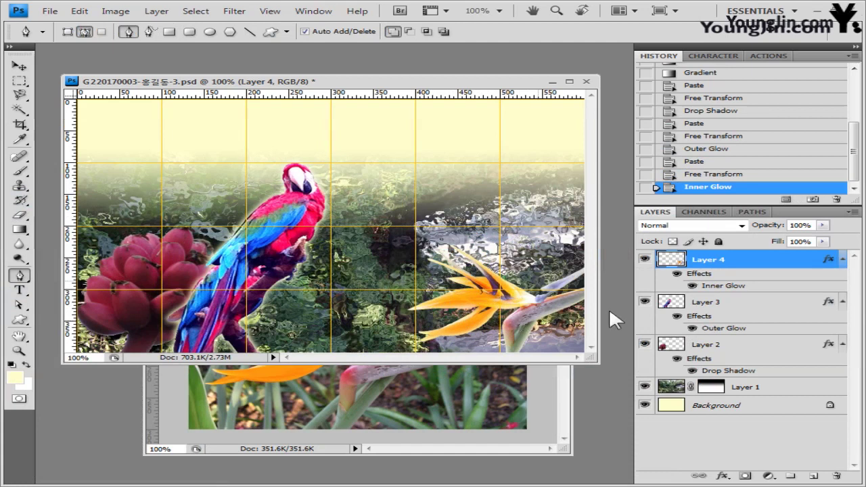
Step: Close 2급-8.jpg without saving changes
click(567, 415)
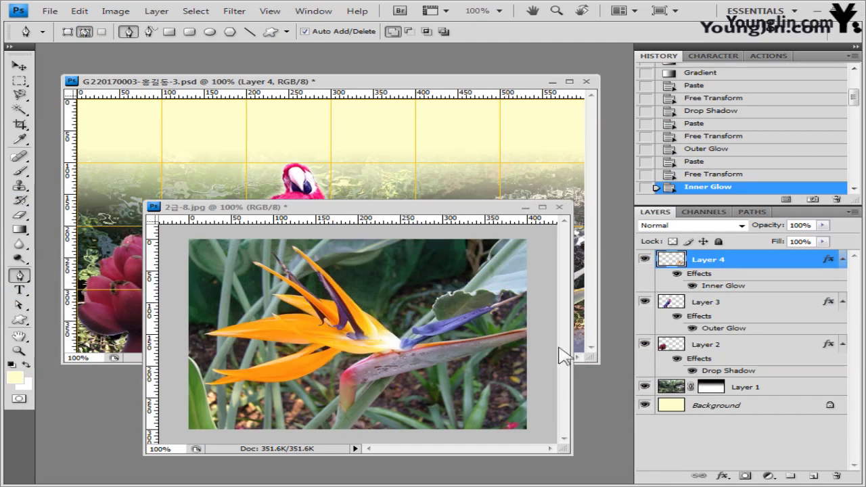
click(560, 207)
click(440, 232)
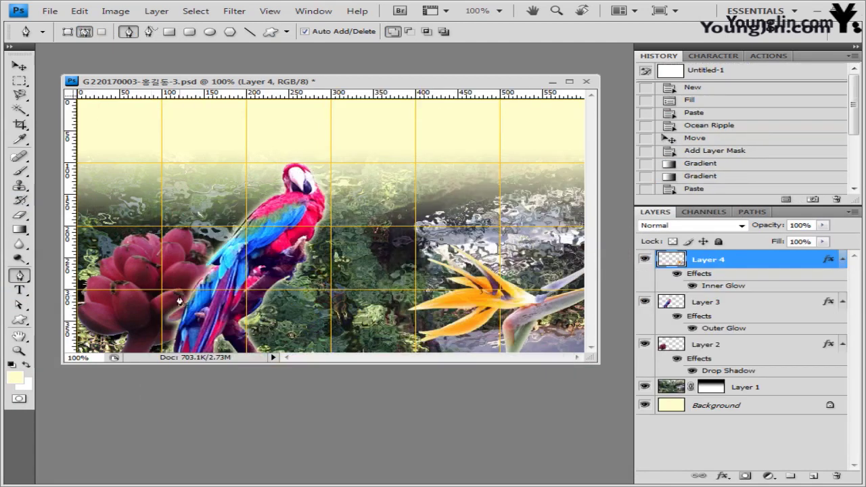
Step: Load the Ornaments shape set and drag out Leaf Ornament 3 near the canvas's top left
click(28, 325)
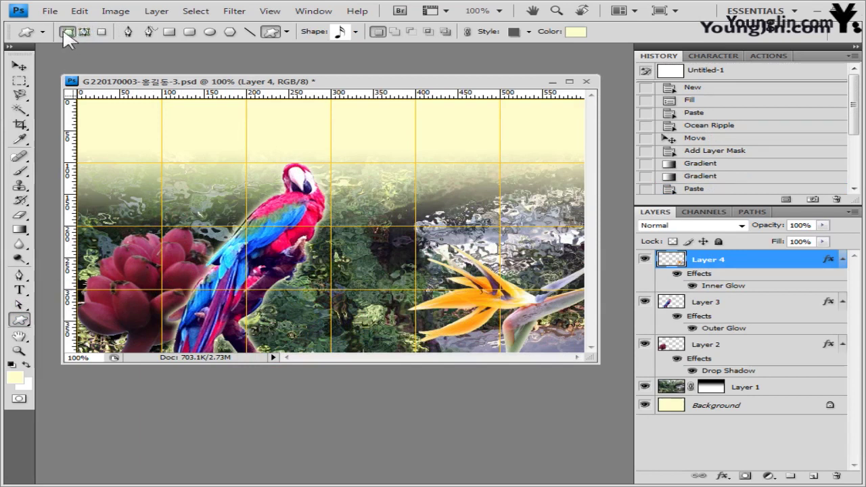
click(356, 32)
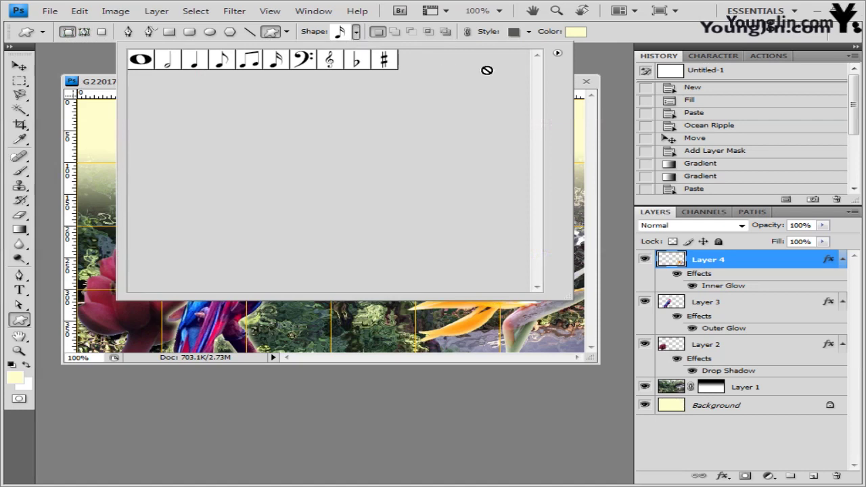
click(558, 53)
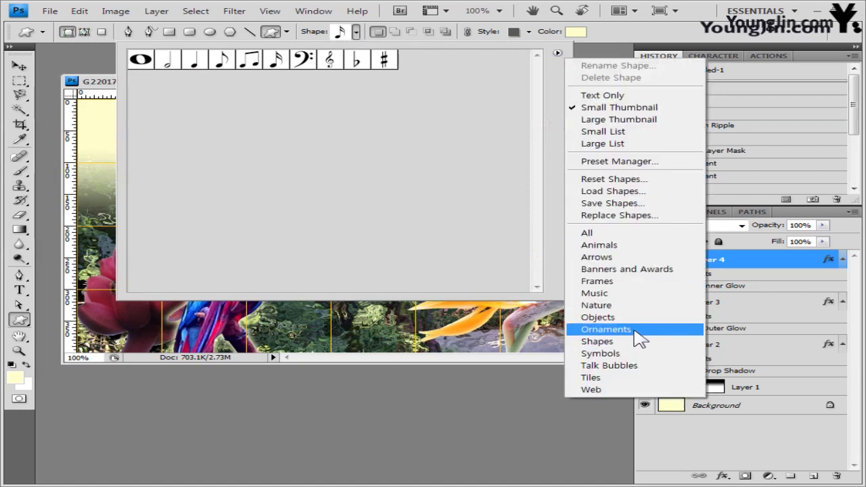
click(637, 330)
click(401, 221)
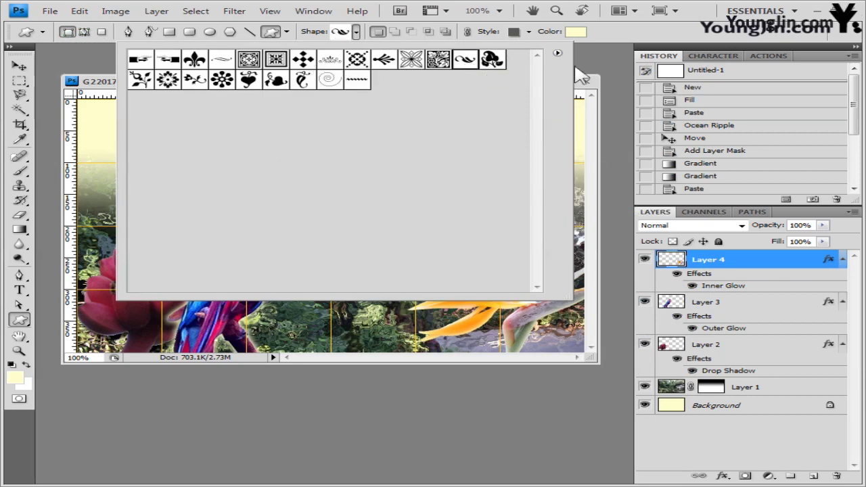
click(623, 40)
drag(197, 127, 136, 150)
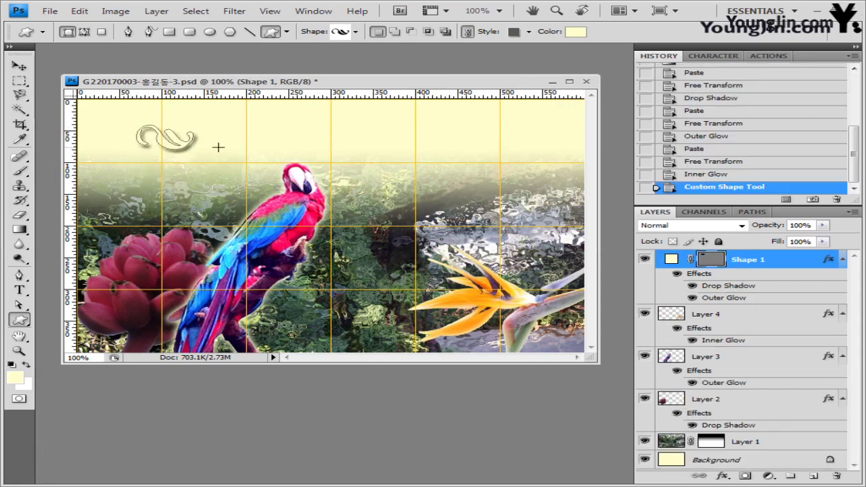
Step: Set the ornament's style to None and fill it with dark olive #747460
click(529, 31)
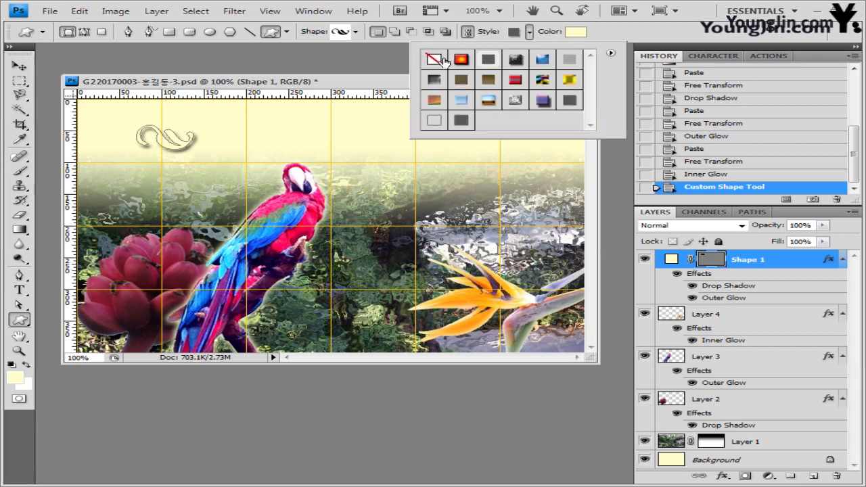
click(435, 59)
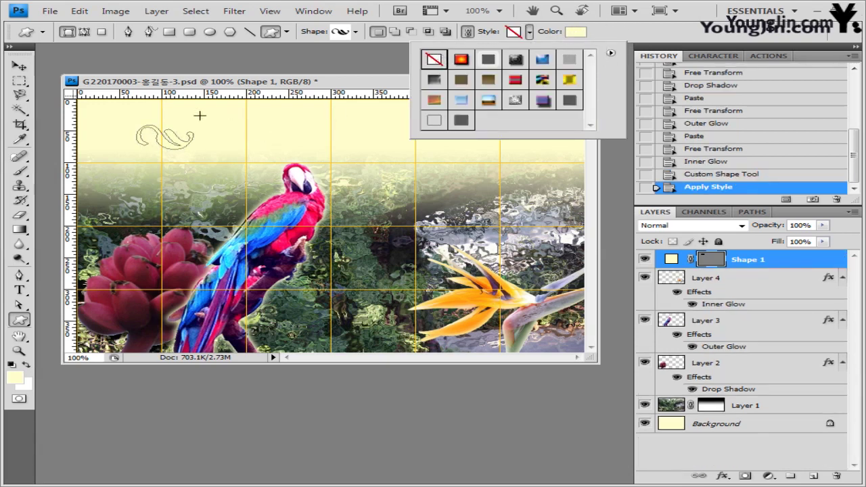
click(572, 32)
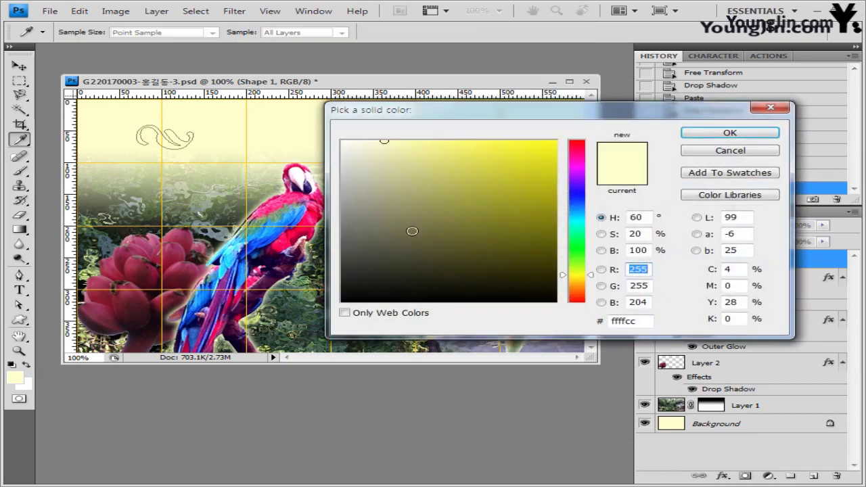
click(377, 229)
click(728, 133)
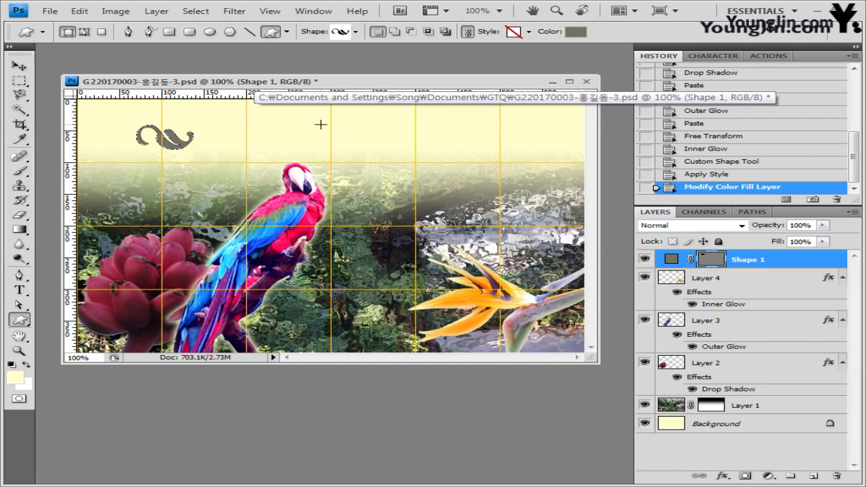
Step: Rotate the ornament about -53° and enlarge it slightly
key(ctrl+t)
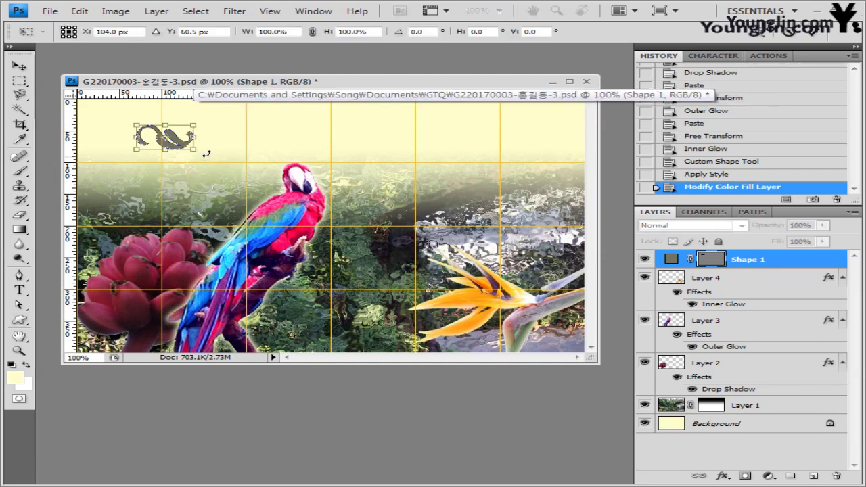
drag(207, 153, 197, 140)
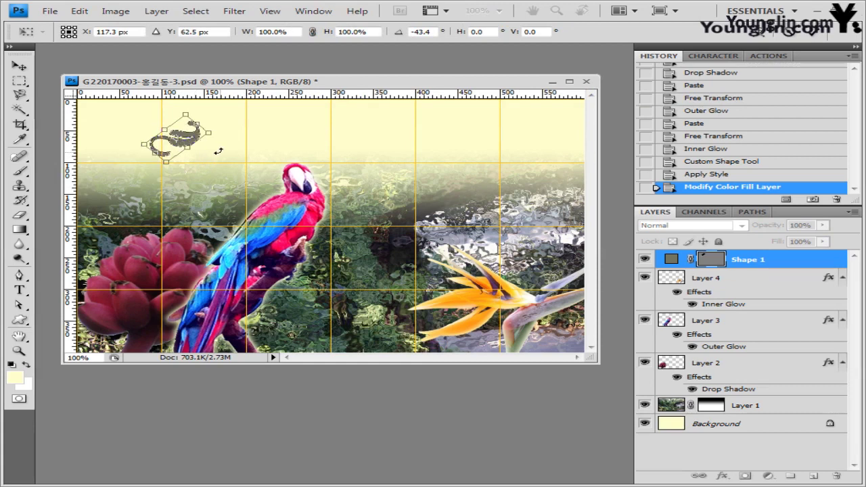
drag(208, 132, 228, 122)
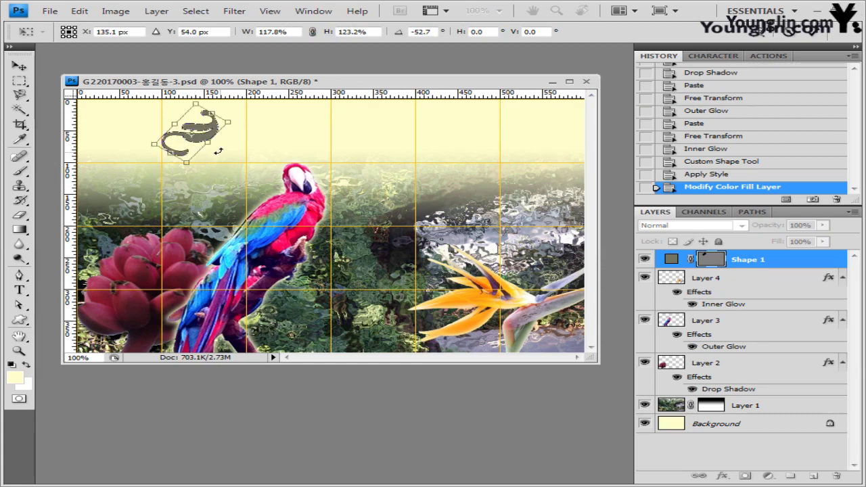
key(Return)
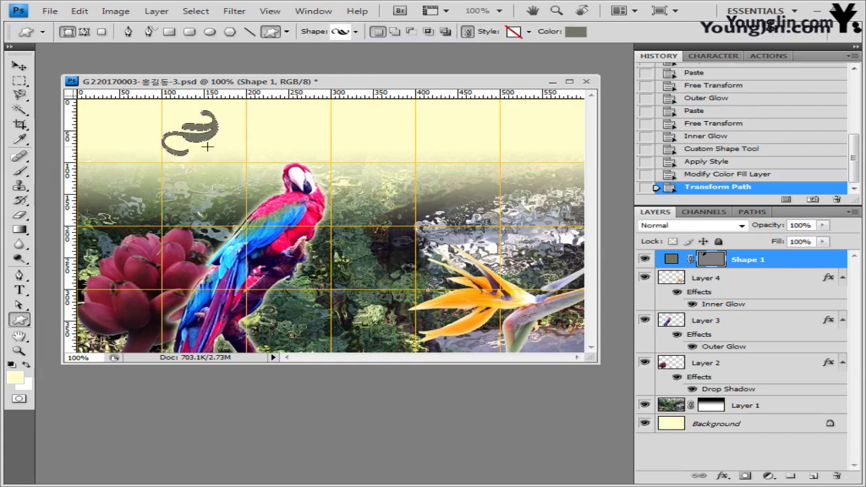
Step: Add an Inner Shadow to the ornament with 4 px distance and 4 px size
click(722, 476)
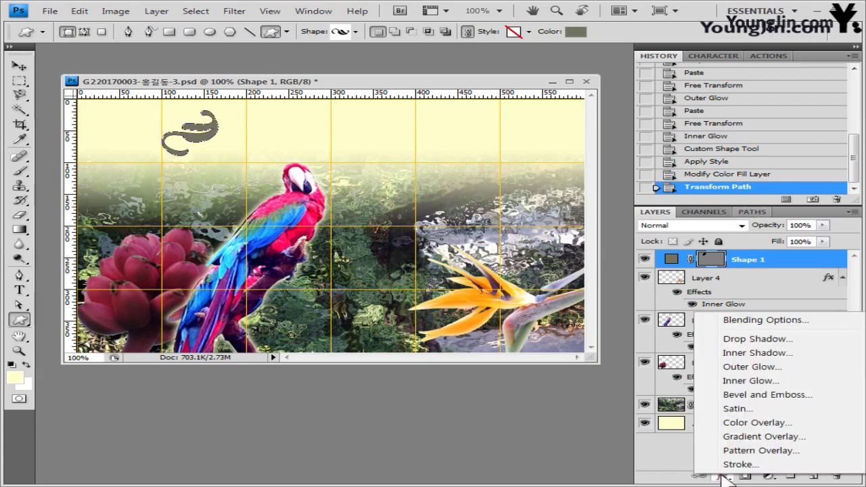
click(758, 353)
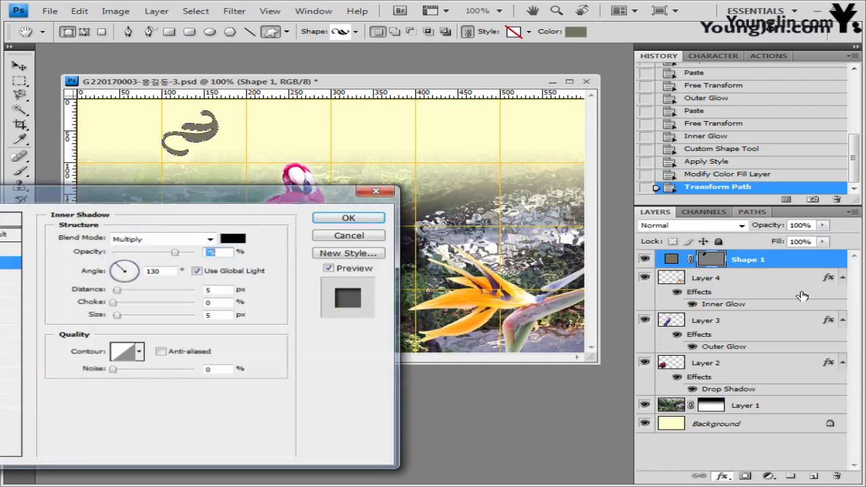
drag(238, 193, 493, 151)
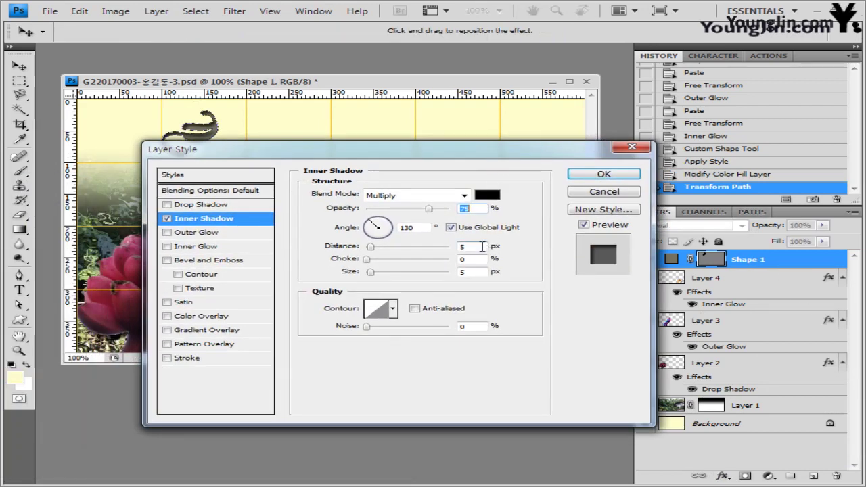
double_click(481, 247)
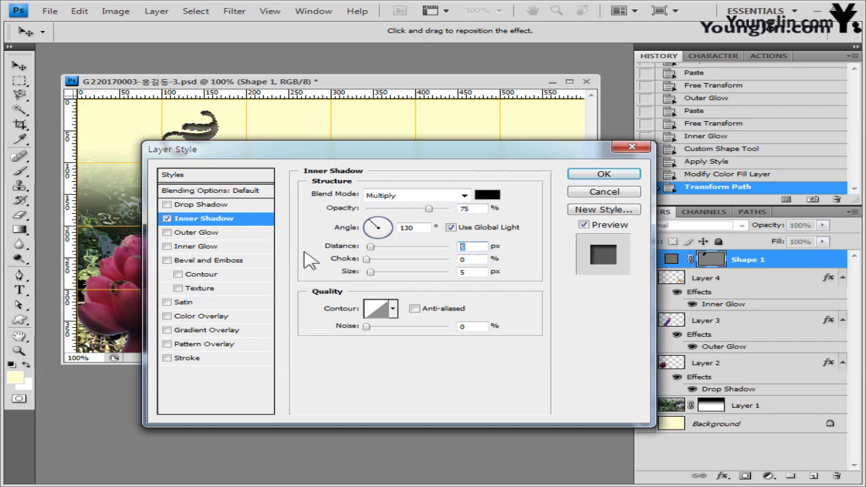
text(4)
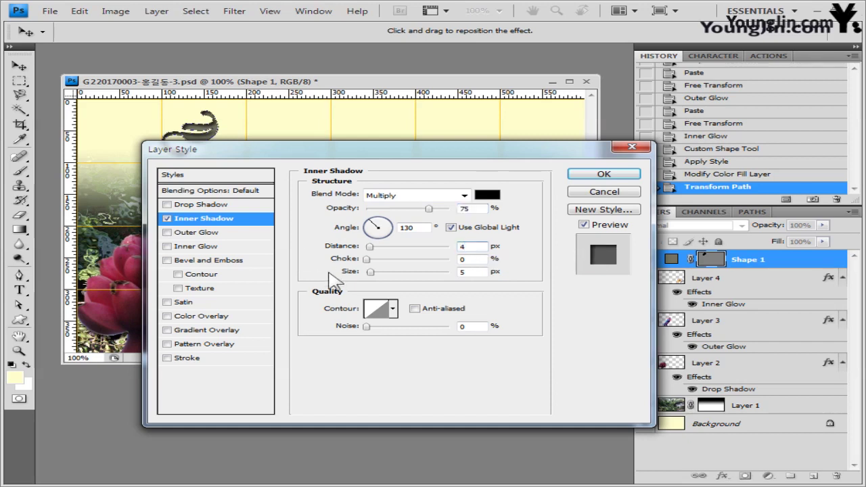
text(4)
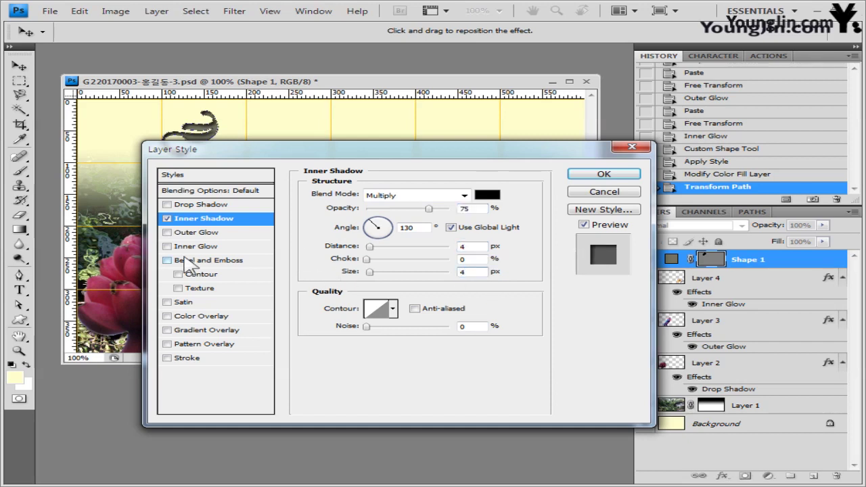
drag(539, 156, 720, 131)
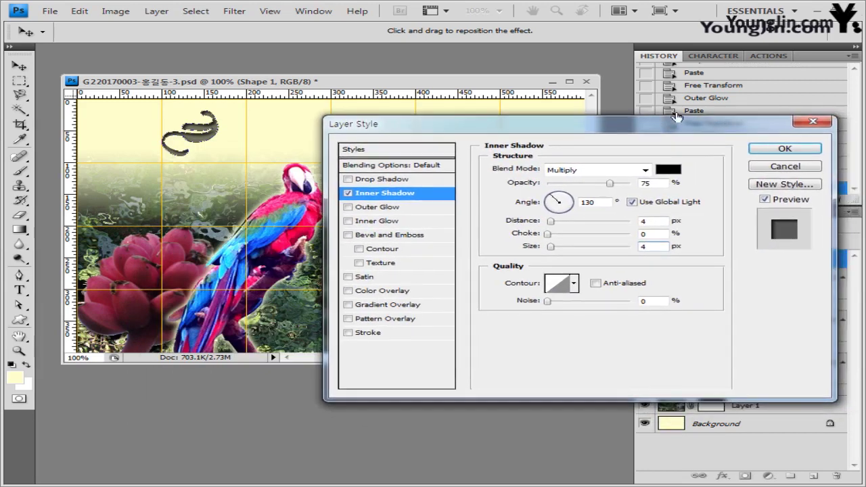
Step: Add a Gradient Overlay running from orange ff6600 to yellow ffcc00
click(406, 305)
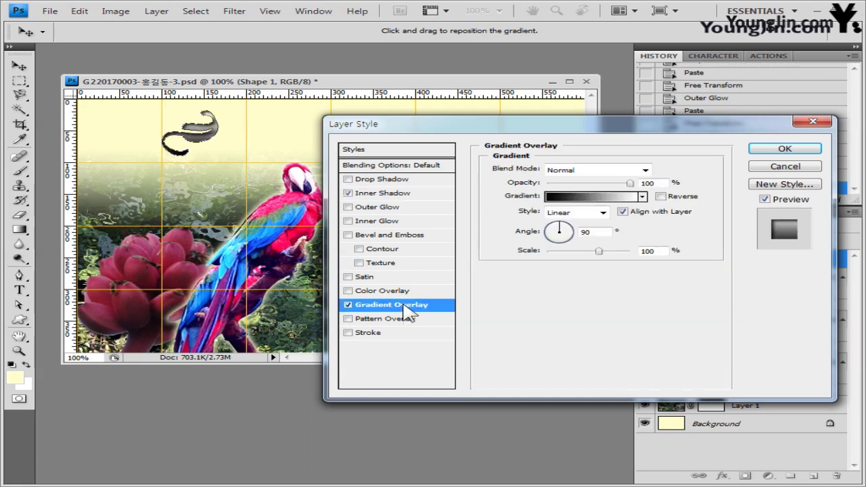
click(593, 197)
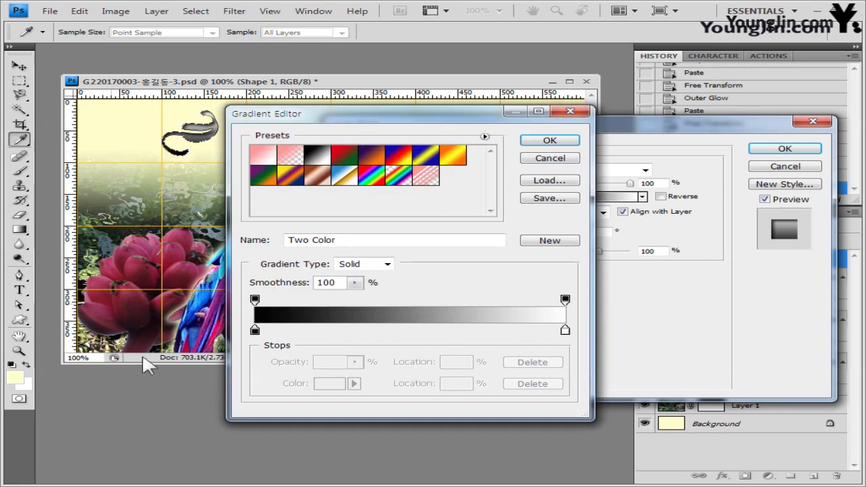
click(254, 330)
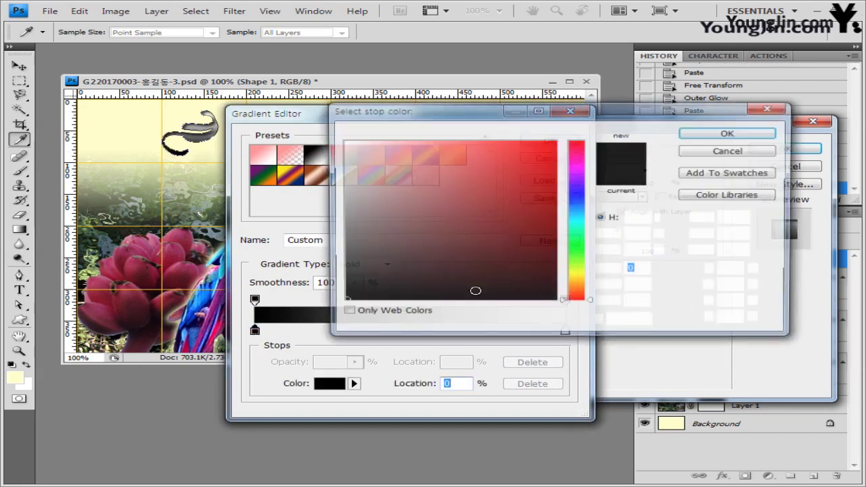
text(ff6600)
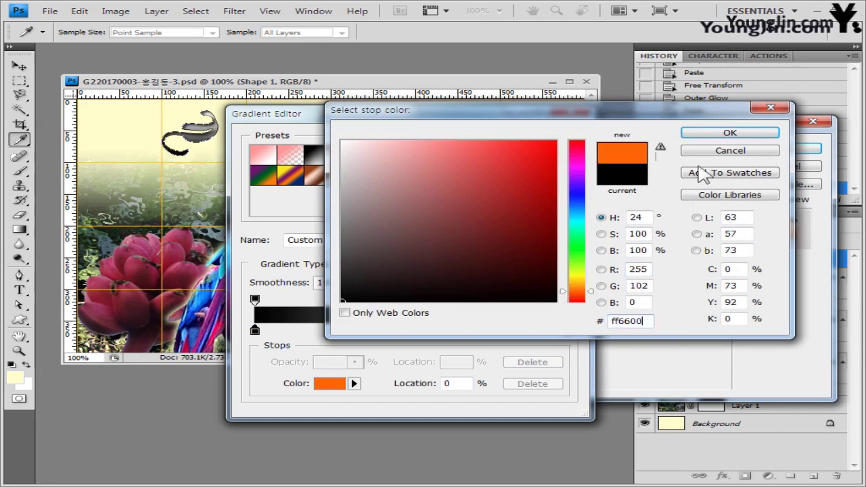
click(720, 134)
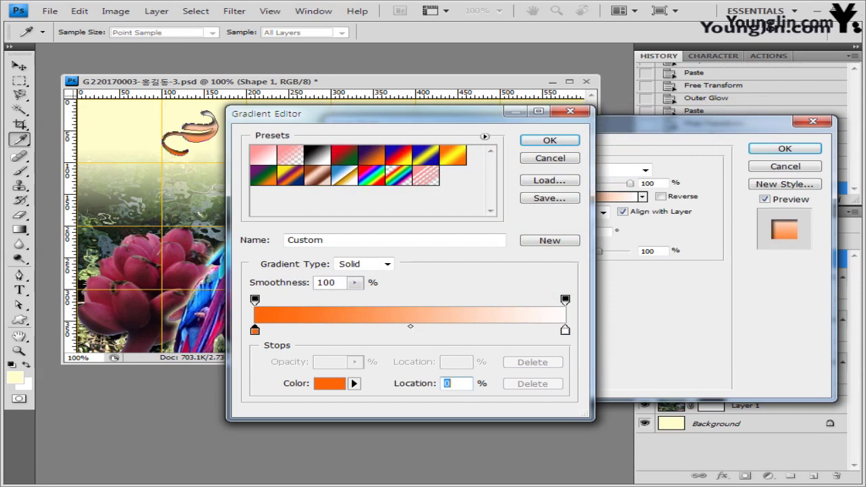
double_click(565, 330)
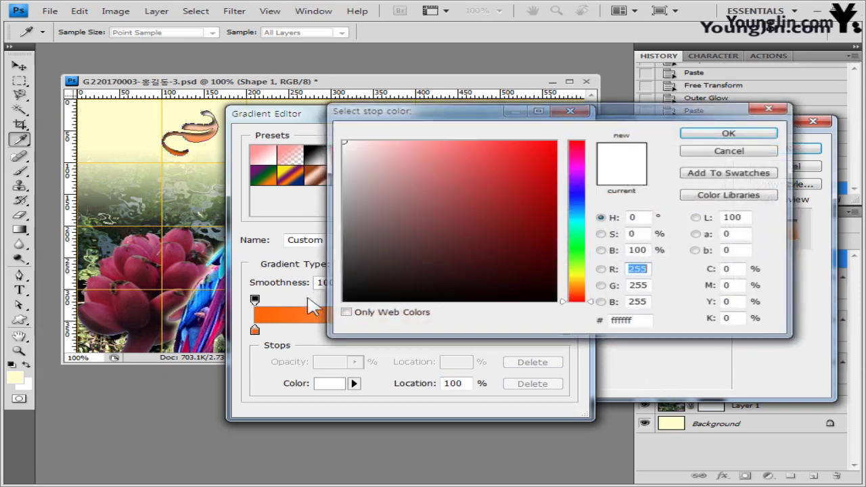
double_click(633, 320)
text(ffcc00)
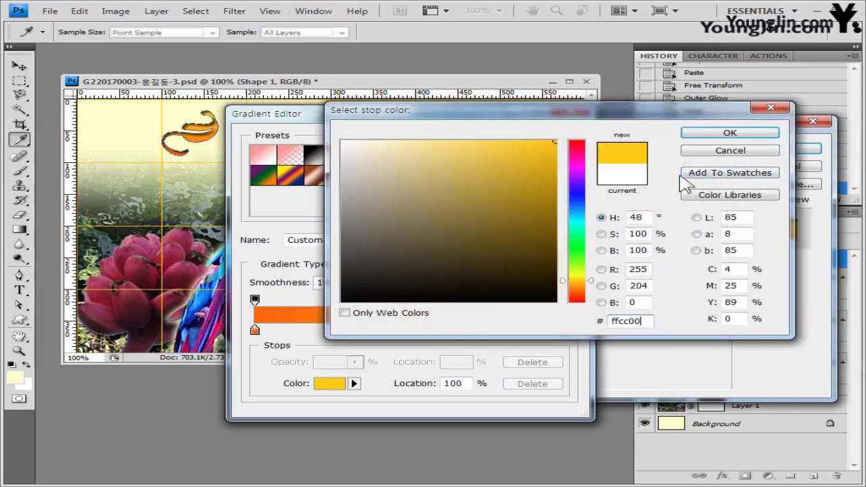
click(752, 134)
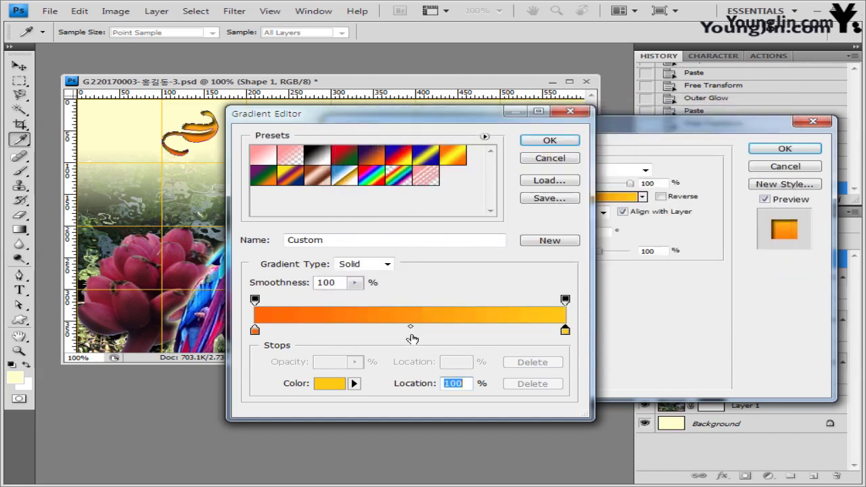
Step: Add a white ffffff stop at 51% and apply the overlay with the inner shadow
click(412, 332)
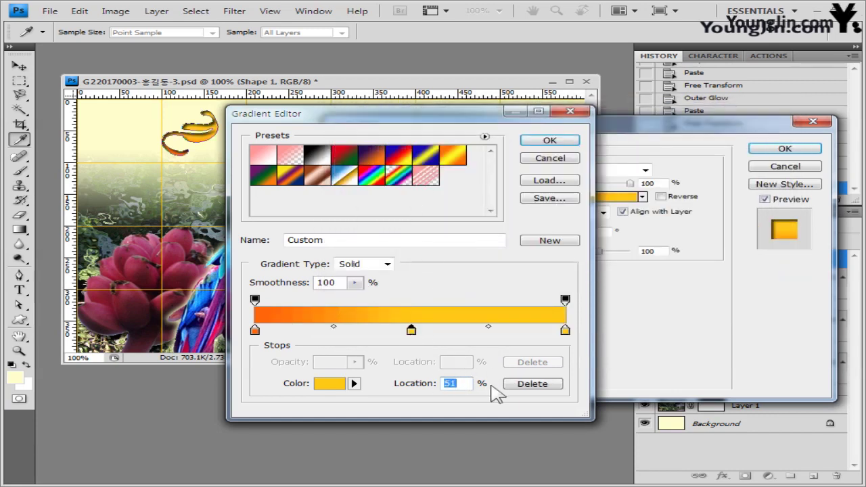
double_click(411, 330)
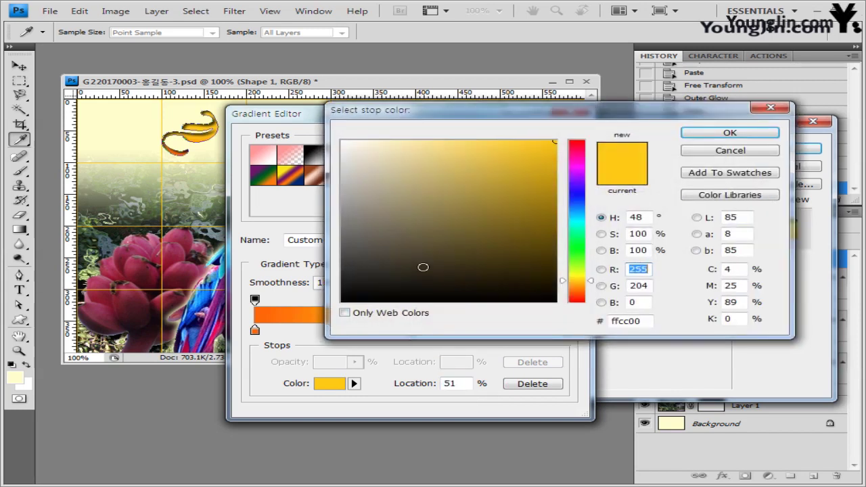
click(629, 321)
text(ffffff)
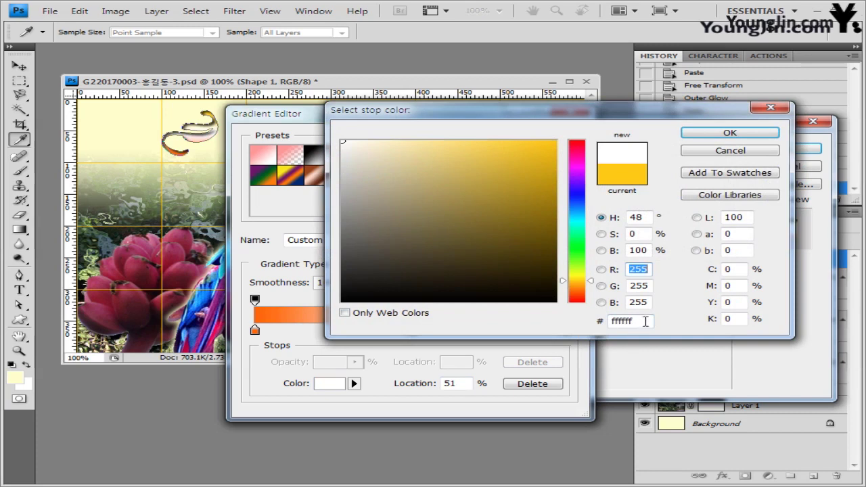
click(736, 135)
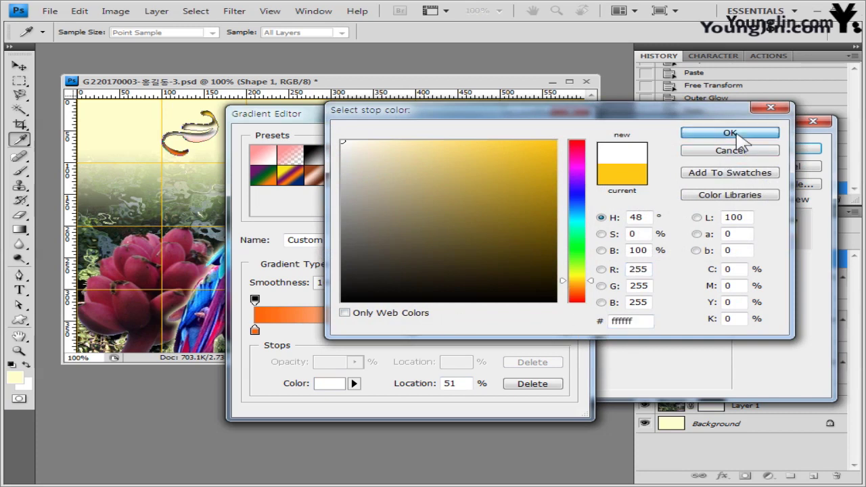
click(571, 141)
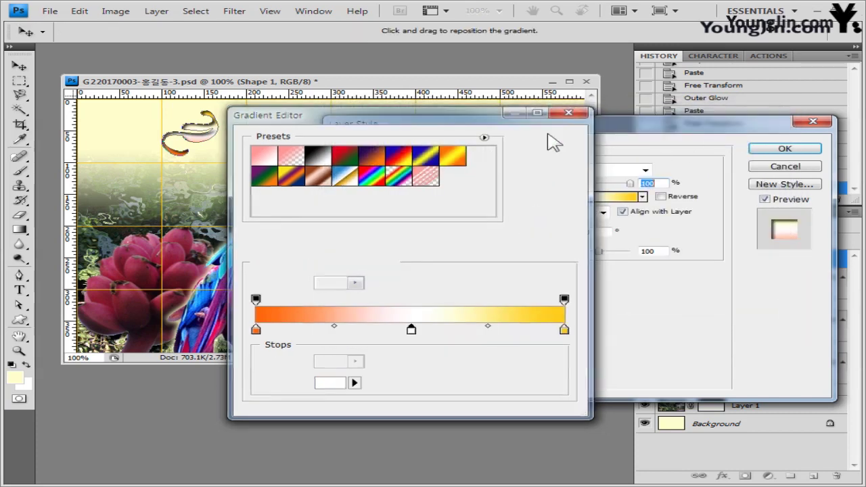
drag(590, 125, 567, 172)
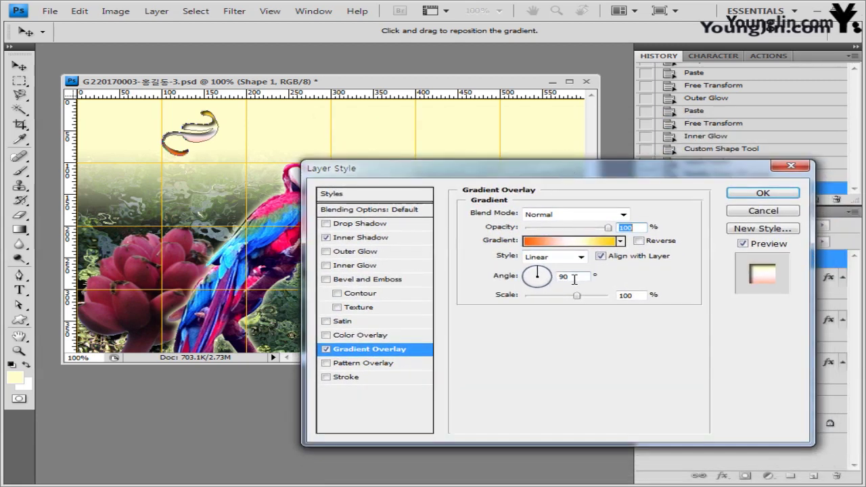
click(775, 193)
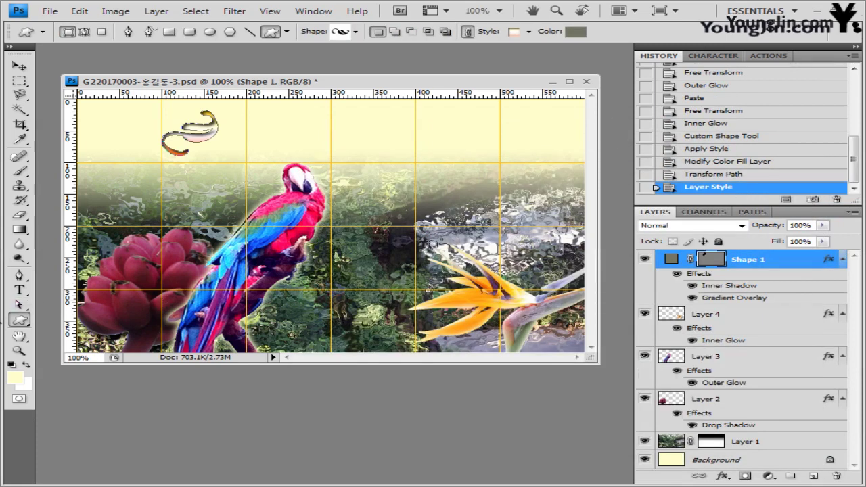
Step: Load the Animals shape set and draw the flying bird near the top right
click(354, 32)
click(557, 53)
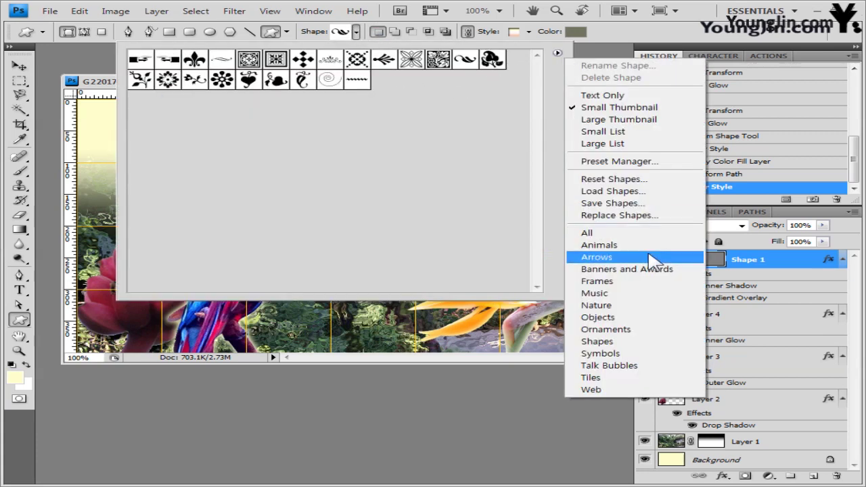
click(589, 246)
click(386, 226)
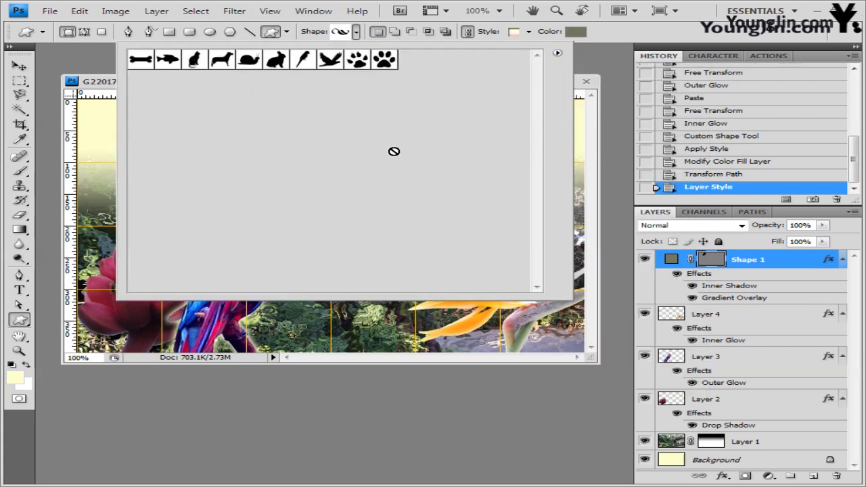
click(331, 68)
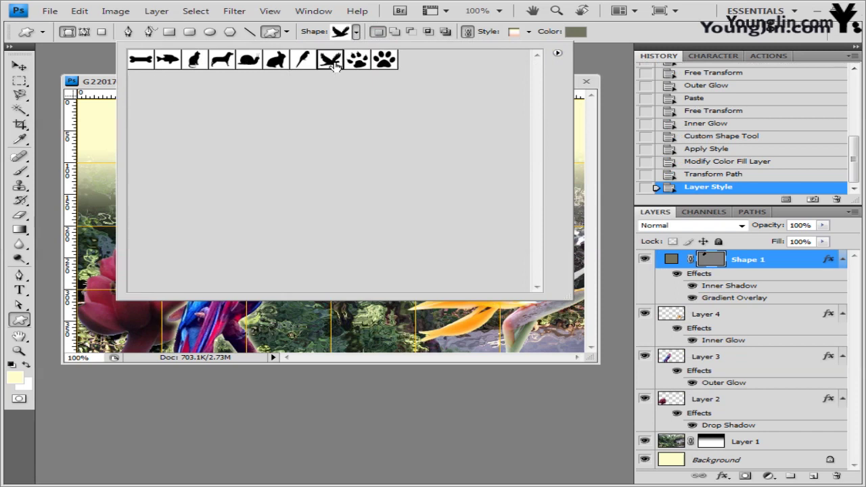
click(105, 86)
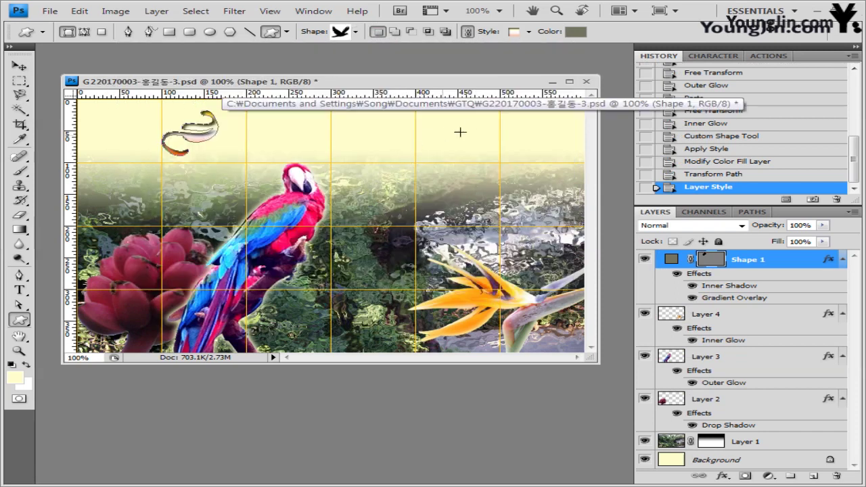
drag(469, 113, 517, 146)
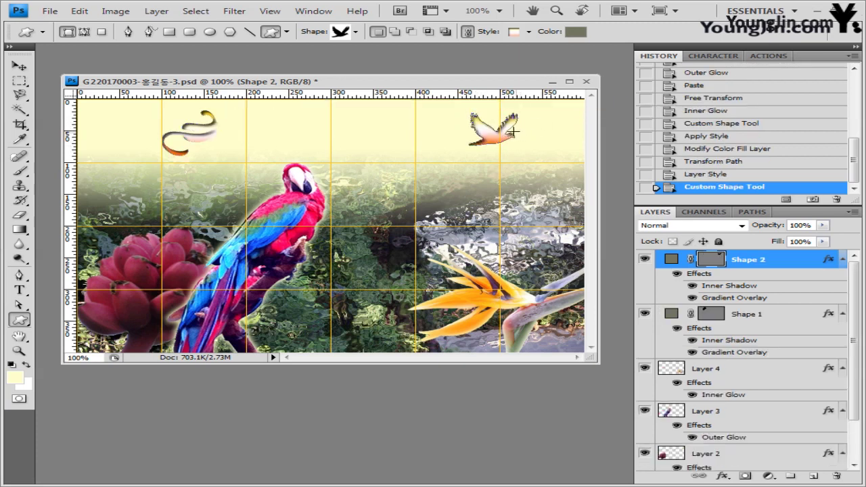
Step: Set the bird's style to None, fill it pale yellow #ffffcc, and enlarge it slightly
click(529, 32)
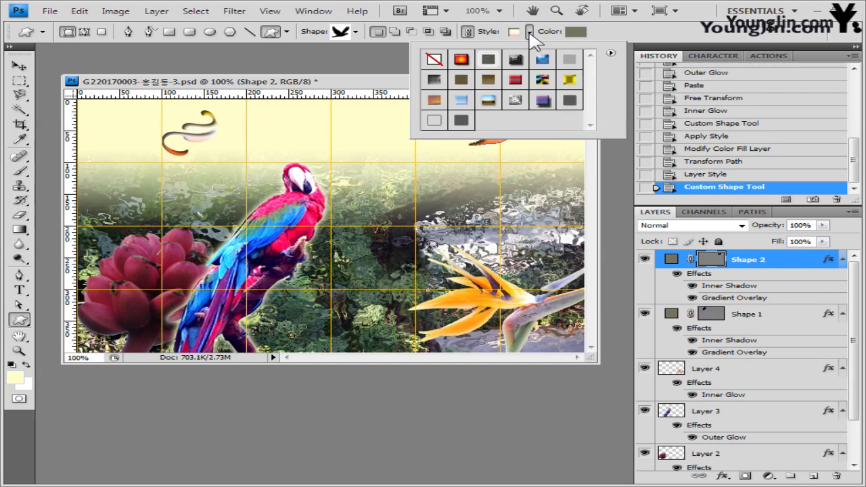
click(437, 60)
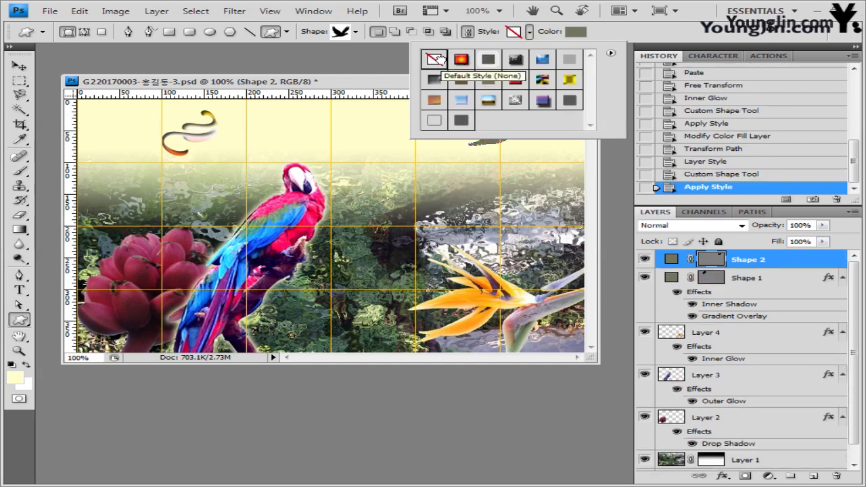
click(574, 33)
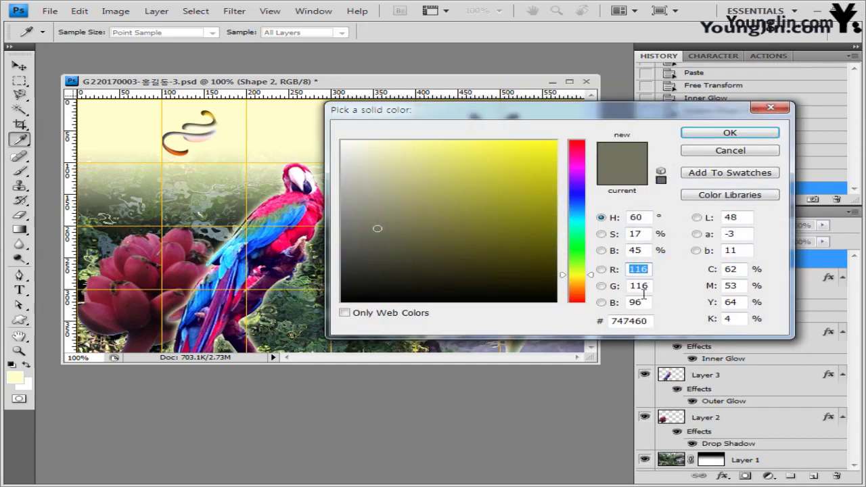
double_click(646, 321)
text(ffffcc)
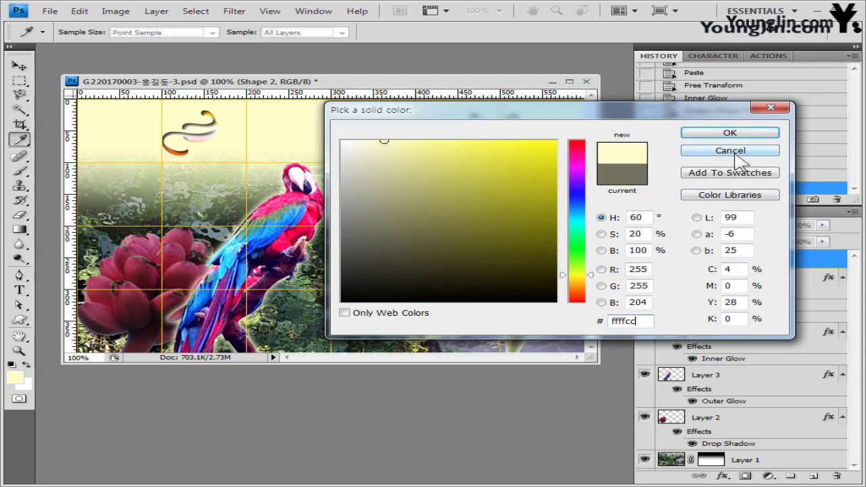
click(731, 133)
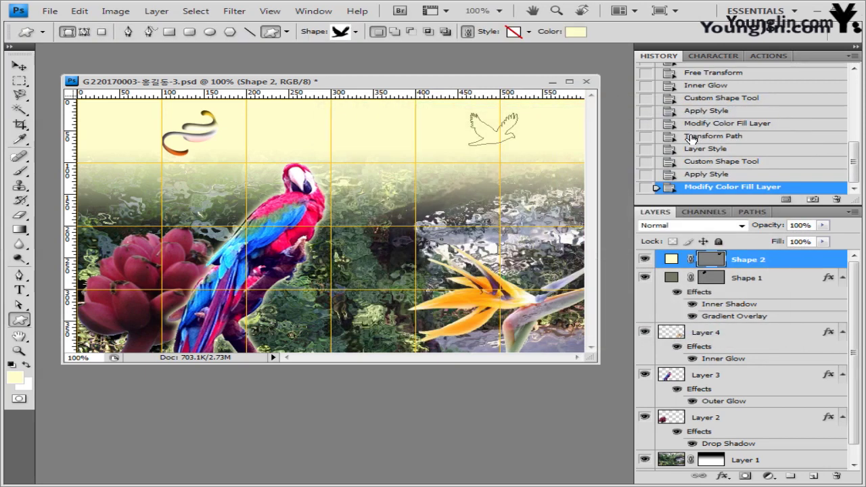
key(ctrl+t)
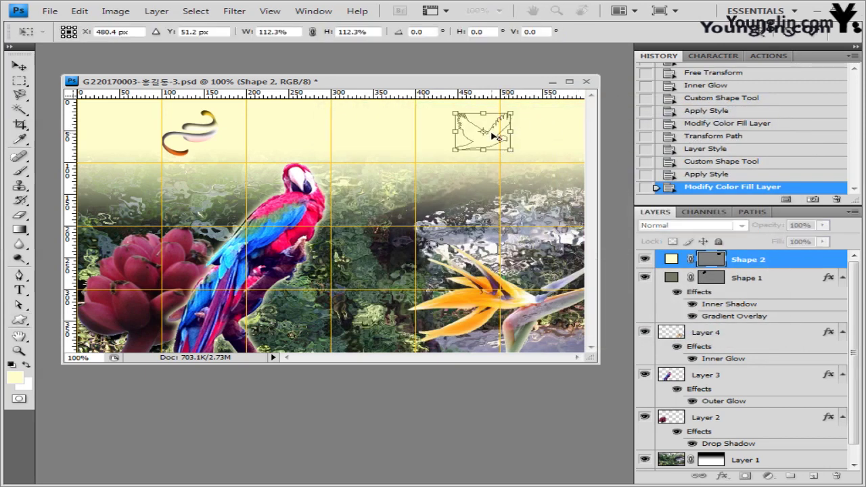
key(Return)
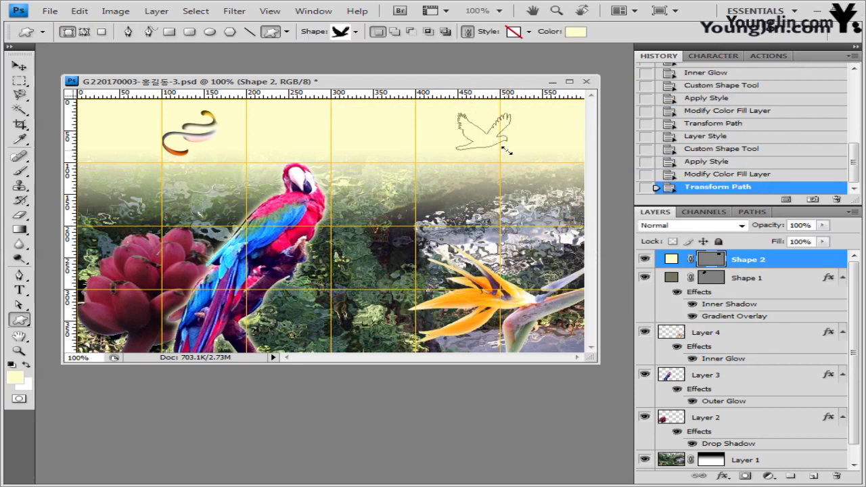
Step: Add a Bevel and Emboss with size 1 to Shape 2
click(723, 476)
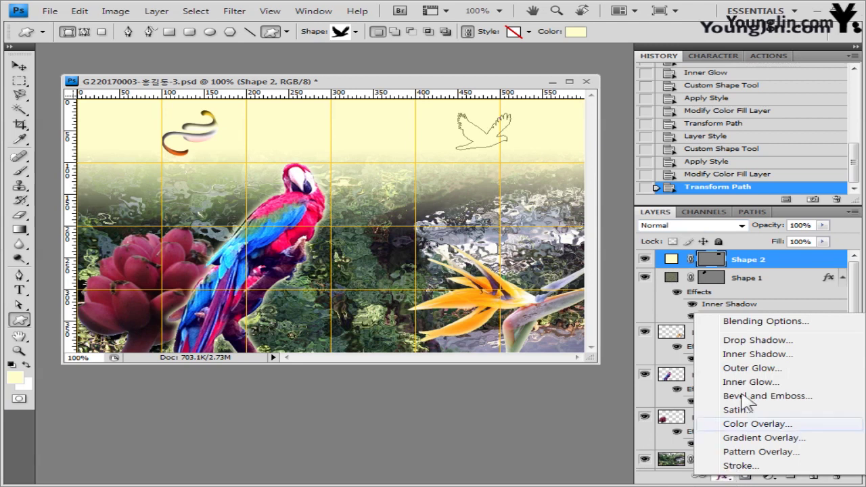
click(786, 398)
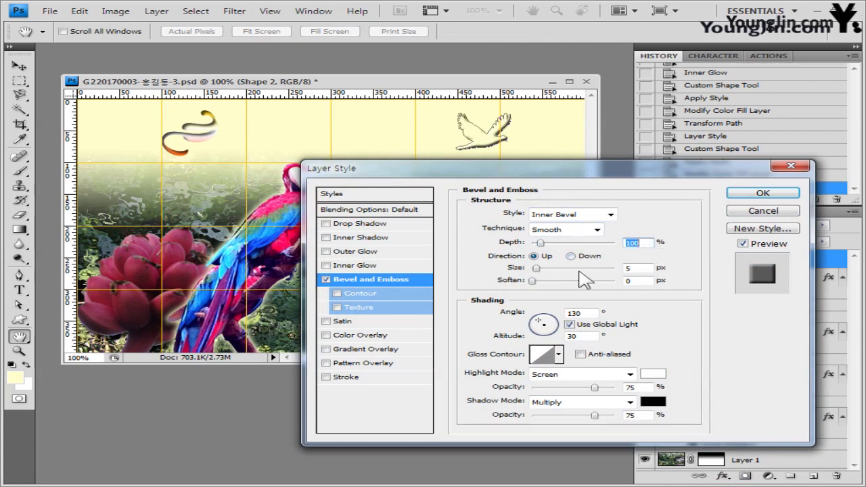
double_click(637, 267)
text(1)
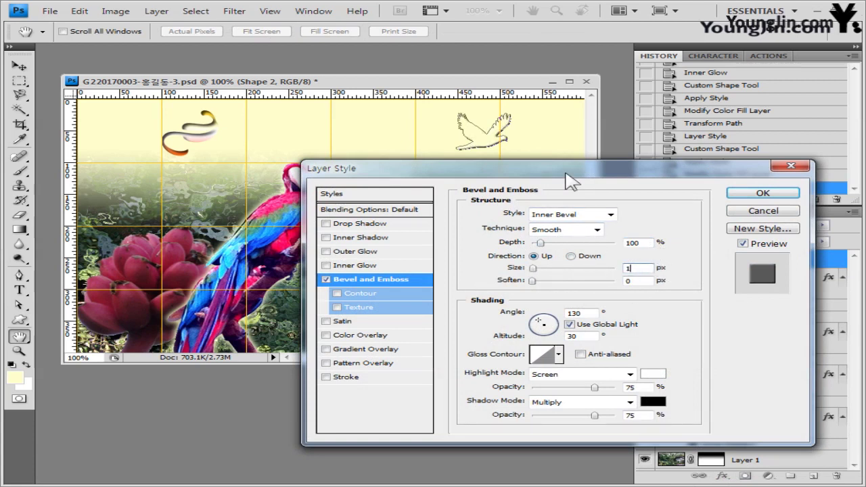
drag(572, 173, 573, 165)
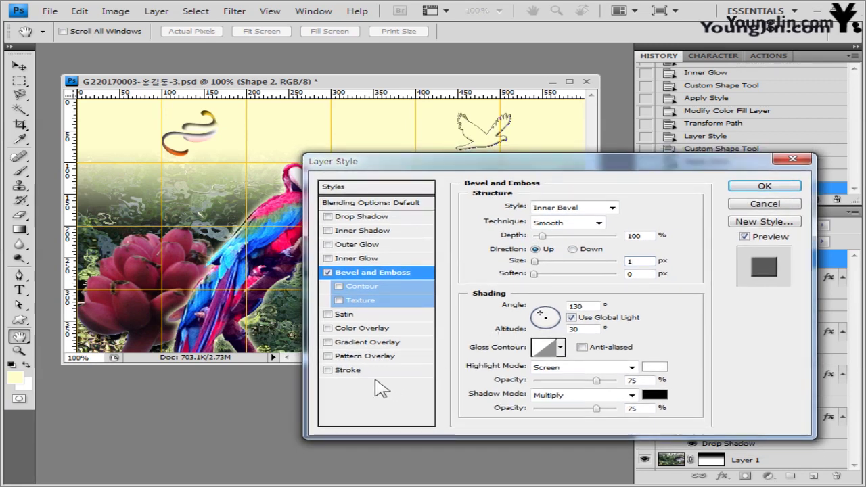
Step: Add a purple #663366 stroke and apply both effects
click(348, 370)
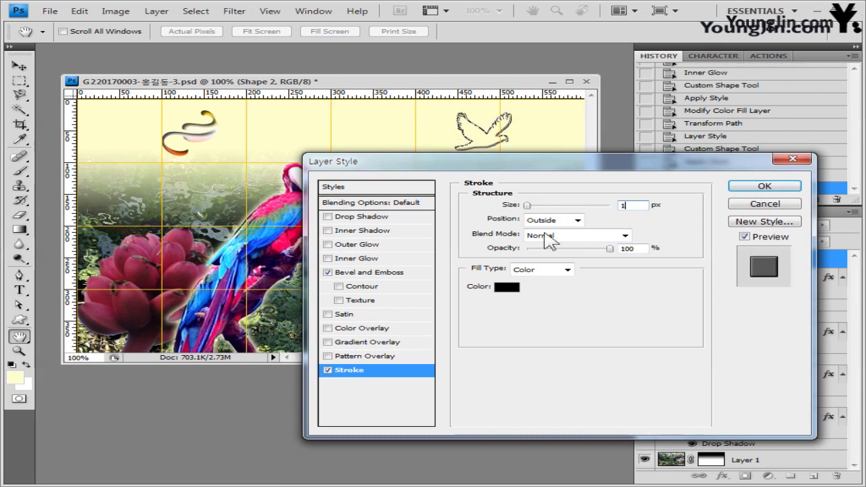
click(507, 287)
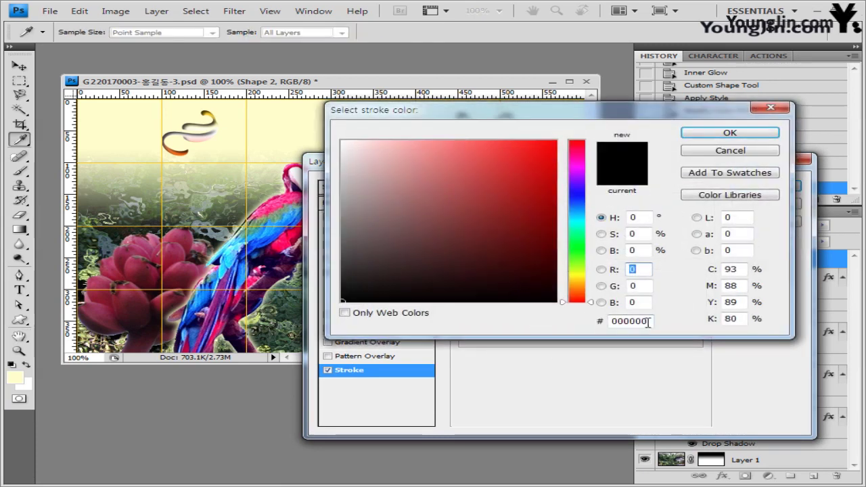
double_click(629, 321)
text(663366)
click(738, 134)
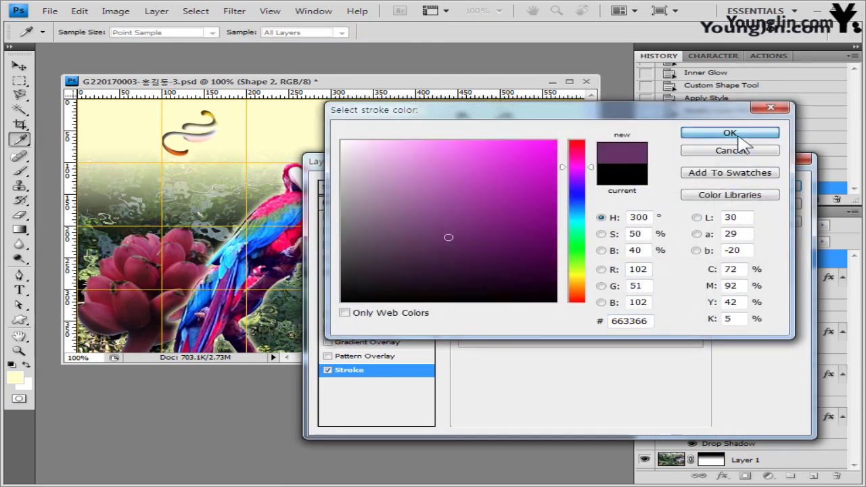
click(762, 187)
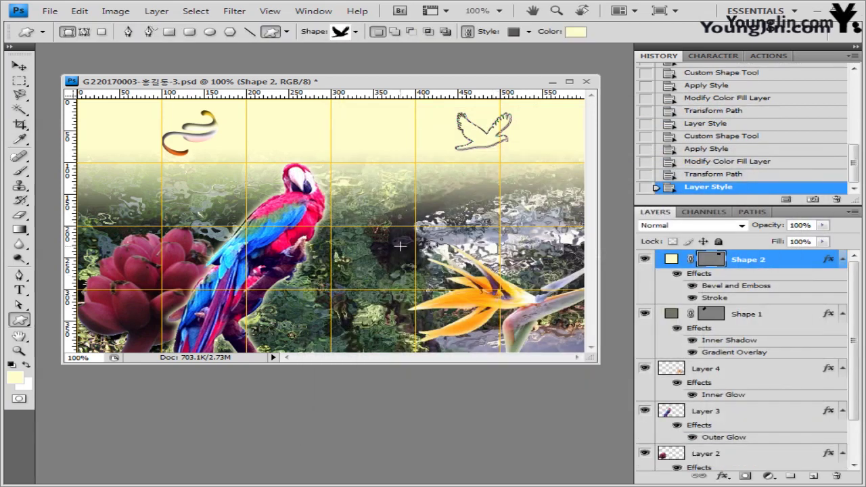
Step: Set the type options to 바탕 font, 25 pt, black, with Crisp anti-aliasing
click(19, 289)
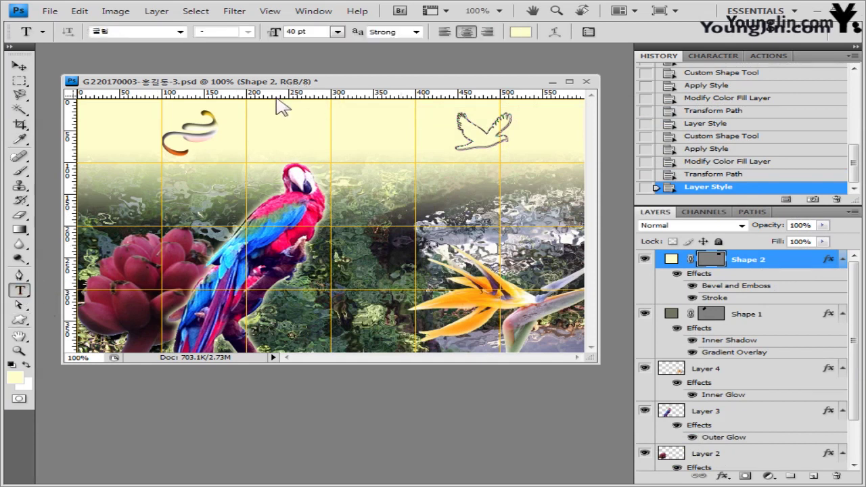
click(157, 32)
click(180, 32)
scroll(176, 135, down, 10)
click(261, 45)
click(313, 31)
key(i)
click(520, 32)
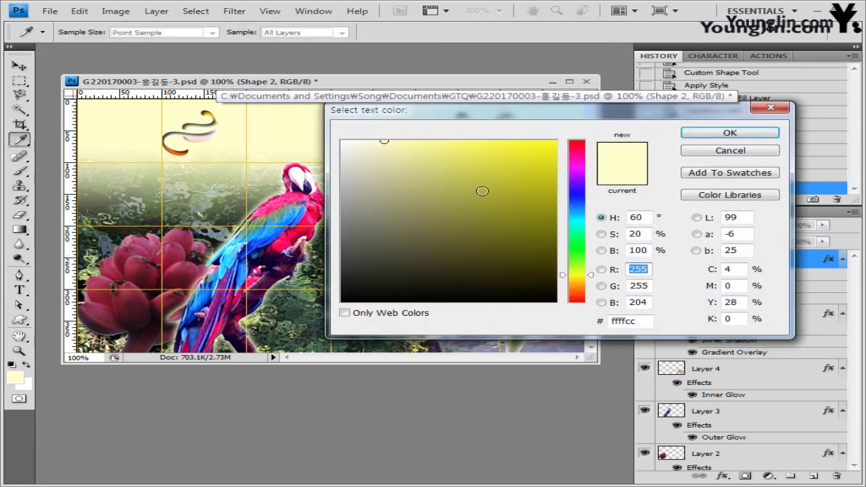
drag(482, 189, 342, 303)
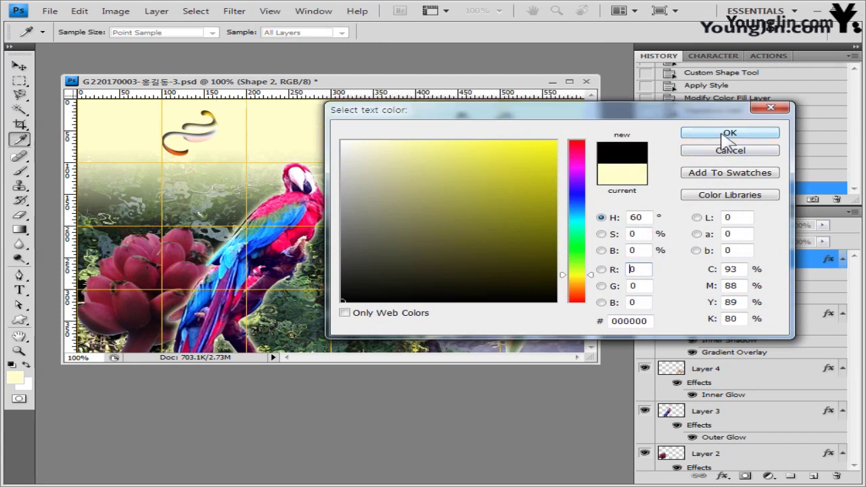
click(729, 133)
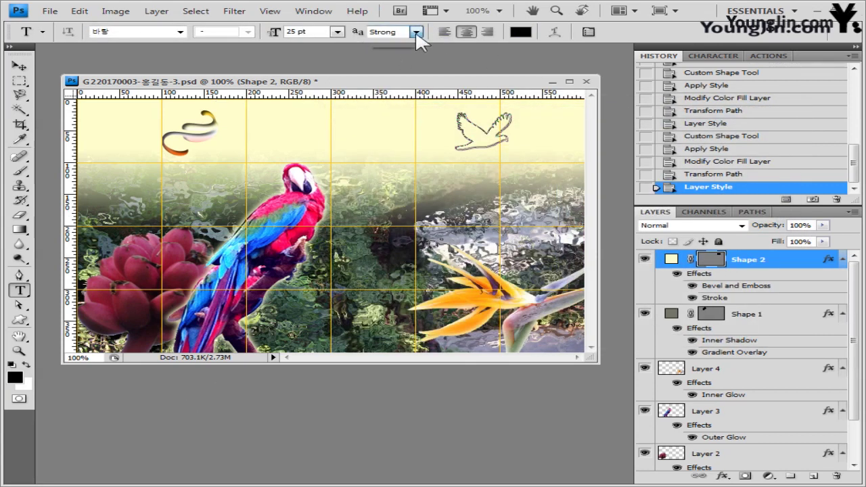
click(417, 32)
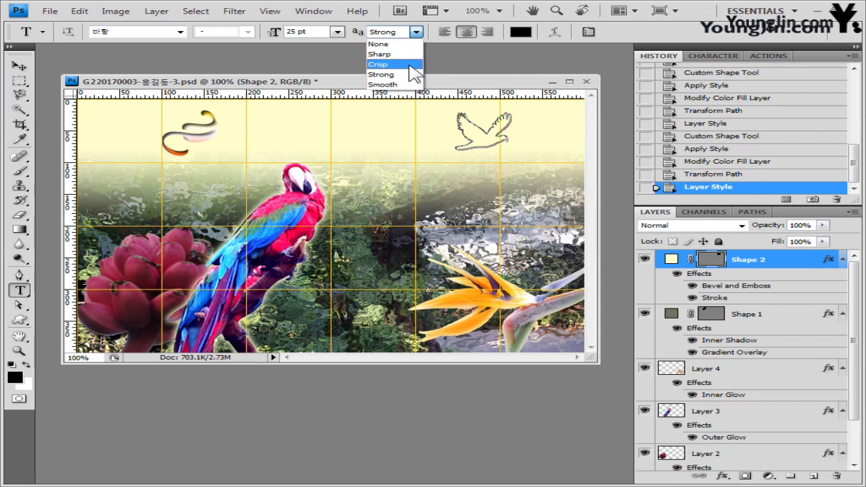
click(409, 65)
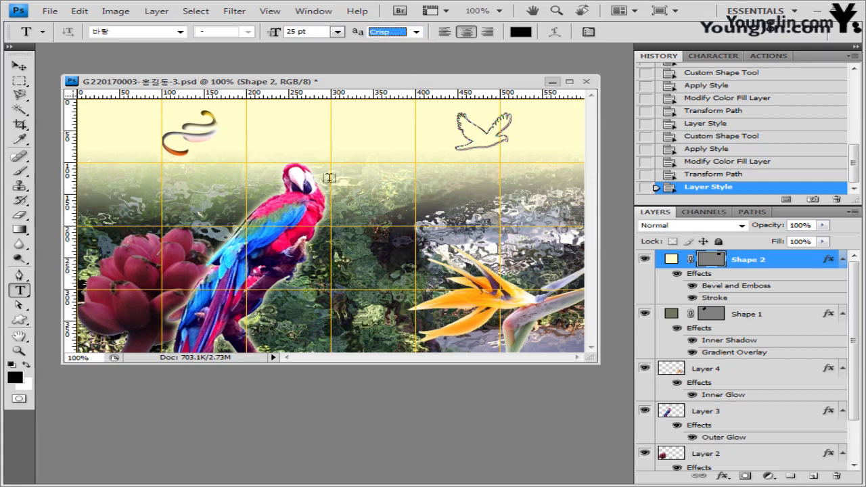
Step: Place the 'Botanical Garden' title across the top centre and commit it
click(268, 128)
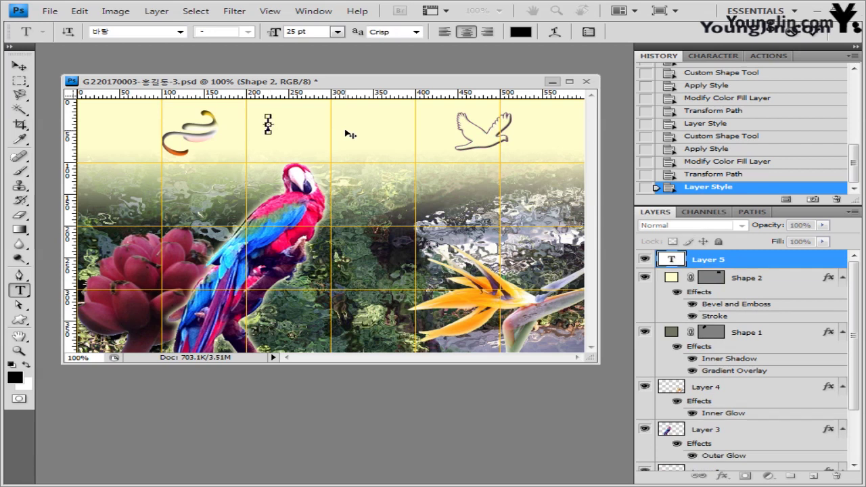
text(Botanical Garden)
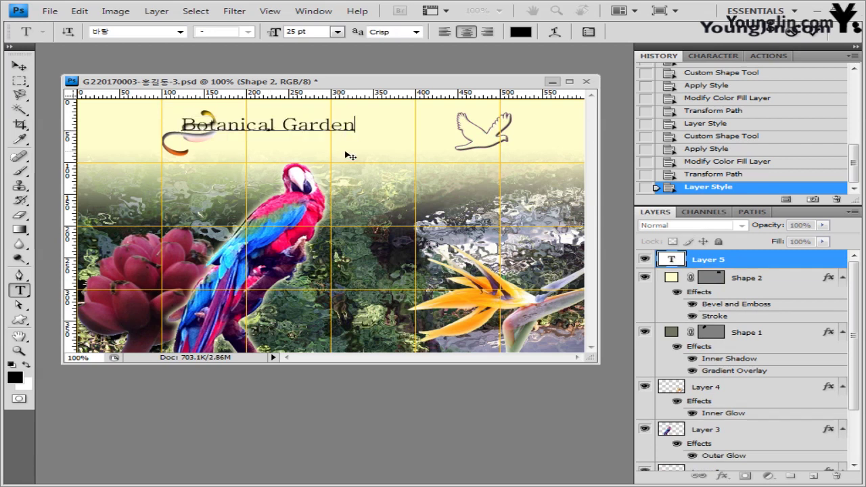
drag(346, 156, 407, 154)
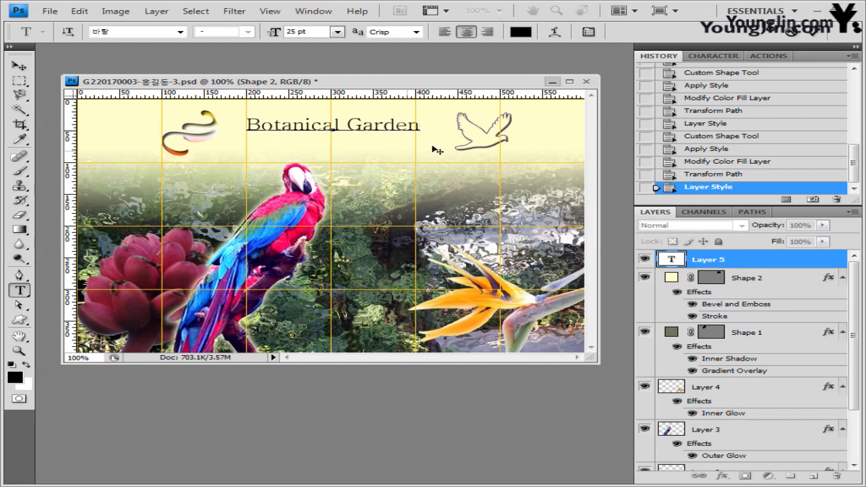
key(ctrl+Return)
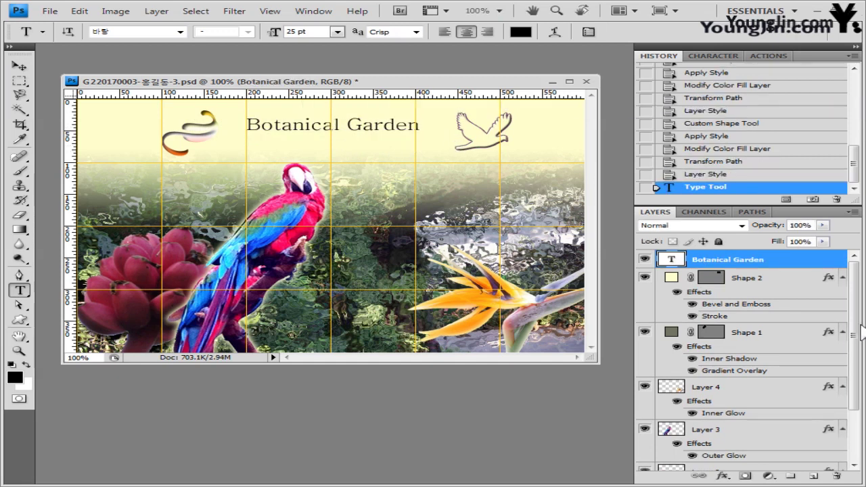
Step: Add a drop shadow and 2 px white #ffffff stroke to the title, then nudge it up
click(721, 477)
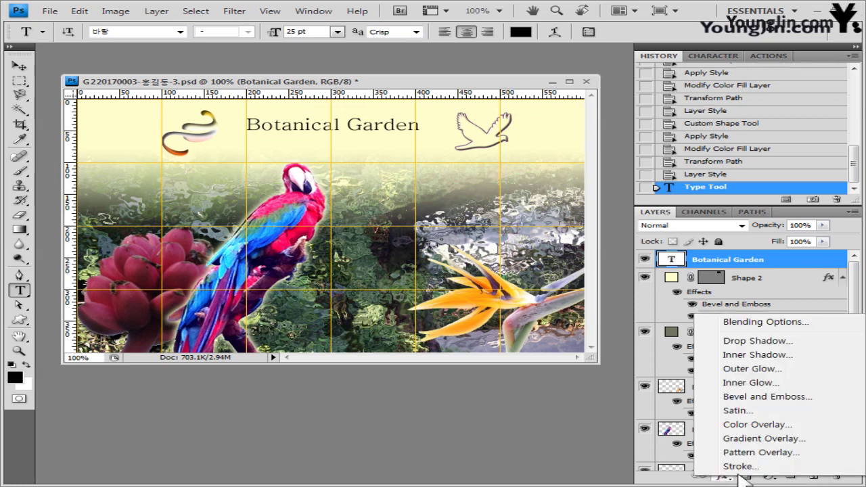
click(778, 342)
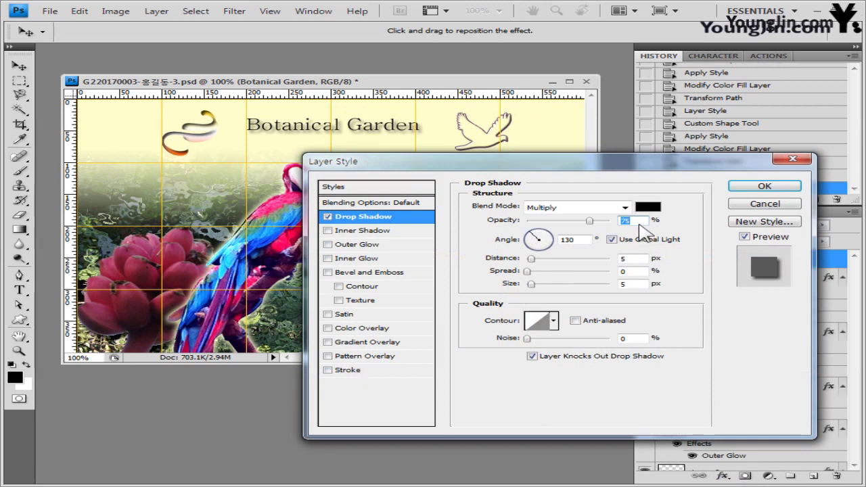
click(353, 372)
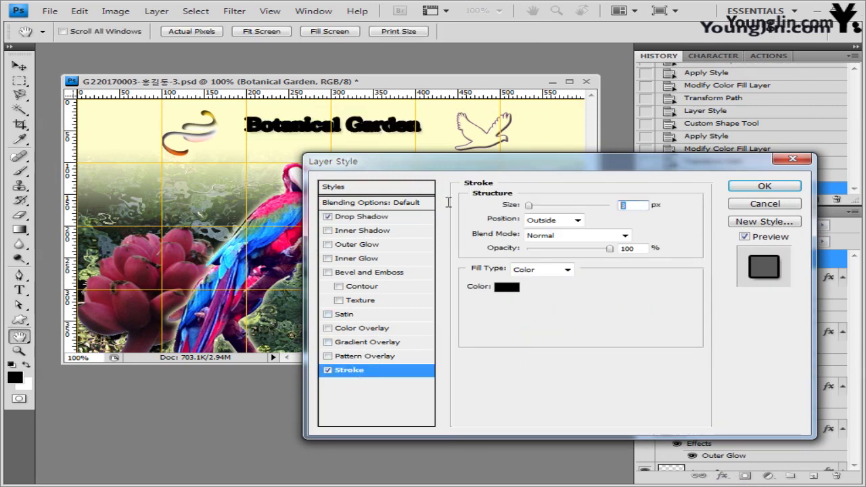
text(2)
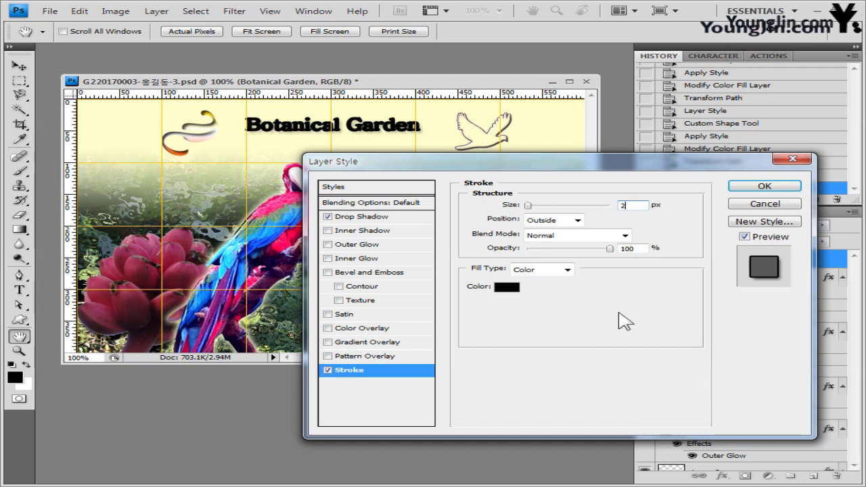
click(507, 287)
drag(394, 146, 342, 141)
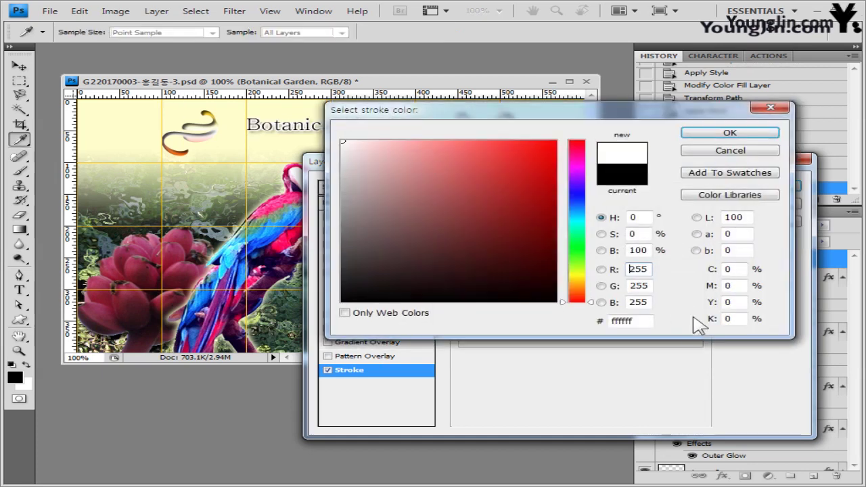
drag(651, 323, 403, 324)
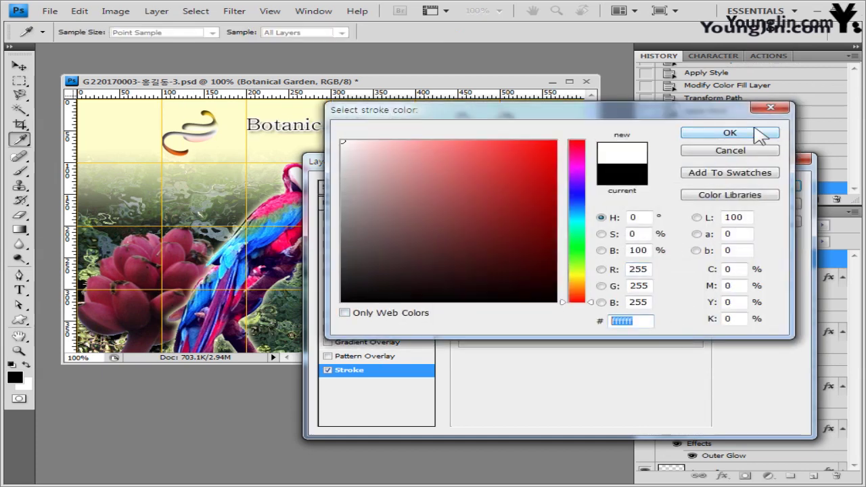
click(761, 133)
click(765, 186)
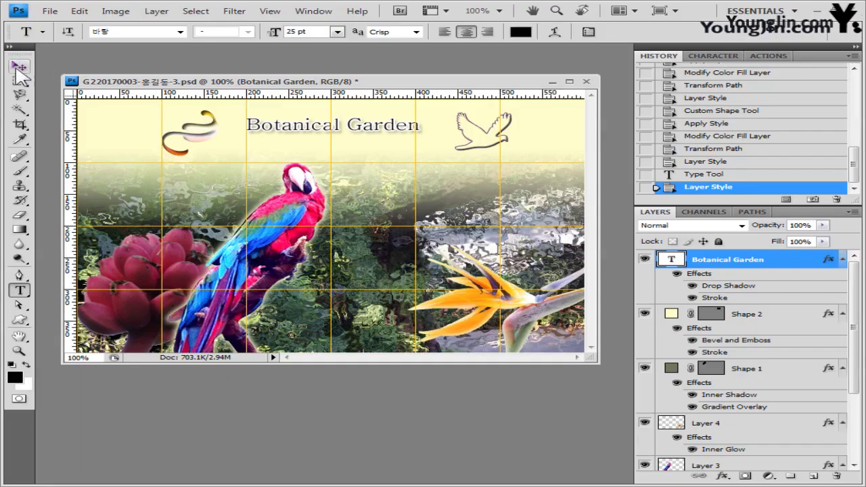
click(19, 66)
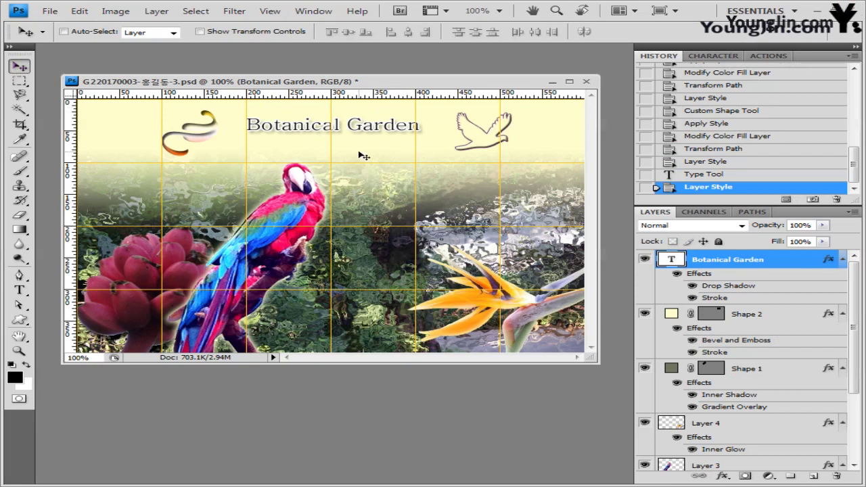
key(Up)
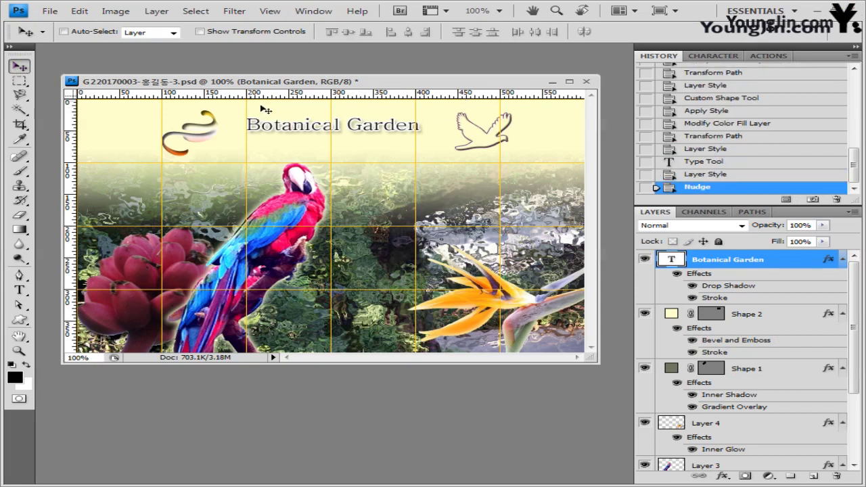
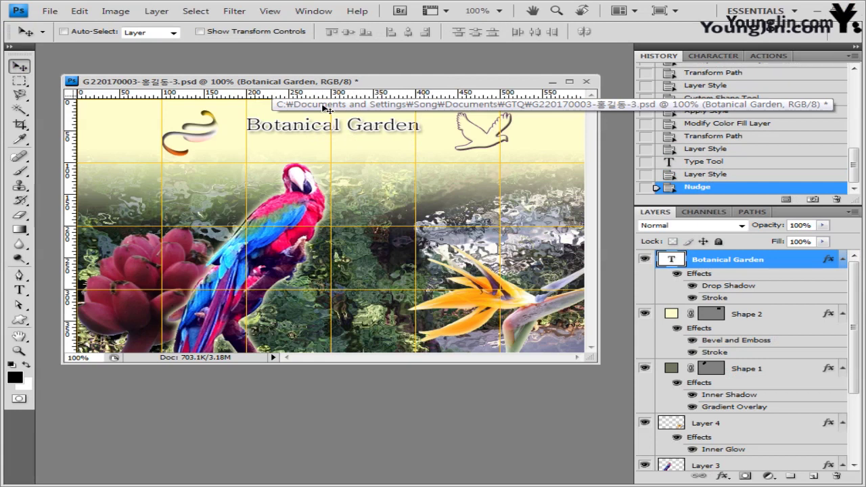
Step: Nudge the Botanical Garden title and add the Korean line '새와 꽃나무 이야기' centred below it
key(Up)
key(Up)
key(Up)
key(Up)
key(Up)
key(Up)
key(Up)
key(Right)
key(Right)
key(Right)
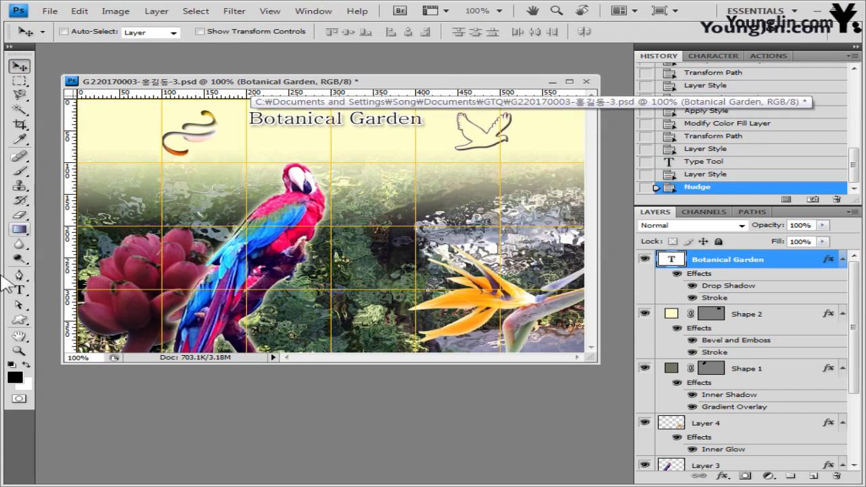
click(19, 289)
click(245, 153)
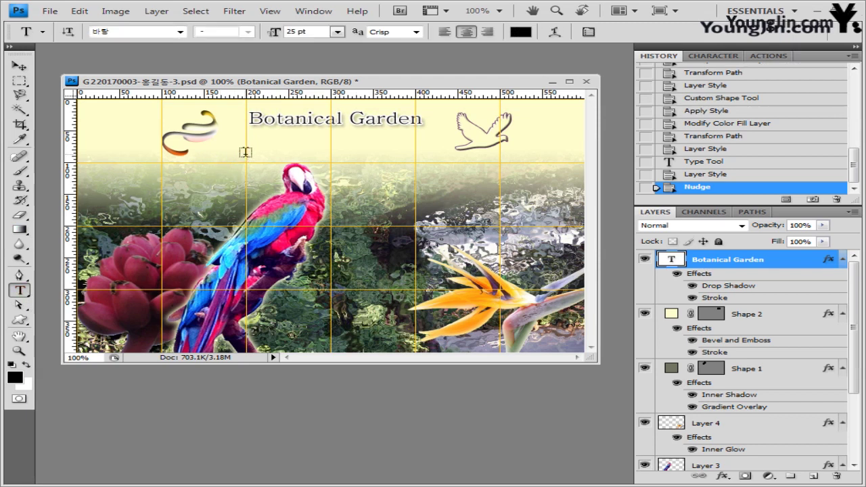
text(새와 꽃나무 이야기)
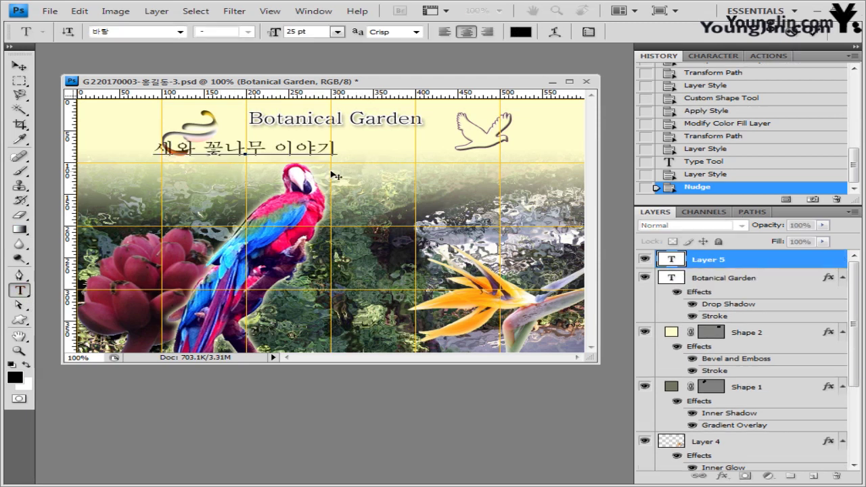
drag(334, 175, 415, 175)
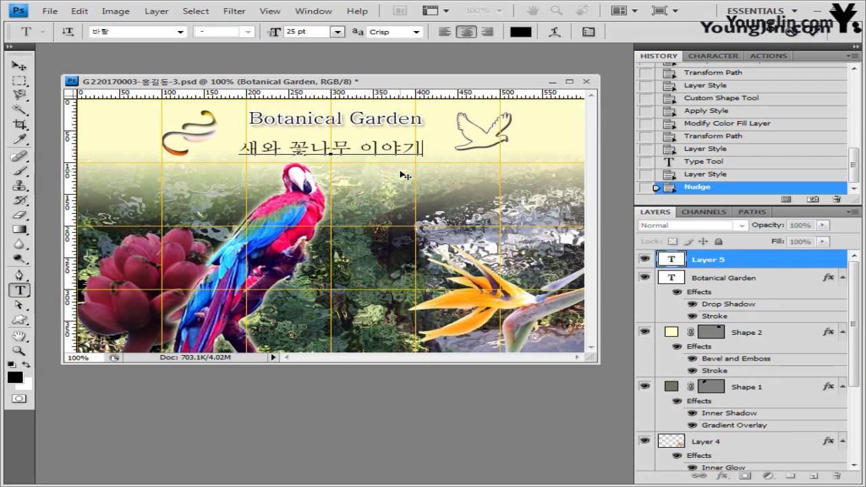
key(ctrl+a)
key(ctrl+Return)
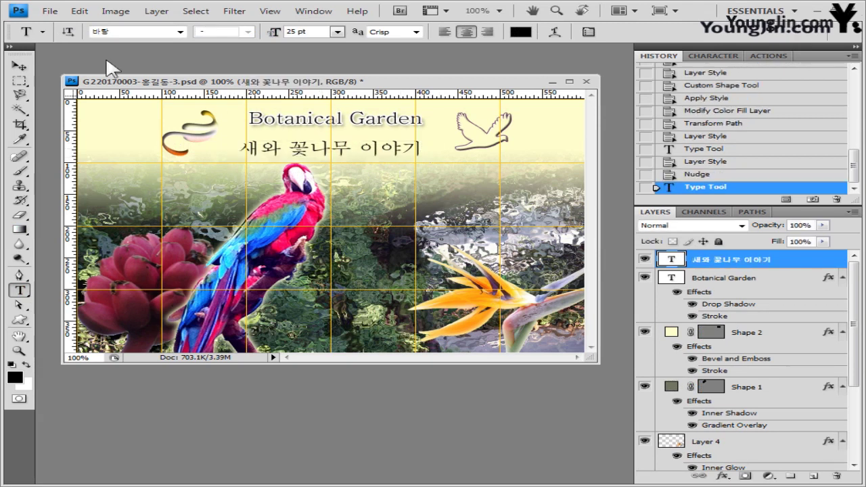
Step: Select the whole Korean line to change its font
click(266, 149)
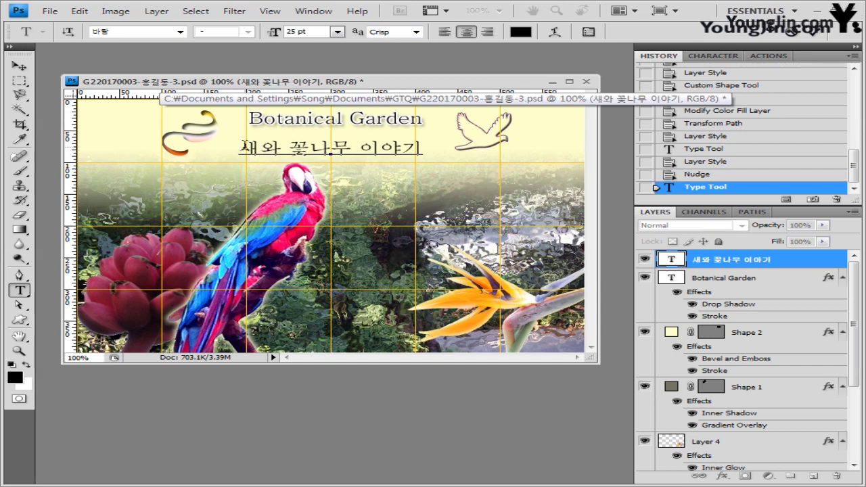
drag(245, 145, 452, 147)
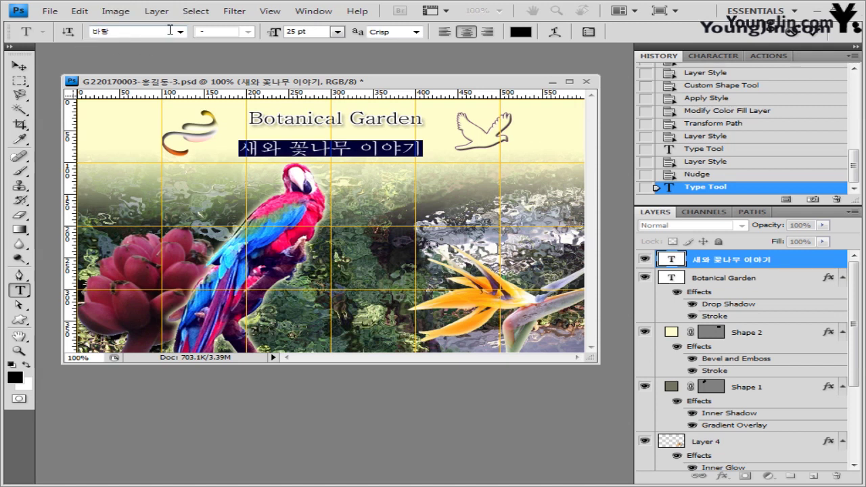
text(he)
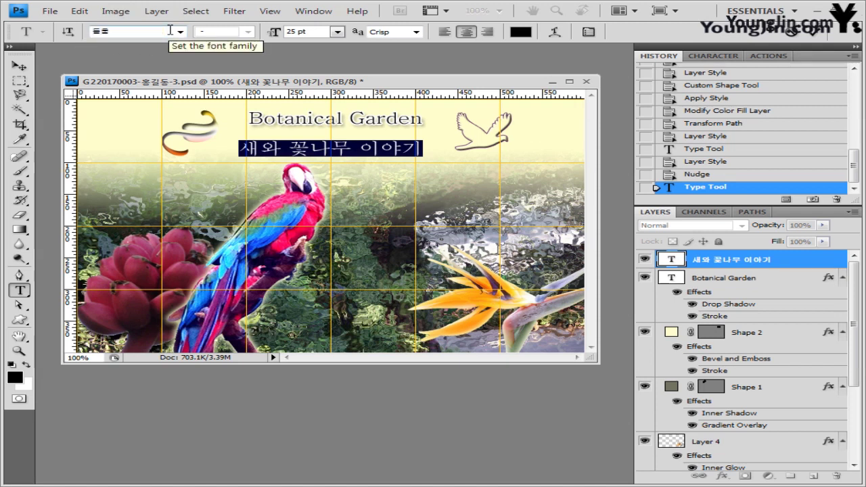
Step: Give the Korean subtitle a new font, 30 pt size, Strong anti-aliasing and black colour
click(180, 31)
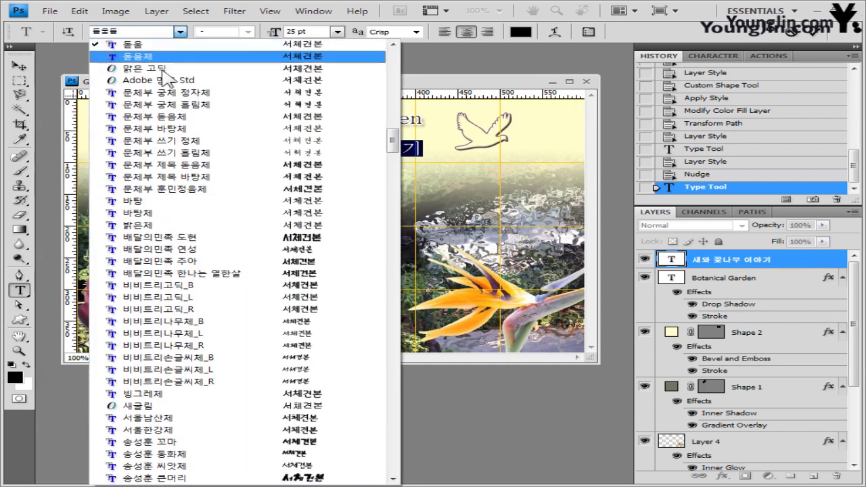
click(282, 46)
click(310, 30)
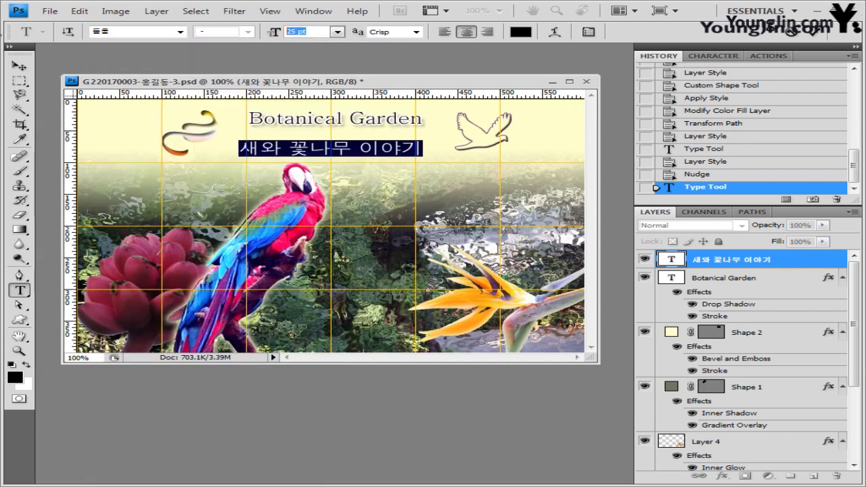
text(30)
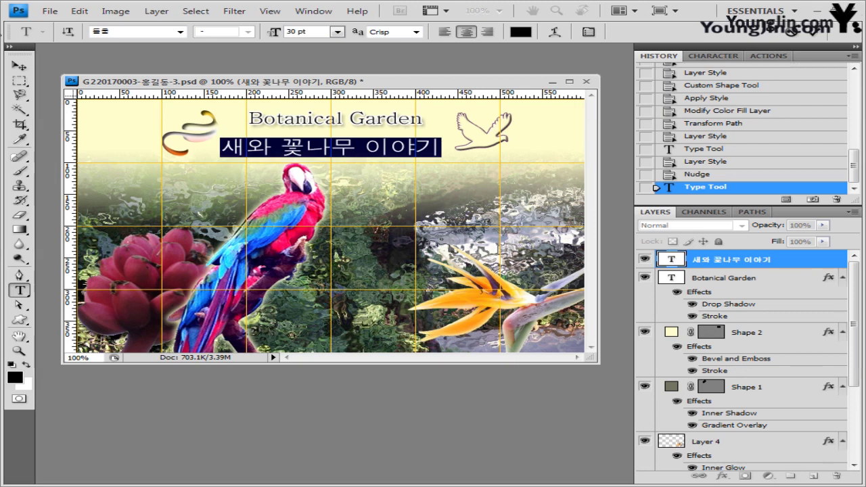
click(416, 32)
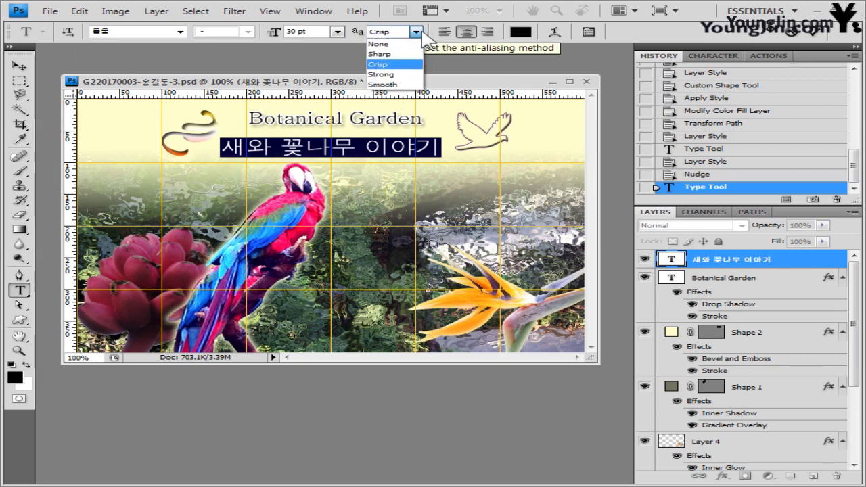
click(405, 73)
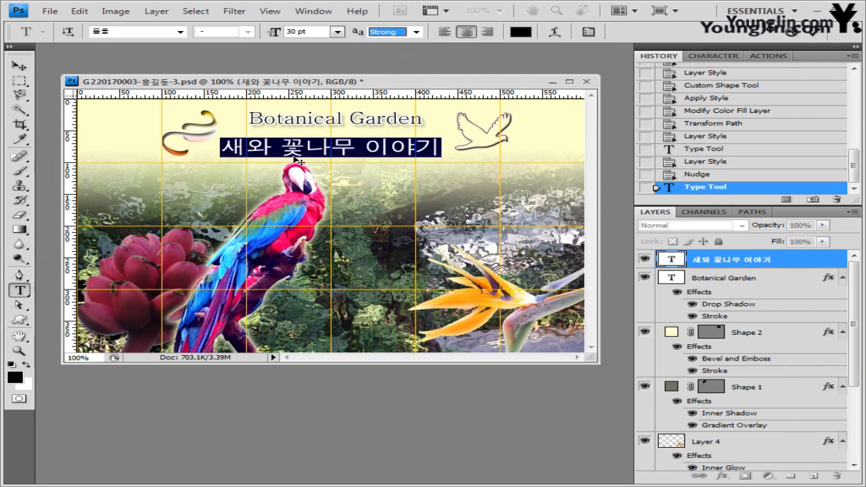
click(526, 31)
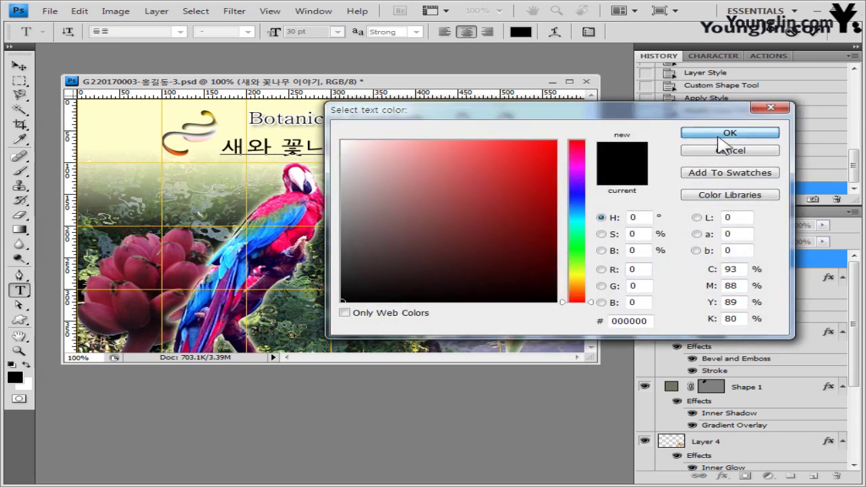
click(728, 133)
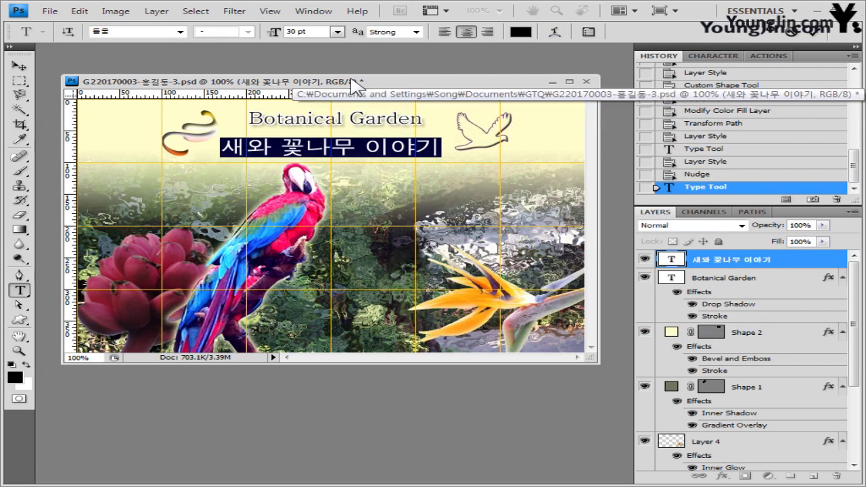
key(ctrl+Return)
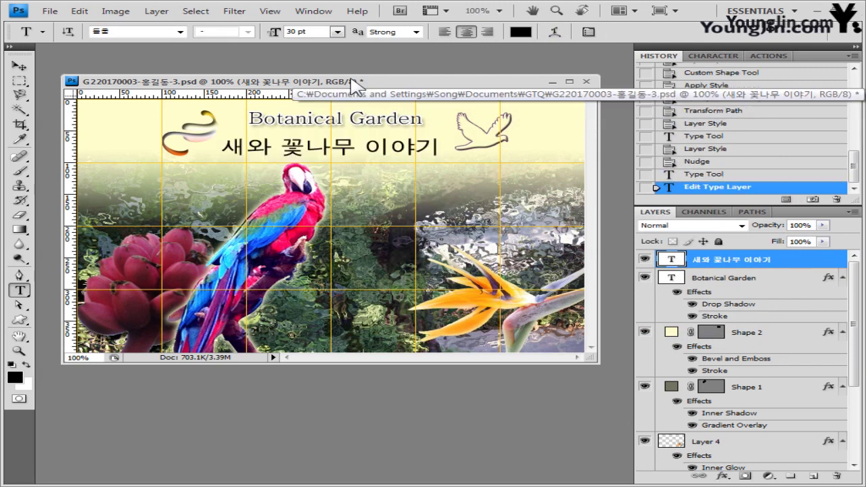
Step: Warp the Korean subtitle with the Arc Lower style at a +21 bend
click(555, 33)
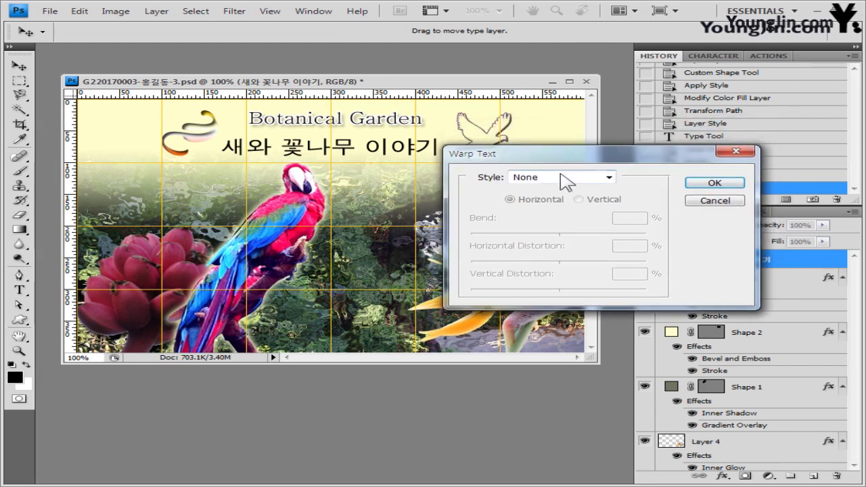
click(572, 178)
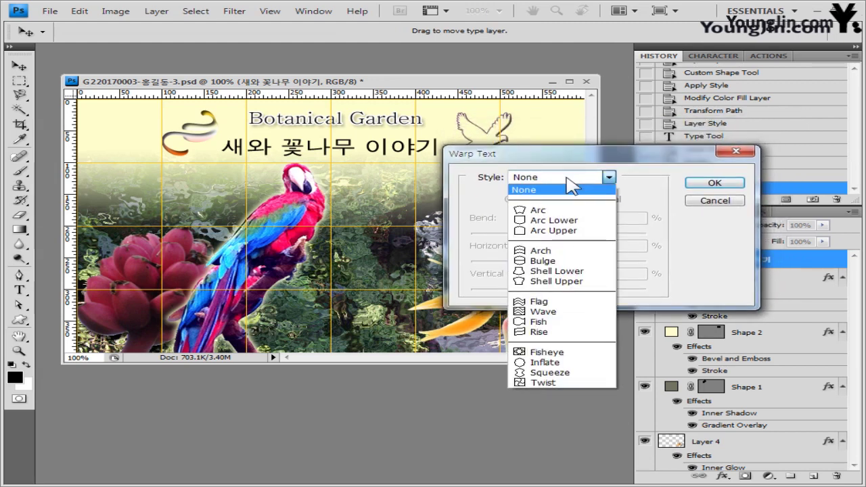
click(561, 221)
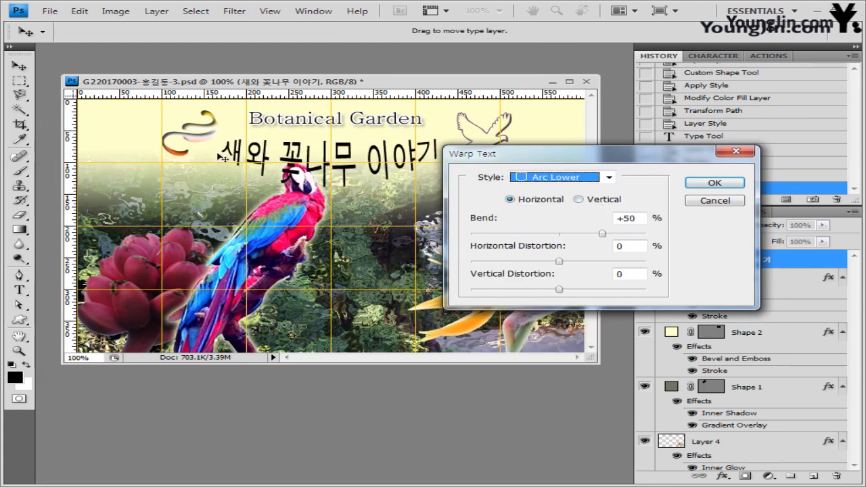
drag(509, 162, 538, 132)
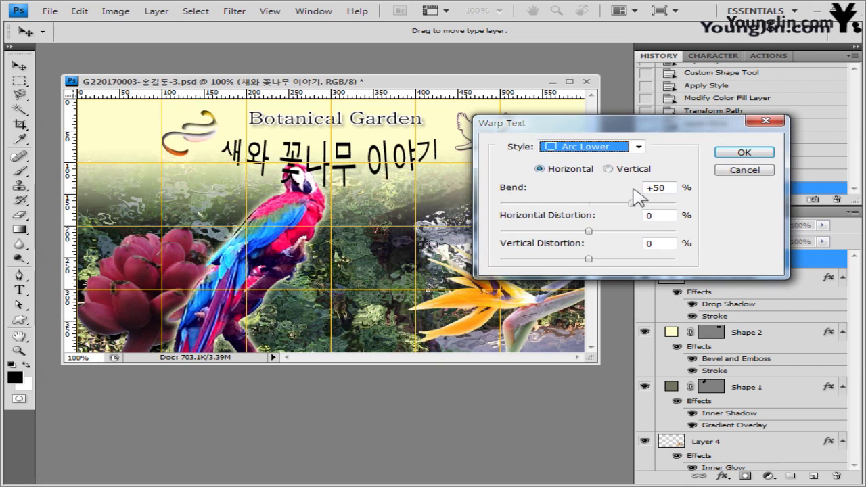
drag(632, 203, 607, 206)
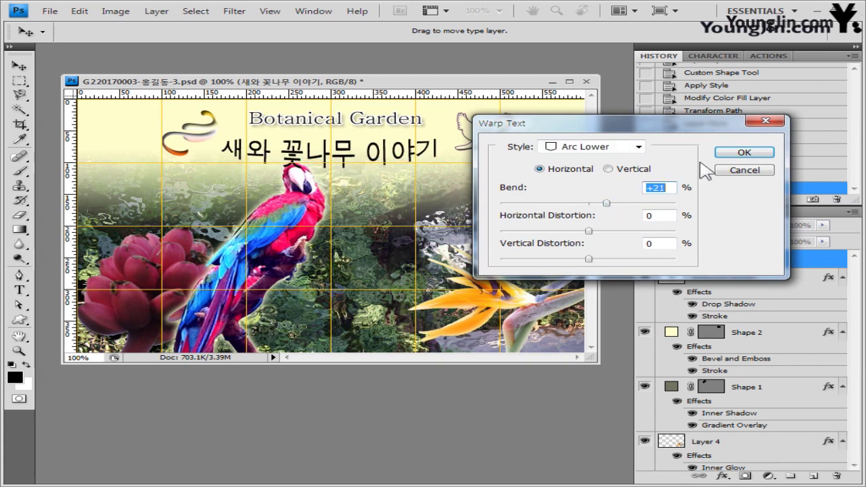
click(740, 157)
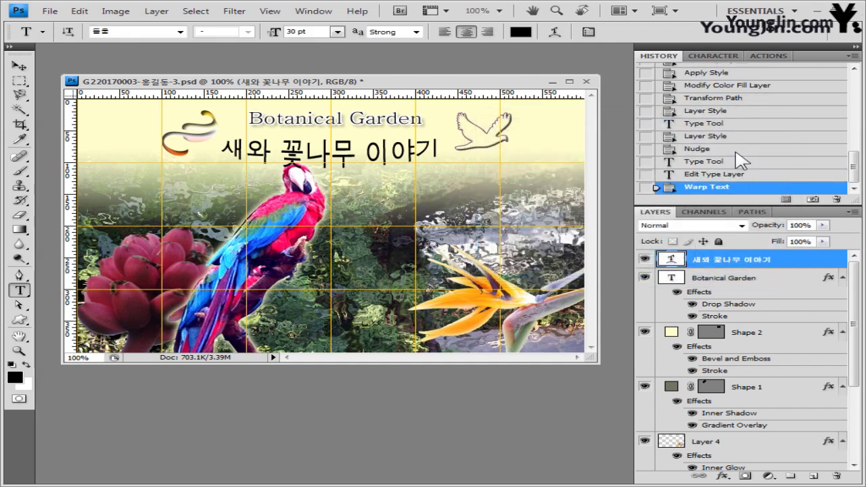
Step: Add a 2 px pink #cc99cc stroke effect to the Korean subtitle layer
click(723, 477)
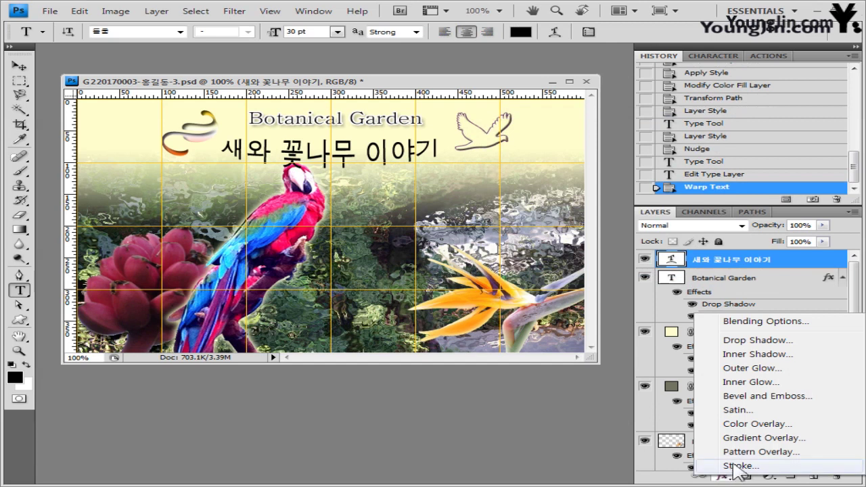
click(740, 467)
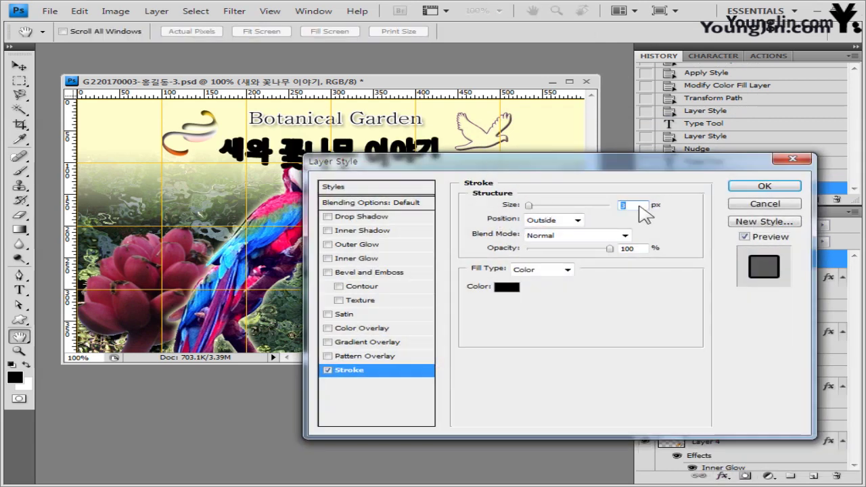
text(2)
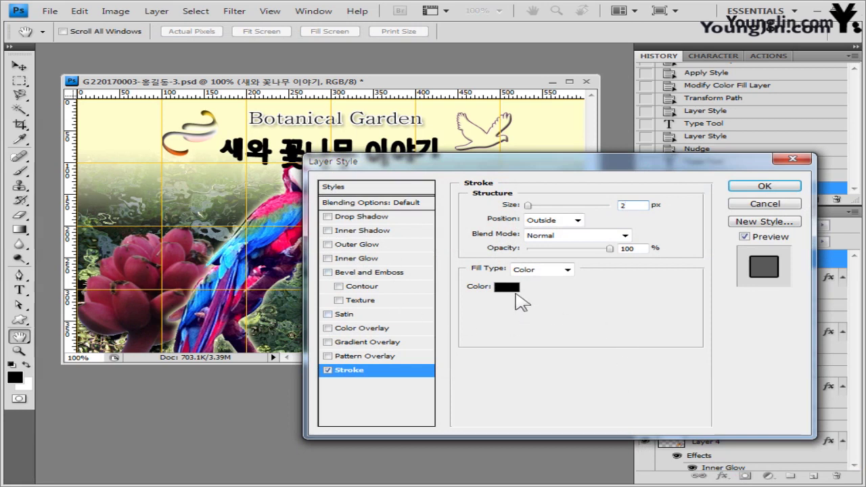
click(516, 291)
double_click(646, 321)
text(cc99cc)
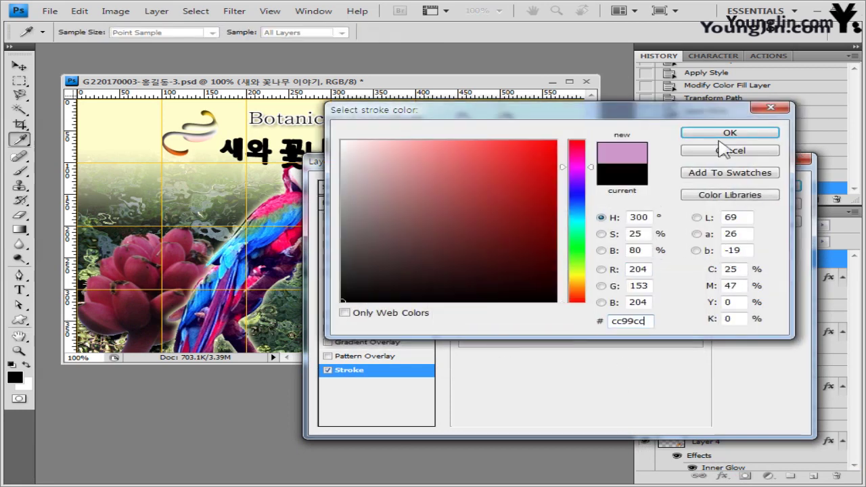
click(743, 134)
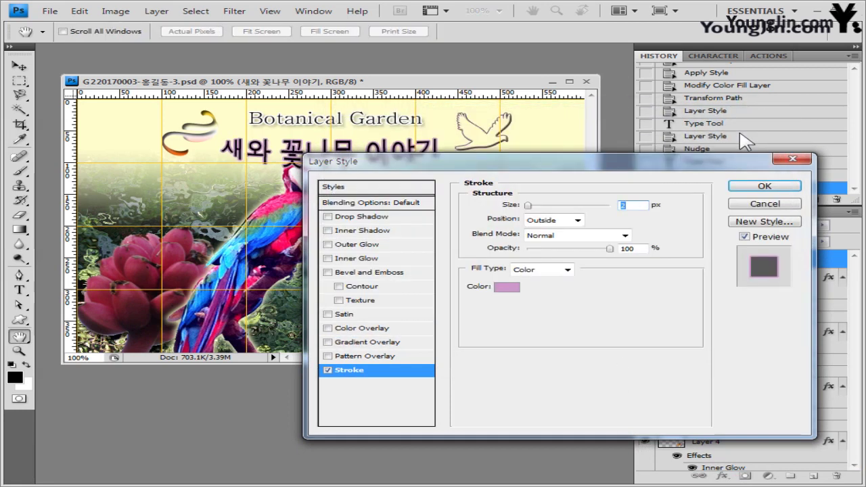
click(751, 185)
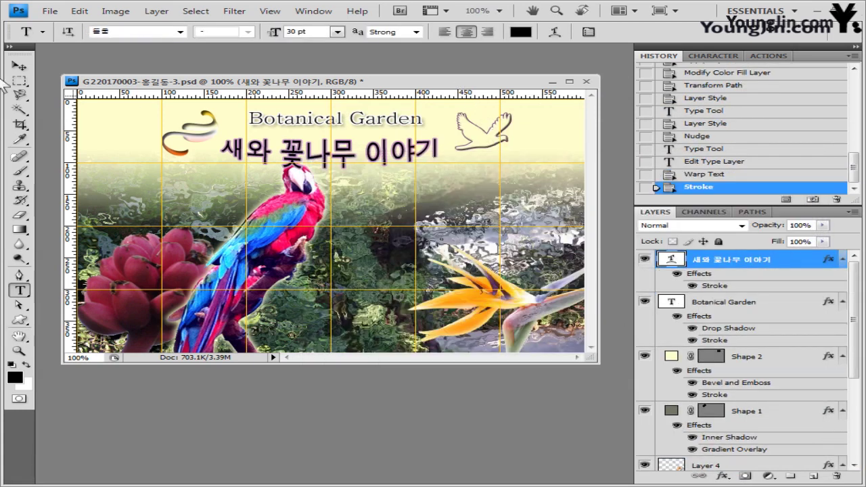
click(19, 66)
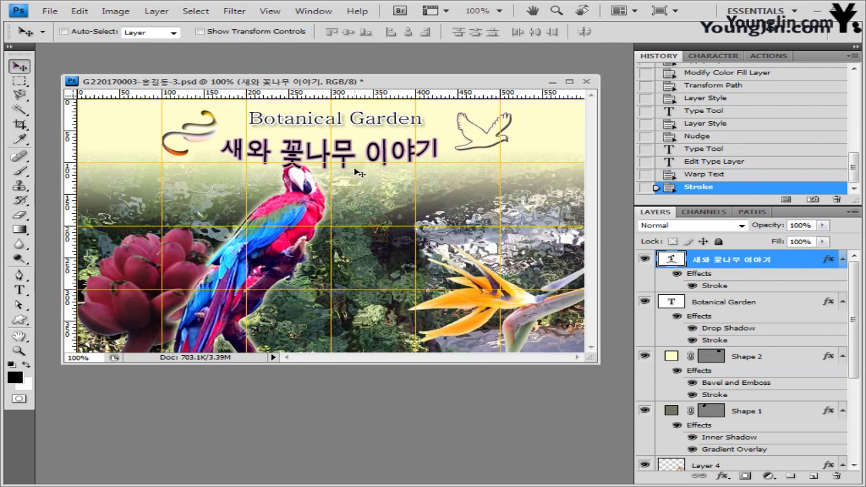
Step: Shift the Korean subtitle slightly up and right, and set Botanical Garden anti-aliasing to Strong
drag(356, 153, 356, 148)
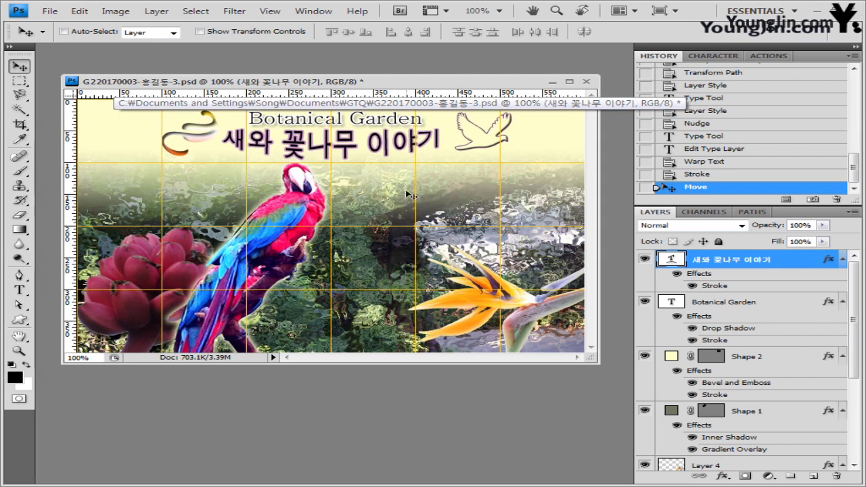
drag(388, 134, 390, 136)
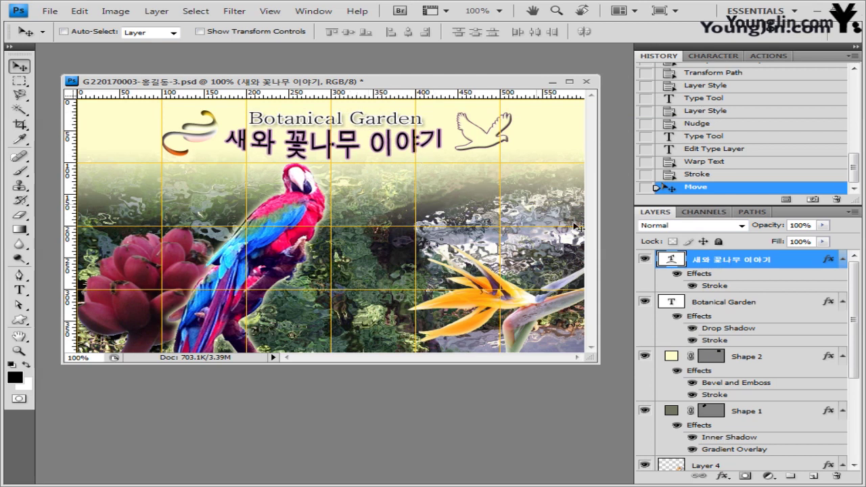
click(726, 305)
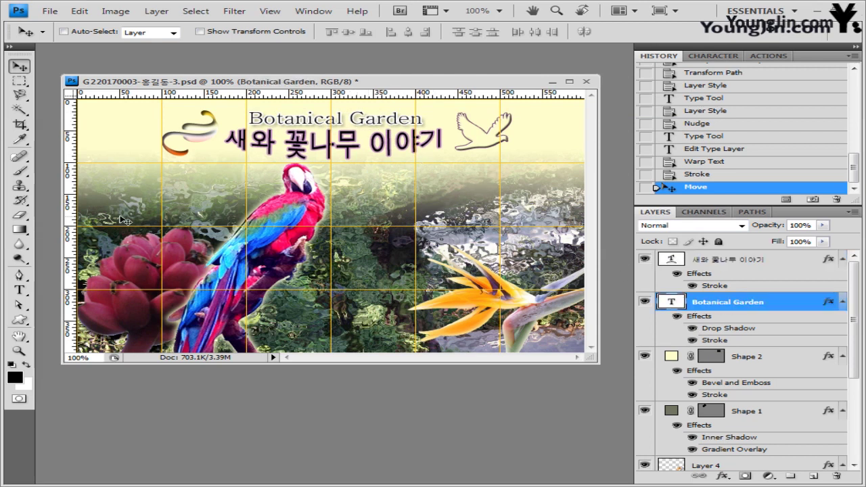
click(19, 290)
click(414, 31)
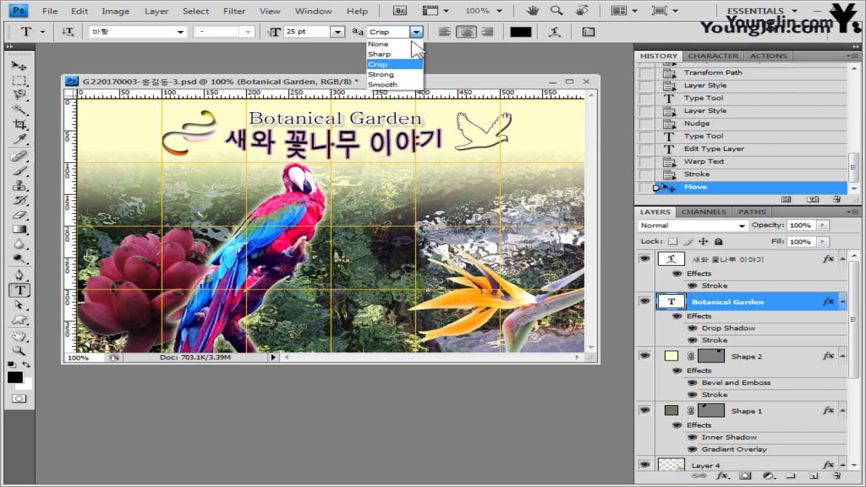
click(399, 76)
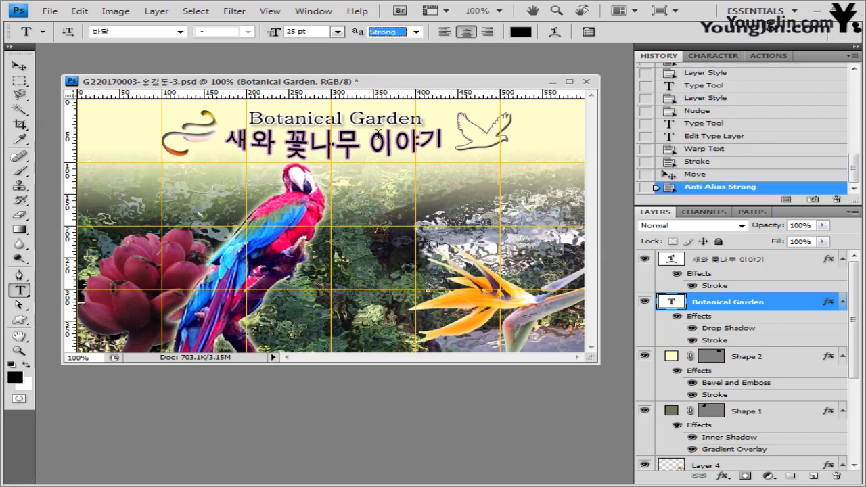
click(19, 65)
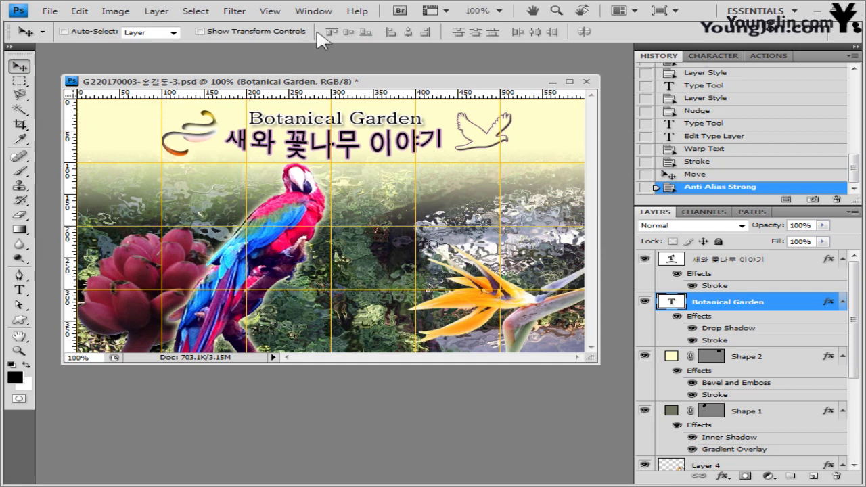
click(270, 11)
Step: Hide the grid and save a temporary PSD copy with 임시 added to the name
mouse_move(264, 201)
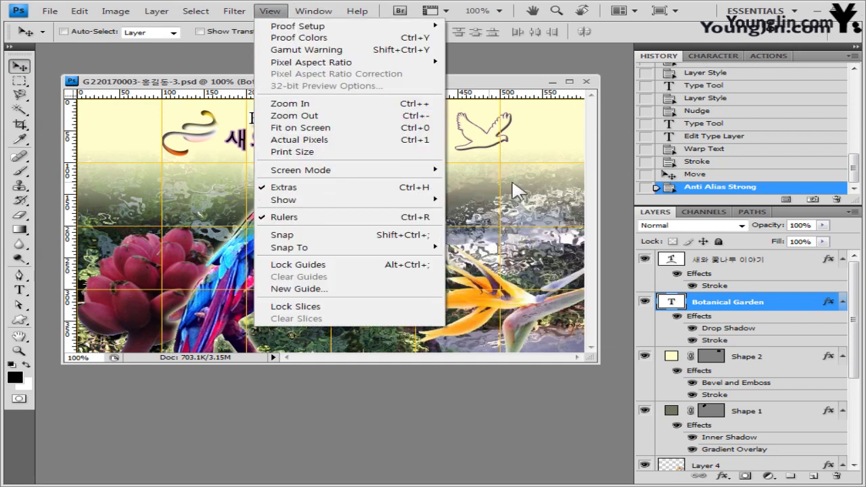
click(474, 235)
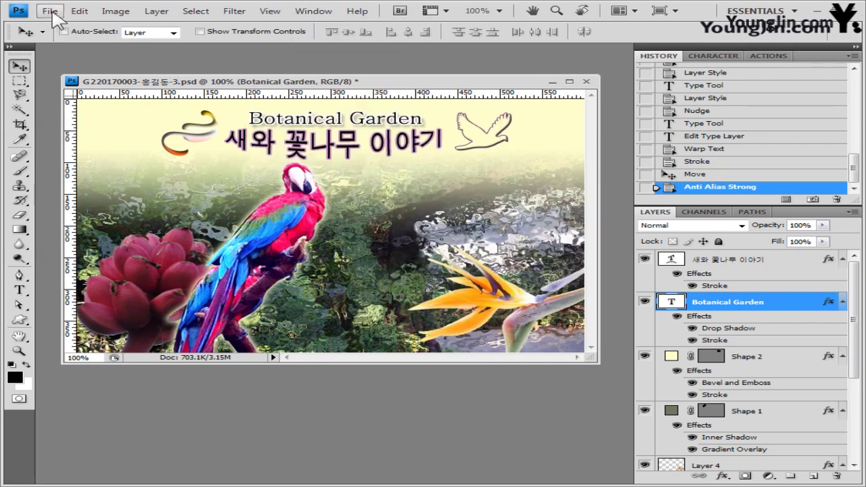
click(52, 12)
click(147, 181)
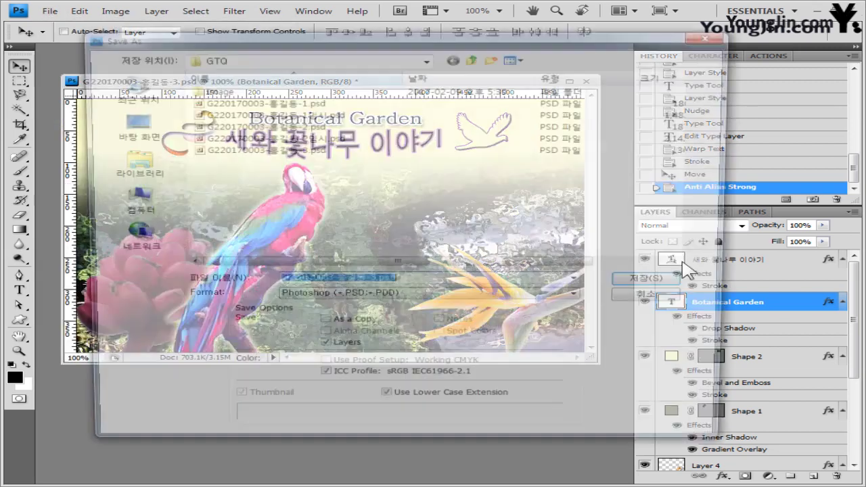
click(376, 282)
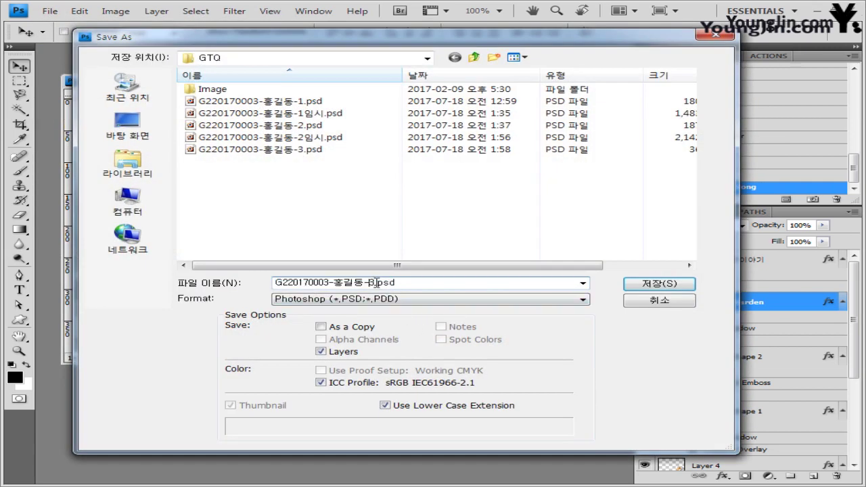
text(임시)
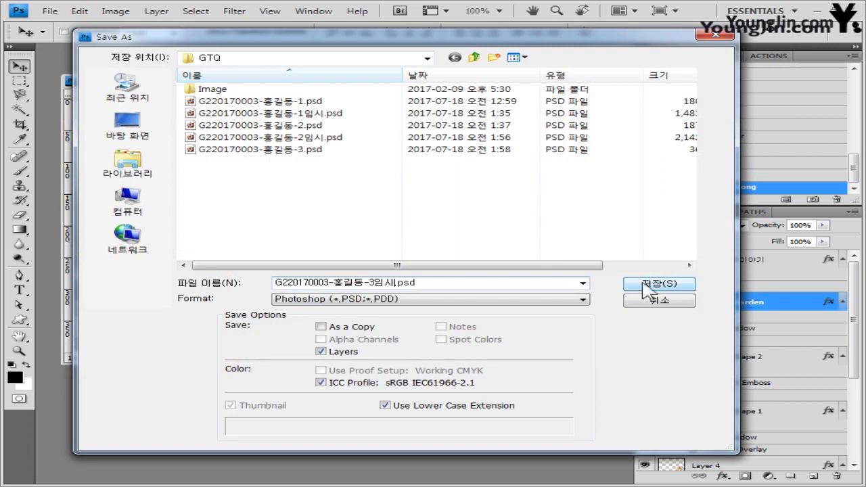
click(648, 285)
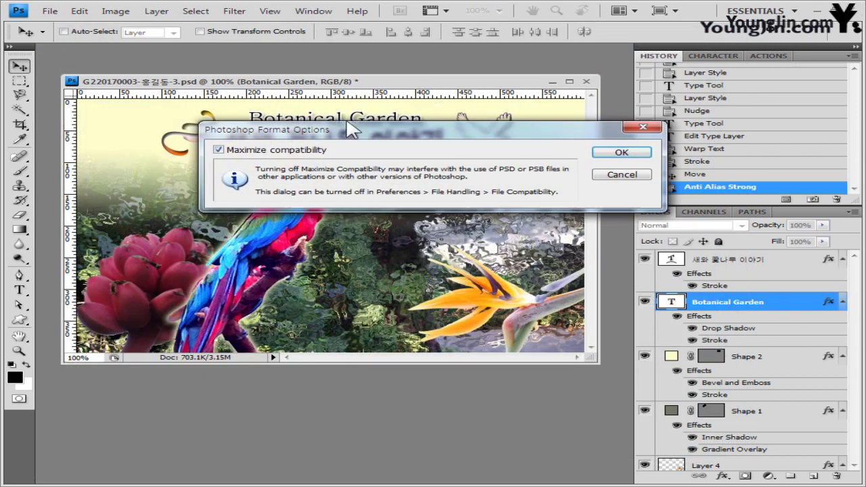
click(620, 151)
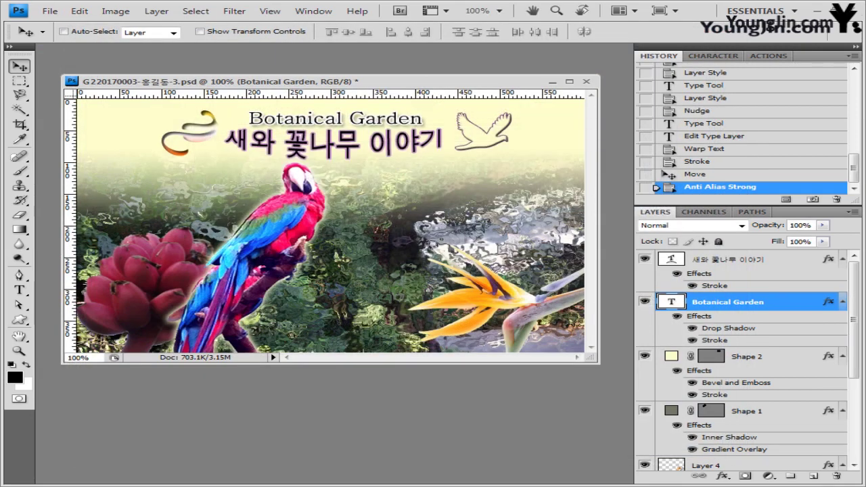
Step: Save a JPEG copy of the composite at quality 9 (High)
click(51, 12)
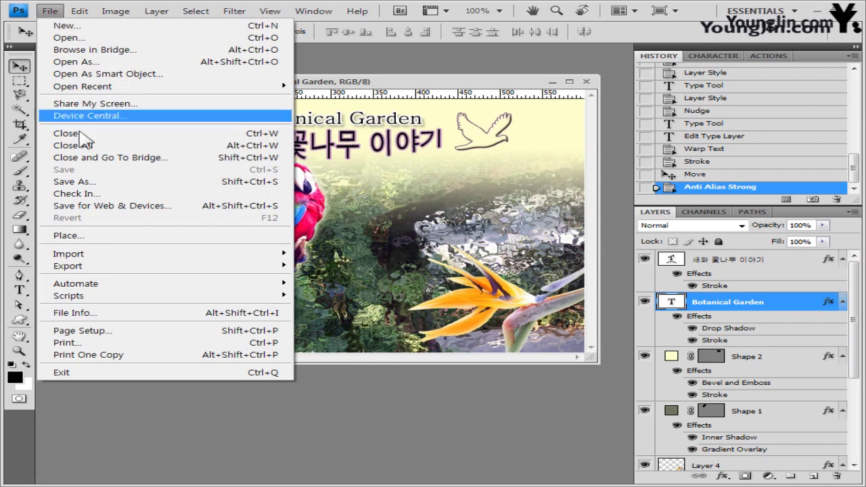
click(91, 181)
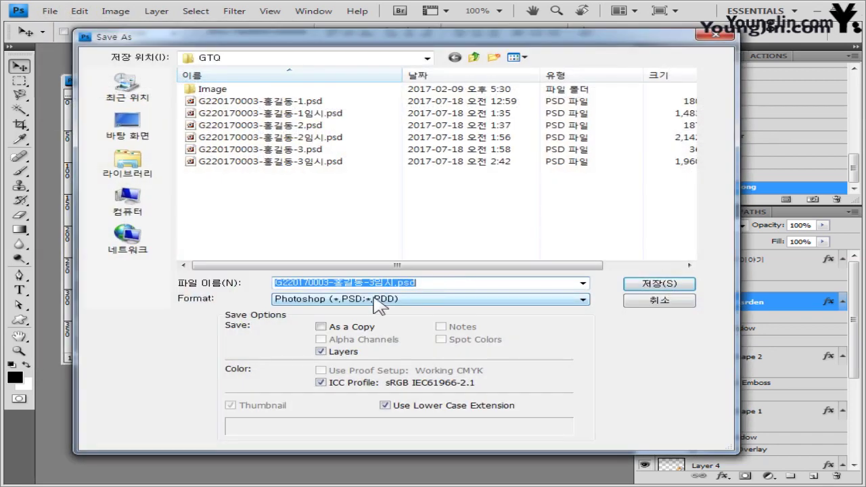
click(406, 299)
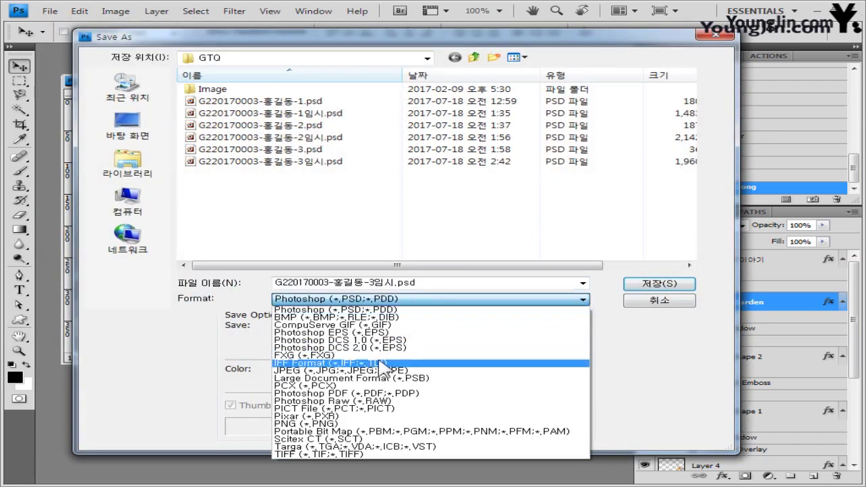
click(380, 371)
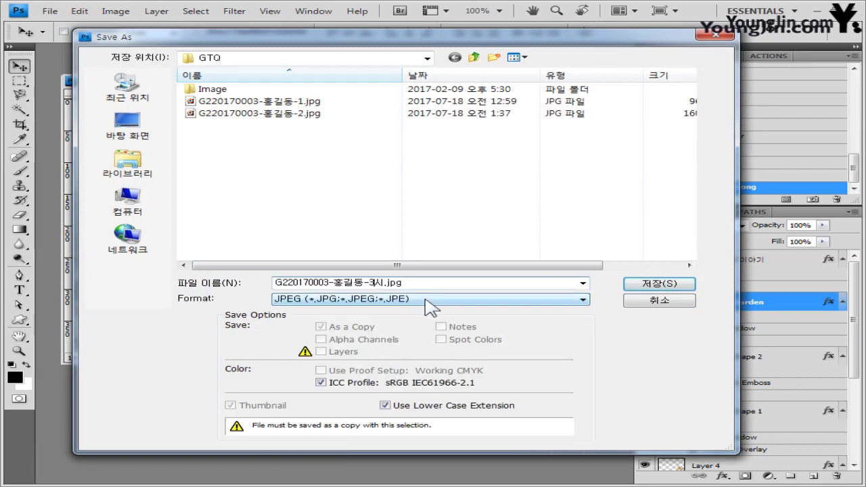
click(660, 284)
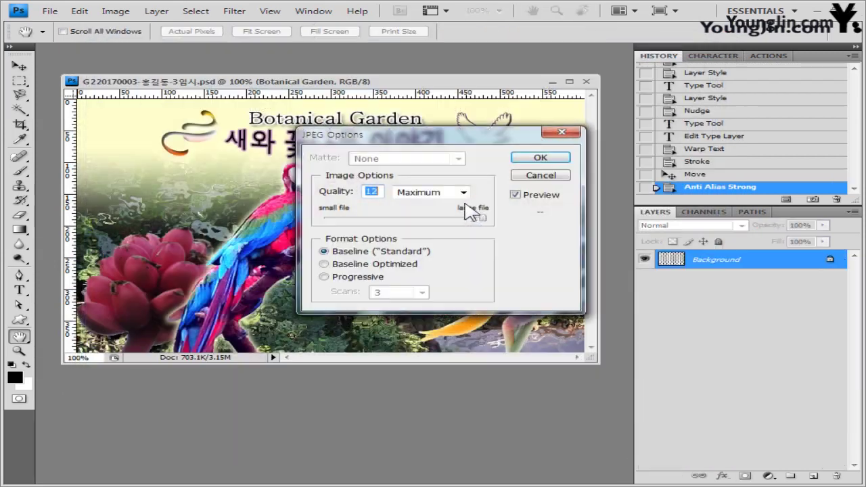
click(448, 218)
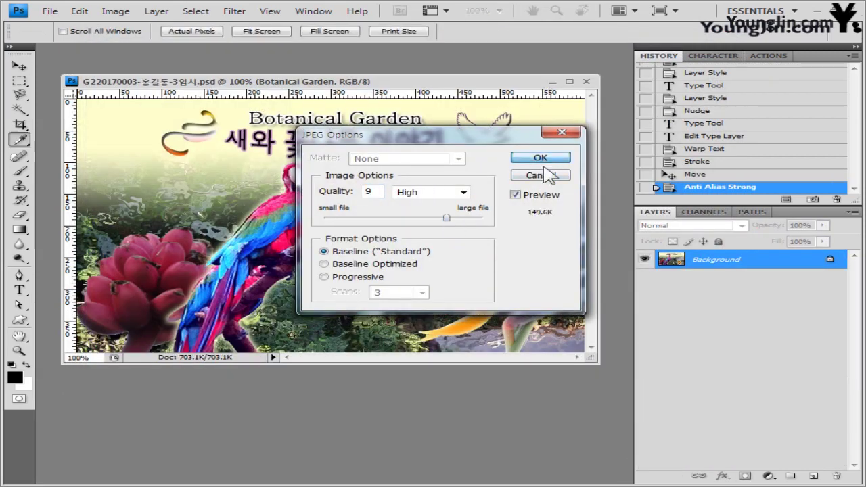
click(549, 176)
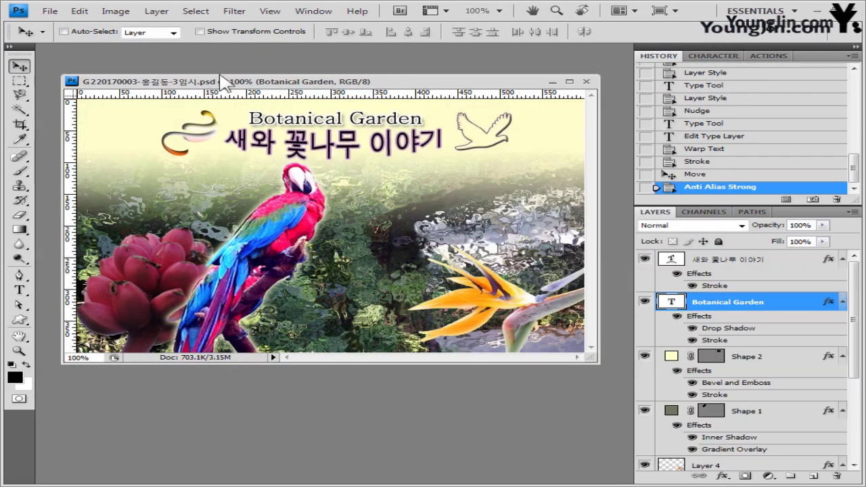
Step: Resize the image to 60×40 pixels
click(123, 11)
click(157, 105)
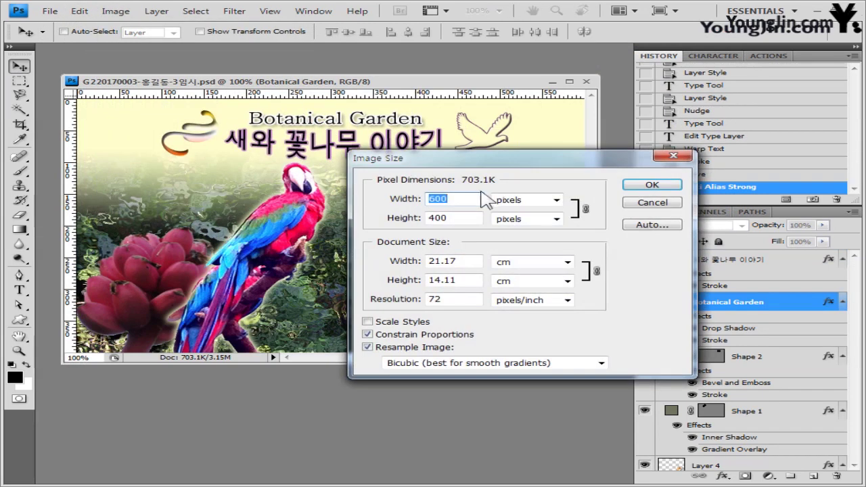
key(BackSpace)
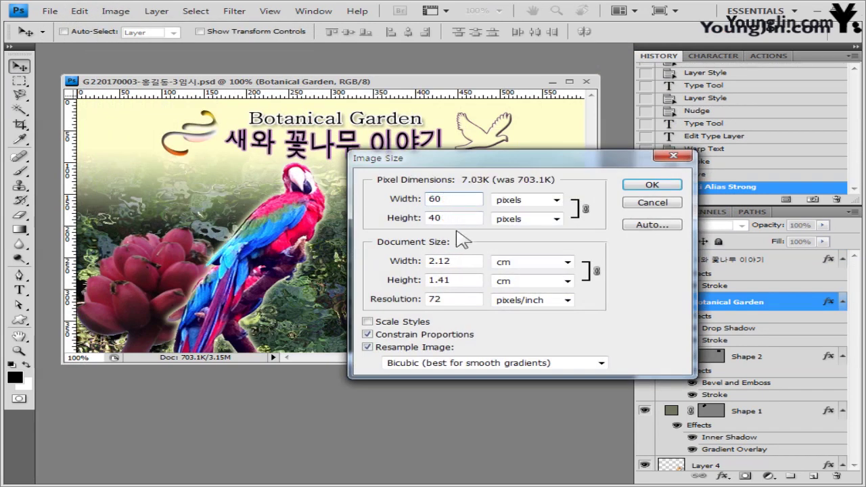
click(651, 185)
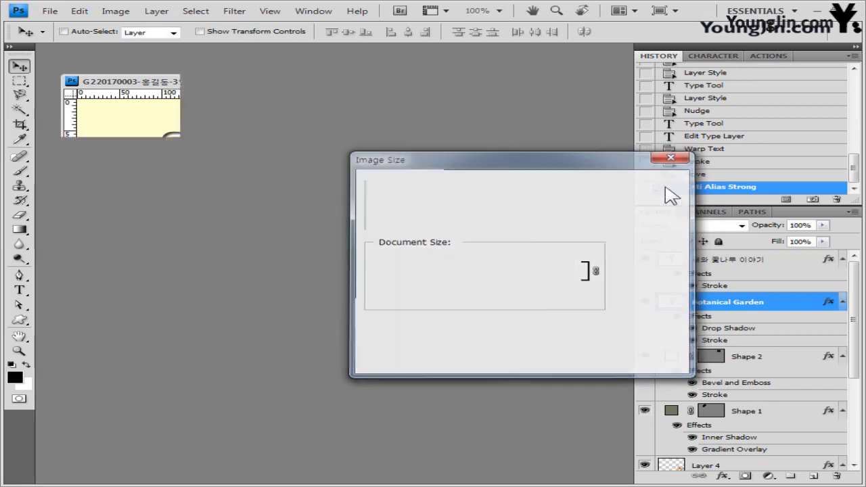
Step: Save over the existing -3 PSD with 임시 removed from the name, then close it
click(50, 11)
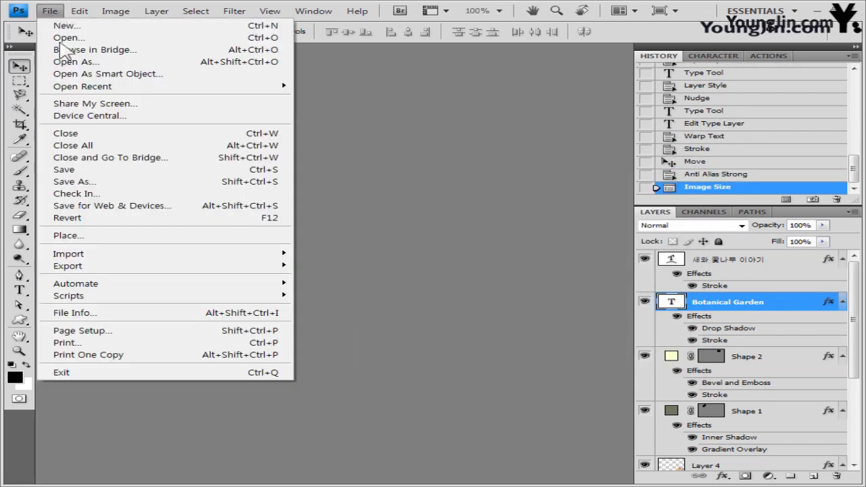
click(102, 183)
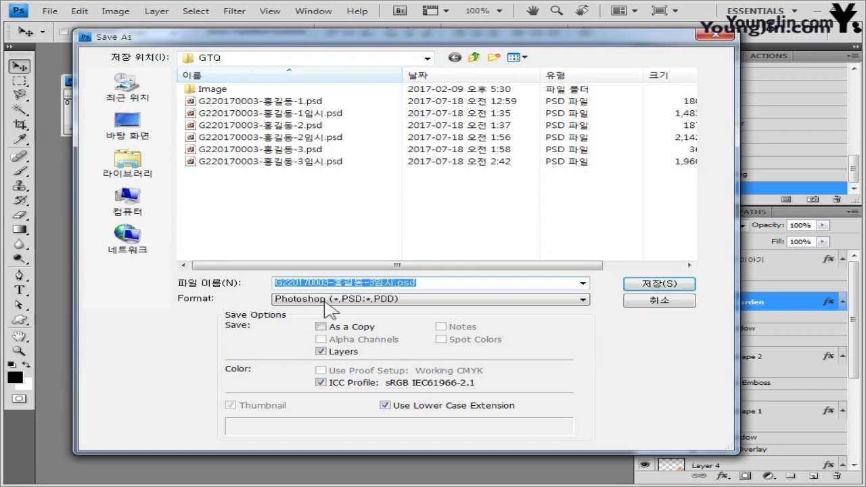
click(382, 303)
click(382, 302)
double_click(389, 283)
click(398, 284)
key(BackSpace)
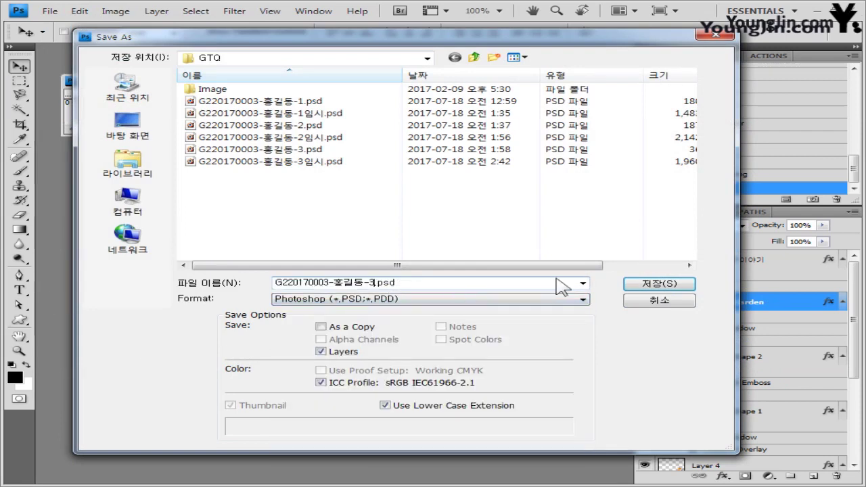
click(639, 284)
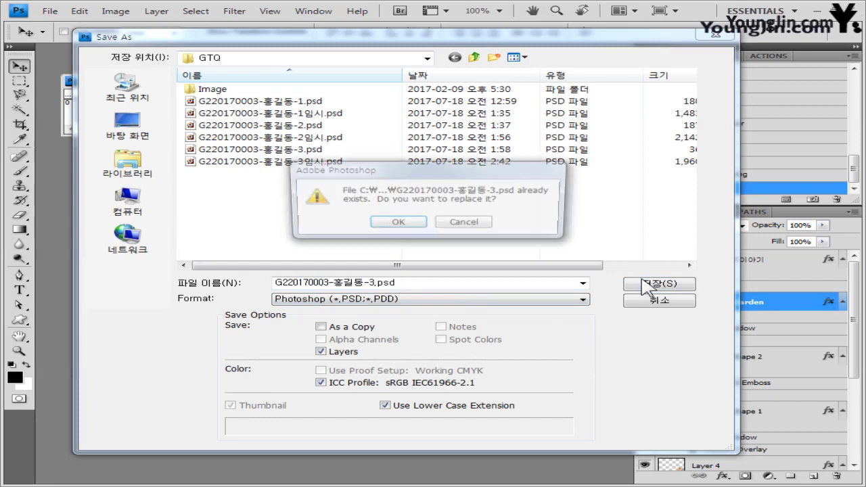
click(406, 223)
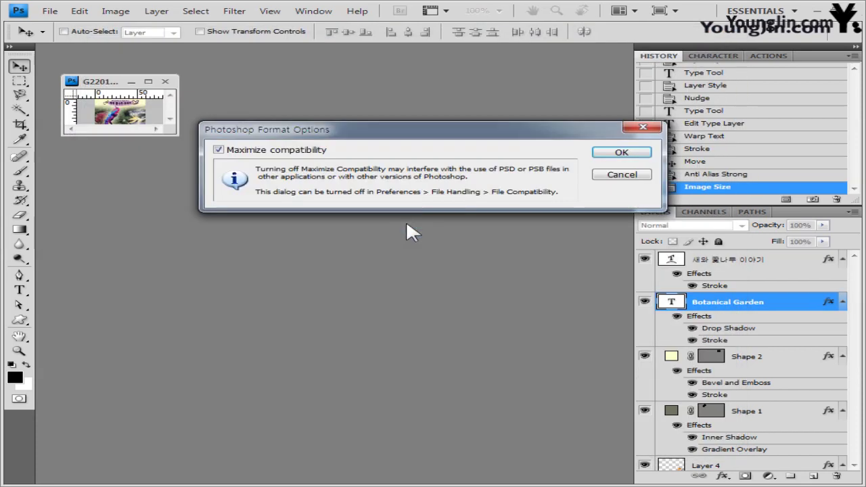
click(619, 154)
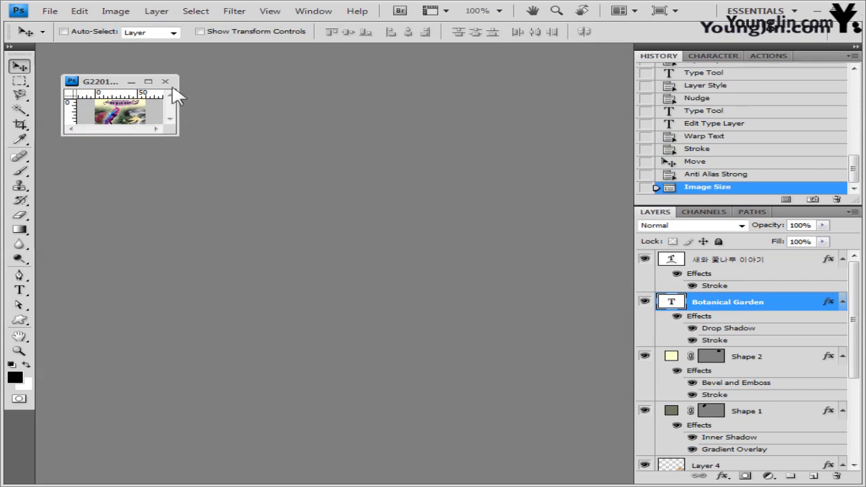
click(165, 81)
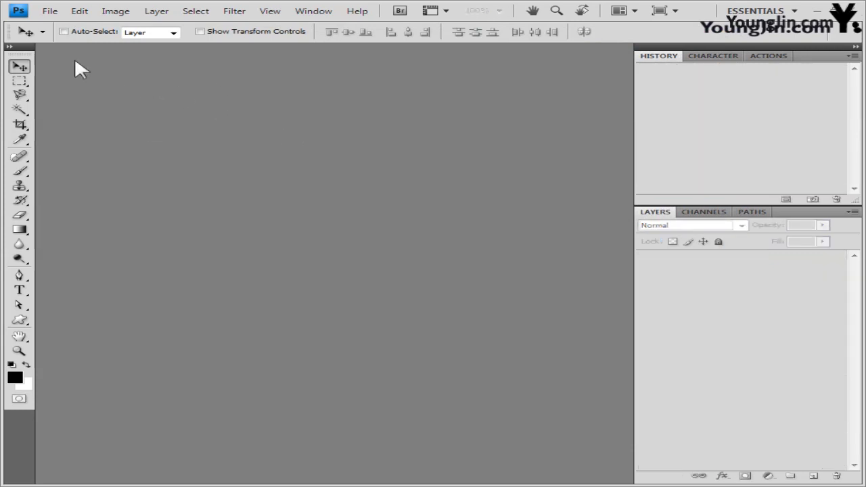
Step: Create a new 600×400 px document floating in its own window
click(49, 12)
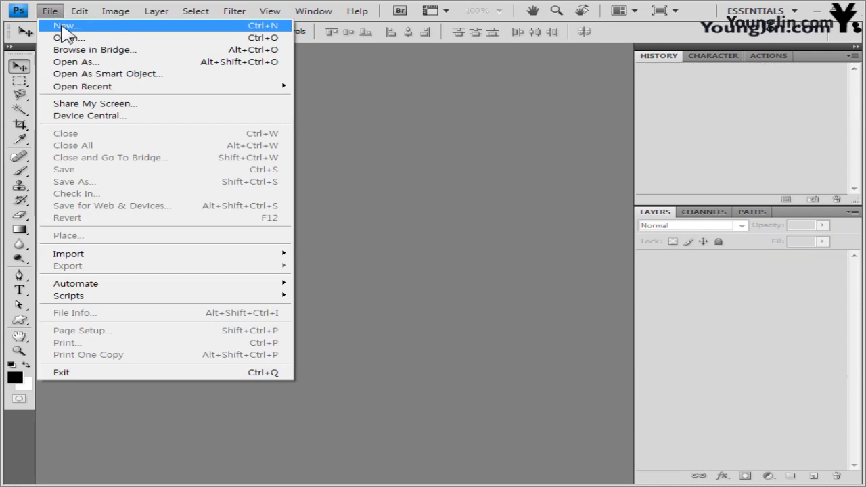
click(63, 27)
click(279, 170)
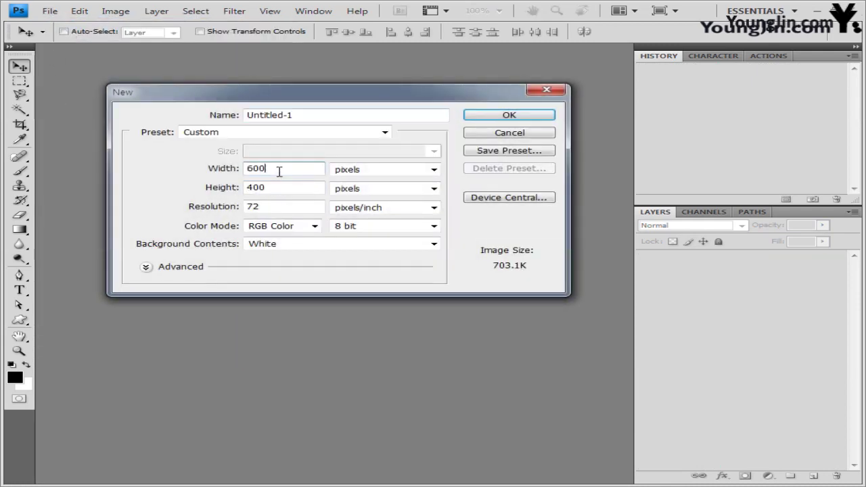
click(508, 116)
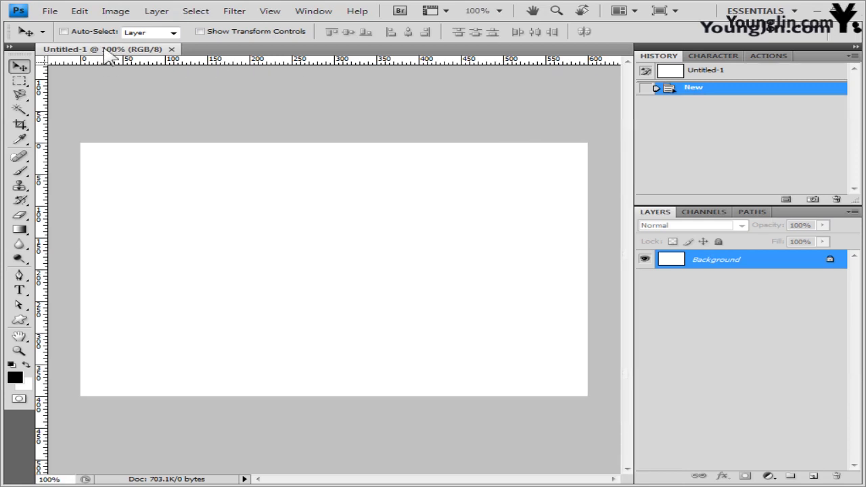
drag(103, 50, 247, 72)
Step: Show the grid over the new document
click(271, 12)
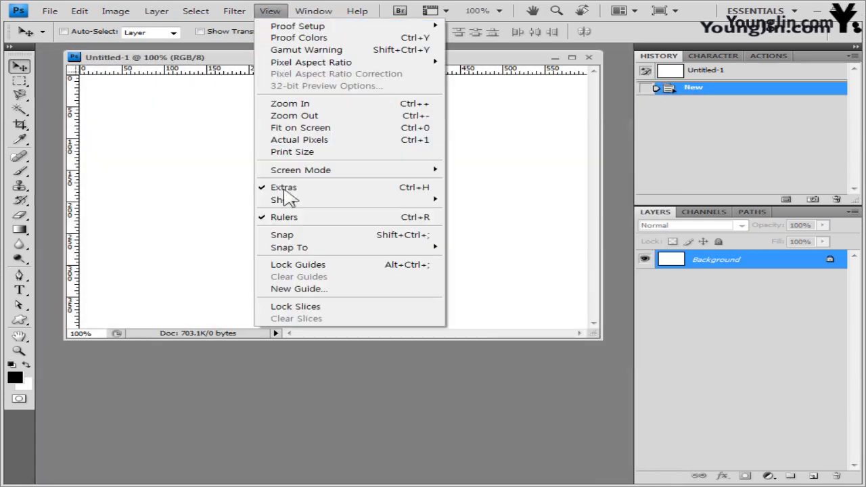
mouse_move(289, 199)
click(504, 238)
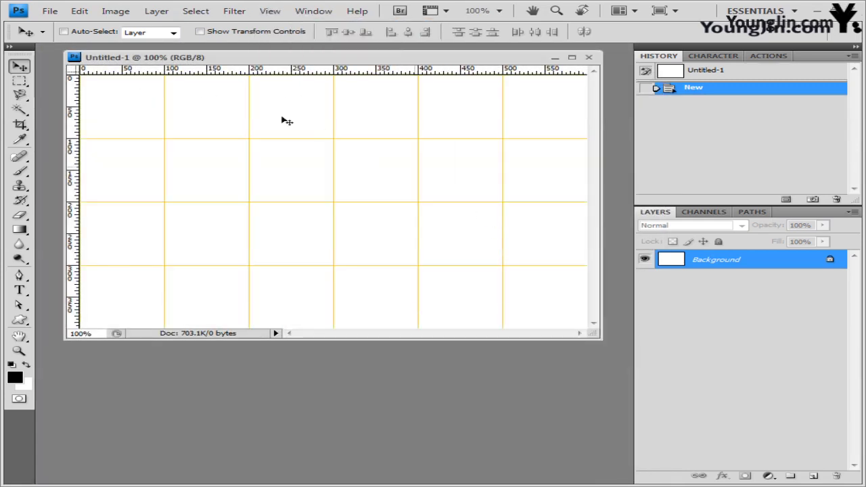
drag(242, 63, 243, 80)
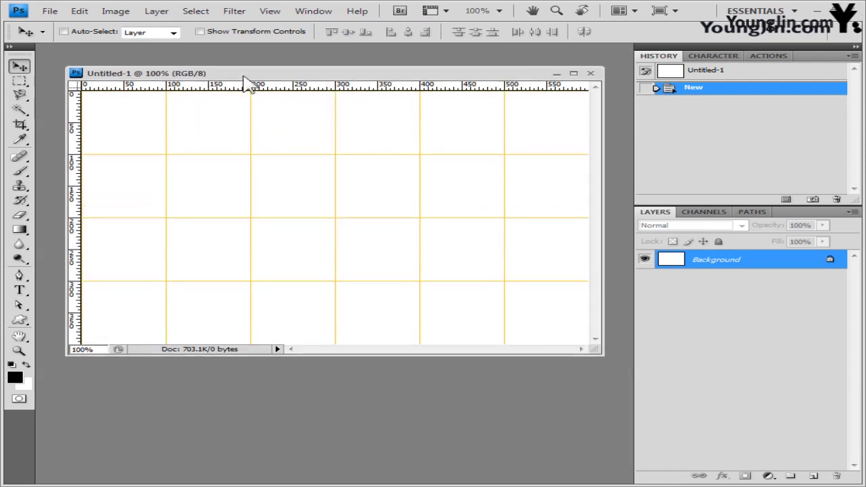
Step: Save the document as the -4.psd exam file
click(50, 12)
click(67, 178)
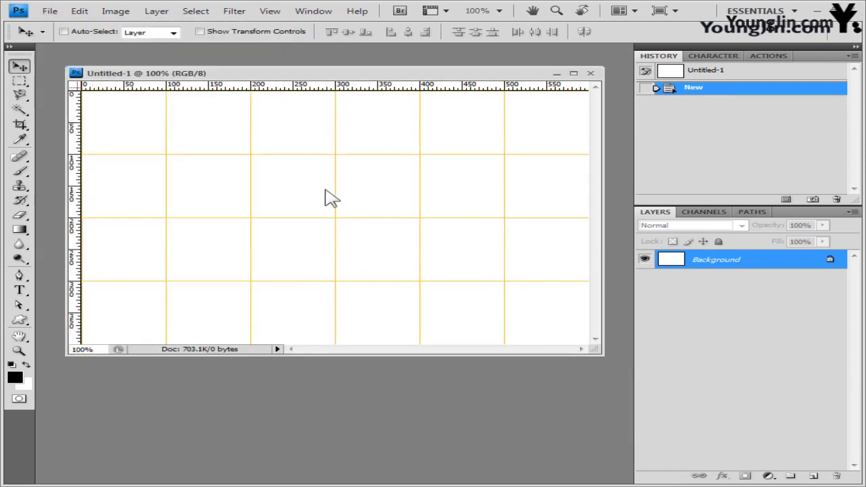
click(311, 150)
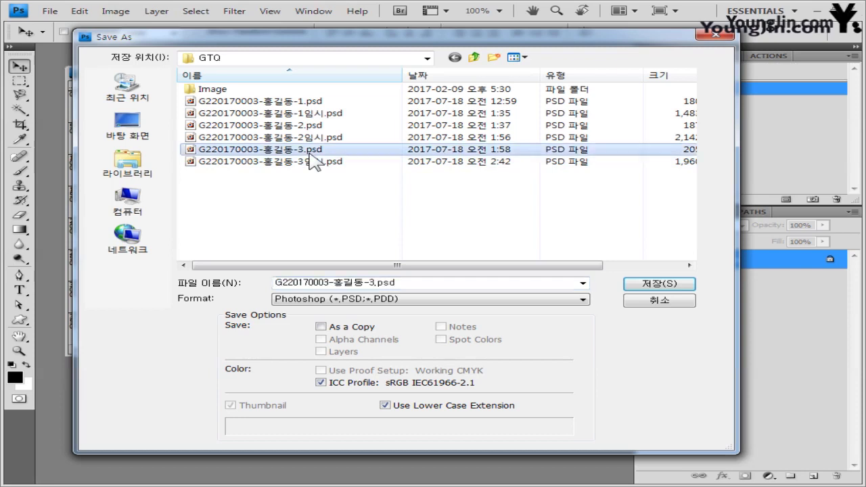
click(375, 284)
click(376, 283)
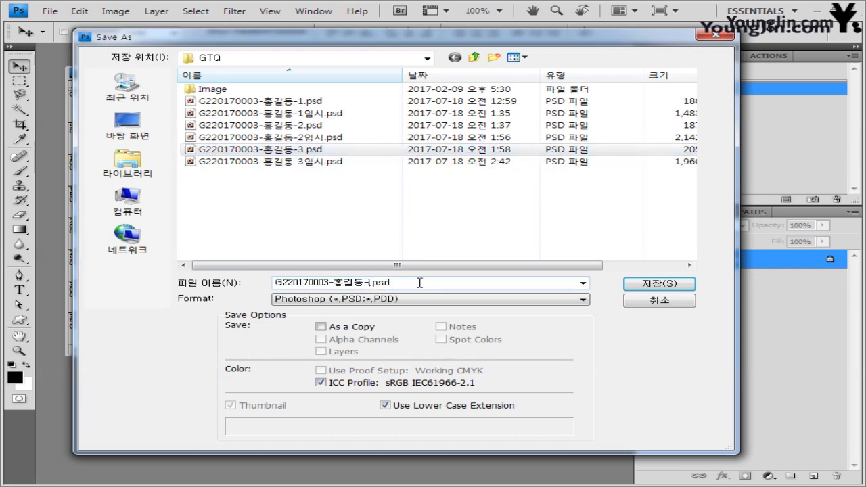
text(4)
click(655, 285)
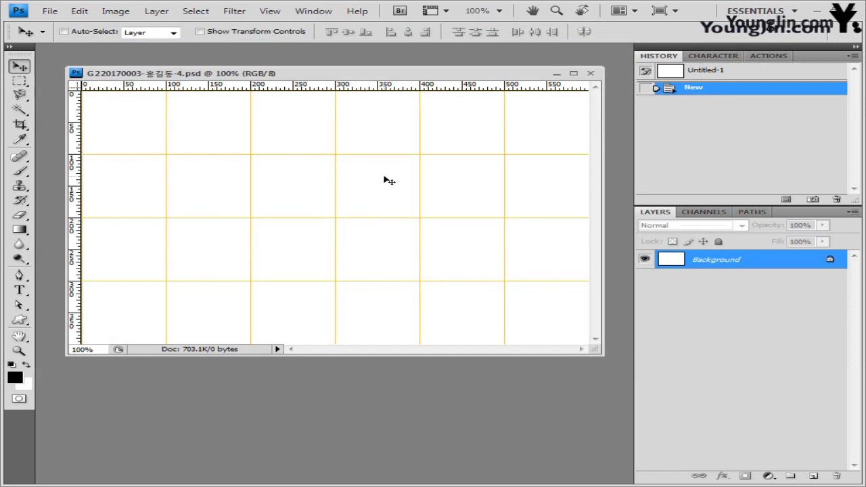
key(alt+Tab)
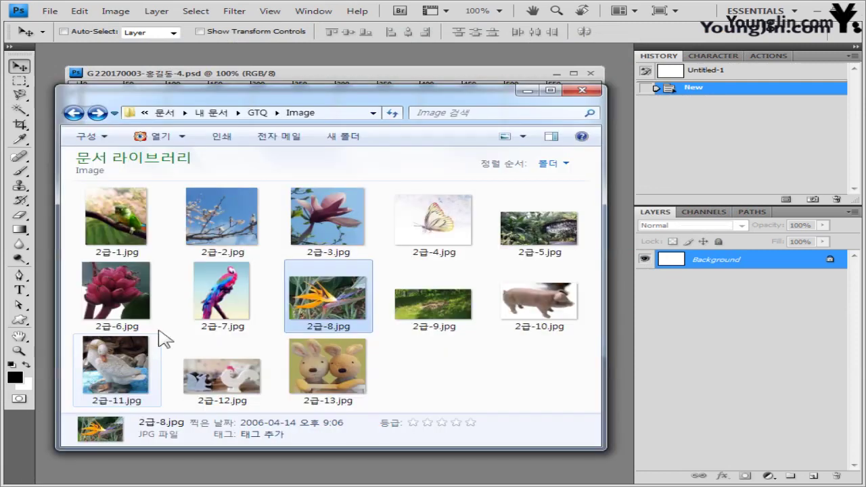
Step: Copy the 2급-9.jpg grass photo into the -4 document as a new layer
click(441, 297)
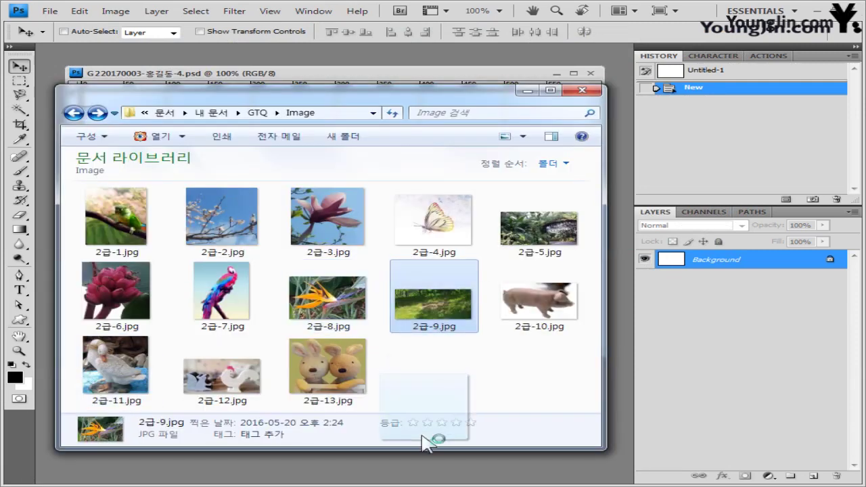
drag(57, 72, 60, 72)
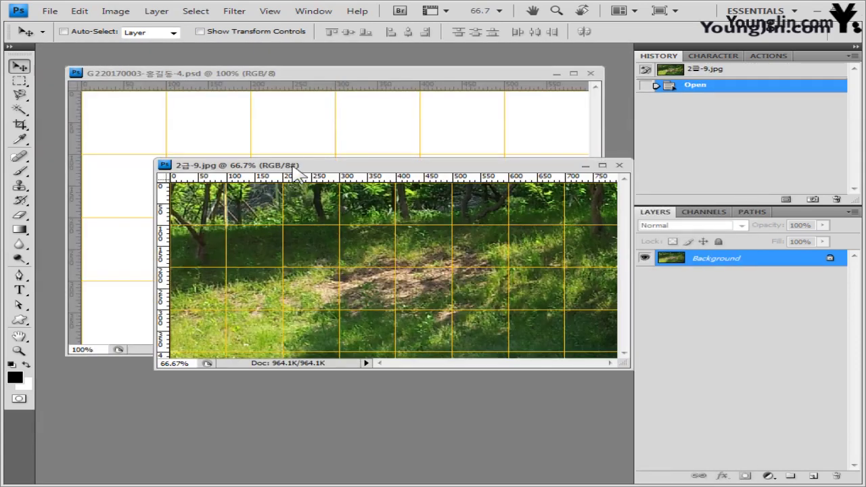
drag(296, 172, 250, 184)
key(ctrl+a)
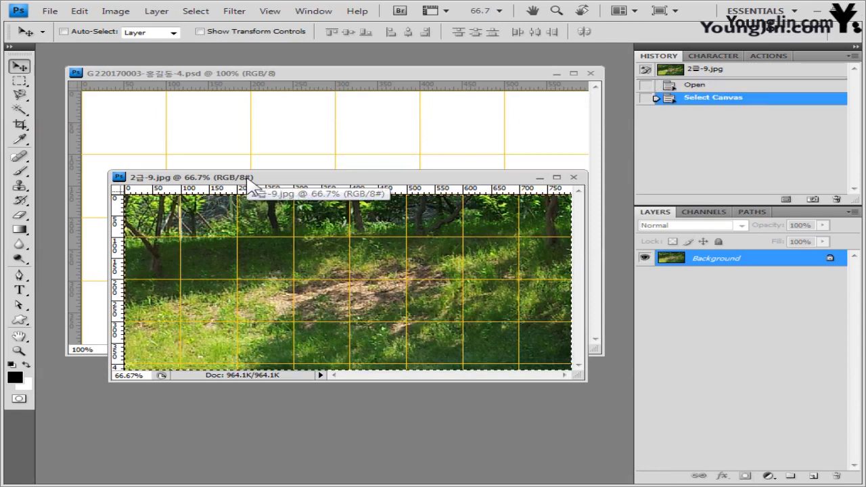
click(573, 178)
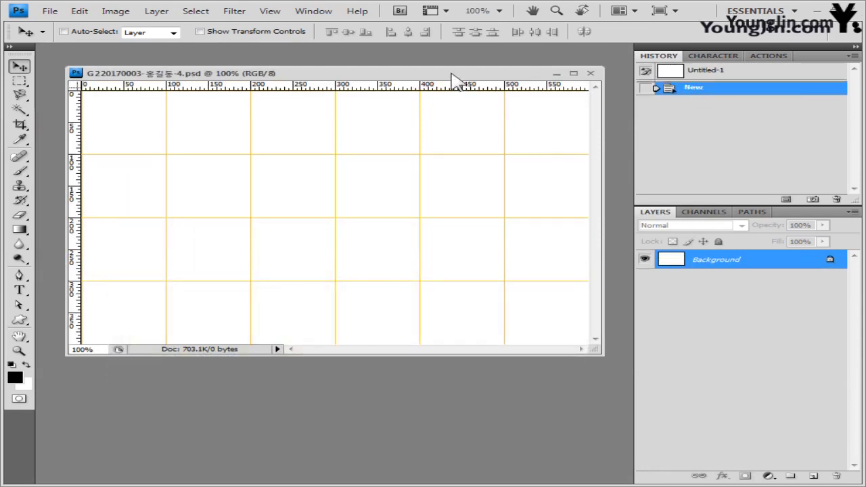
key(ctrl+v)
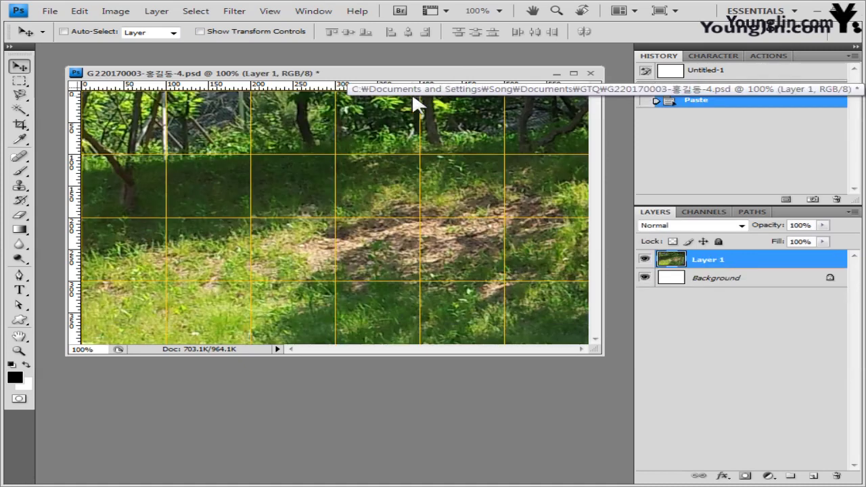
Step: Apply the Cutout filter to the grass layer and shift it about 188 px left
click(235, 15)
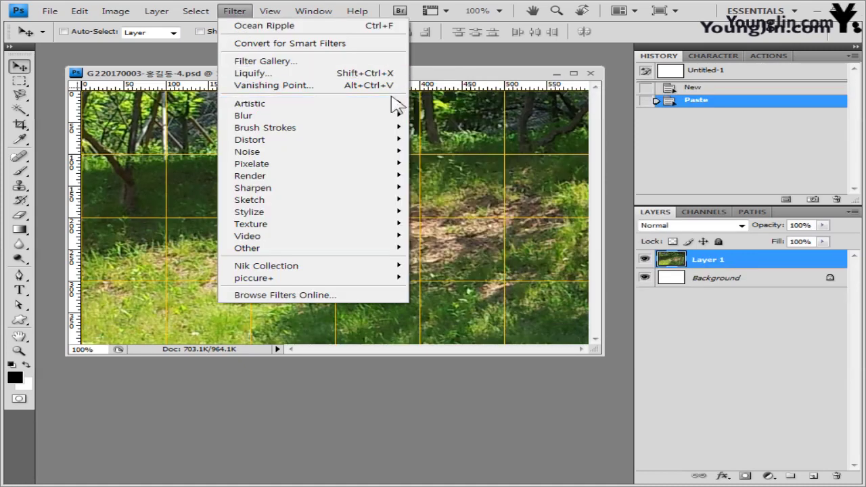
mouse_move(390, 106)
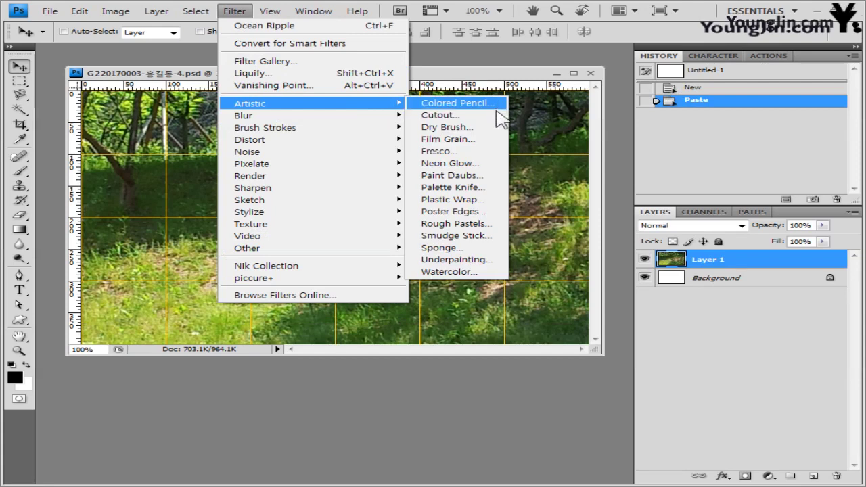
click(496, 111)
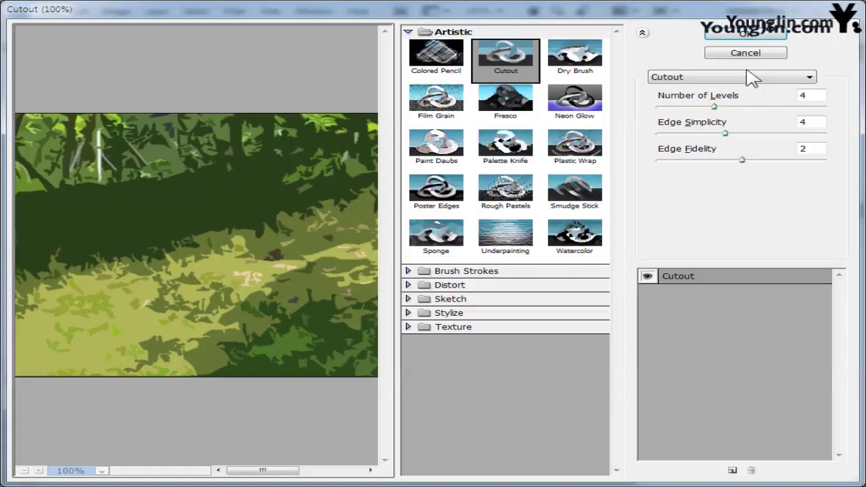
click(747, 28)
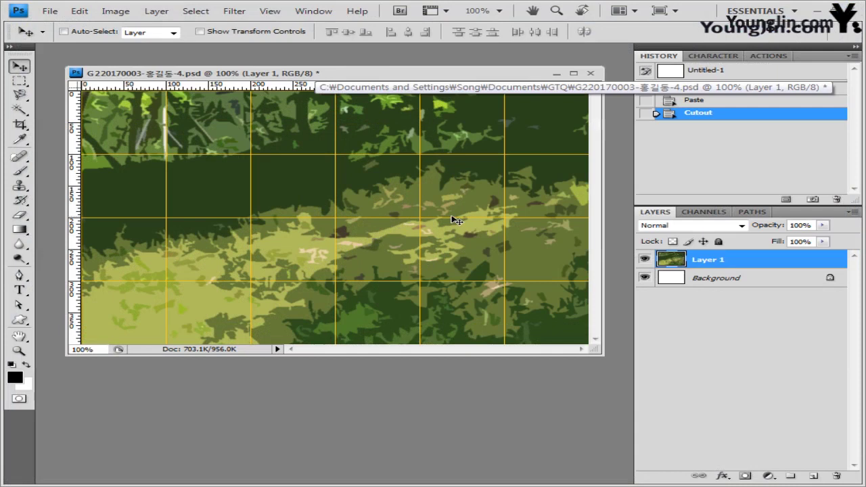
drag(456, 220, 328, 220)
key(alt+Tab)
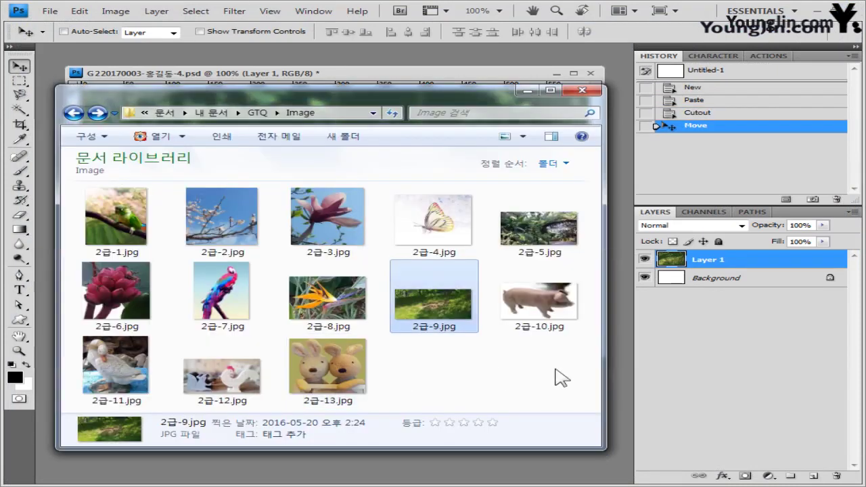
Step: Open 2급-10.jpg and select the pig with the Quick Selection brush at size 30
drag(522, 290, 415, 63)
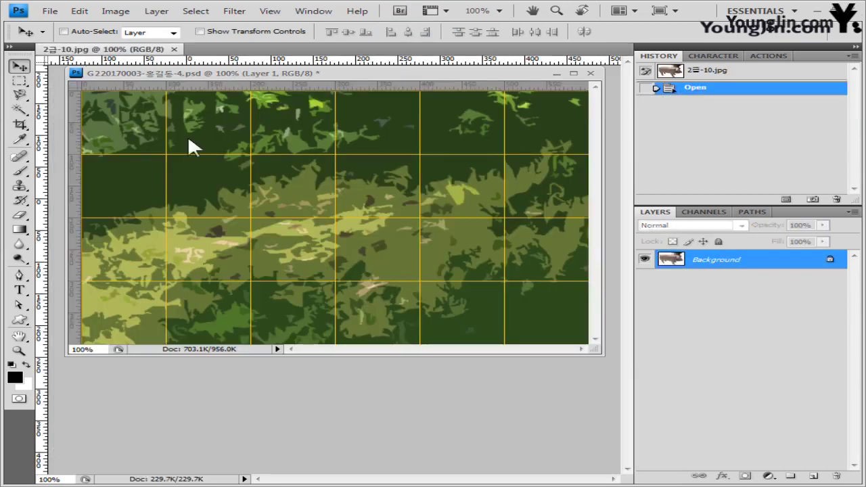
drag(101, 49, 506, 203)
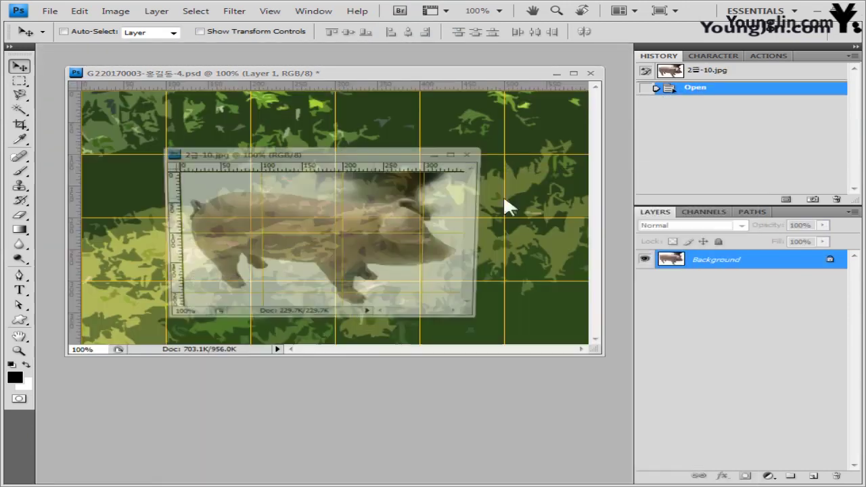
drag(351, 172, 341, 242)
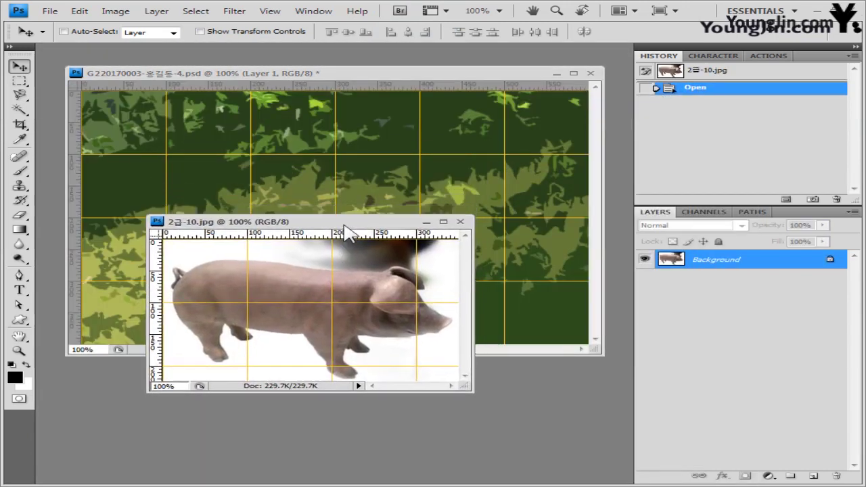
click(19, 110)
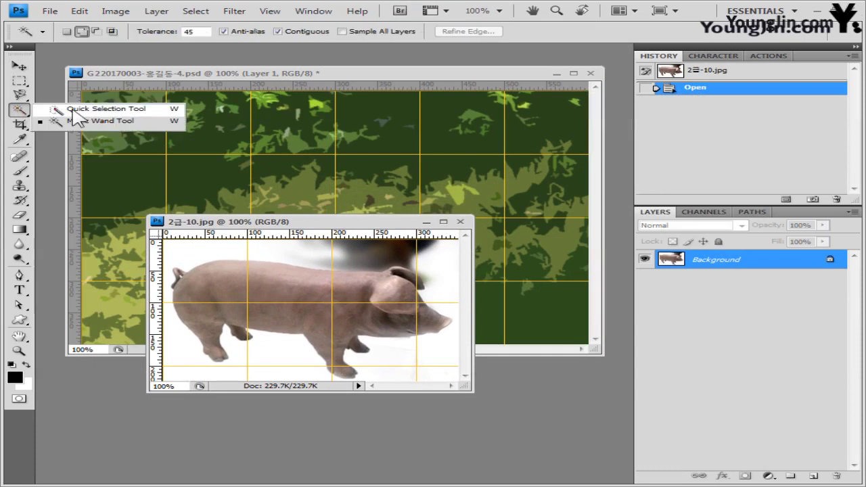
click(74, 106)
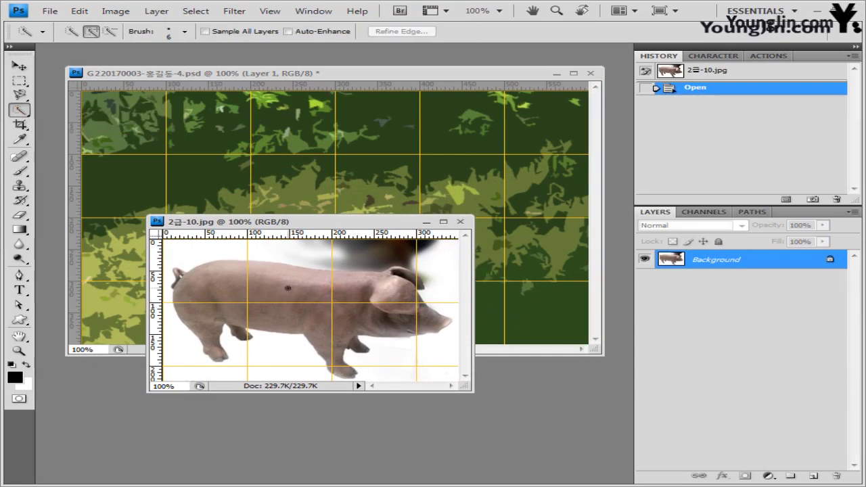
click(287, 288)
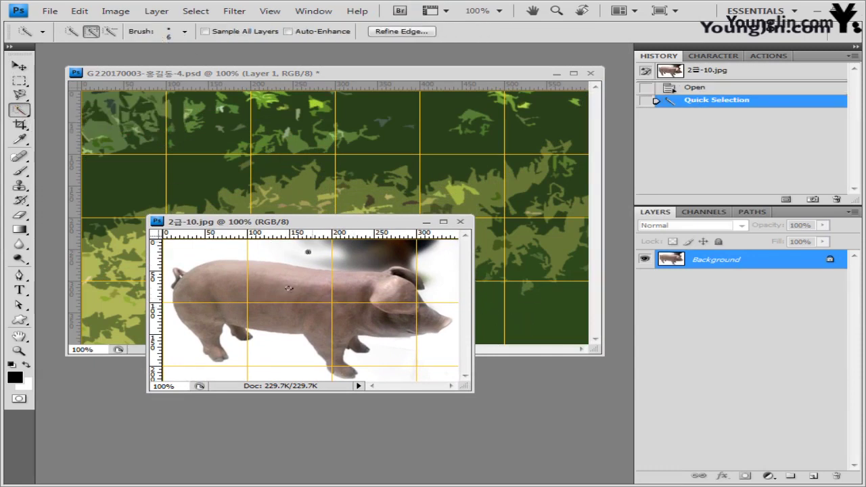
key(bracketright)
key(bracketright)
key(bracketright)
key(bracketright)
key(bracketright)
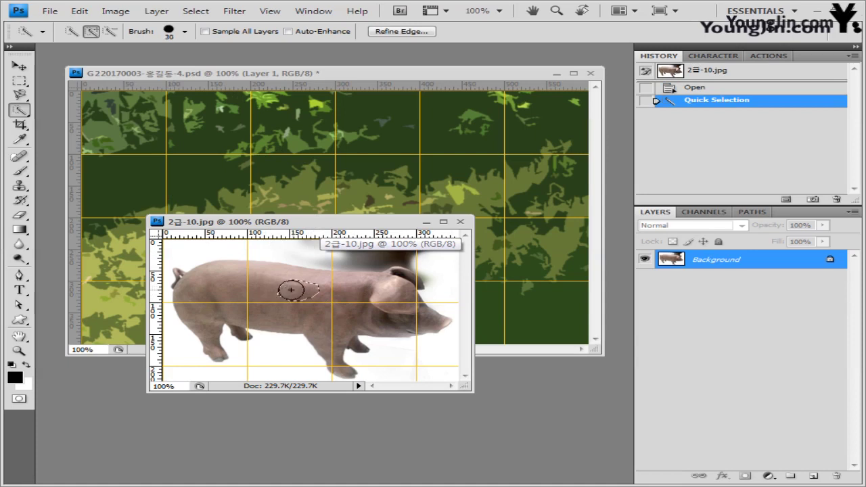
click(291, 289)
drag(215, 287, 404, 292)
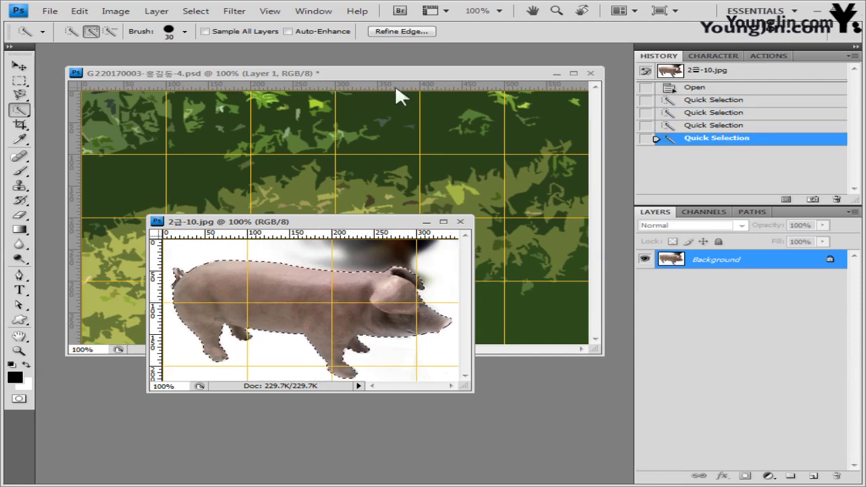
Step: Paste the pig into the composite, close its source, and scale it to 44% at the left
click(370, 76)
key(ctrl+v)
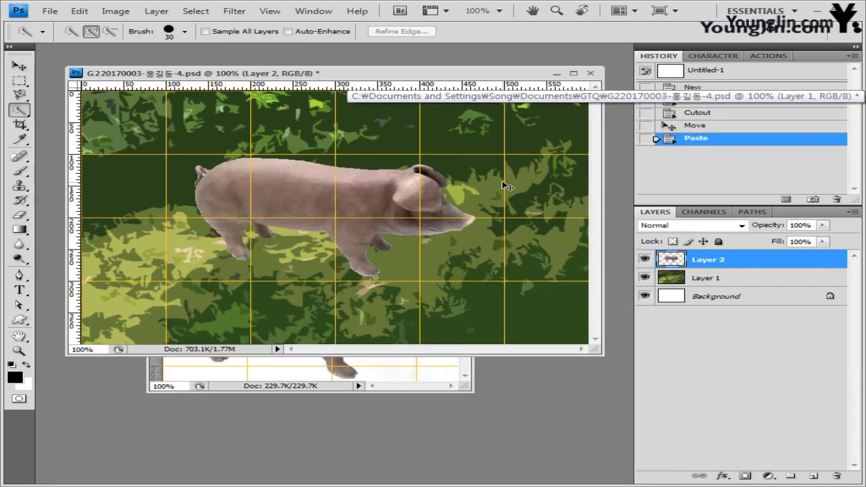
click(433, 388)
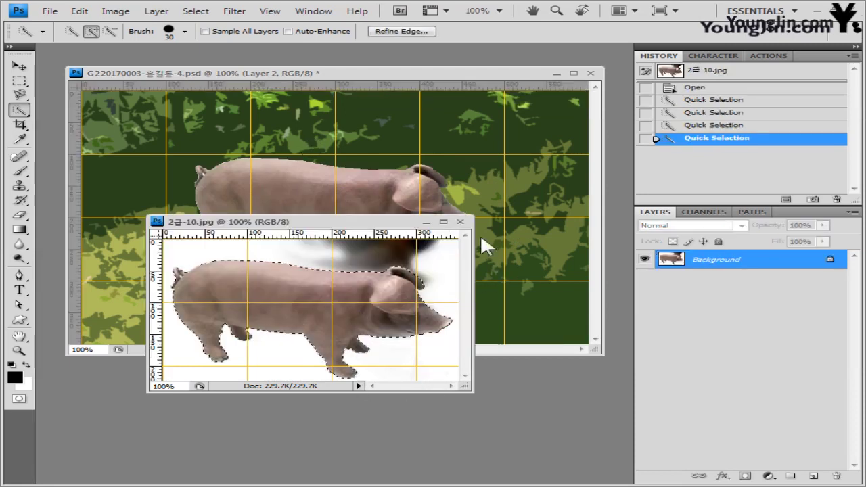
click(460, 222)
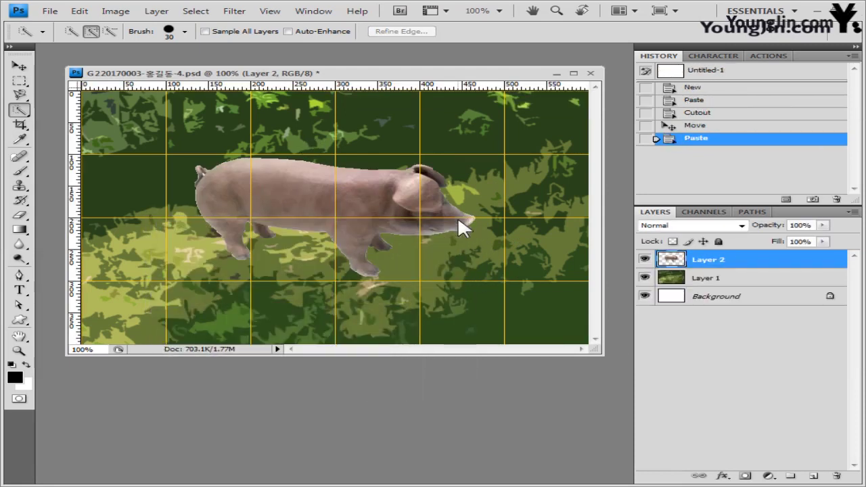
key(ctrl+t)
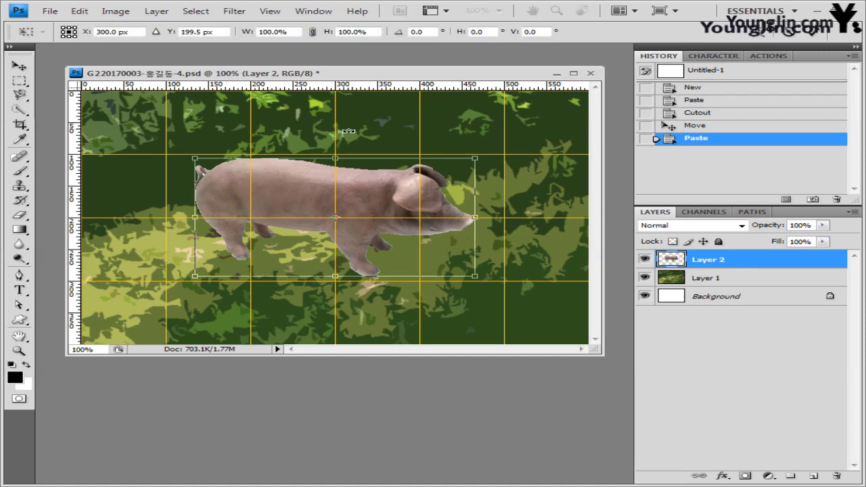
drag(335, 217, 156, 213)
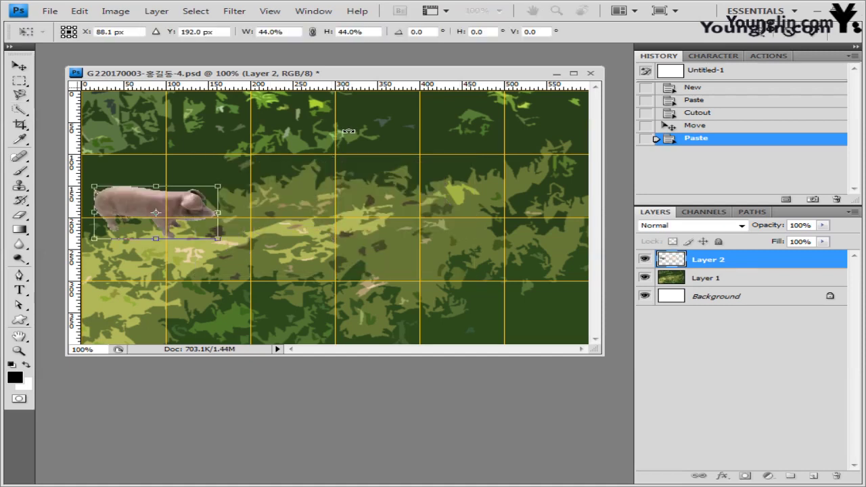
key(Return)
Step: Set the pig layer to 70% opacity and add a drop shadow
key(w)
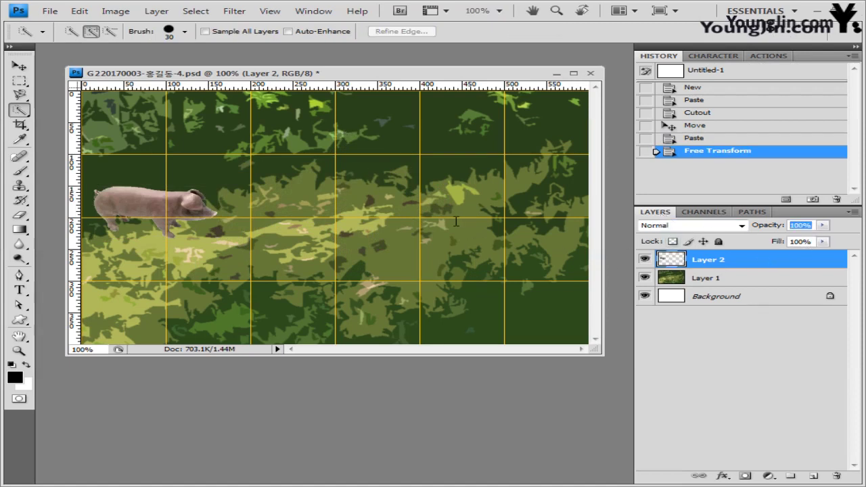
text(70)
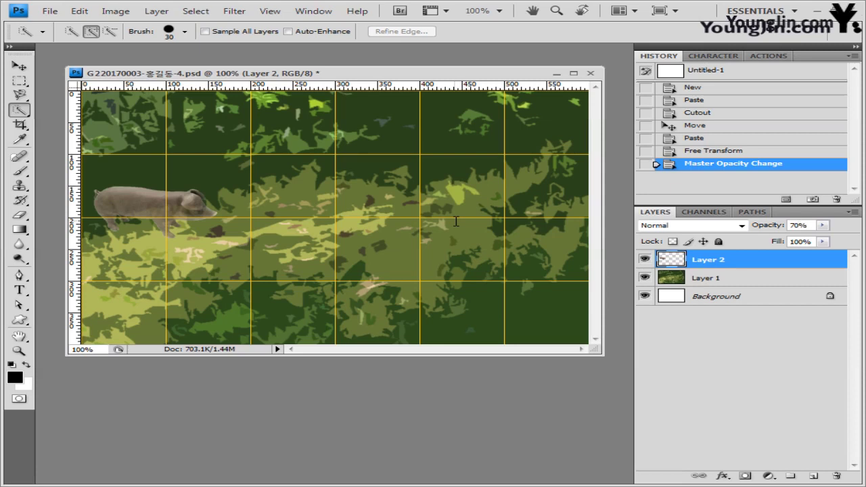
click(721, 477)
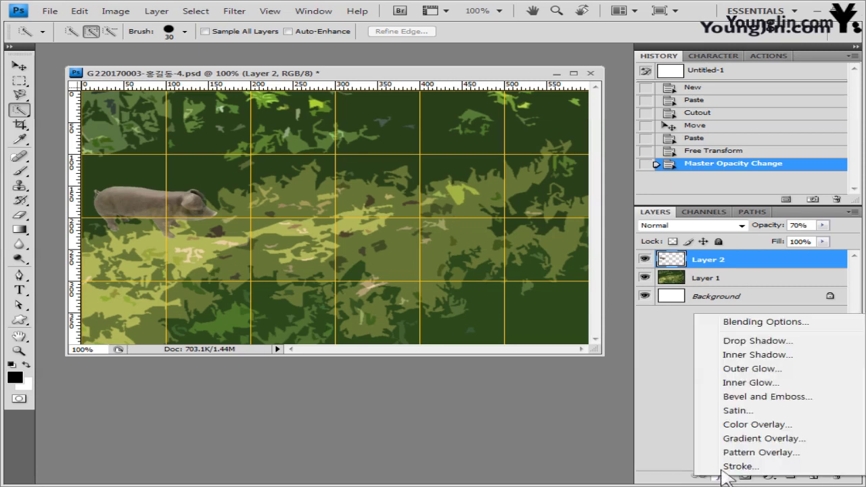
key(Escape)
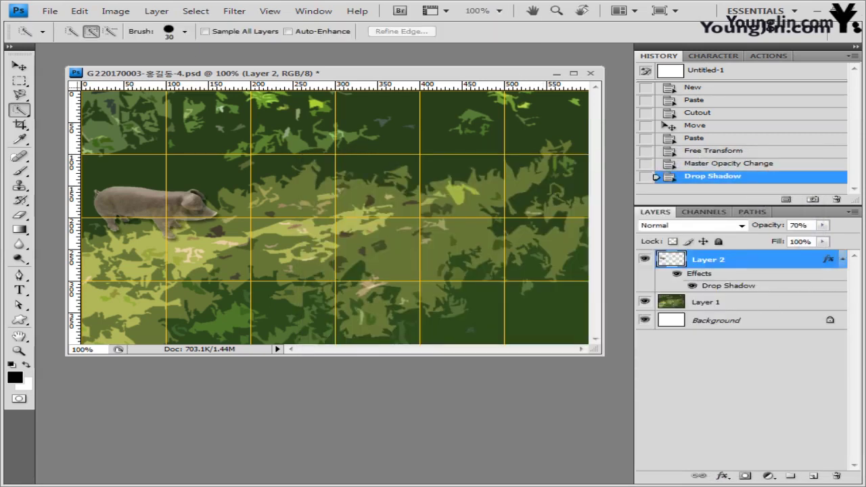
key(alt+Tab)
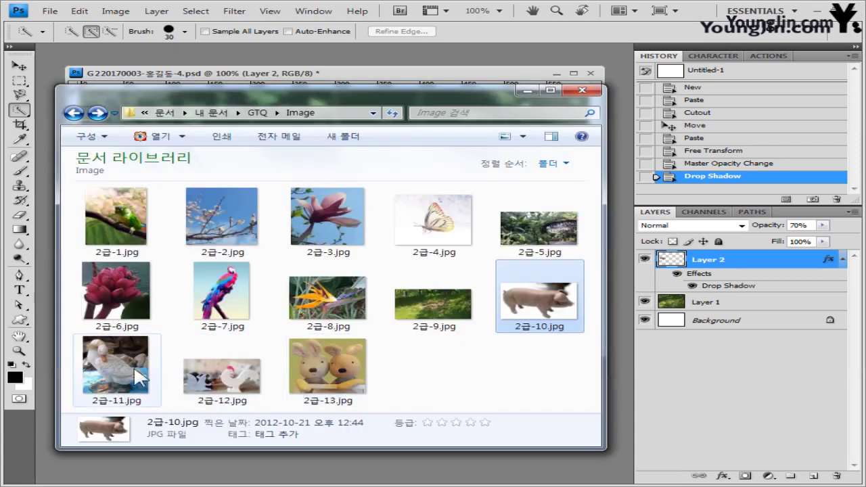
Step: Open 2급-11.jpg, outline the duck with the Pen tool, and load the path as a selection
click(133, 358)
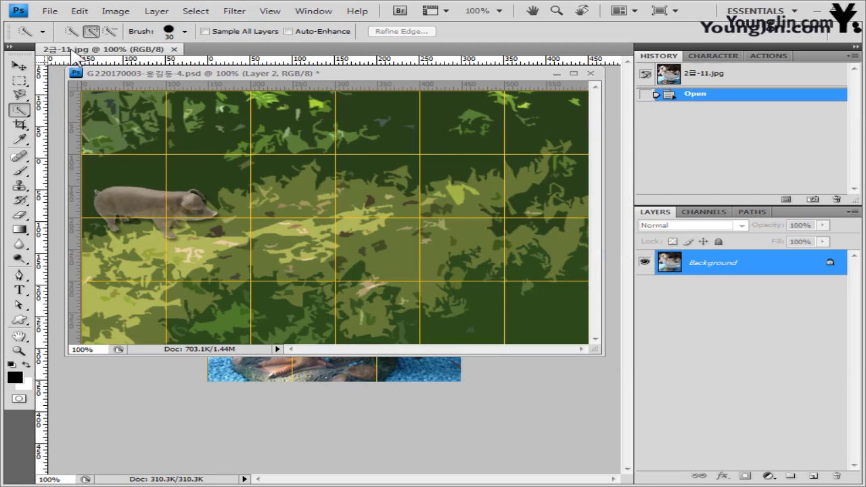
drag(74, 54, 164, 162)
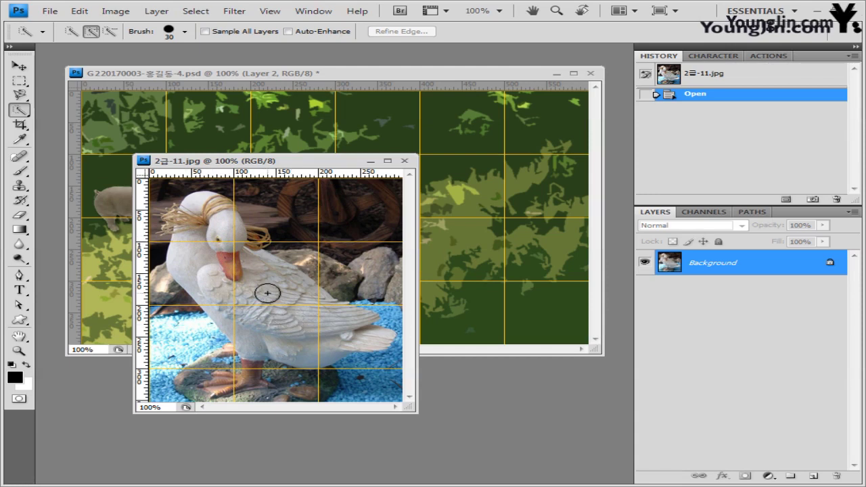
click(19, 276)
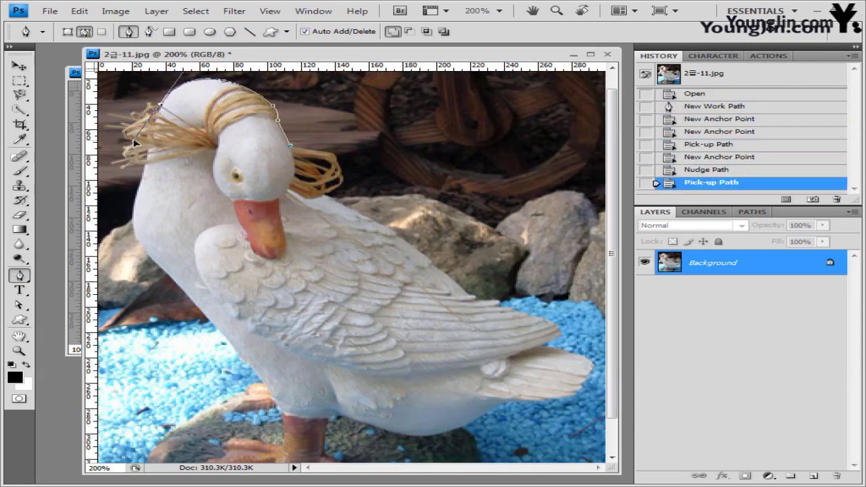
click(121, 135)
click(136, 223)
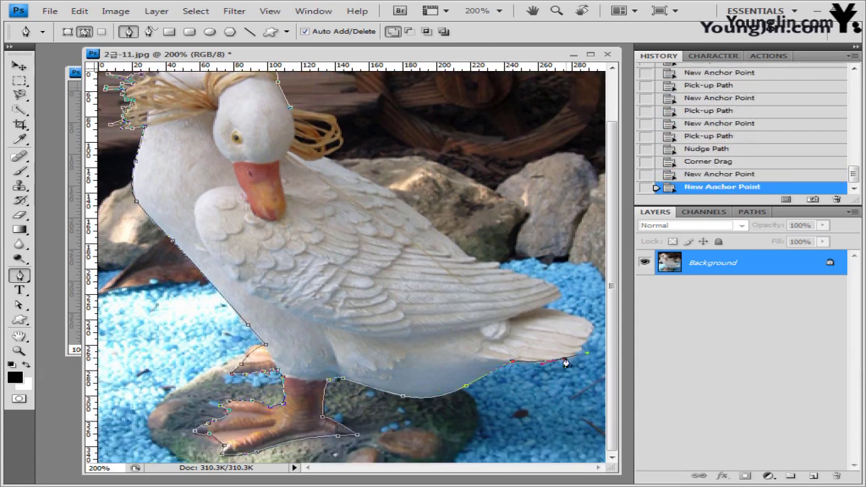
click(474, 258)
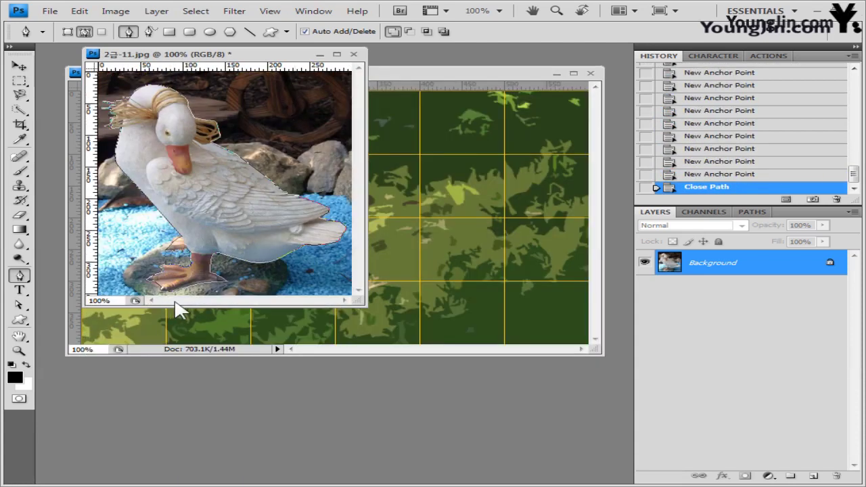
key(ctrl+Return)
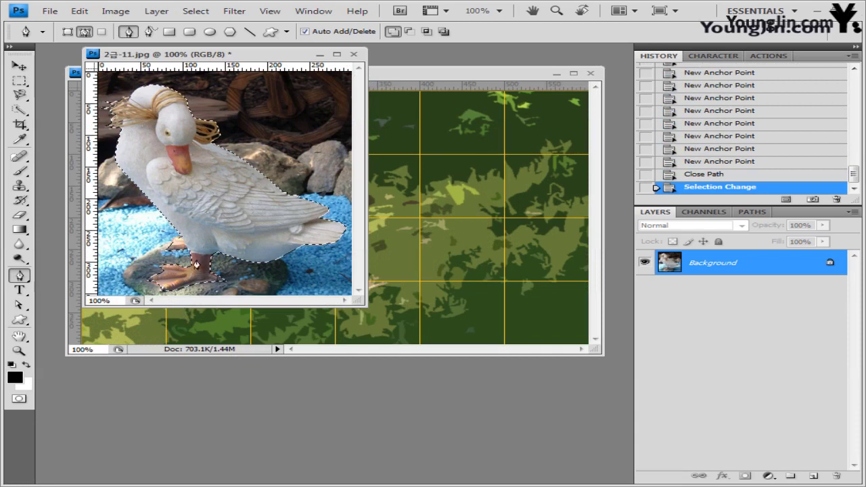
drag(224, 57, 239, 125)
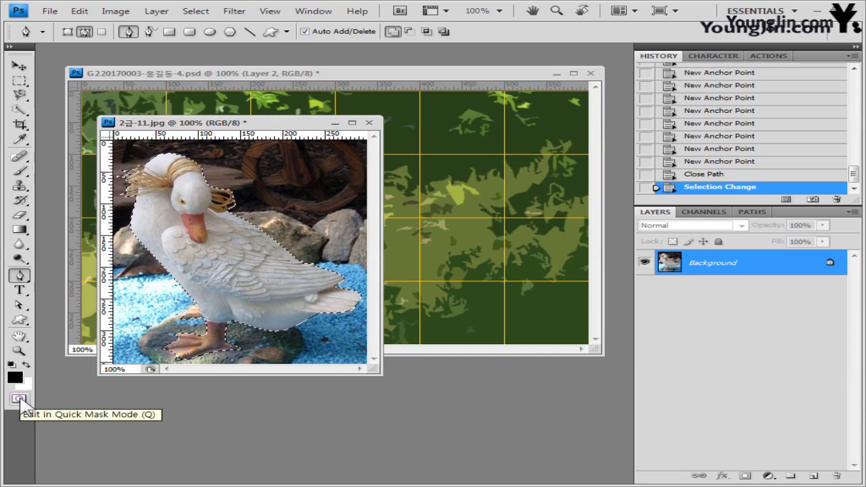
Step: Enter Quick Mask mode and set the foreground colour to black (000000)
click(20, 400)
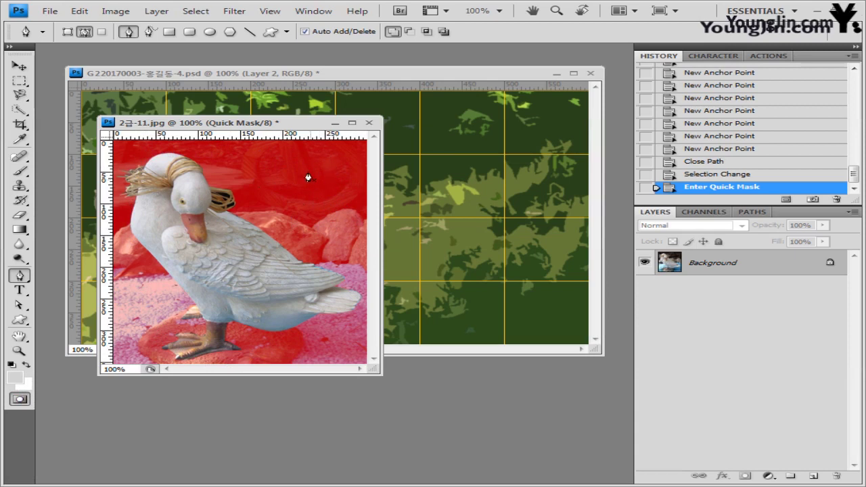
click(16, 377)
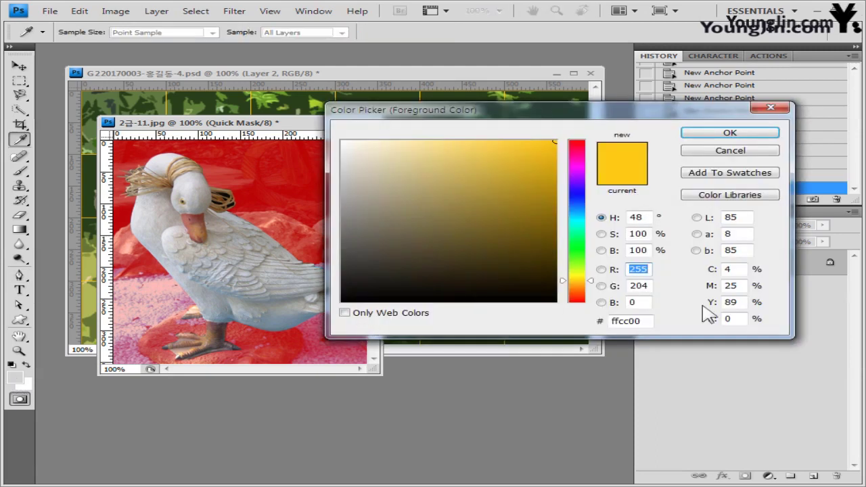
click(647, 322)
text(000000)
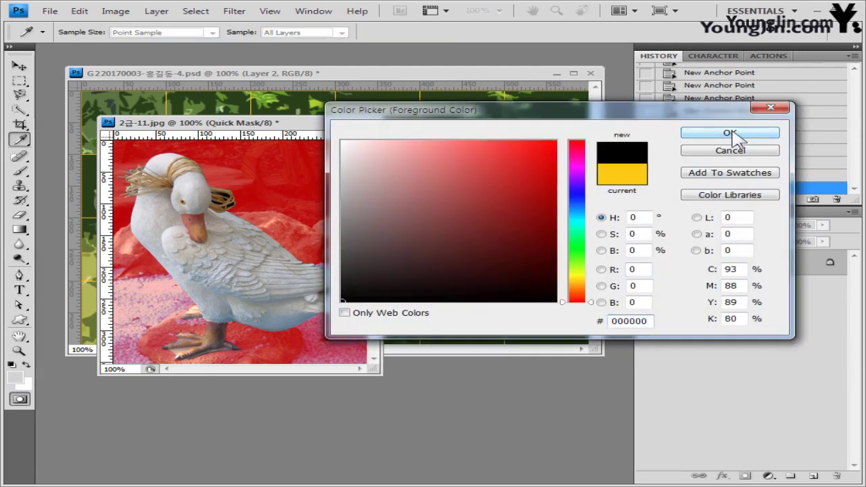
click(733, 133)
key(p)
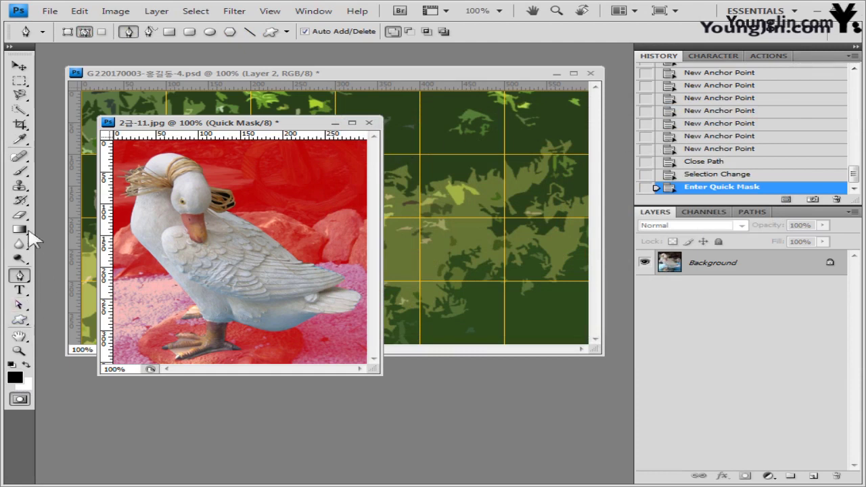
Step: Set the Brush size to 2 and try a test stroke, which is then undone
click(20, 171)
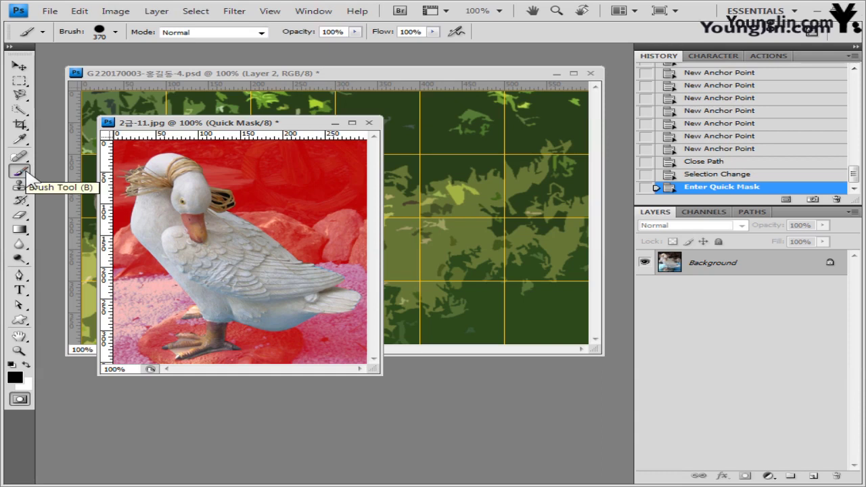
click(116, 32)
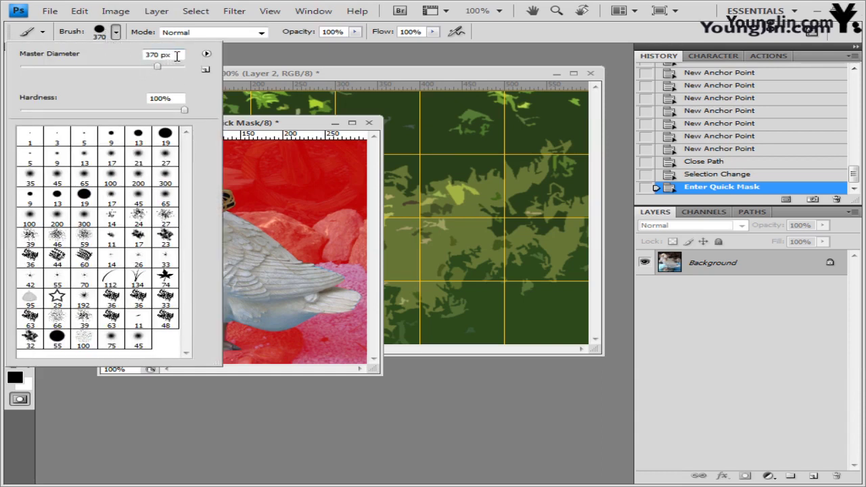
text(2)
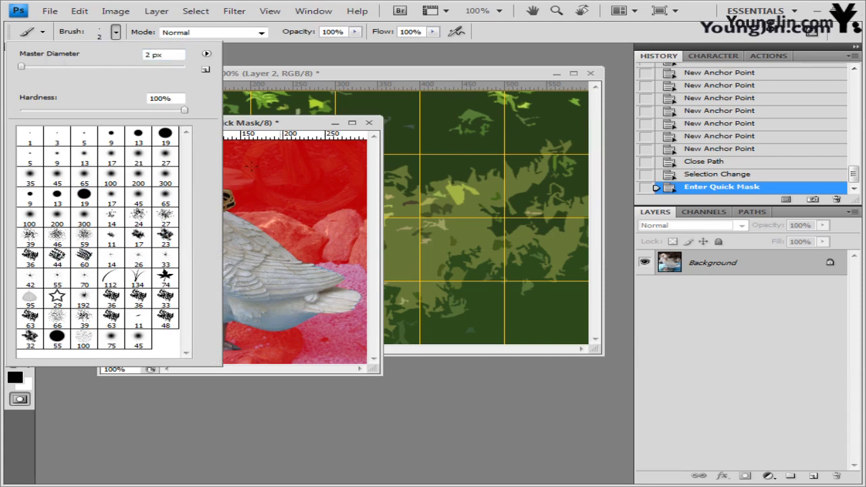
click(272, 129)
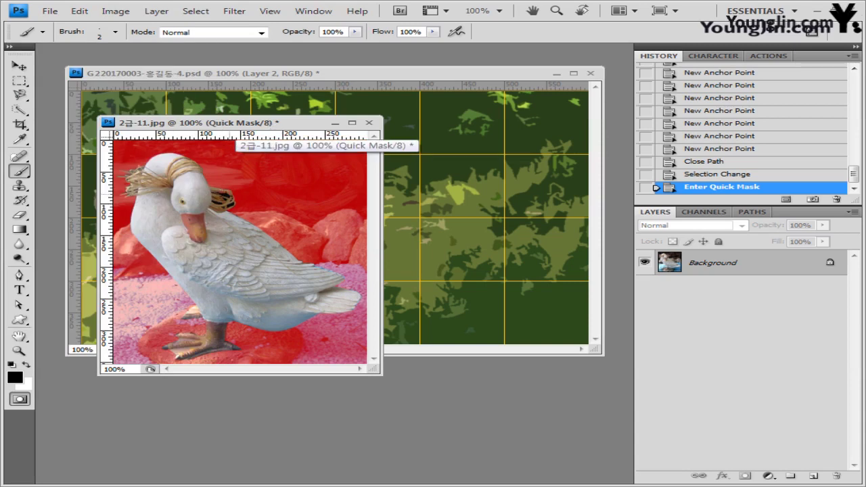
click(234, 195)
key(ctrl+z)
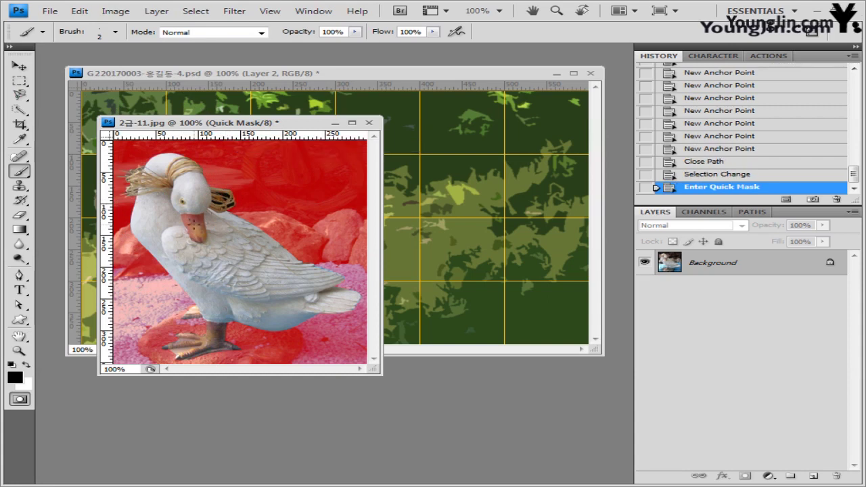
Step: At 300% zoom, paint the quick mask over the dark gaps inside the straw
key(ctrl+plus)
key(ctrl+plus)
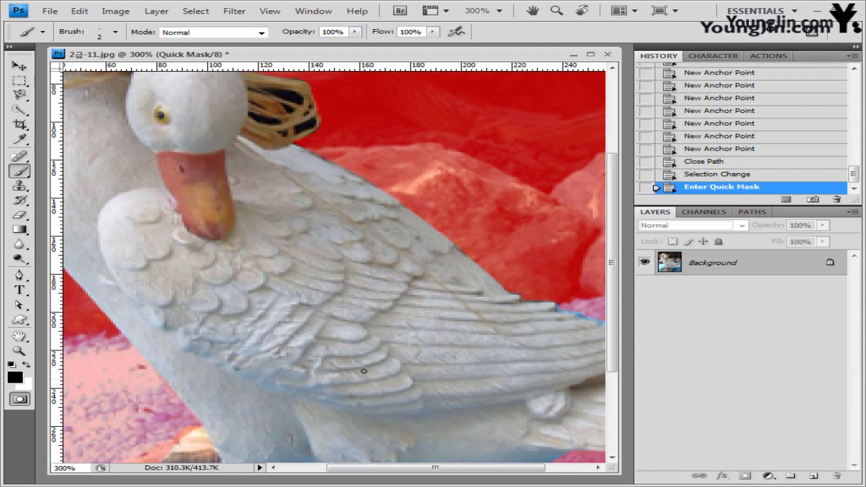
scroll(363, 370, up, 3)
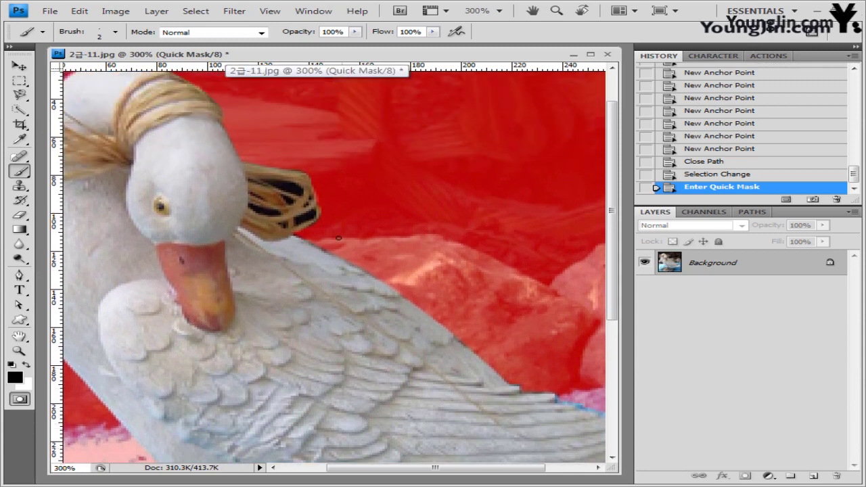
drag(344, 467, 299, 468)
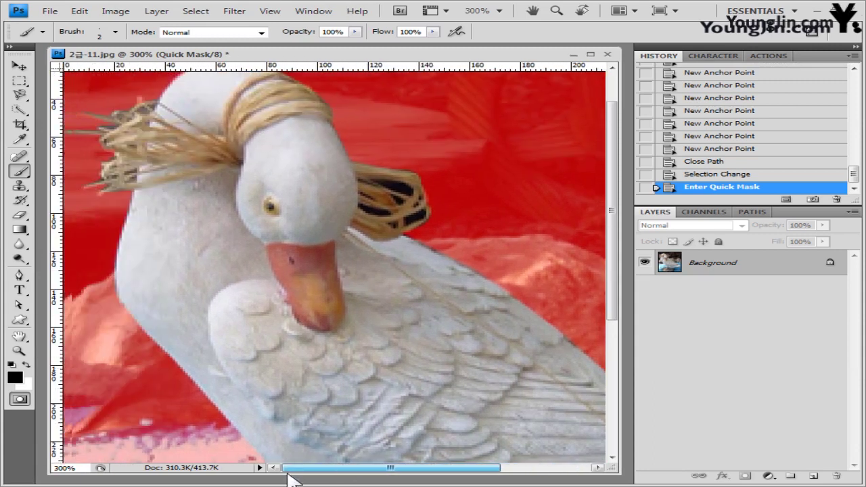
click(394, 191)
mouse_move(391, 194)
mouse_down()
mouse_move(401, 198)
mouse_move(362, 213)
mouse_move(423, 218)
mouse_up()
click(389, 222)
click(415, 218)
click(409, 222)
click(396, 228)
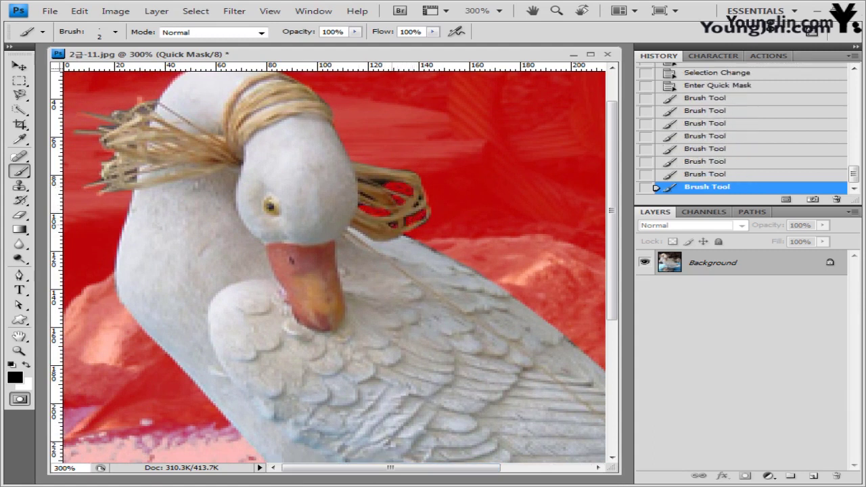
drag(364, 182, 387, 186)
click(391, 224)
Step: Return the duck photo to actual size and move its window aside
key(ctrl+minus)
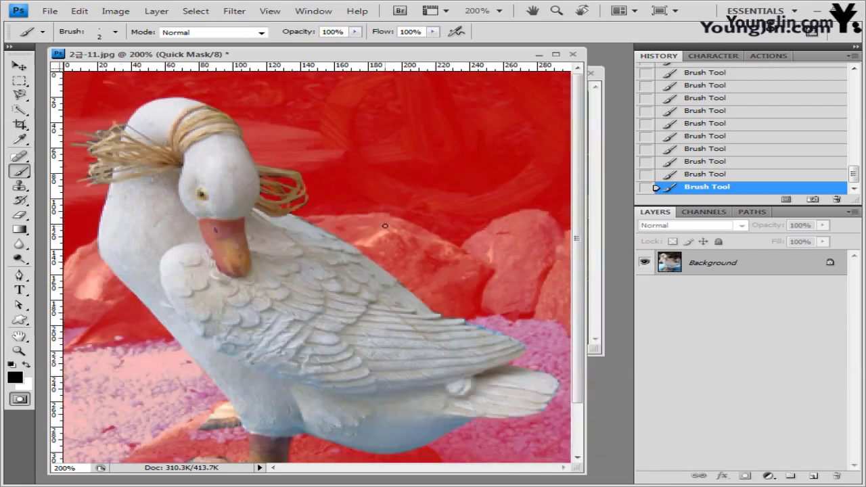
key(ctrl+minus)
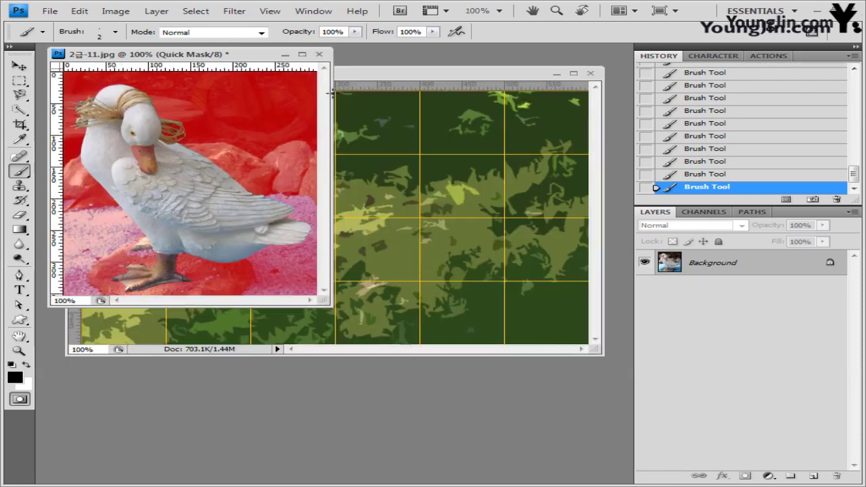
drag(224, 54, 362, 115)
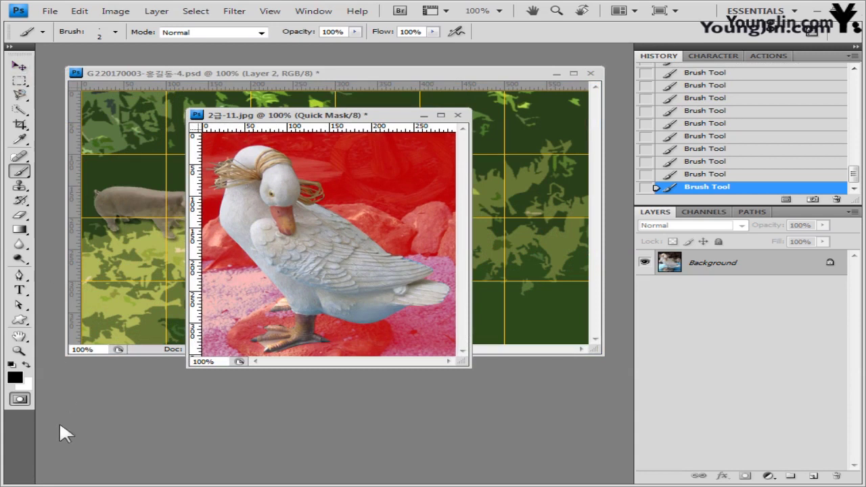
Step: Paste the masked duck into the composite and close 2급-11.jpg without saving
click(20, 400)
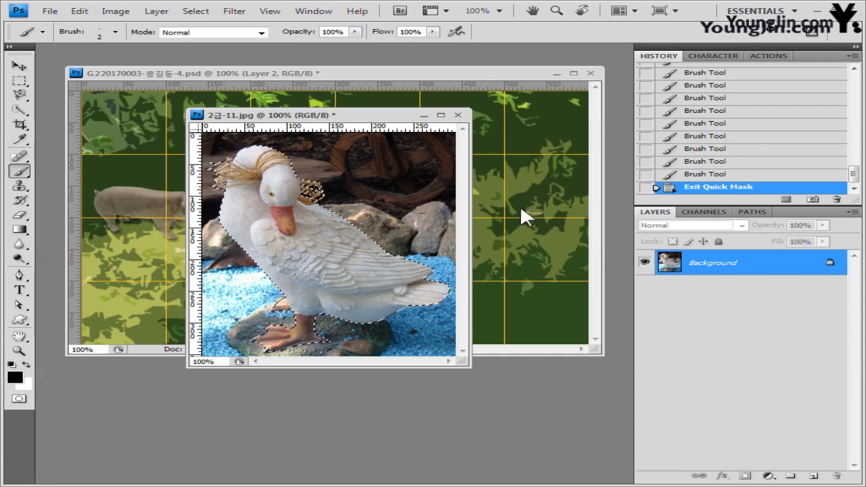
drag(375, 119, 438, 187)
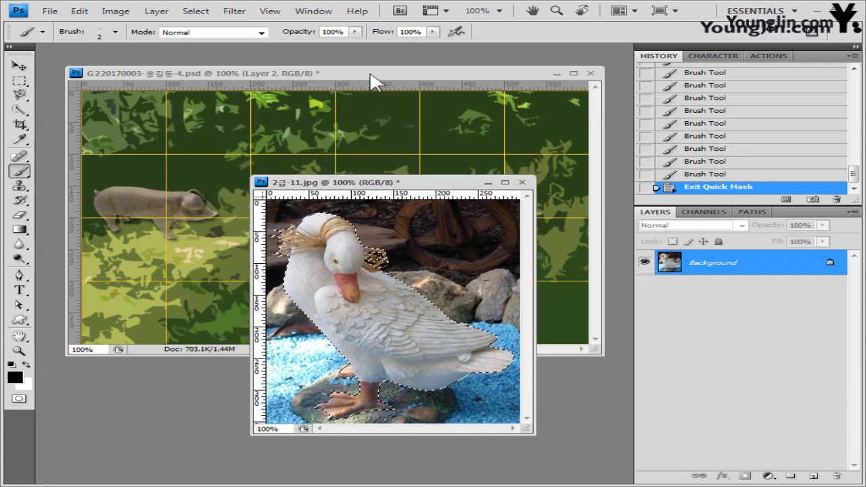
click(371, 80)
key(ctrl+v)
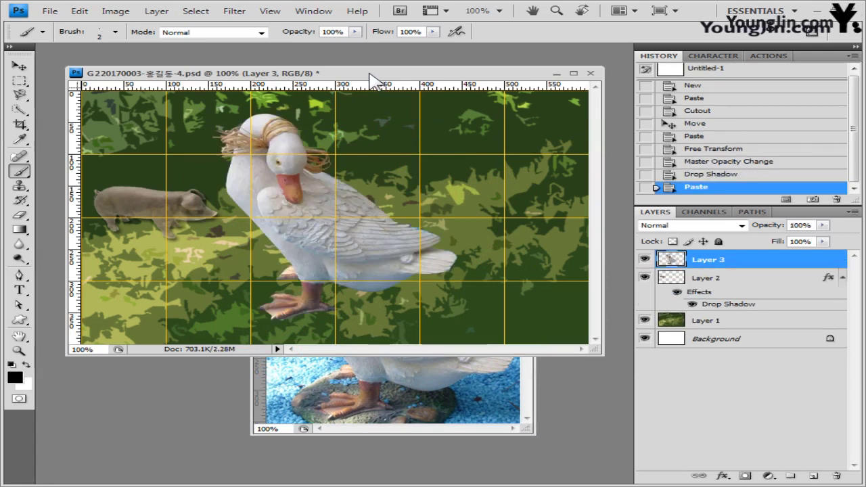
click(450, 428)
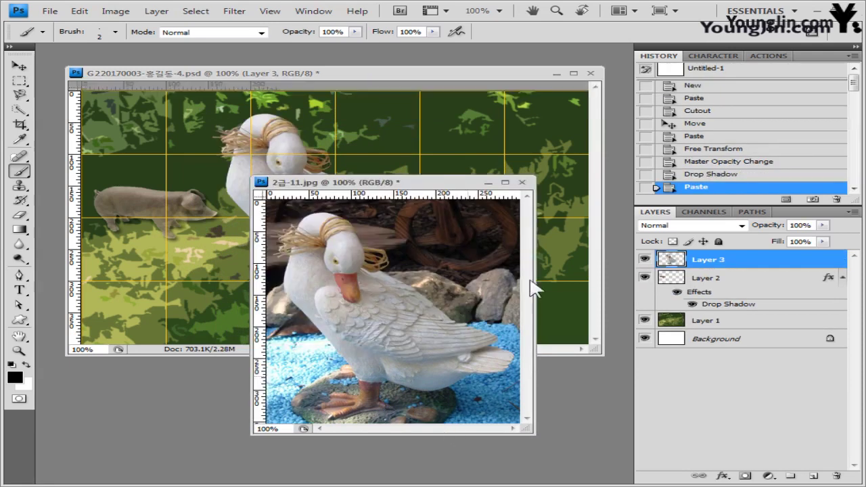
click(524, 182)
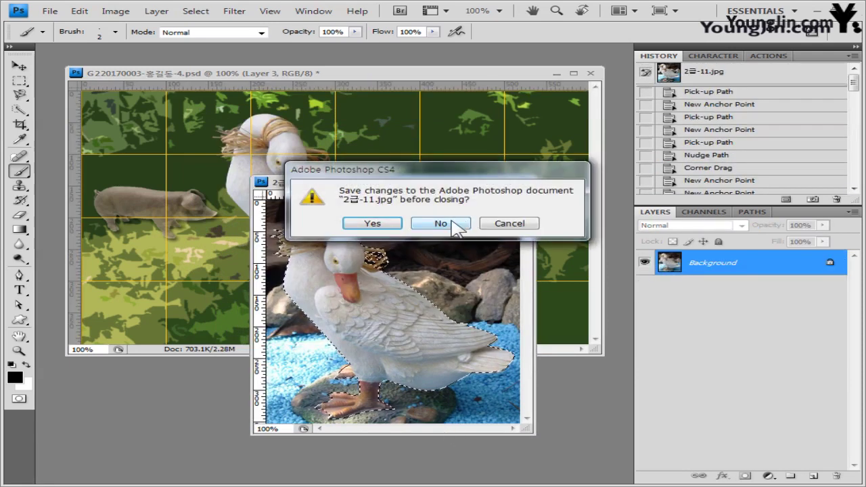
click(441, 224)
Step: Flip the duck horizontally and place it next to the pig
key(ctrl+t)
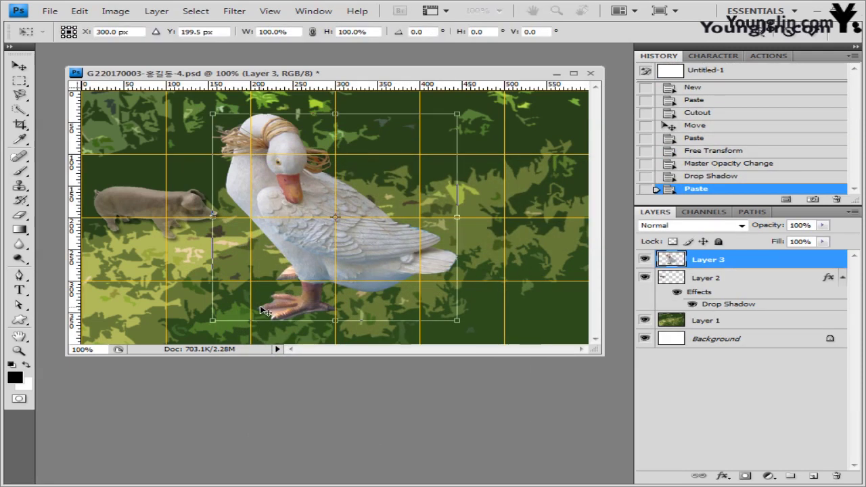
right_click(337, 233)
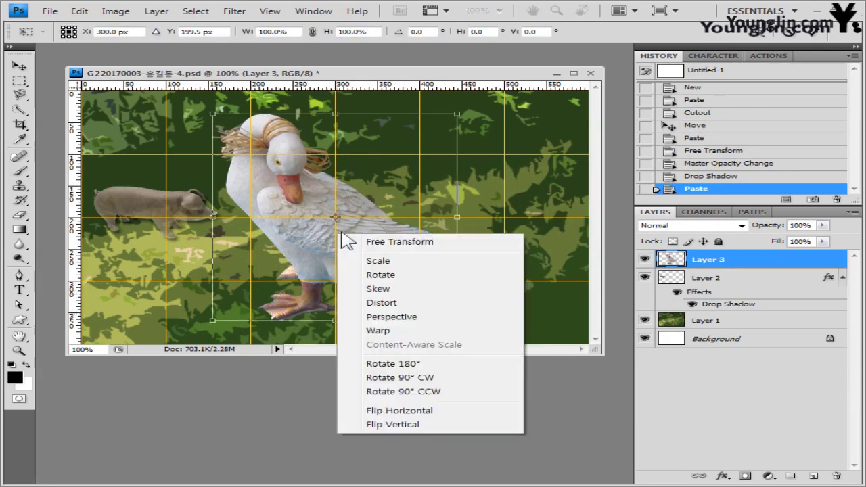
click(429, 411)
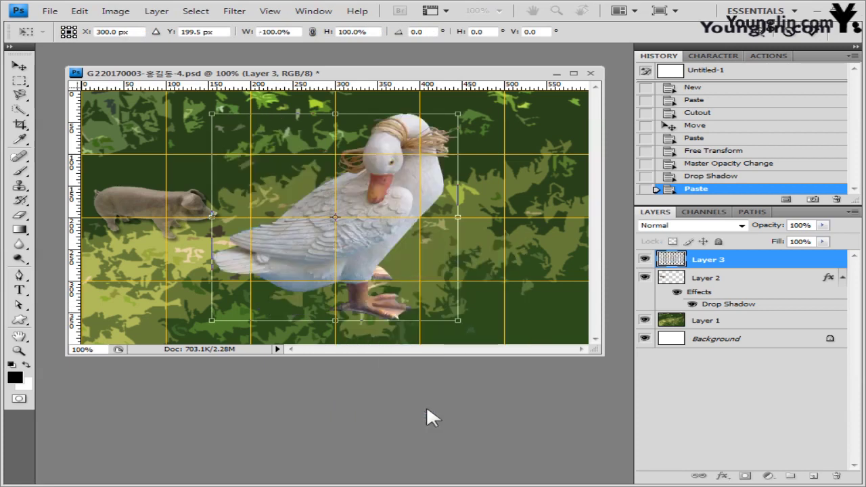
drag(414, 200, 338, 223)
key(Return)
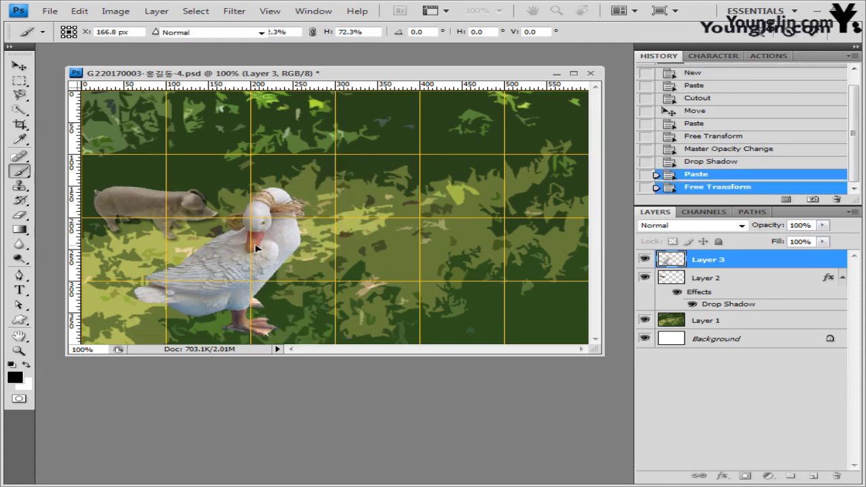
Step: Give the duck layer a Drop Shadow
key(b)
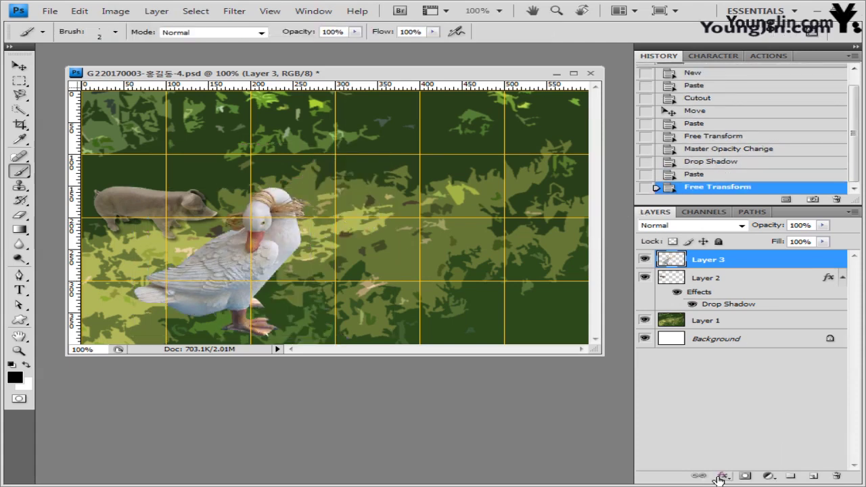
click(722, 476)
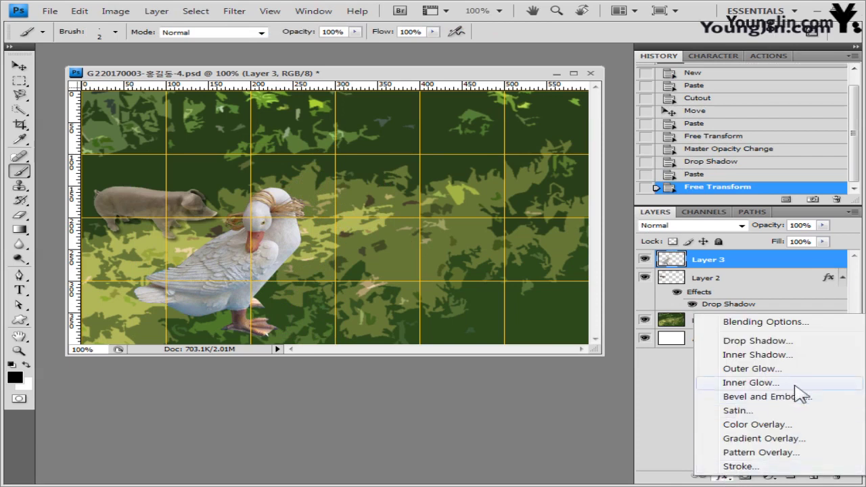
click(775, 323)
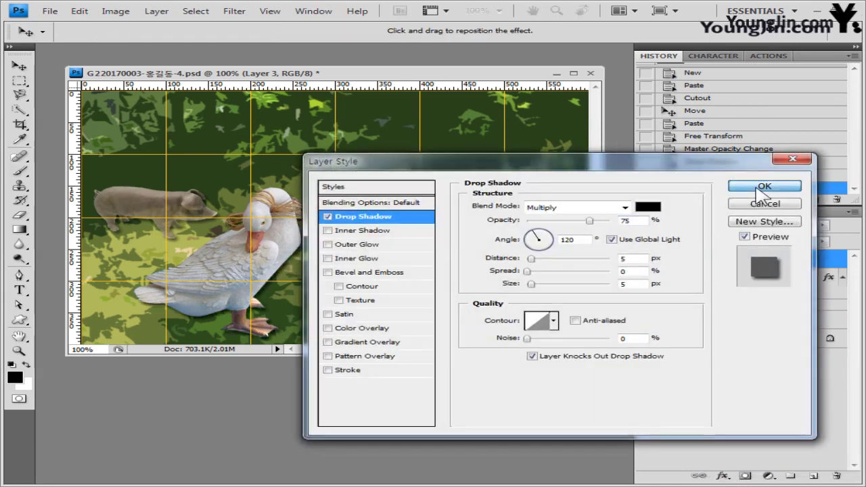
click(758, 187)
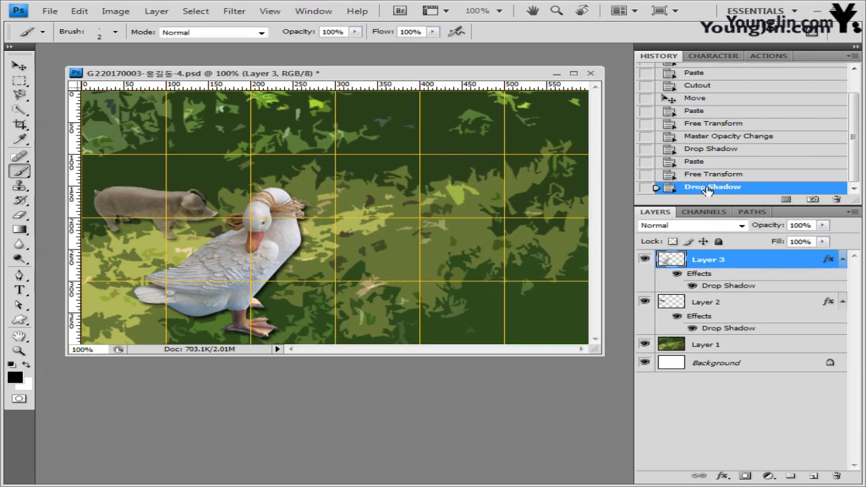
key(alt+Tab)
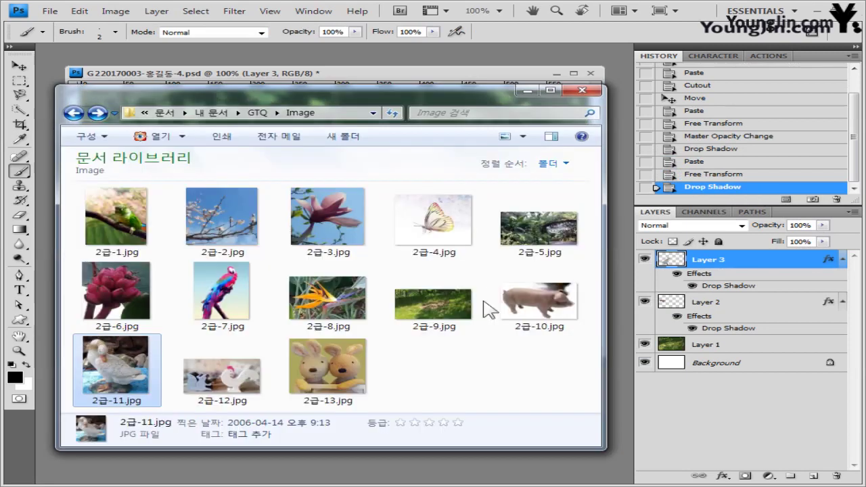
Step: Open the rabbit photo 2급-13.jpg in its own floating window
click(220, 382)
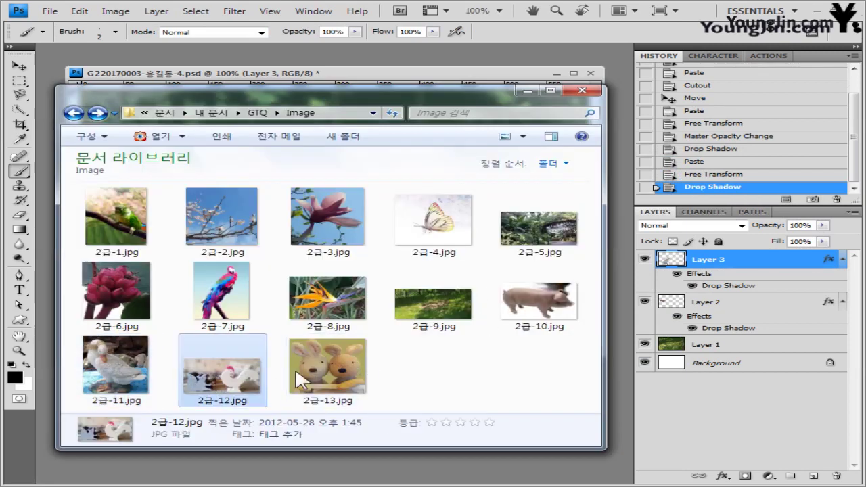
drag(341, 357, 277, 466)
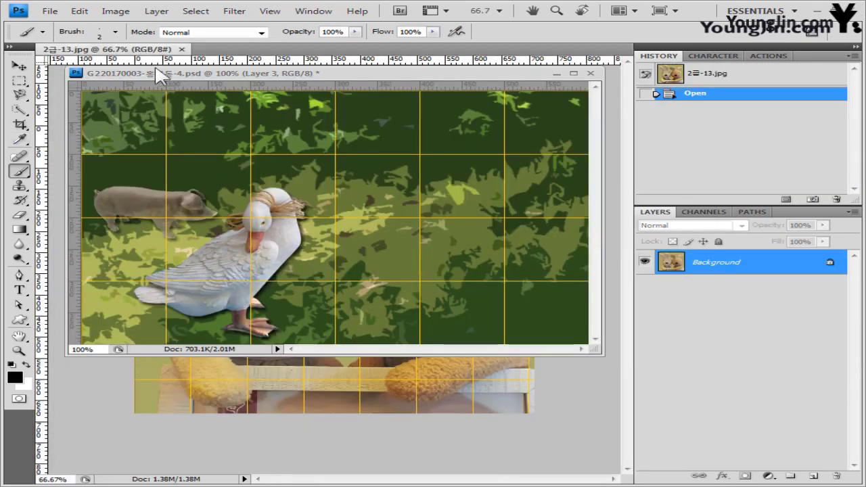
drag(152, 51, 223, 90)
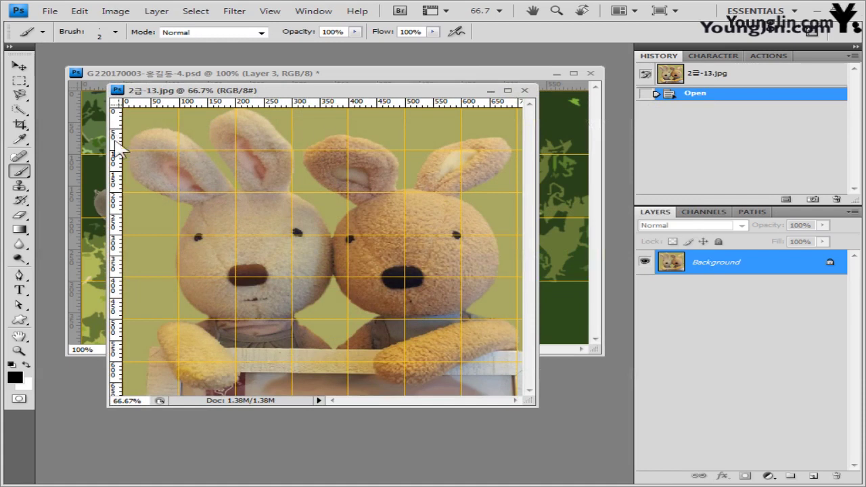
Step: Select the olive background around the rabbits with the Magic Wand at tolerance 20
click(21, 109)
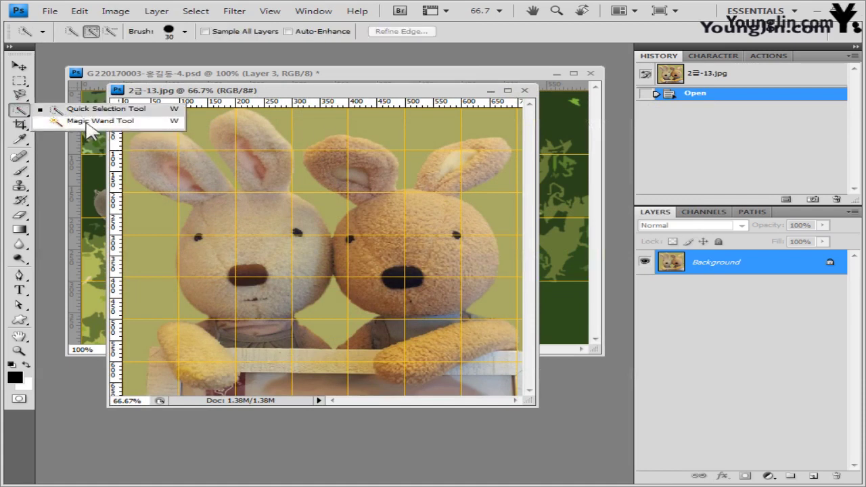
click(61, 127)
click(200, 29)
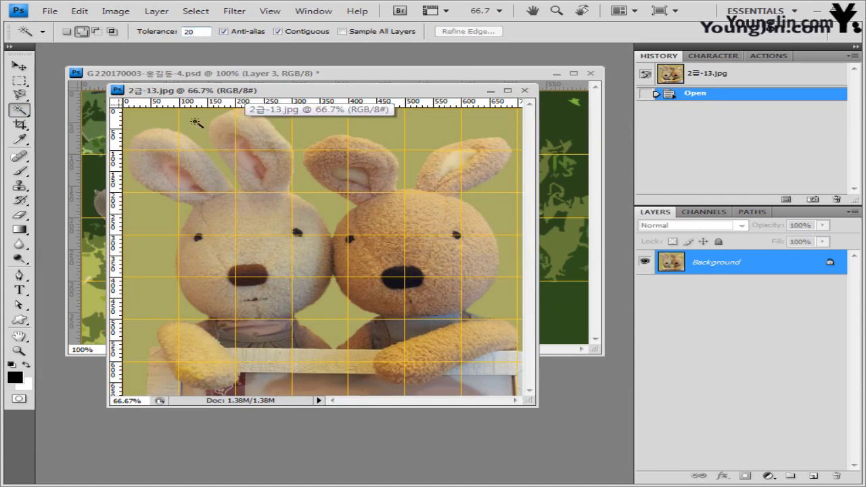
click(243, 196)
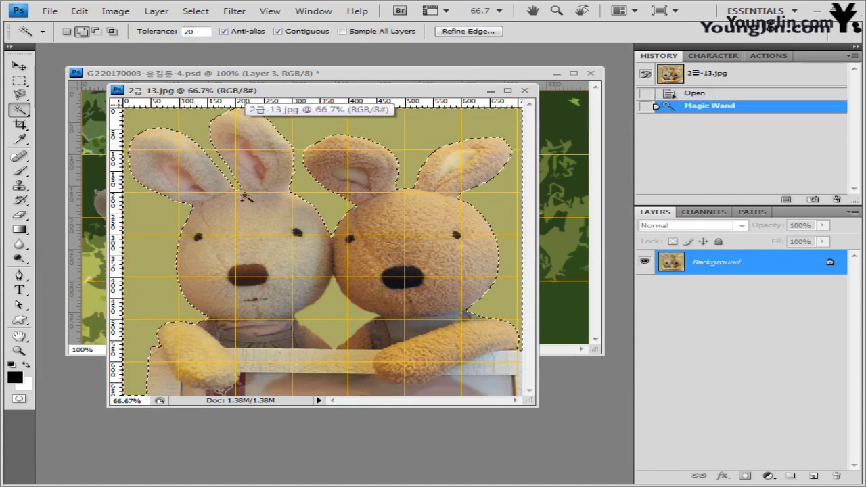
shift+click(331, 317)
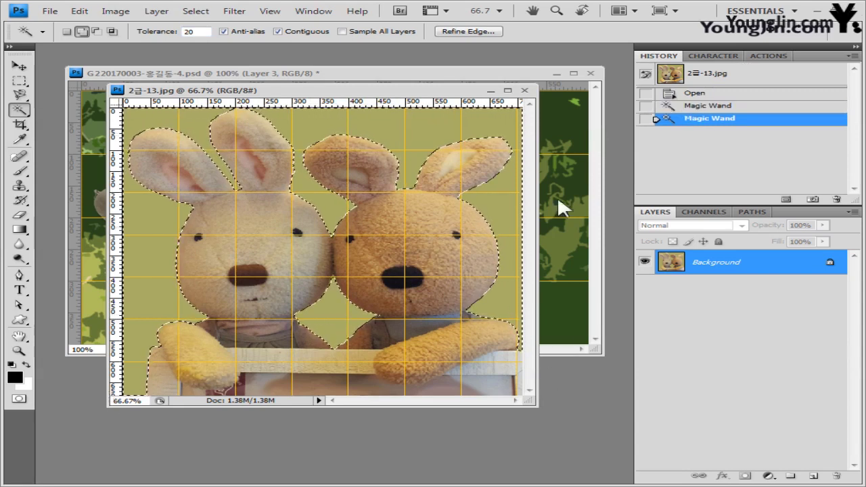
key(ctrl+shift+i)
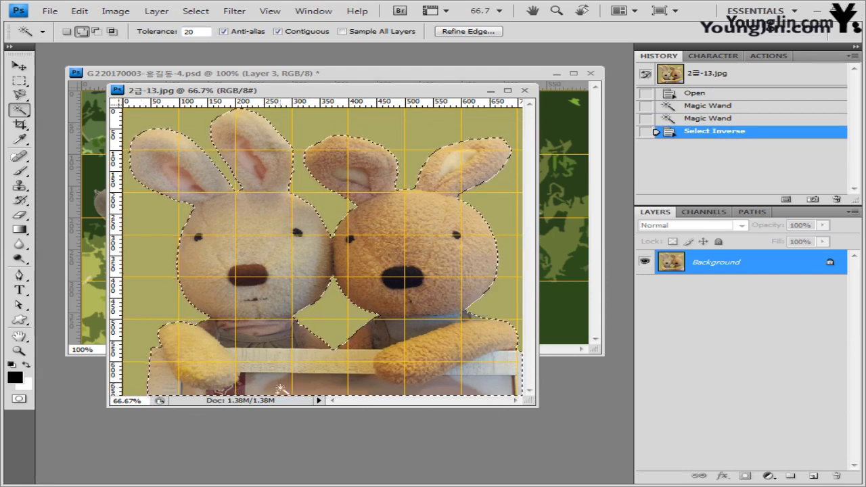
key(ctrl+z)
key(p)
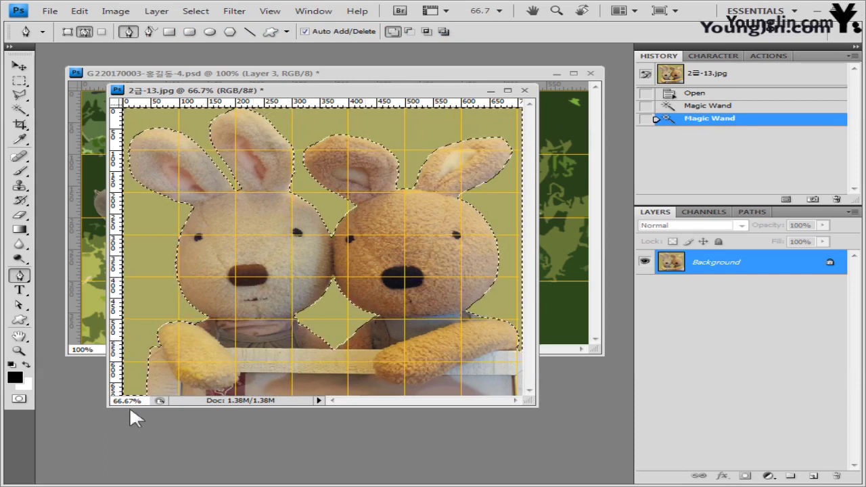
Step: Add the left rabbit's lower paw area with the Polygonal Lasso, then apply Select > Inverse
click(20, 97)
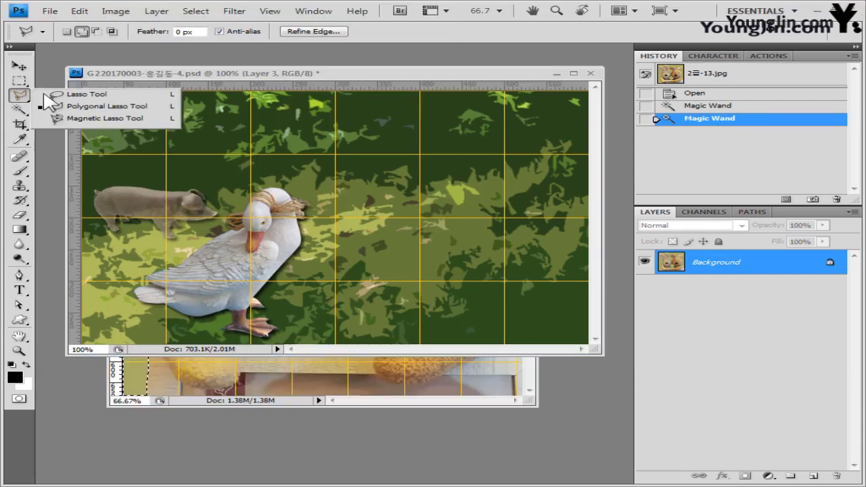
click(81, 94)
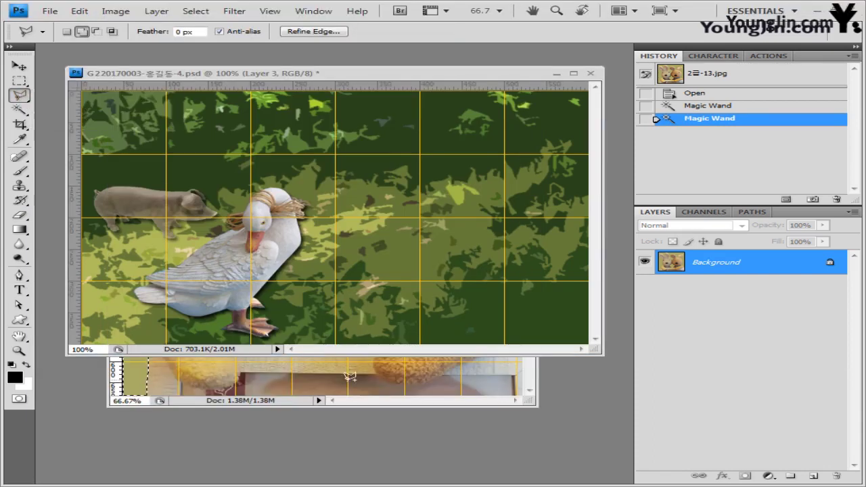
click(364, 389)
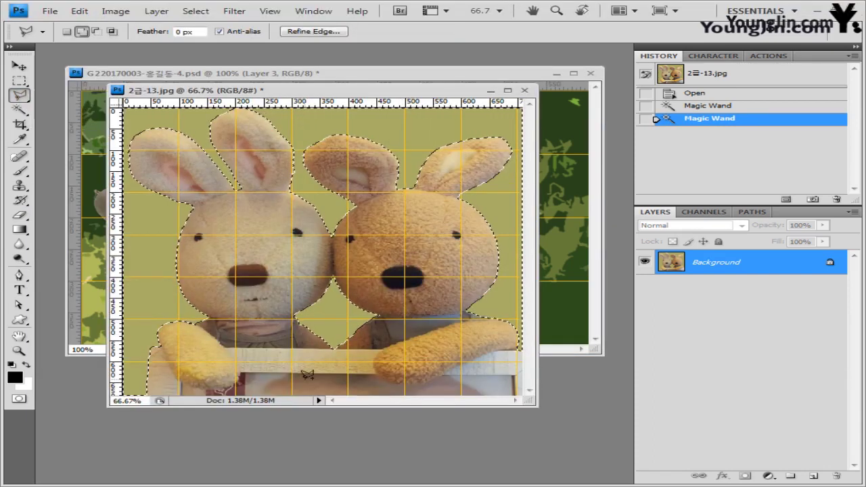
click(82, 32)
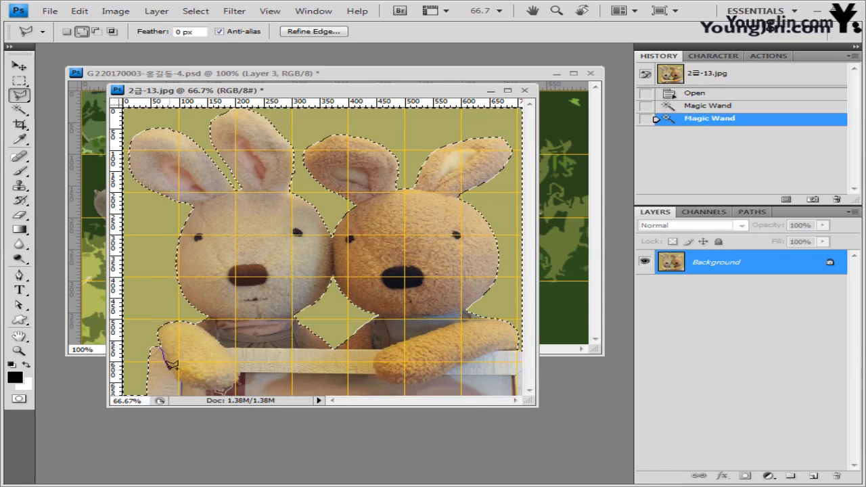
mouse_move(214, 383)
mouse_down()
mouse_move(246, 374)
mouse_move(228, 345)
mouse_up()
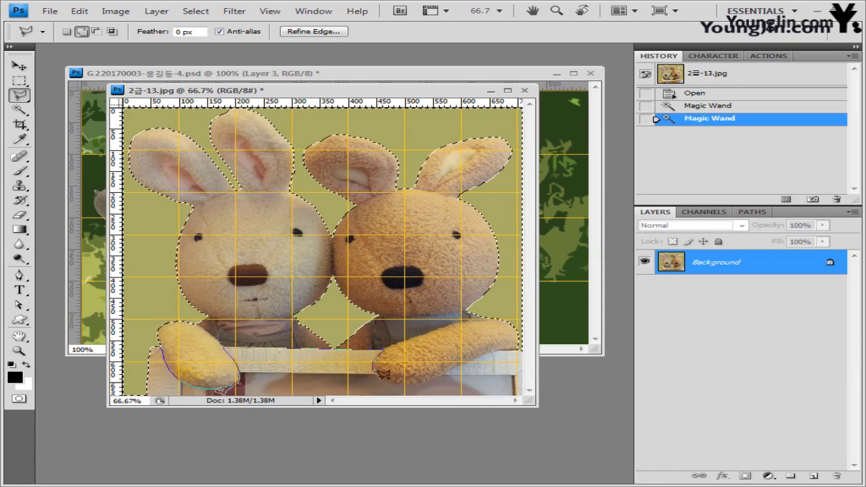
drag(383, 374, 476, 355)
click(142, 400)
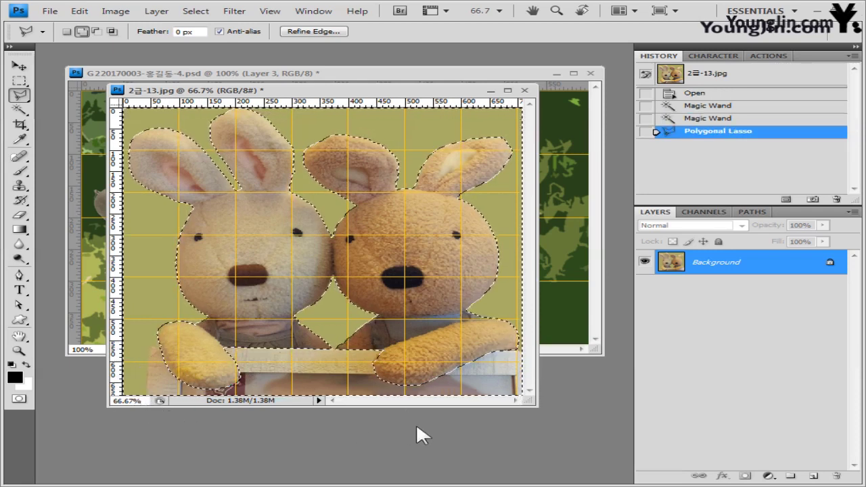
click(195, 11)
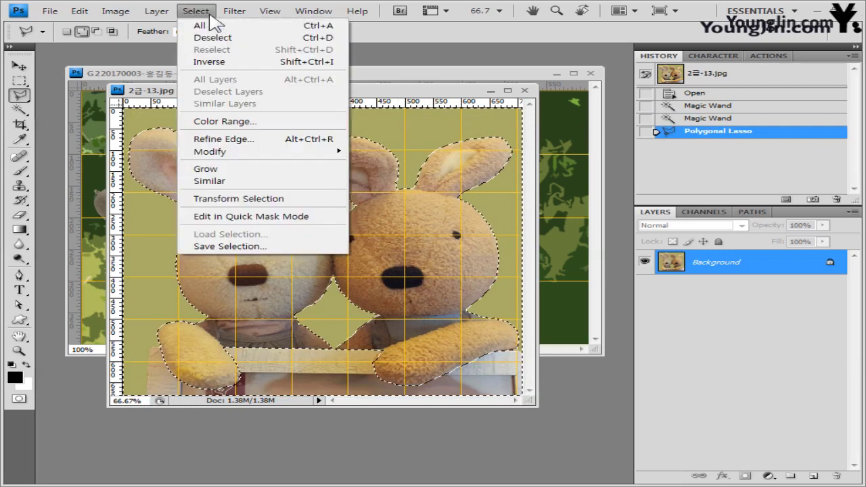
click(207, 62)
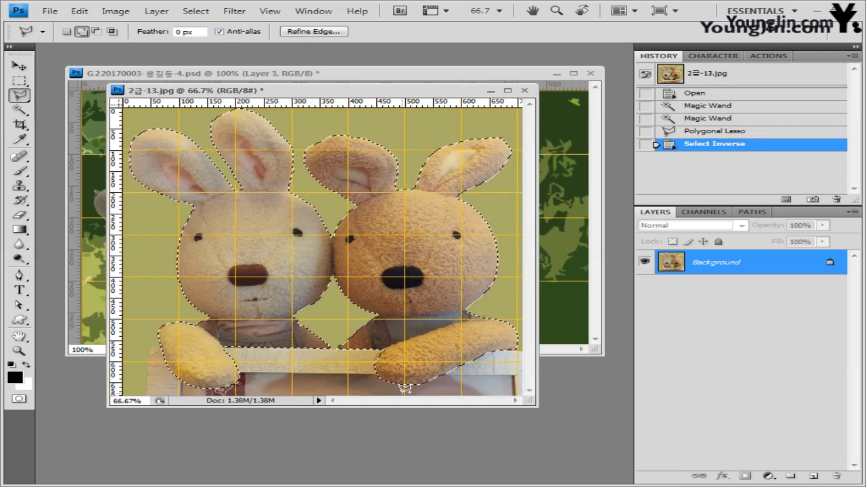
Step: Paste the rabbits into the composite, scale them down and place them over the grass
click(351, 74)
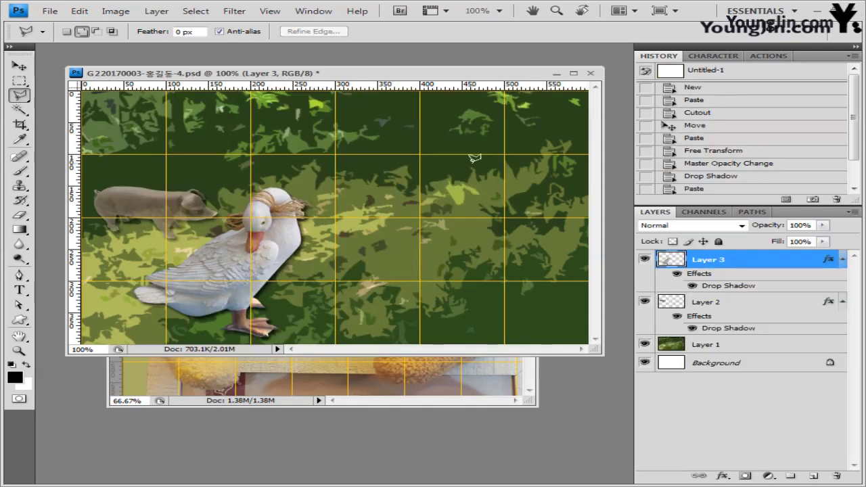
key(ctrl+v)
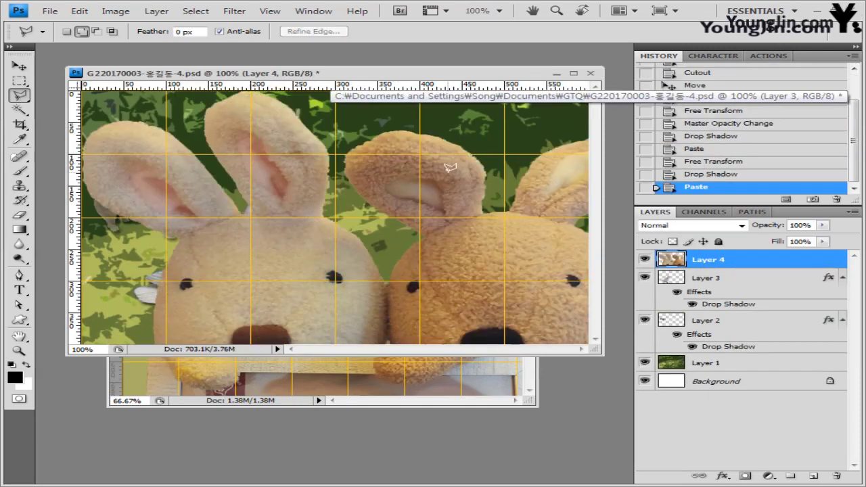
key(ctrl+t)
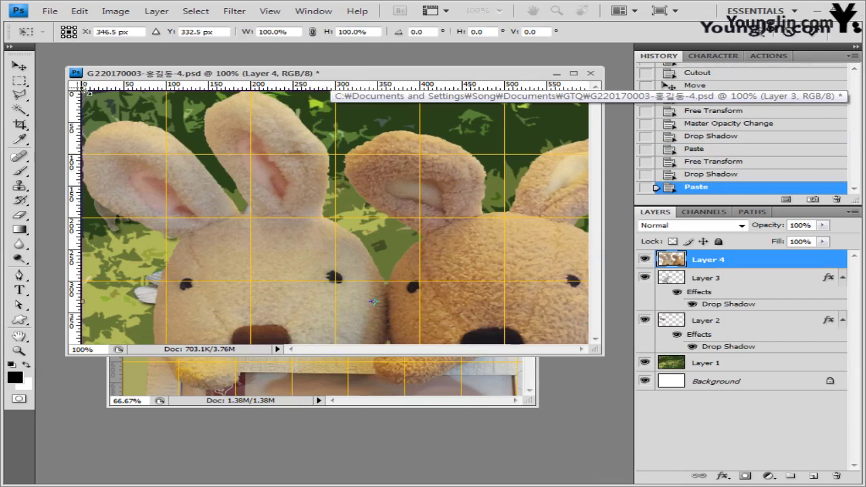
drag(85, 89, 325, 264)
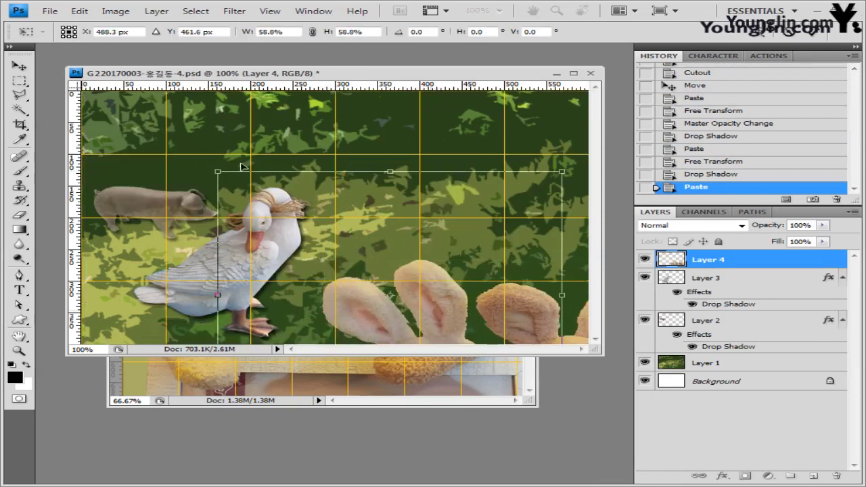
drag(412, 296, 222, 144)
drag(116, 99, 265, 182)
drag(439, 264, 496, 186)
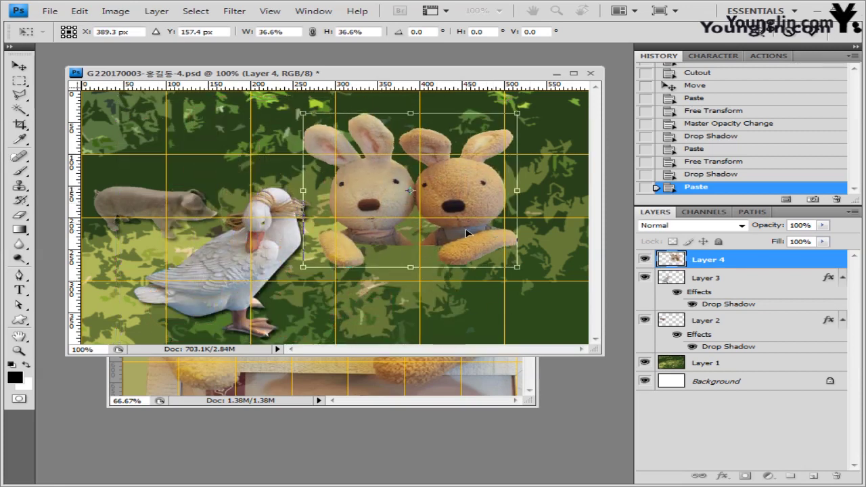
key(Return)
Step: Close 2급-13.jpg without saving and re-transform the rabbits, shifting them right
click(501, 402)
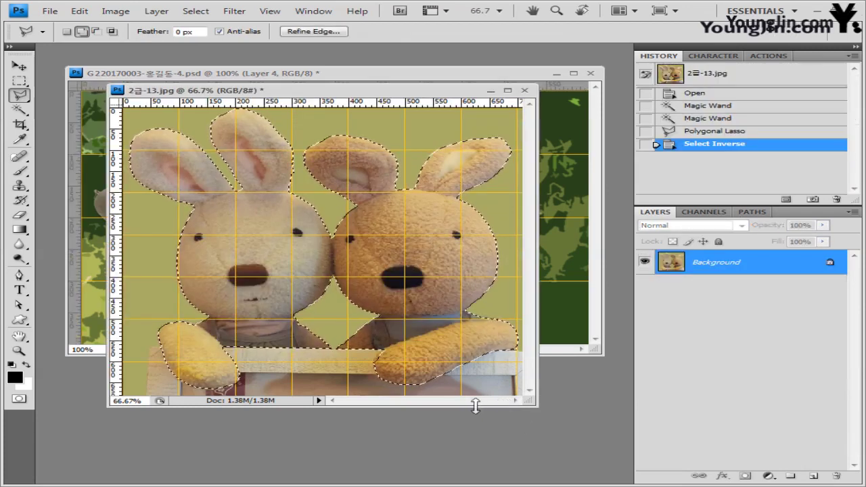
click(524, 90)
click(440, 222)
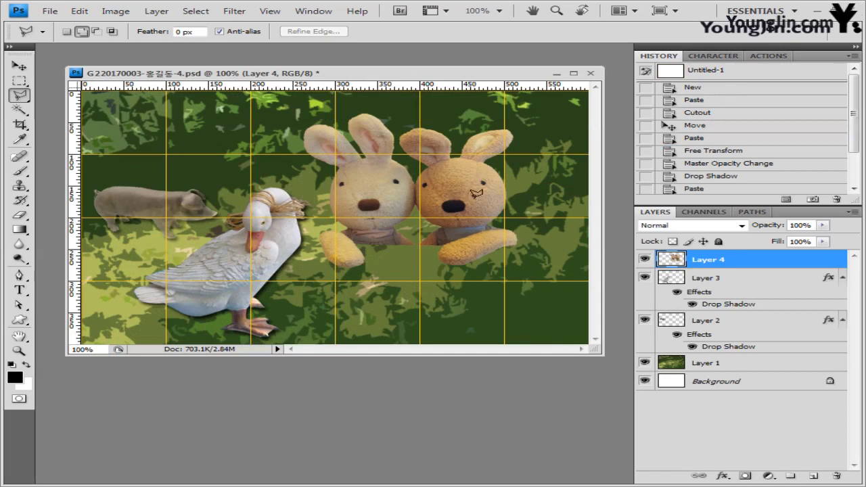
key(ctrl+t)
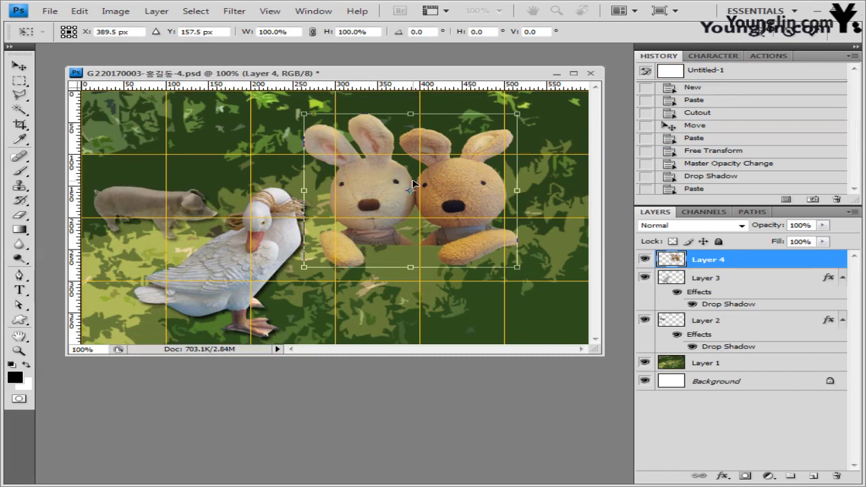
key(Return)
key(l)
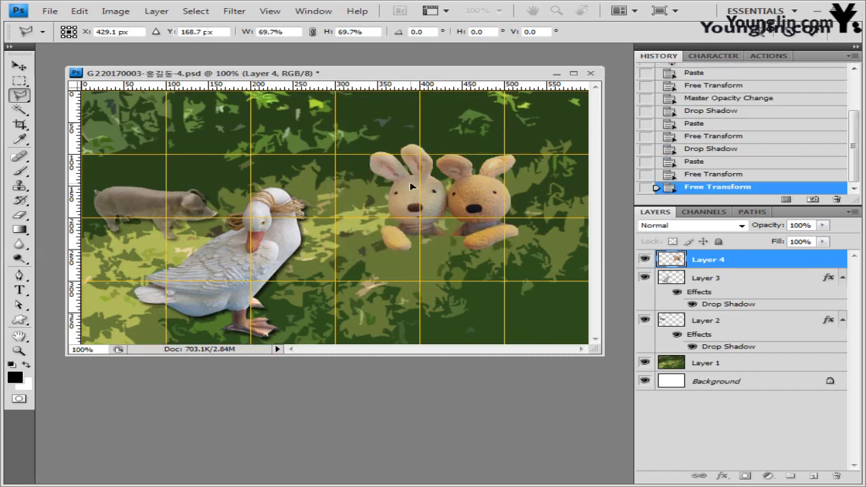
Step: Give the rabbits' Layer 4 a Drop Shadow and an 8 px Inner Glow
click(722, 476)
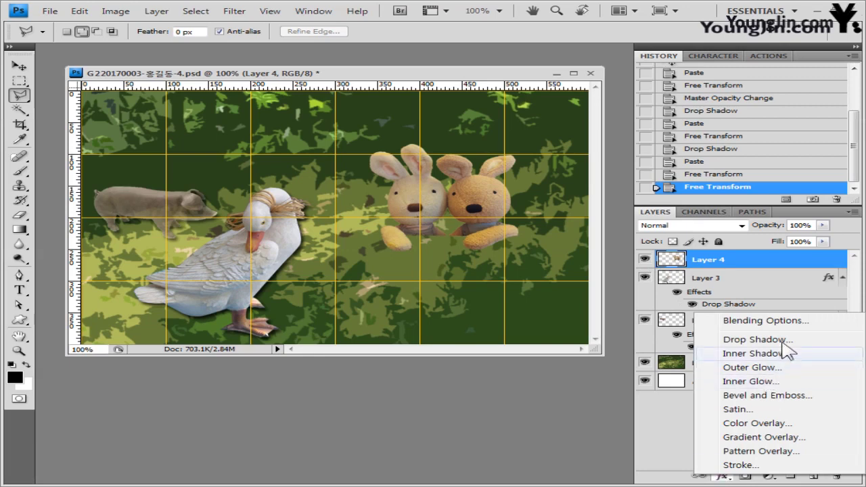
click(757, 340)
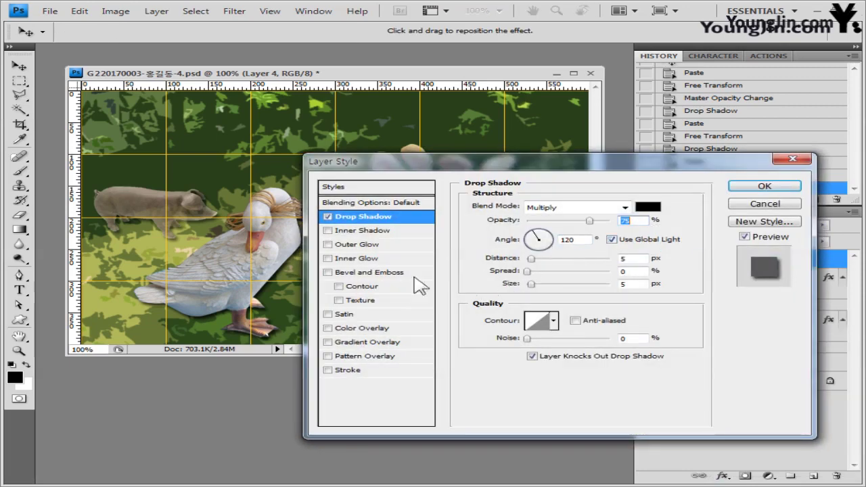
click(376, 259)
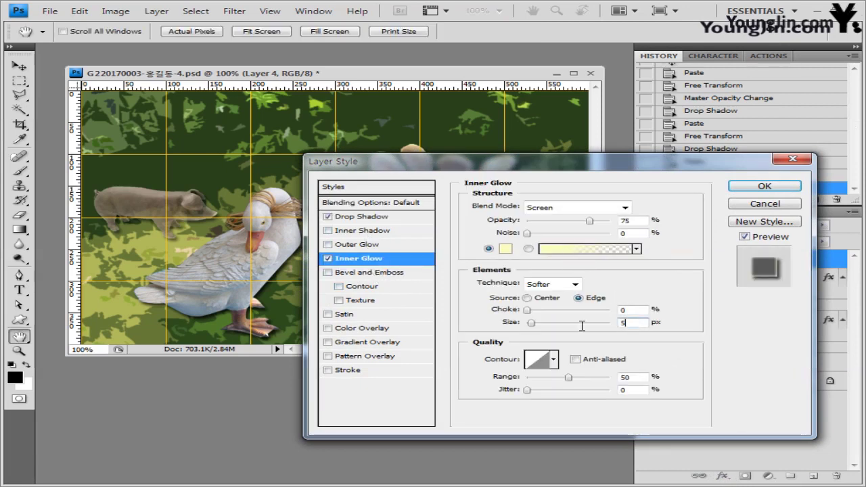
click(632, 322)
text(8)
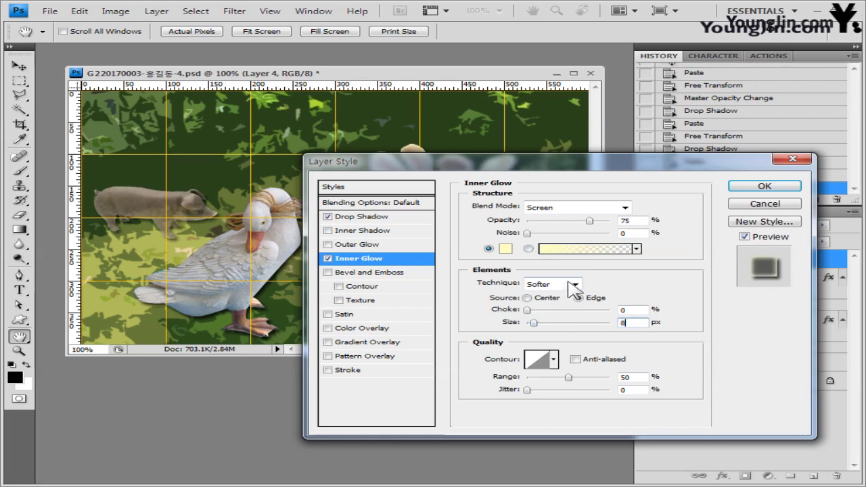
drag(577, 162, 471, 282)
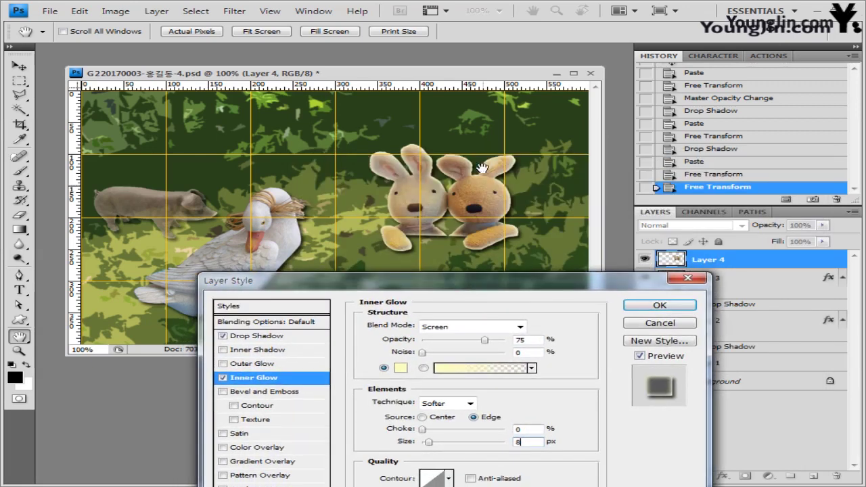
click(675, 303)
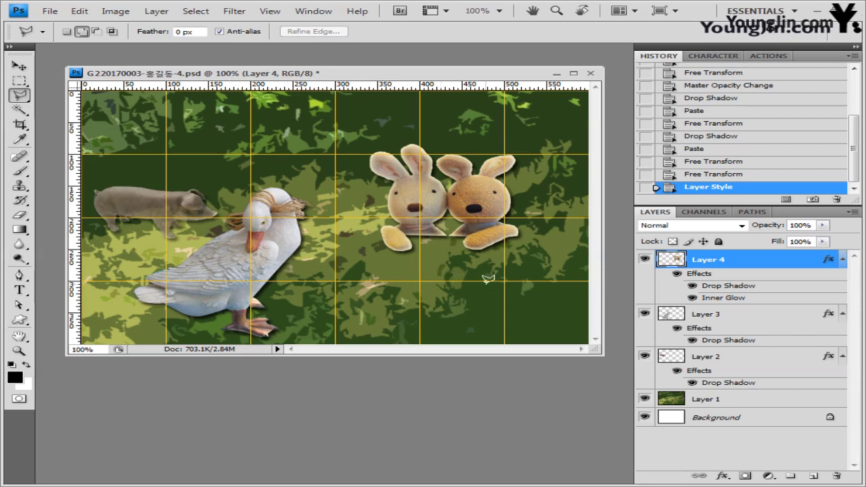
Step: Load the Objects shape set and draw a Stamp 1 custom shape below the rabbits
click(19, 320)
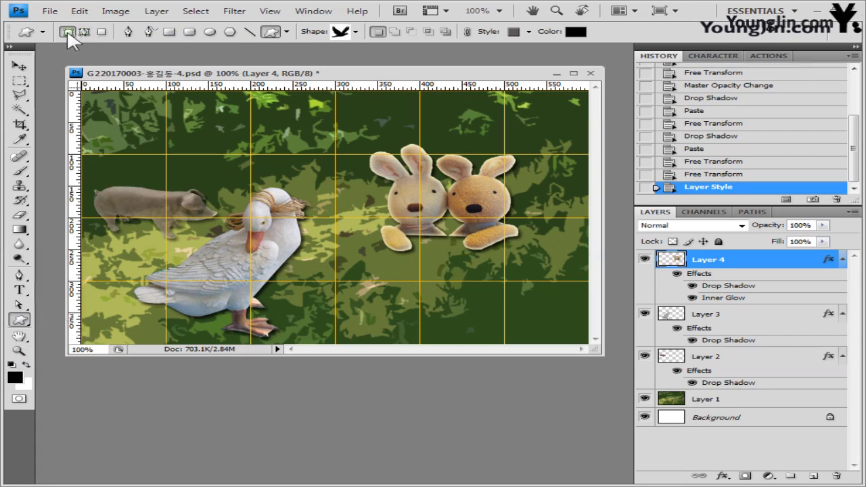
click(356, 32)
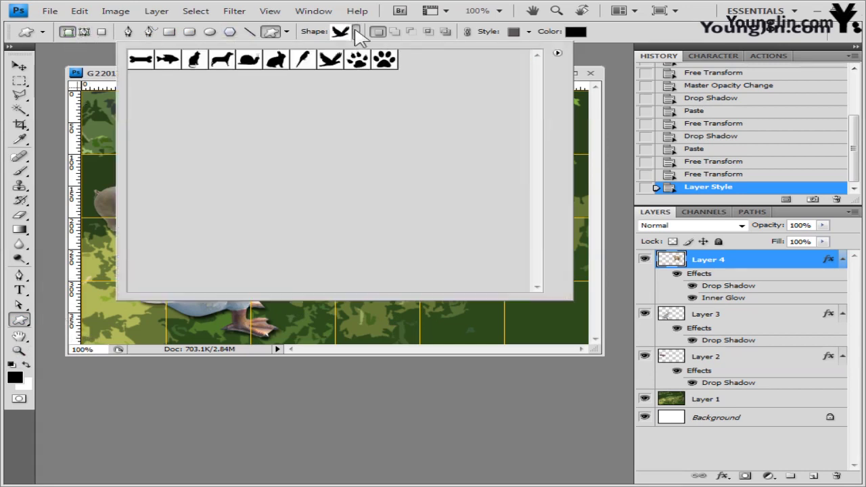
click(558, 53)
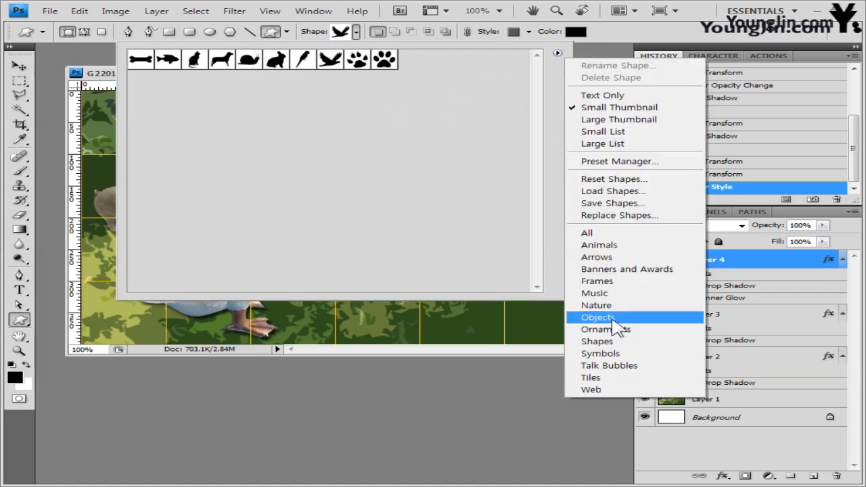
click(613, 318)
click(370, 223)
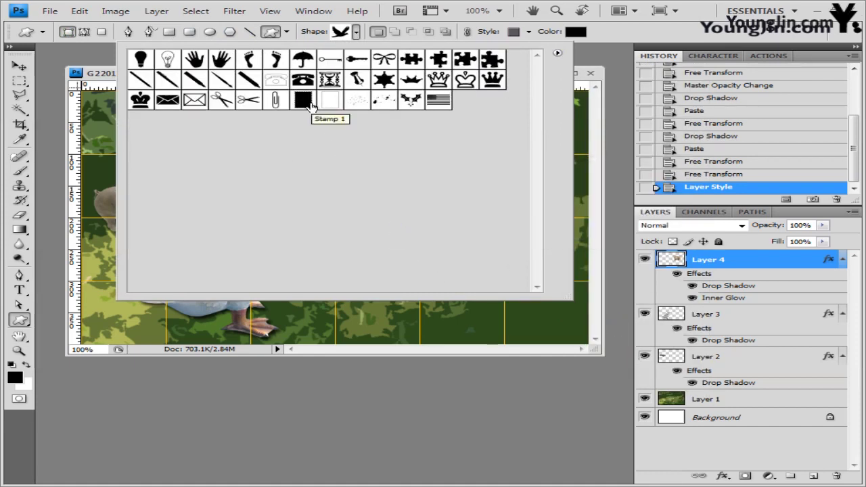
click(303, 100)
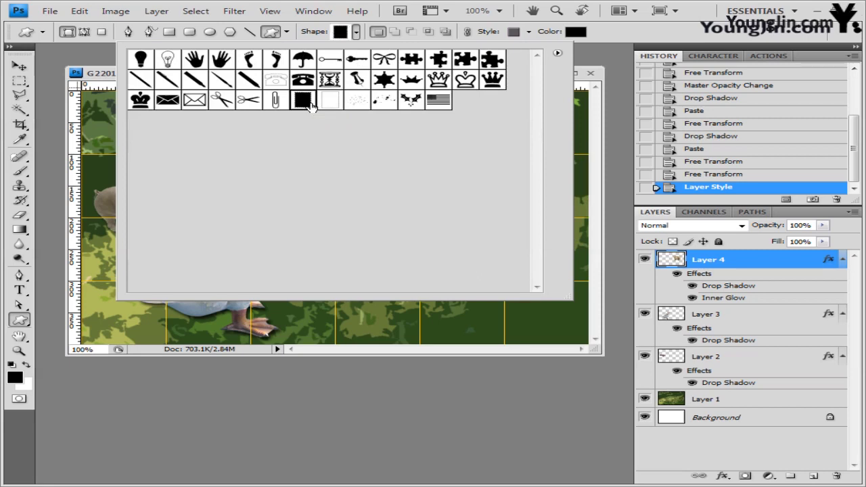
click(646, 44)
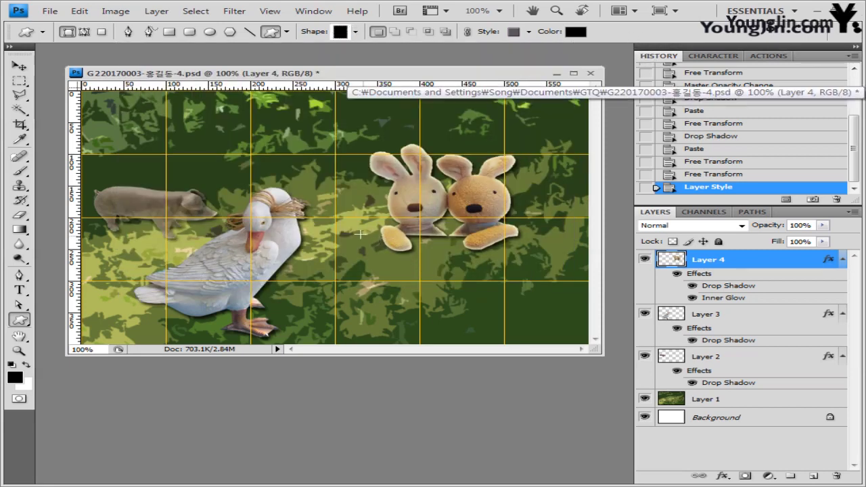
drag(360, 234, 578, 316)
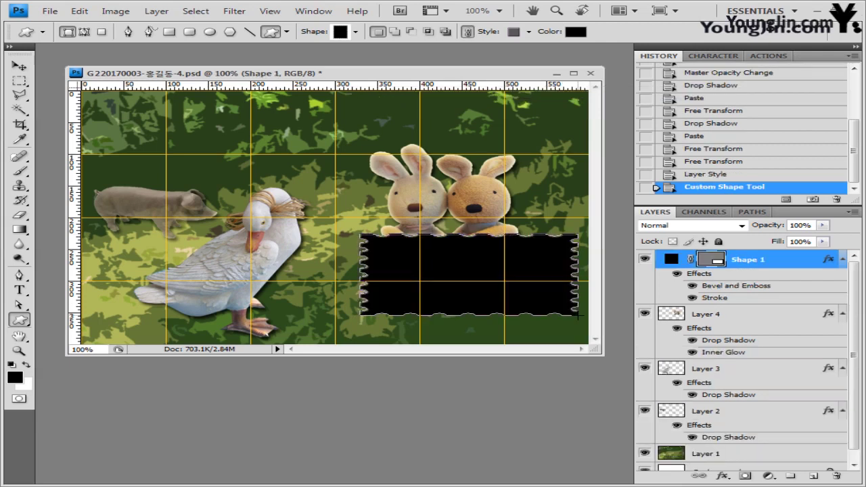
Step: Set the stamp shape's style to None and move Shape 1 beneath Layer 4
click(529, 33)
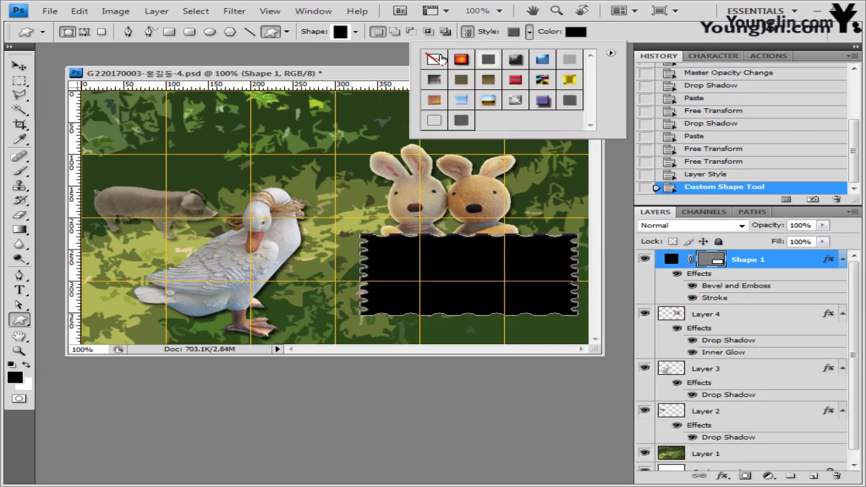
click(434, 59)
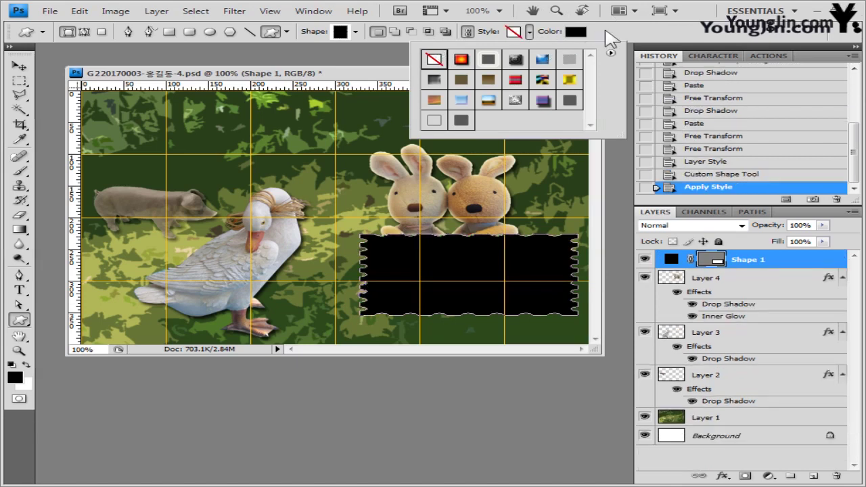
click(634, 33)
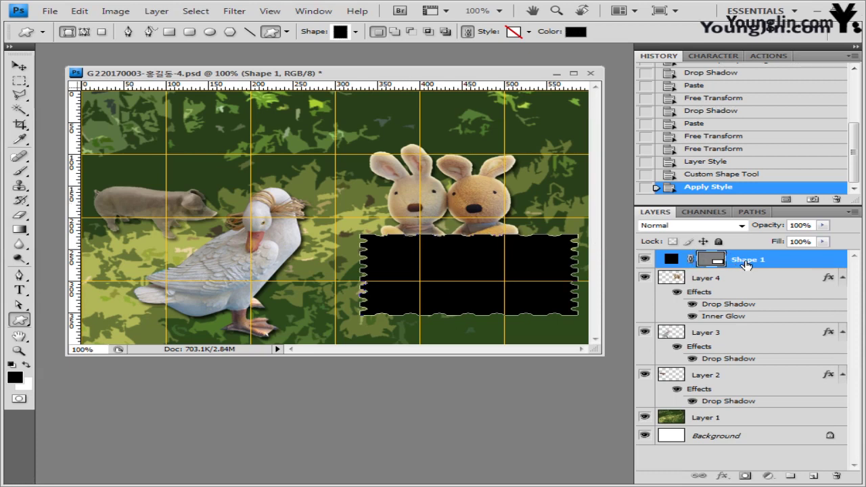
drag(746, 264, 746, 324)
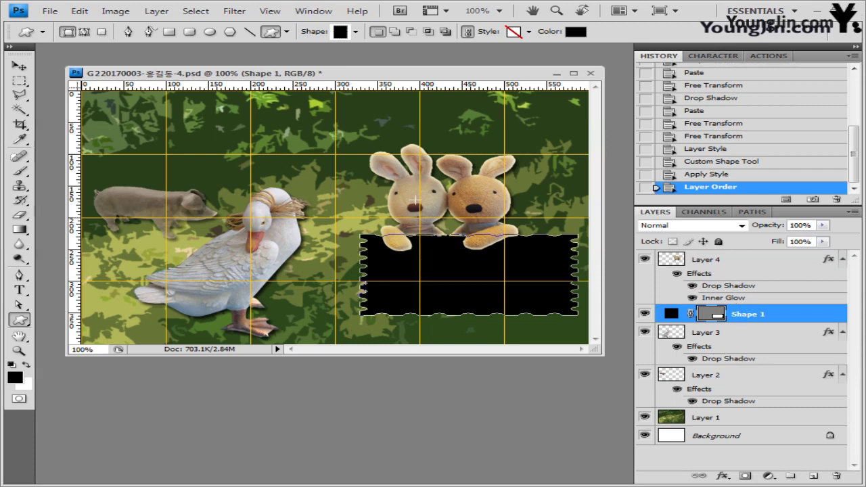
Step: Enlarge the stamp panel with Free Transform and shift it down-left
click(18, 66)
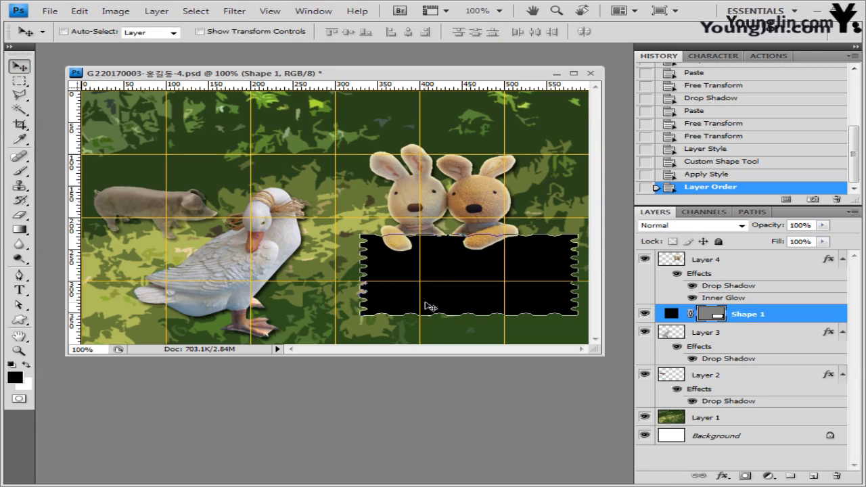
key(ctrl+t)
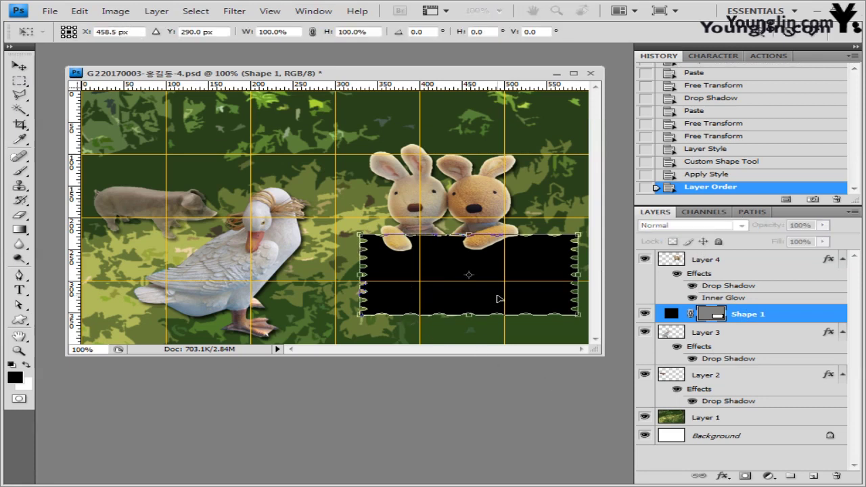
drag(360, 314, 336, 330)
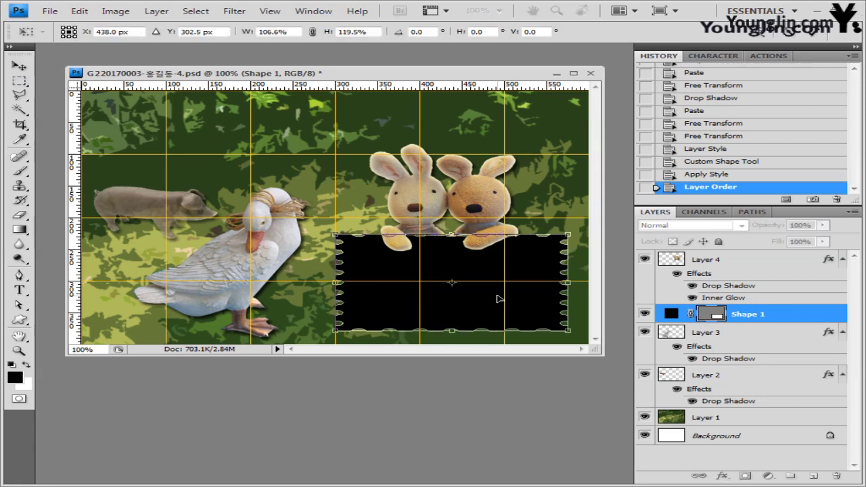
key(Return)
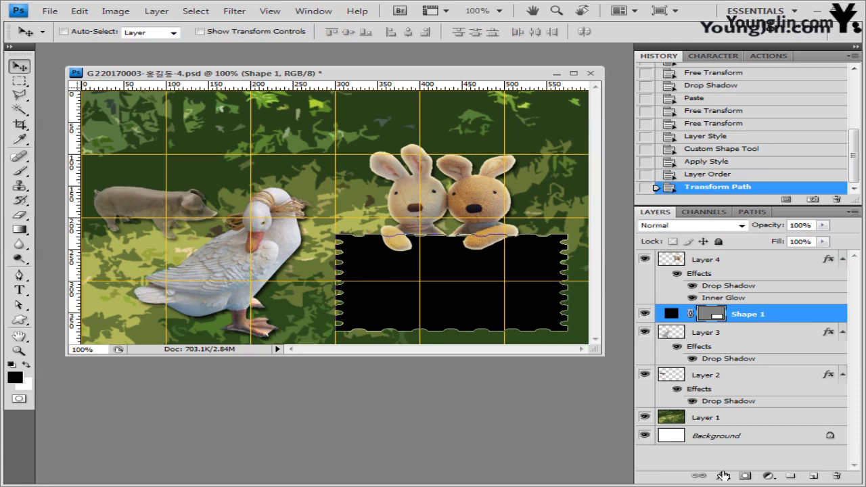
Step: Give the stamp panel a Drop Shadow at distance 10 and a #ffff99 Stroke
click(723, 475)
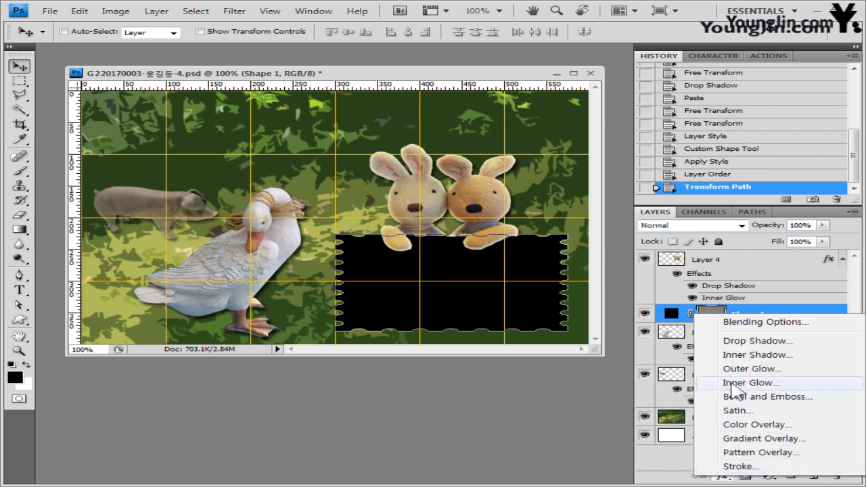
click(748, 343)
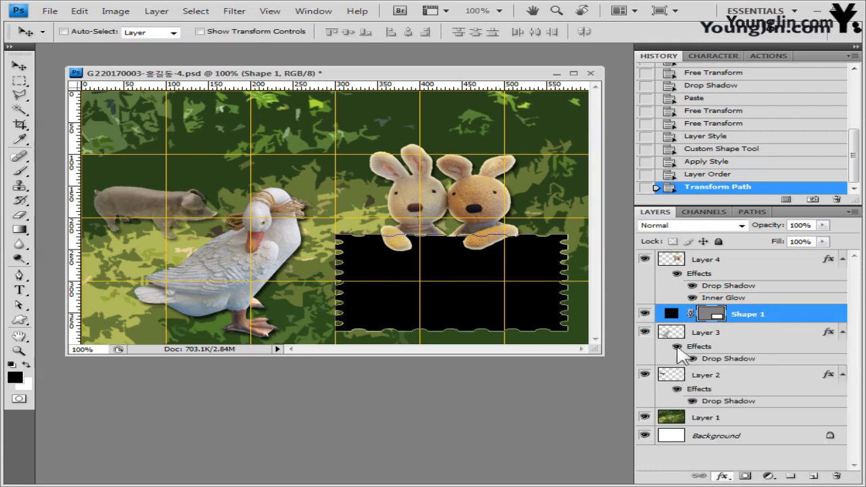
drag(567, 285, 612, 188)
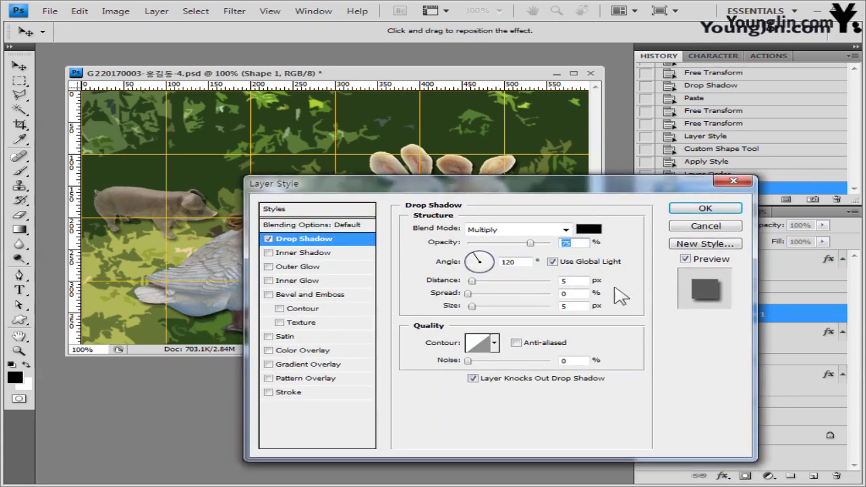
click(567, 280)
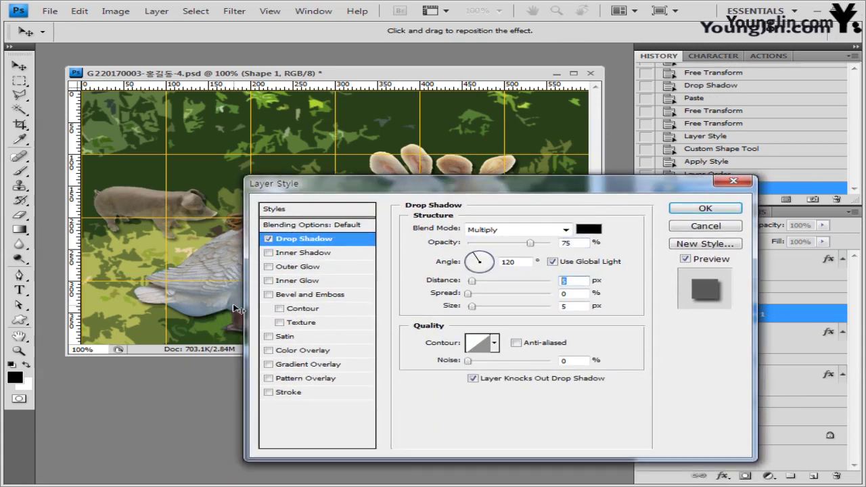
text(10)
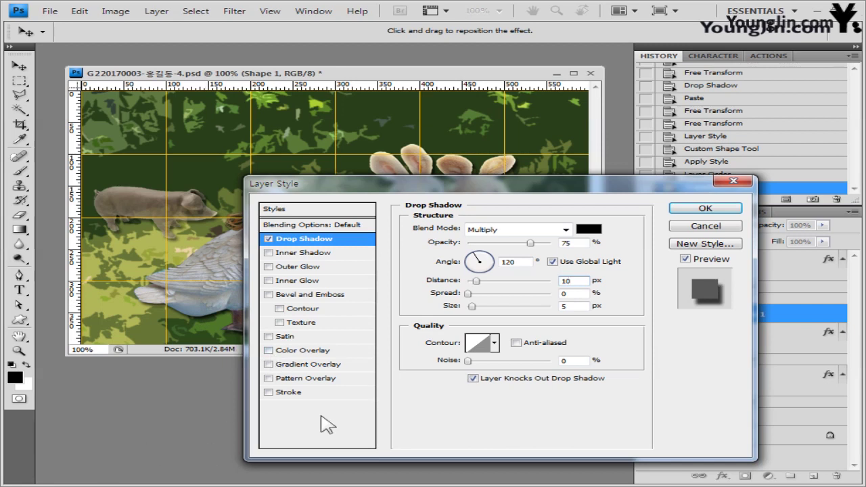
click(289, 393)
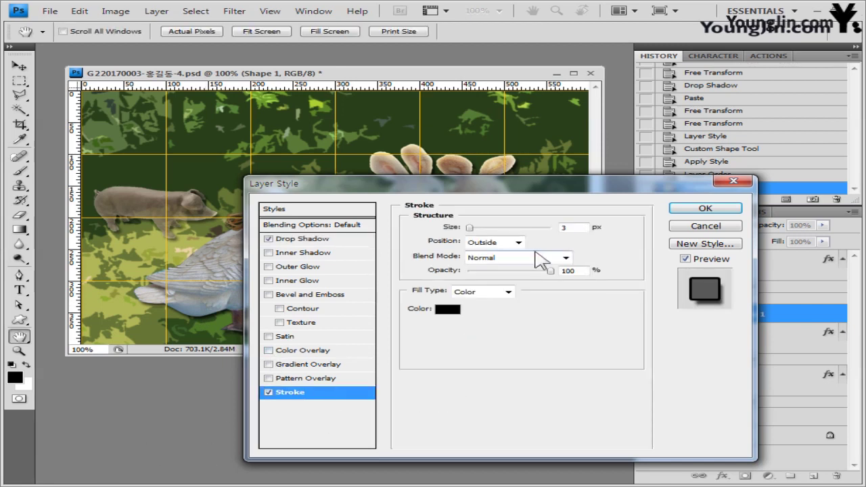
click(447, 310)
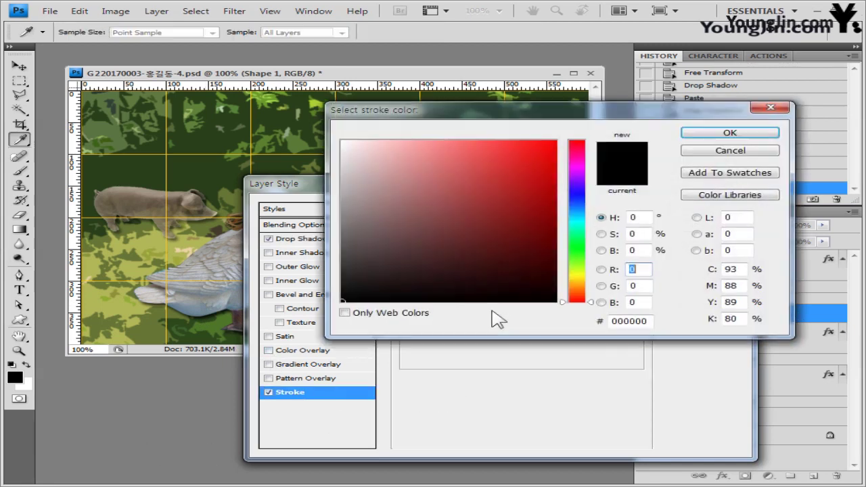
click(643, 320)
text(ffff99)
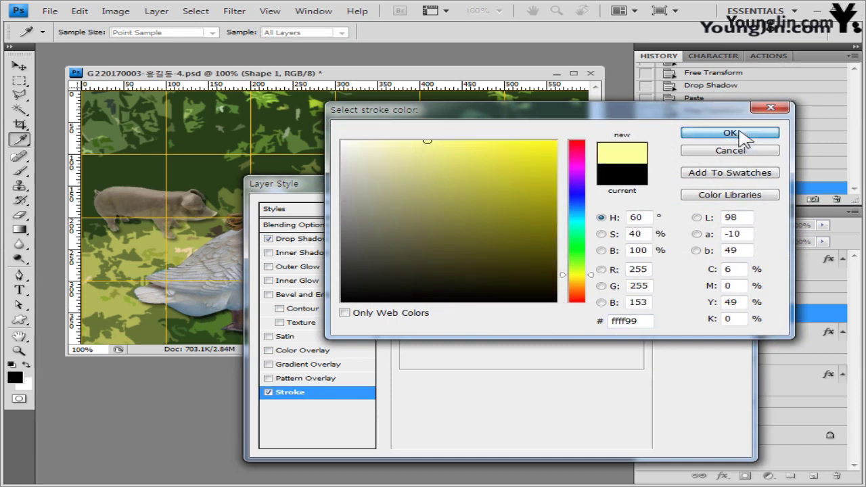
click(730, 133)
click(706, 204)
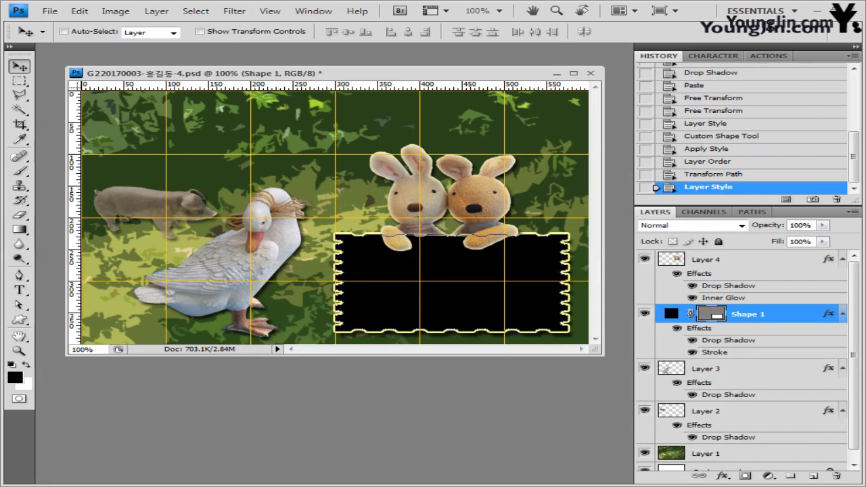
key(alt+Tab)
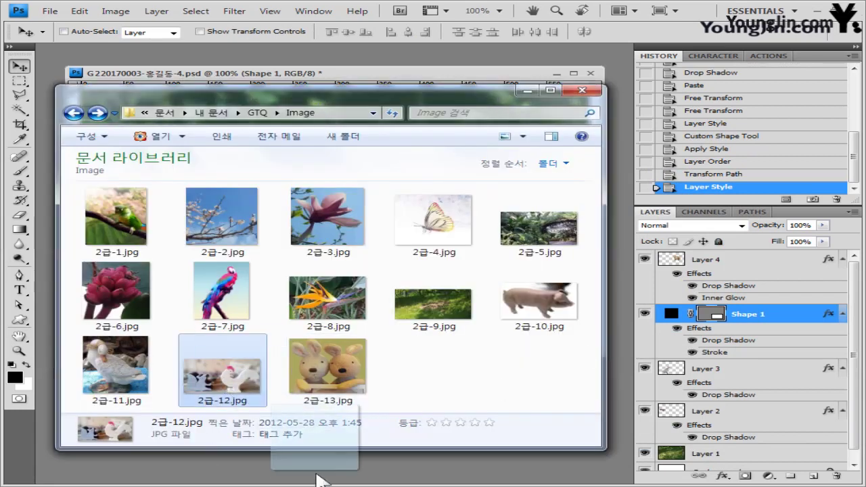
Step: Paste the 2급-12.jpg toy photo into the composite, scaled to 76.9% over the stamp panel
key(Return)
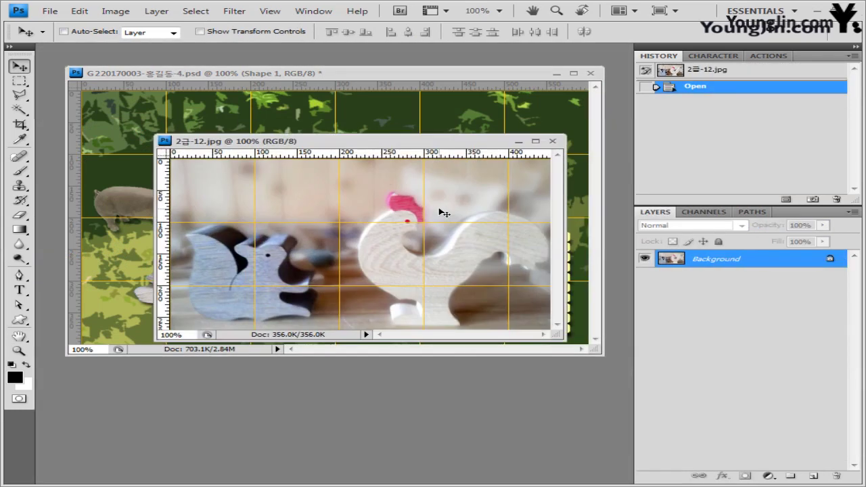
key(ctrl+a)
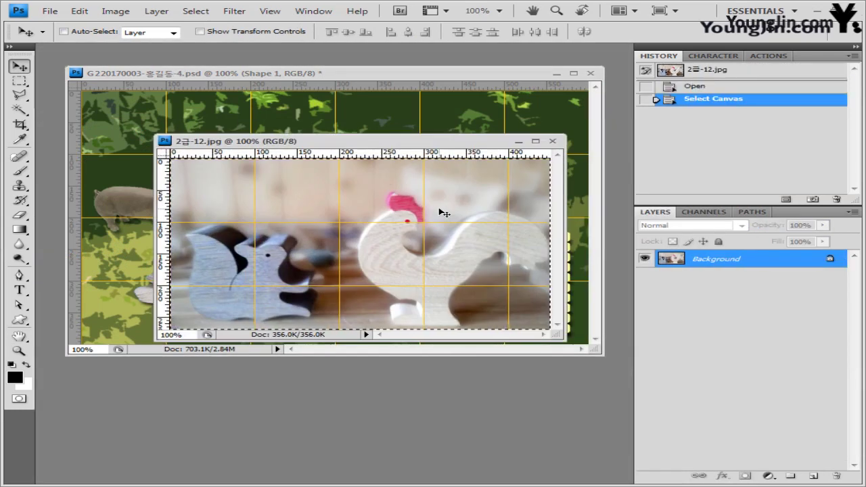
click(472, 68)
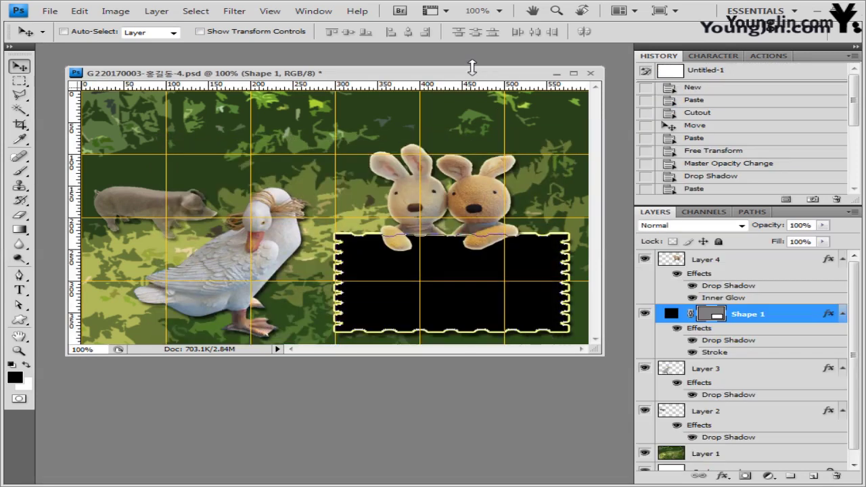
key(ctrl+v)
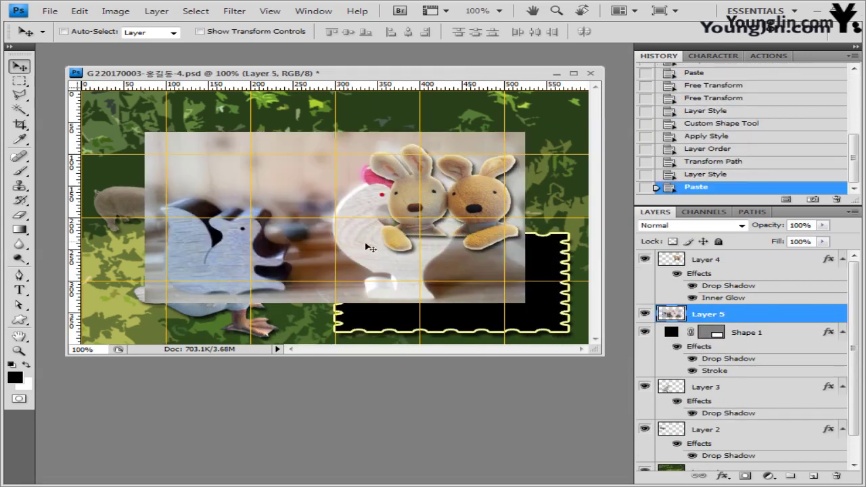
drag(410, 257, 465, 286)
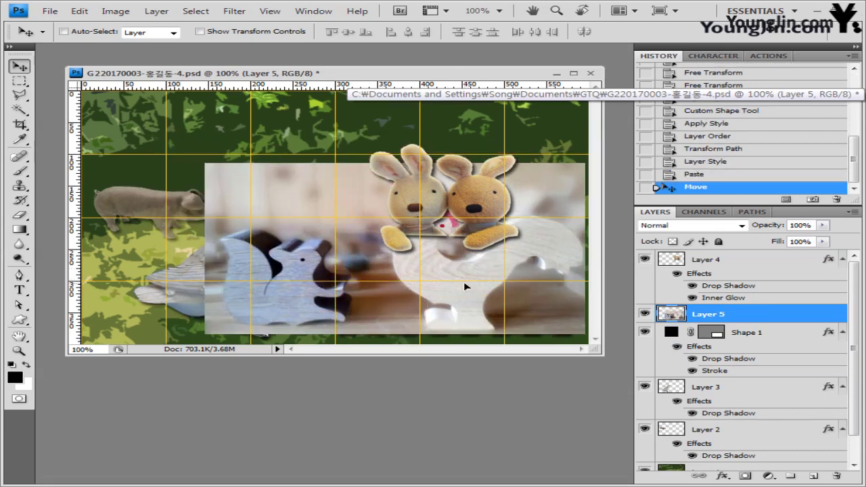
key(ctrl+t)
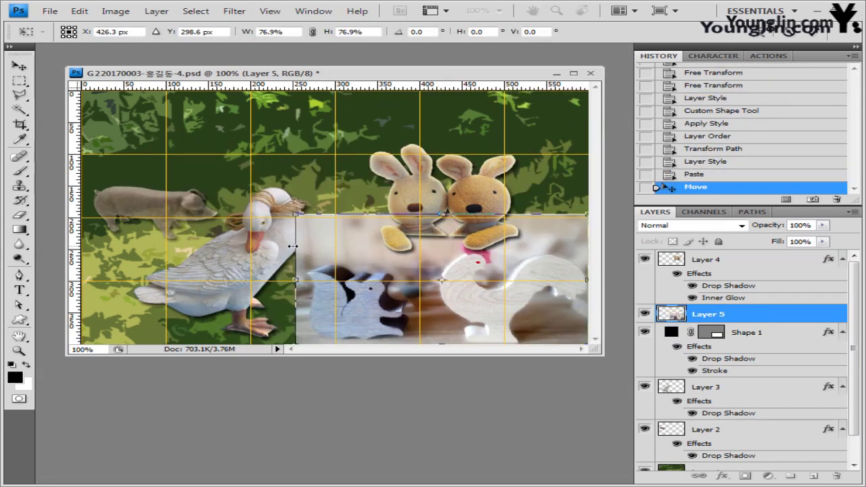
key(Return)
click(236, 11)
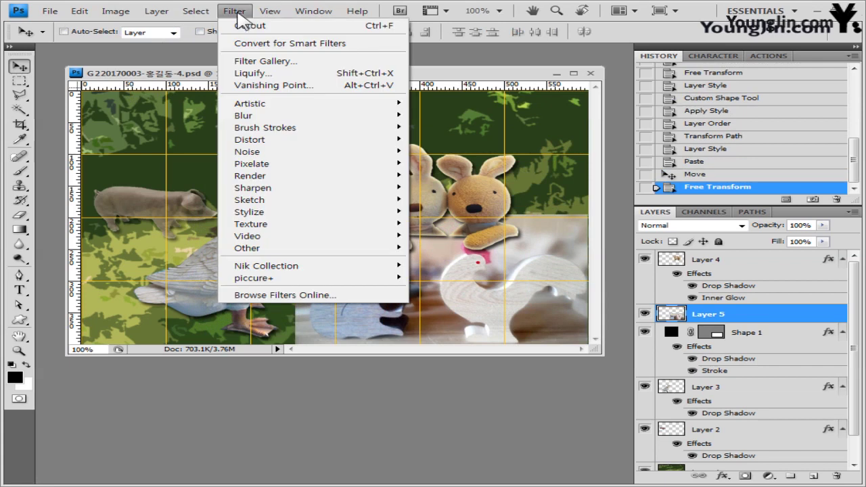
Step: Apply a Canvas Texturizer to the toy photo and clip Layer 5 to the stamp panel's Shape 1
mouse_move(390, 224)
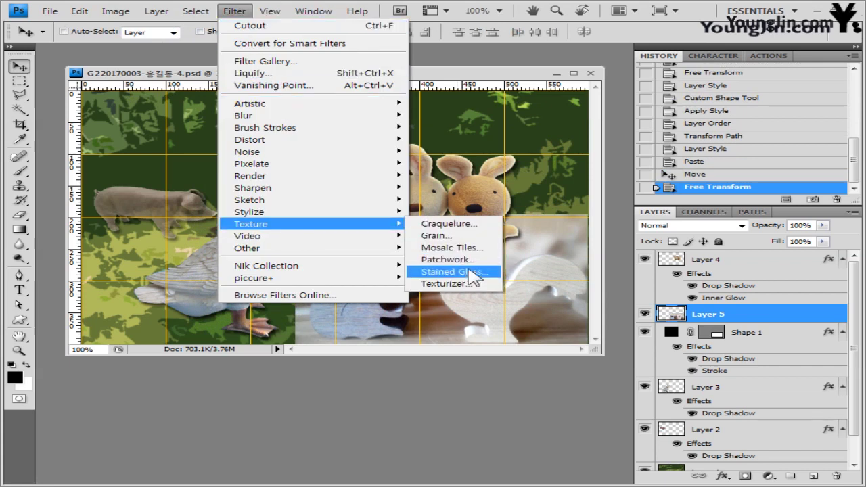
click(479, 287)
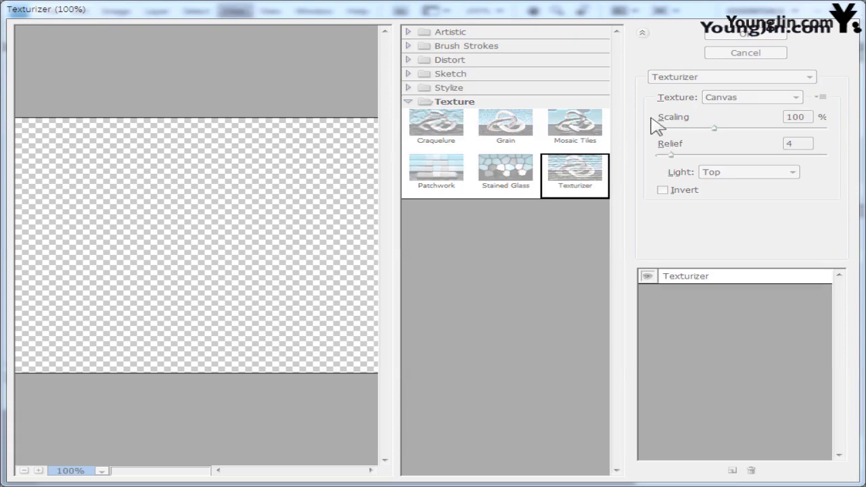
click(767, 35)
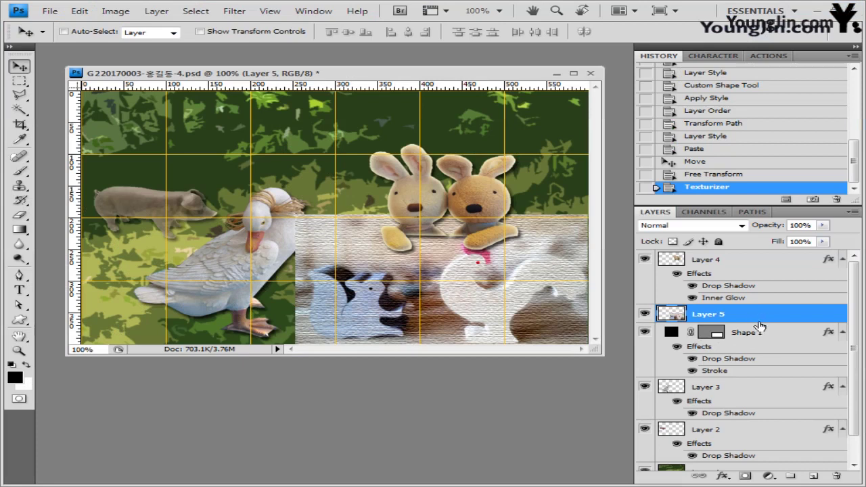
alt+click(763, 324)
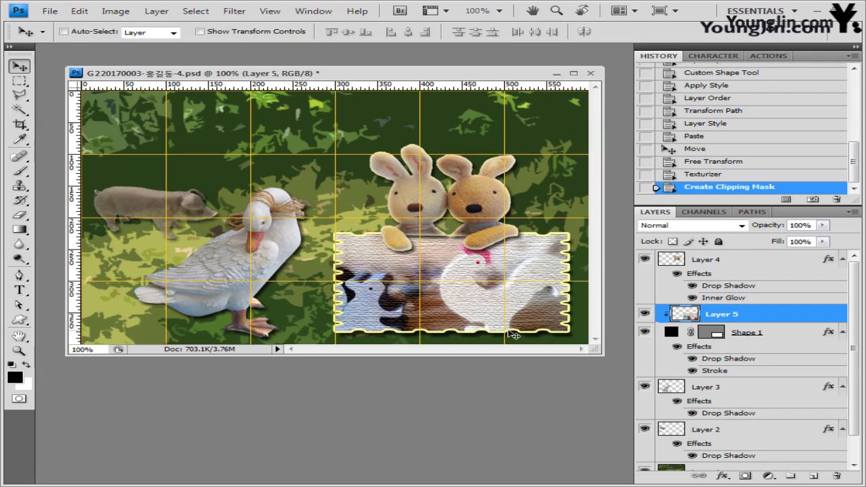
click(19, 319)
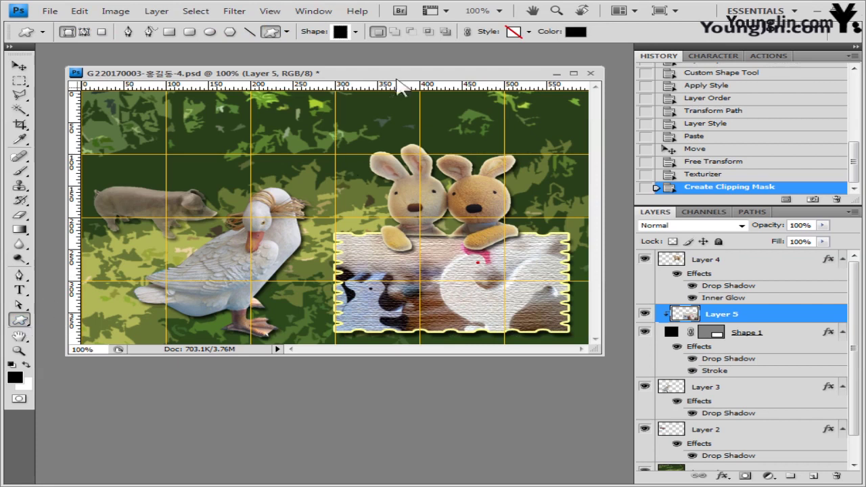
Step: Draw a black Paper Clip custom shape, with no preset style, at the stamp panel's upper right
click(356, 31)
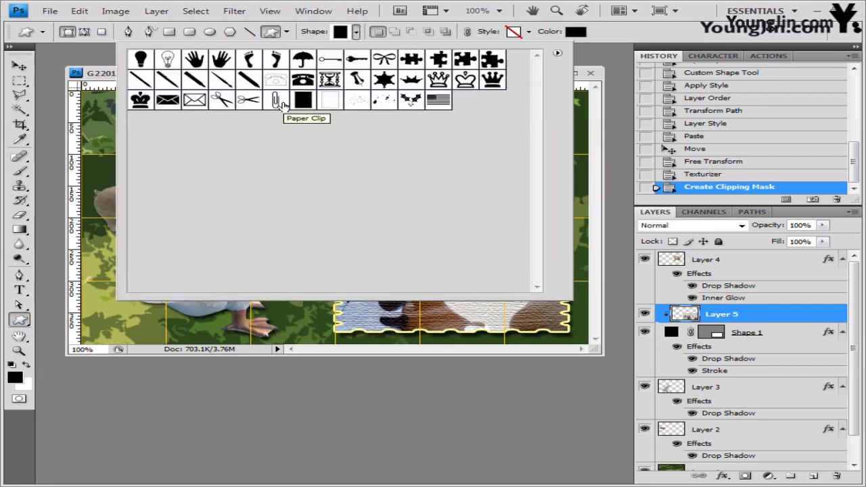
click(282, 102)
click(107, 77)
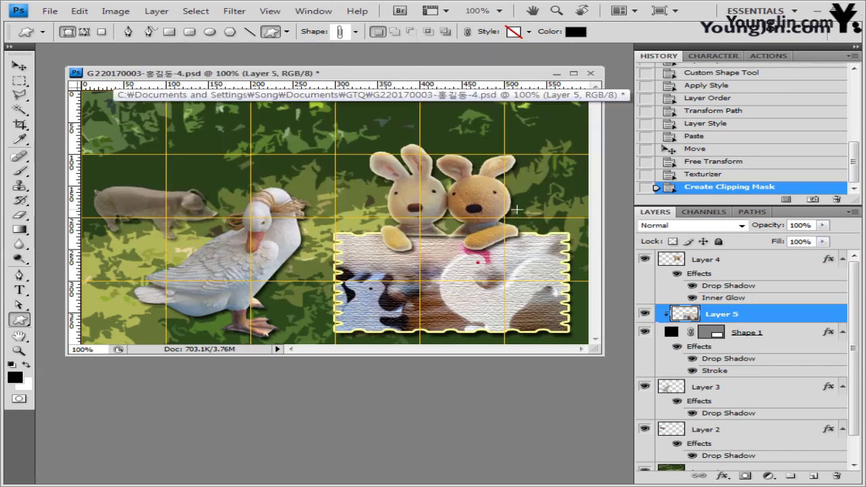
drag(515, 210, 539, 255)
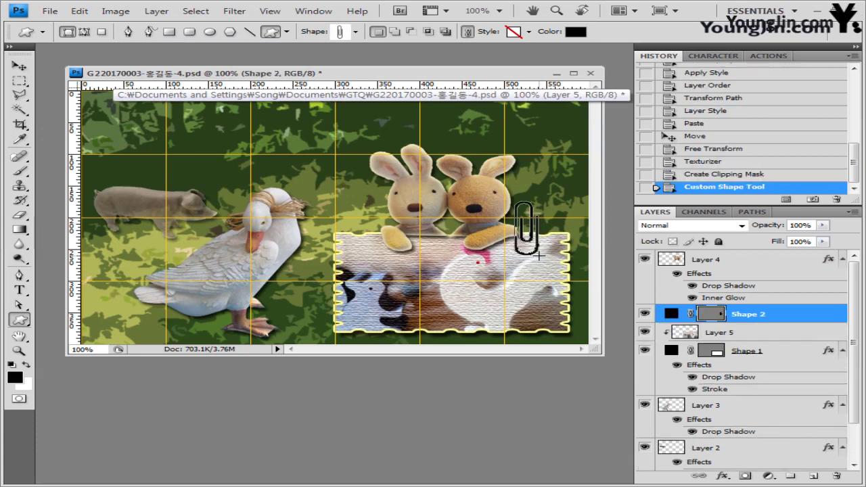
click(529, 31)
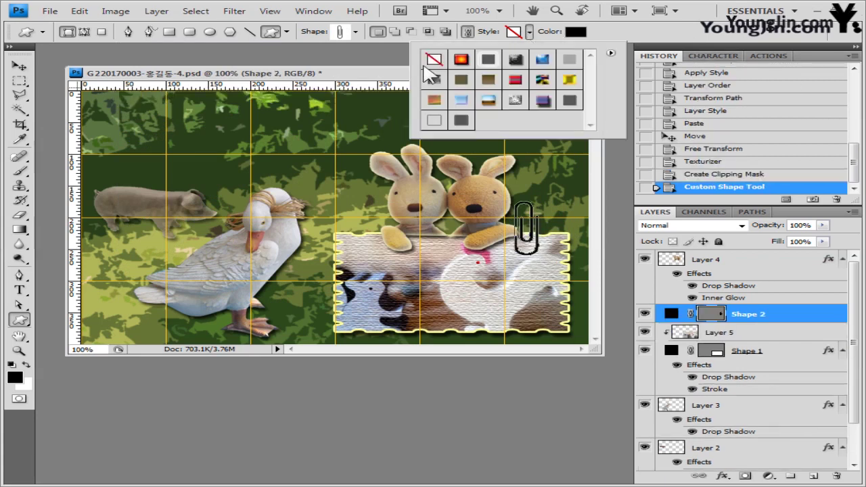
click(433, 59)
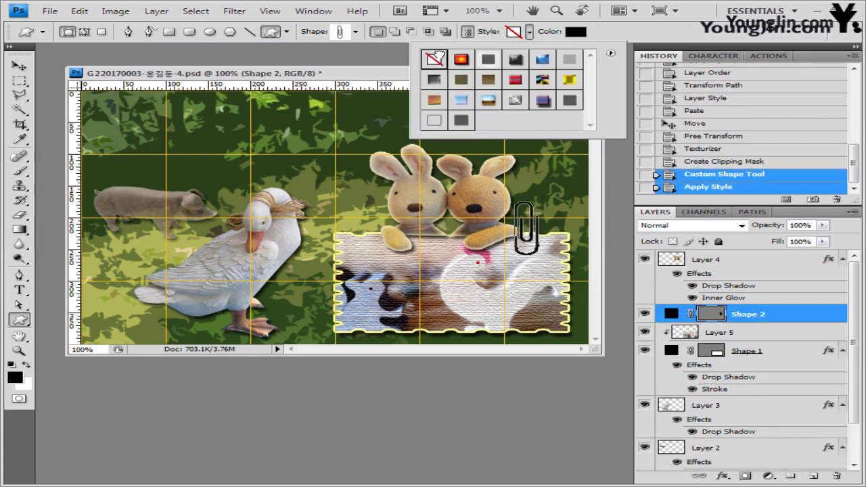
click(574, 33)
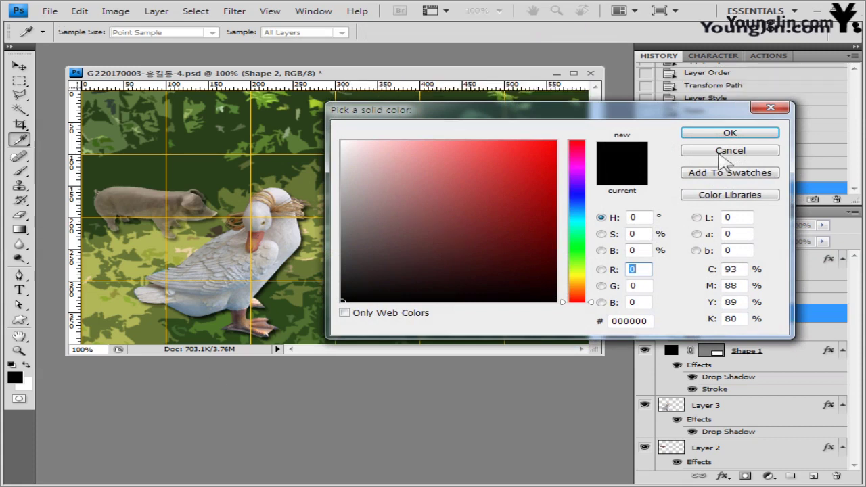
click(729, 132)
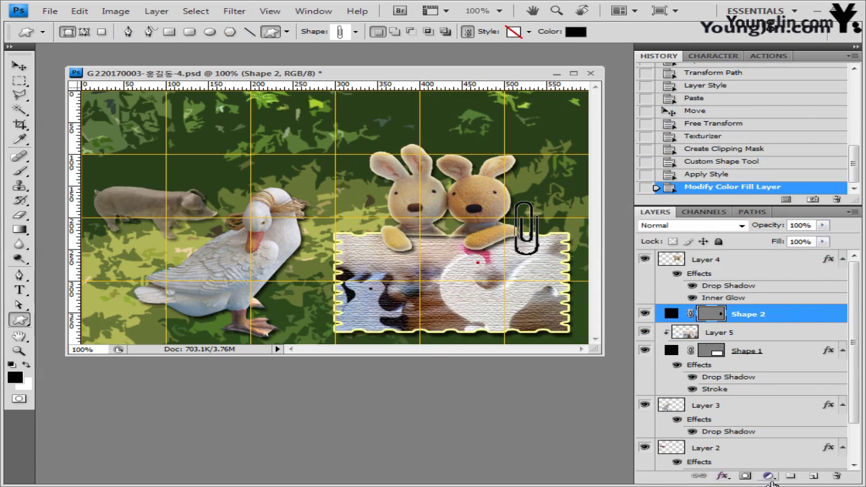
Step: Add a size 1 Bevel and Emboss and a 1 px #663366 Stroke to the paperclip
click(723, 476)
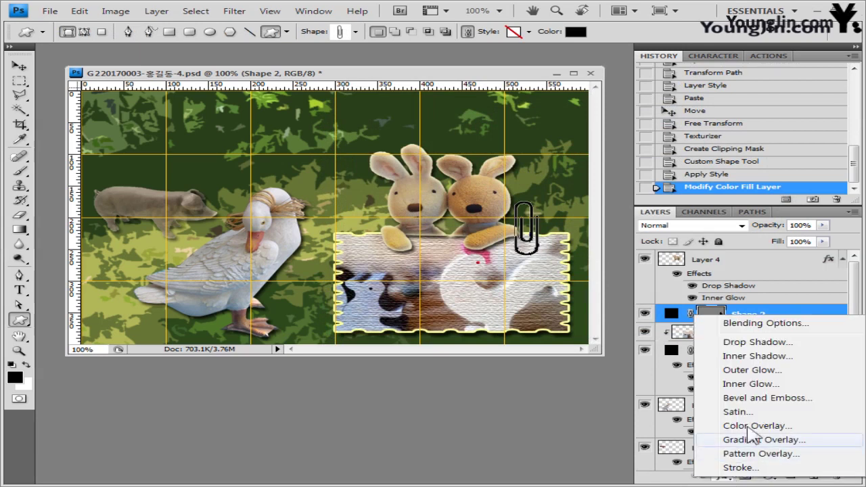
click(778, 398)
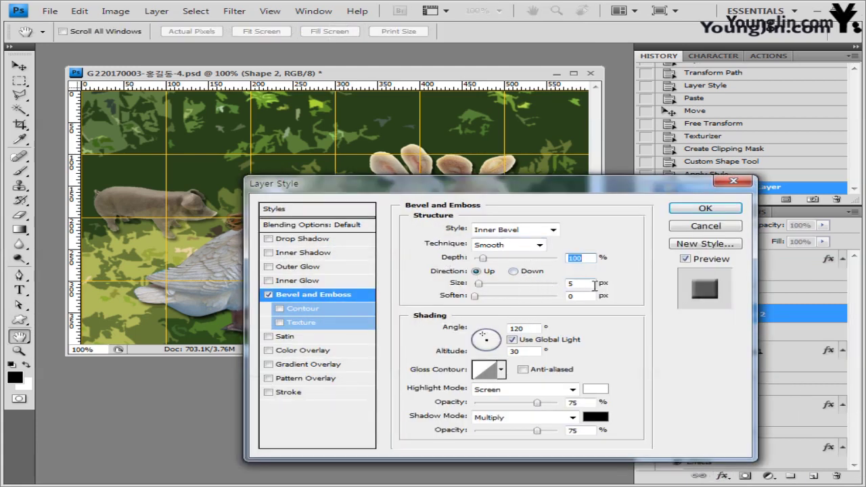
key(Tab)
text(1)
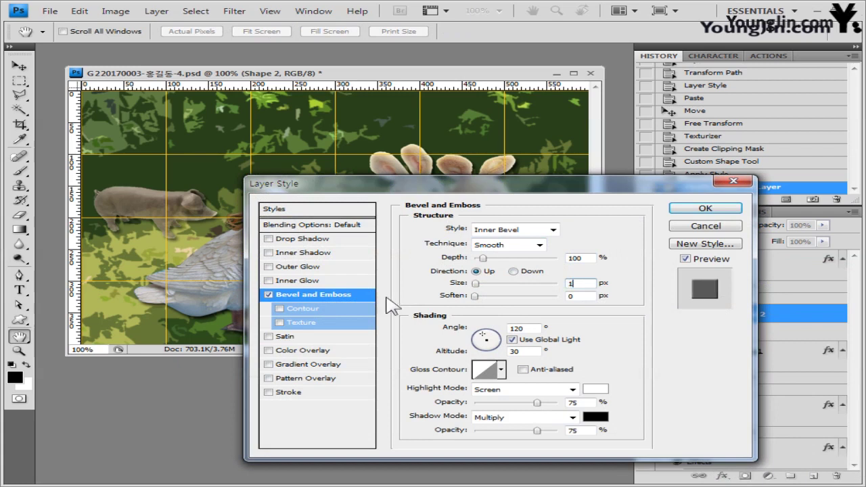
click(301, 393)
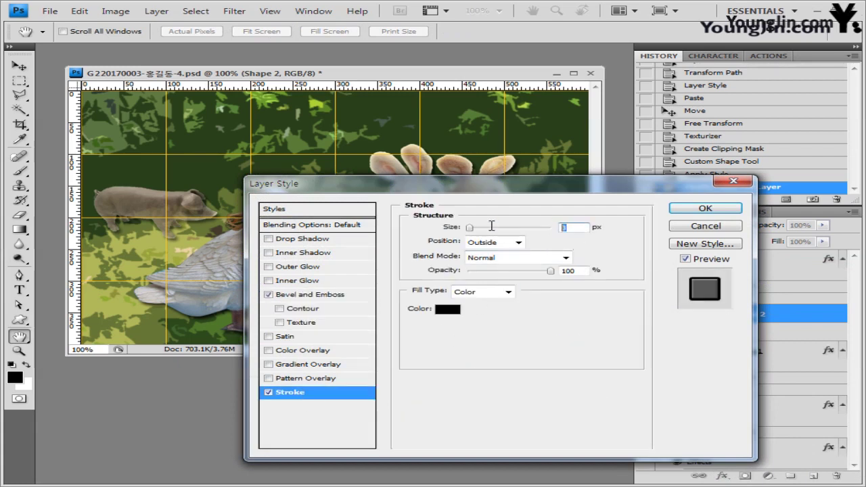
key(Down)
key(Down)
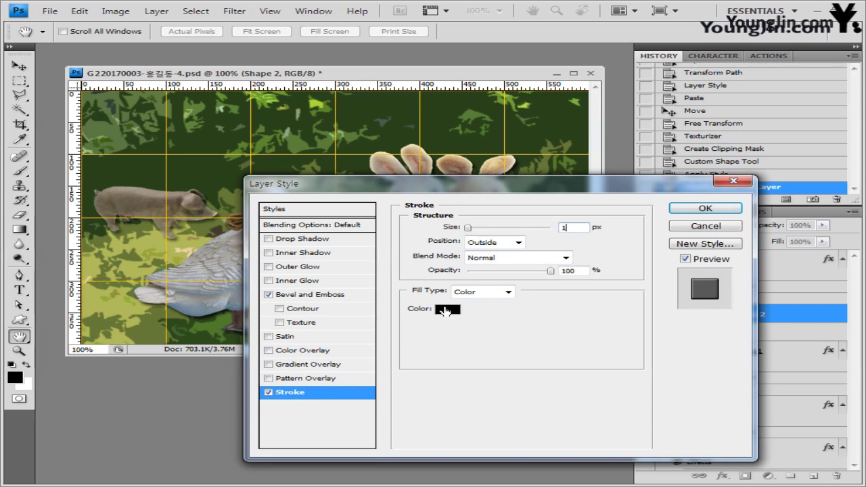
click(446, 308)
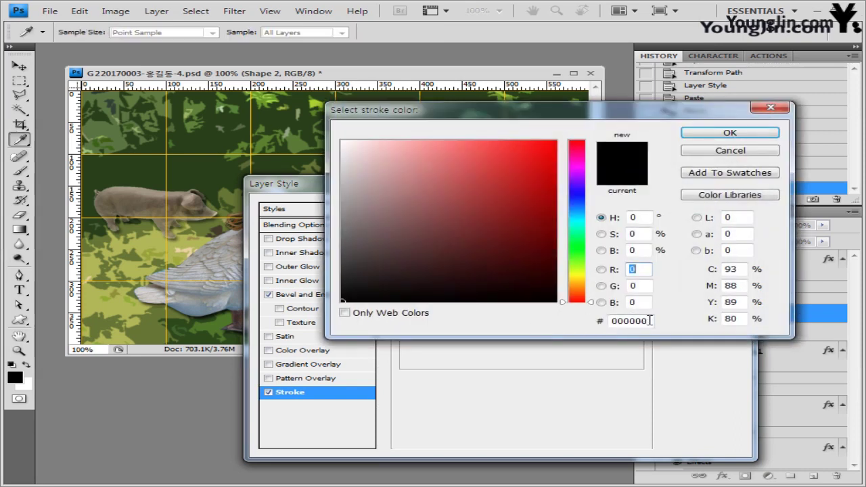
double_click(649, 320)
text(663366)
click(732, 134)
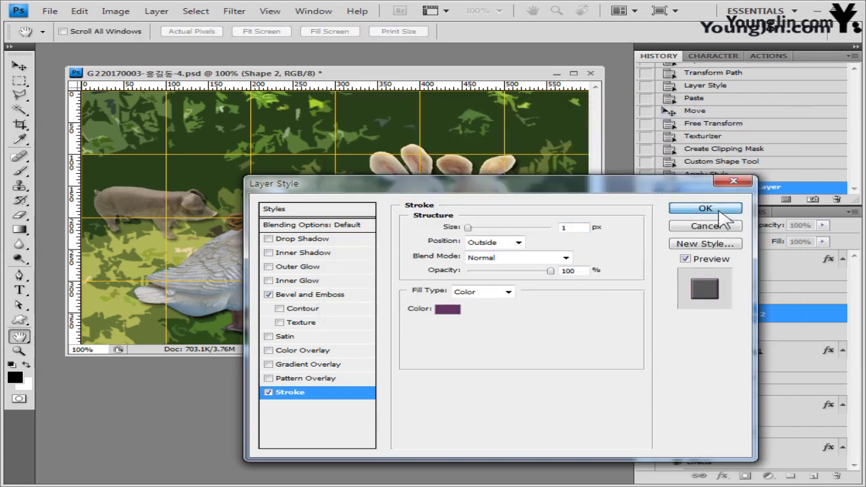
click(705, 208)
Step: Rotate the paperclip about 17° clockwise with Free Transform and commit
key(ctrl+t)
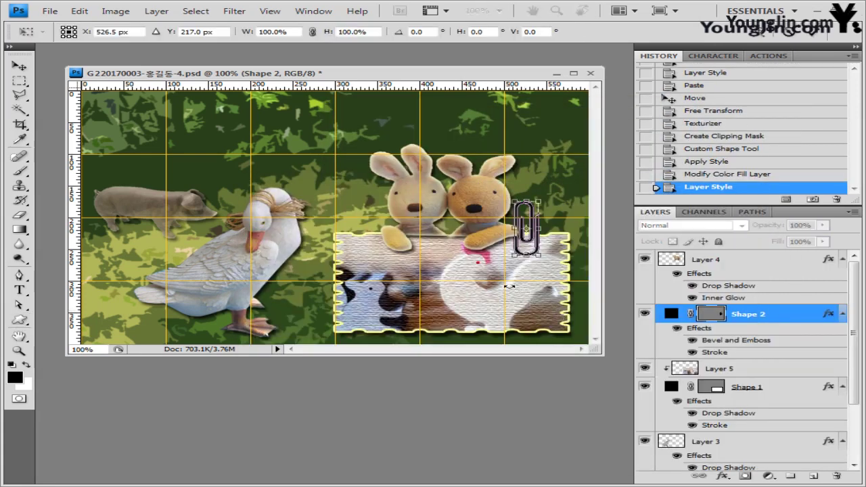
drag(554, 203, 535, 229)
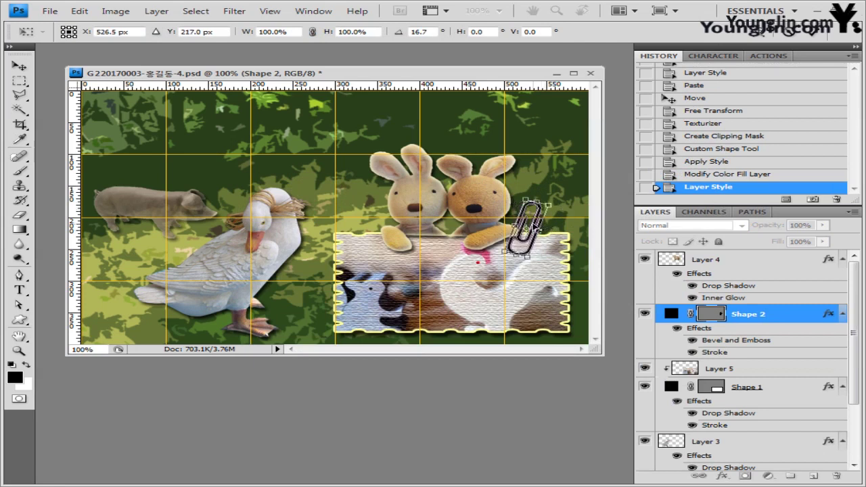
key(Return)
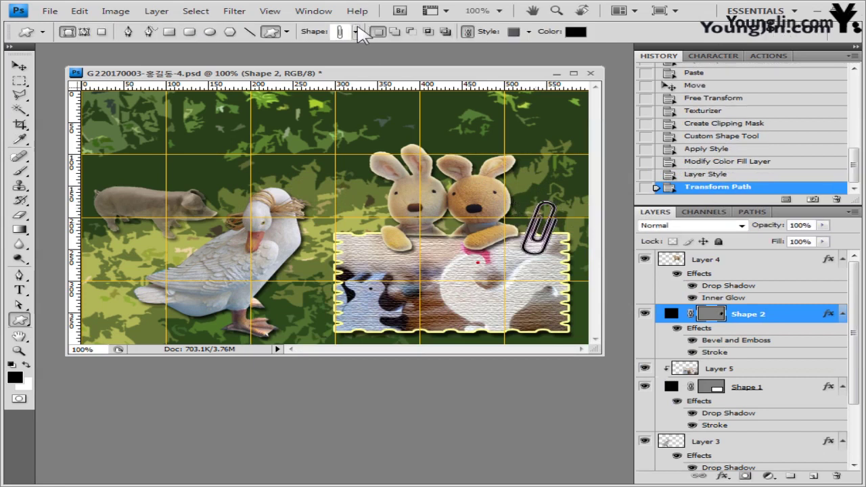
Step: Load the Web shape set and draw a Home shape above the right rabbit
click(357, 31)
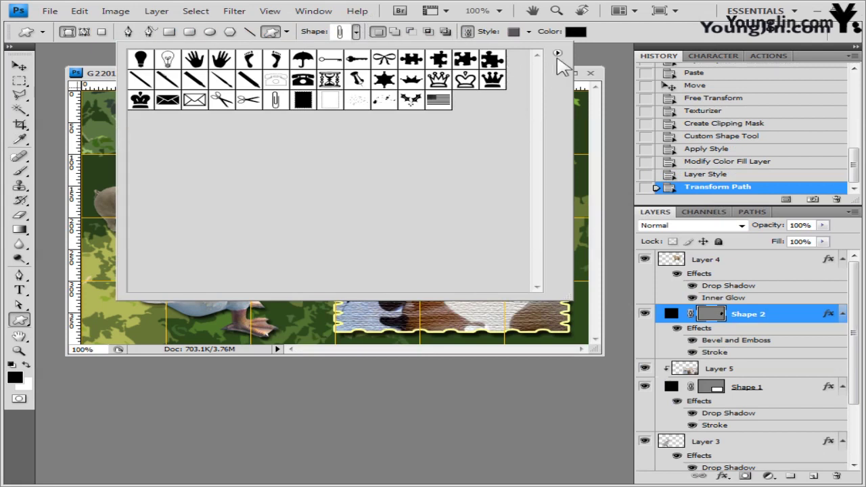
click(557, 53)
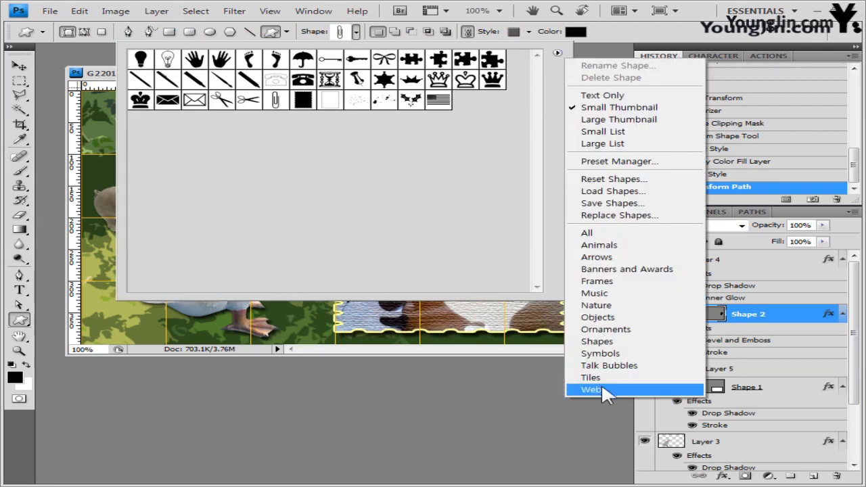
click(602, 384)
click(374, 224)
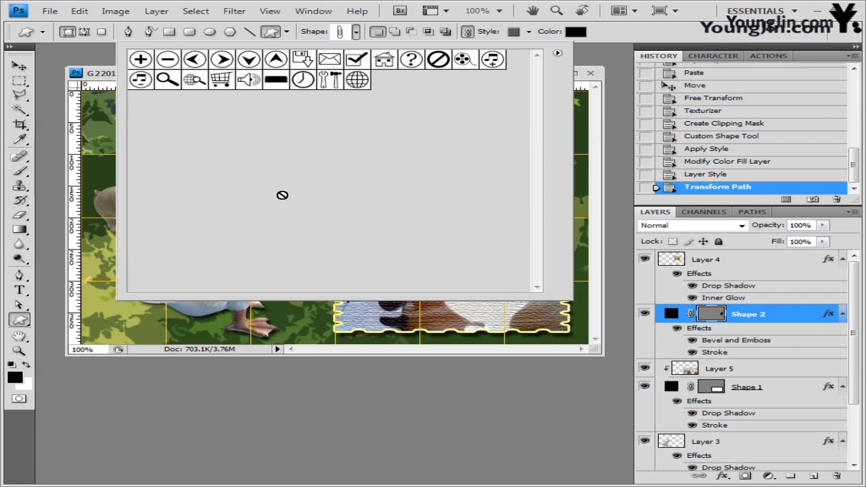
click(385, 61)
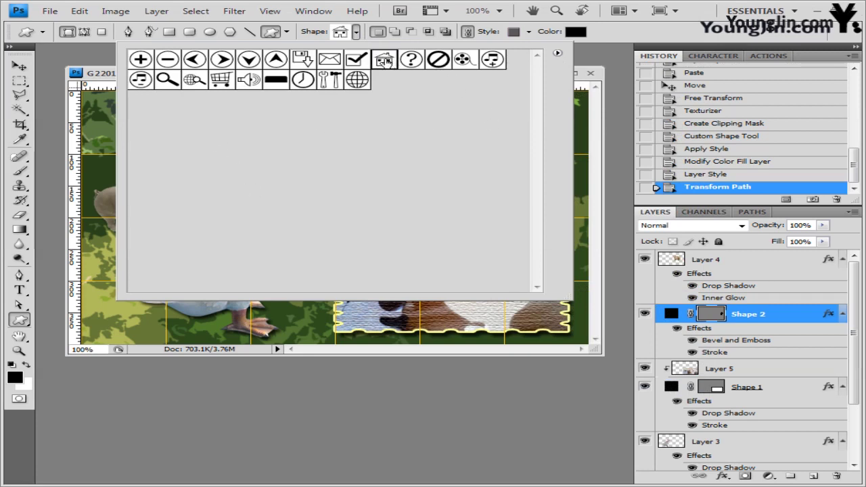
click(604, 115)
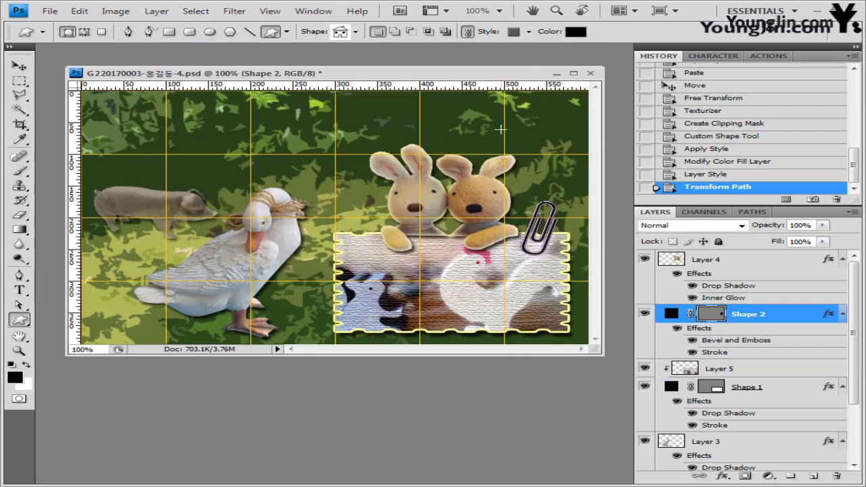
drag(505, 124, 548, 157)
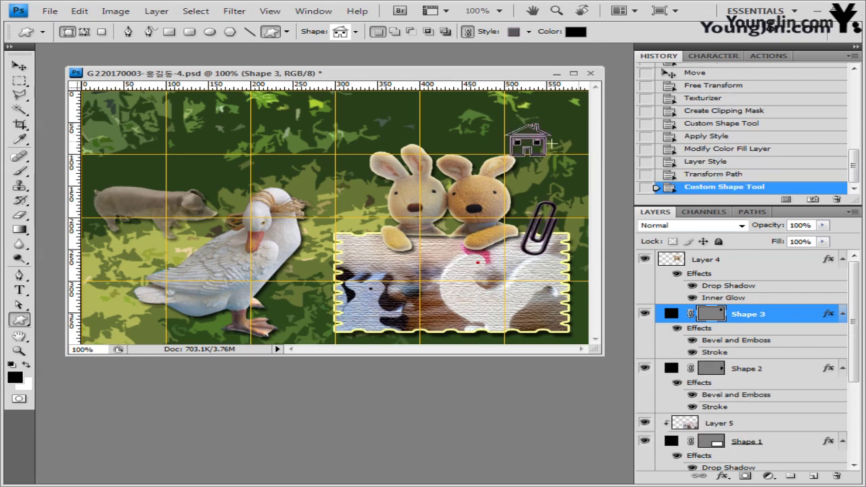
Step: Clear the house's preset style and fill it with green #669933
click(529, 31)
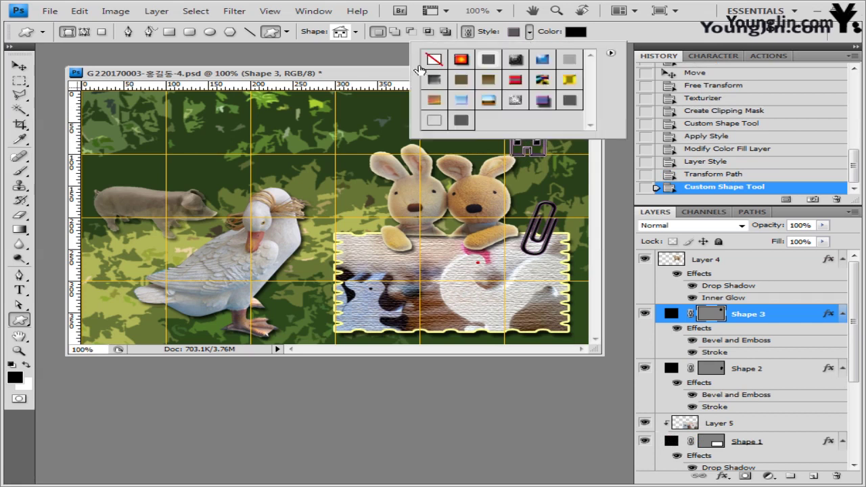
click(433, 59)
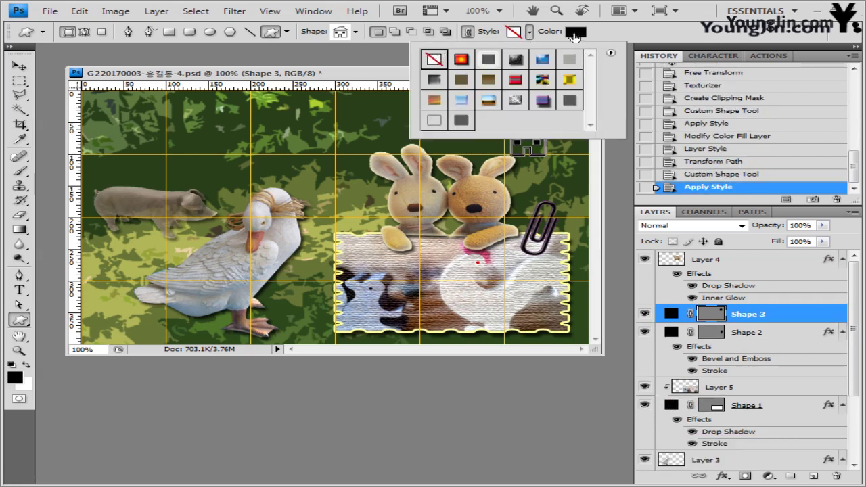
key(i)
double_click(671, 313)
double_click(629, 321)
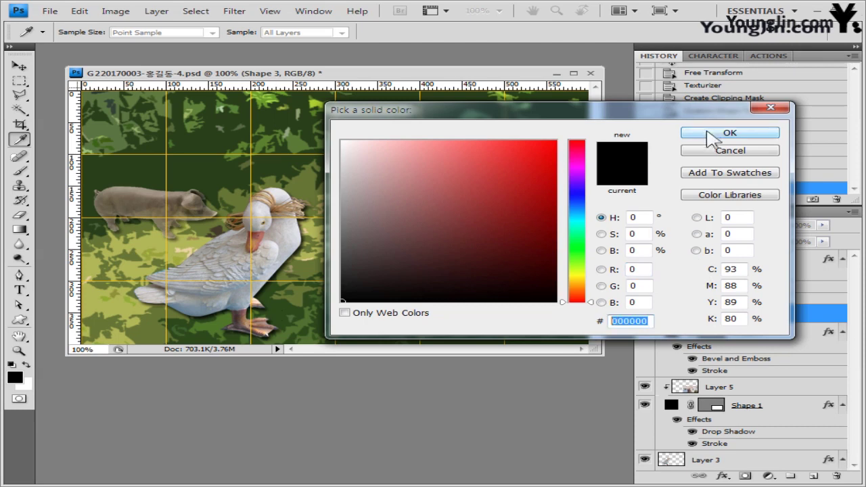
text(669933)
click(724, 135)
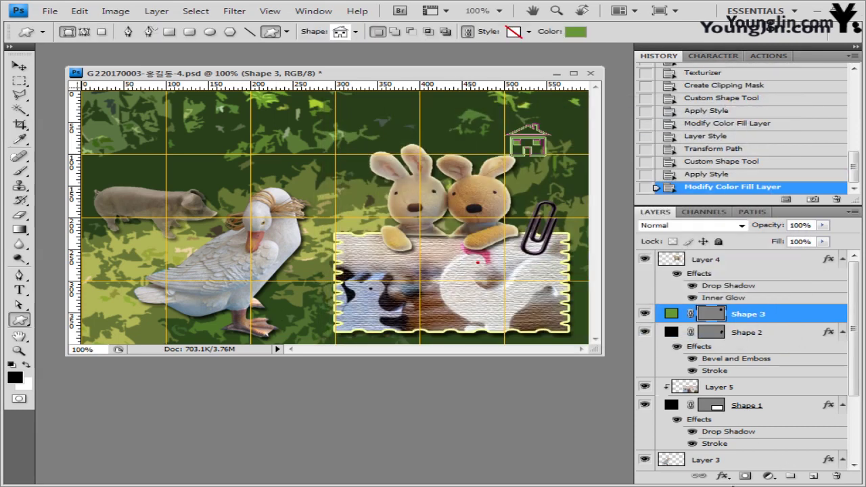
Step: Add a drop shadow to the house and nudge it slightly up and left
click(721, 478)
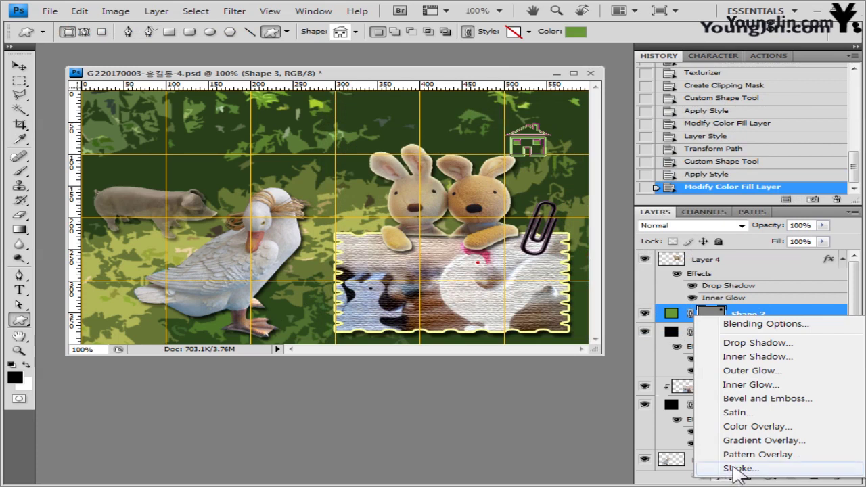
click(780, 343)
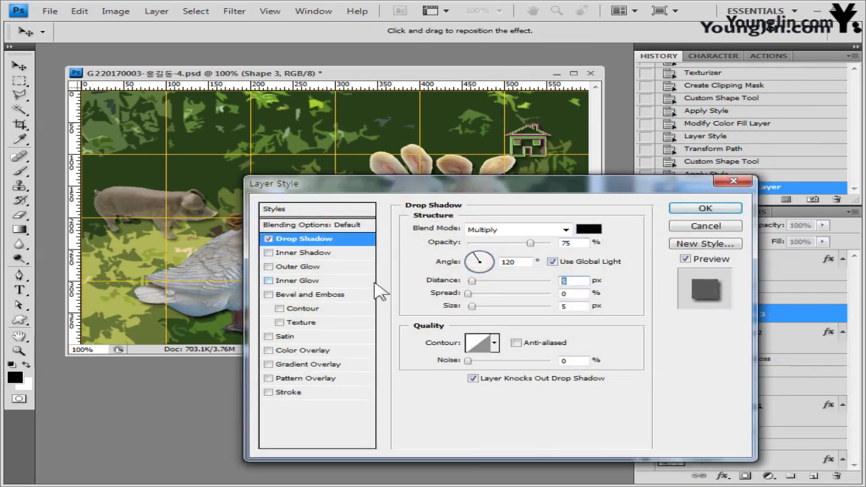
click(706, 209)
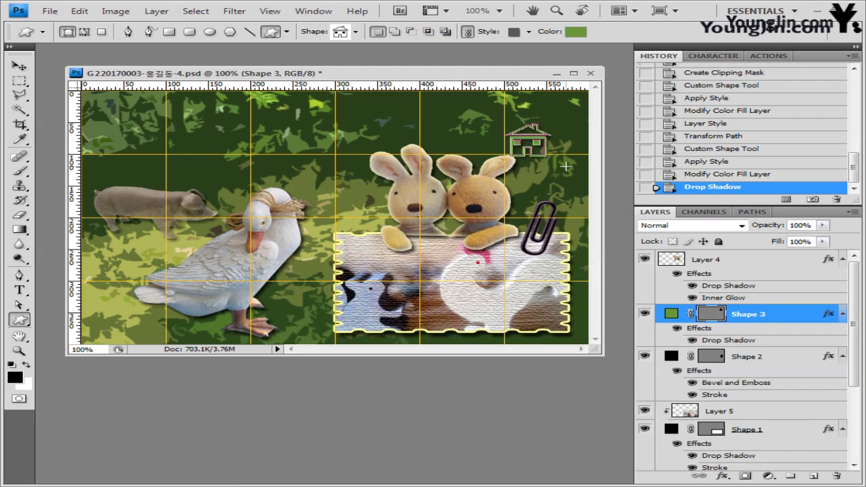
key(v)
drag(565, 166, 560, 162)
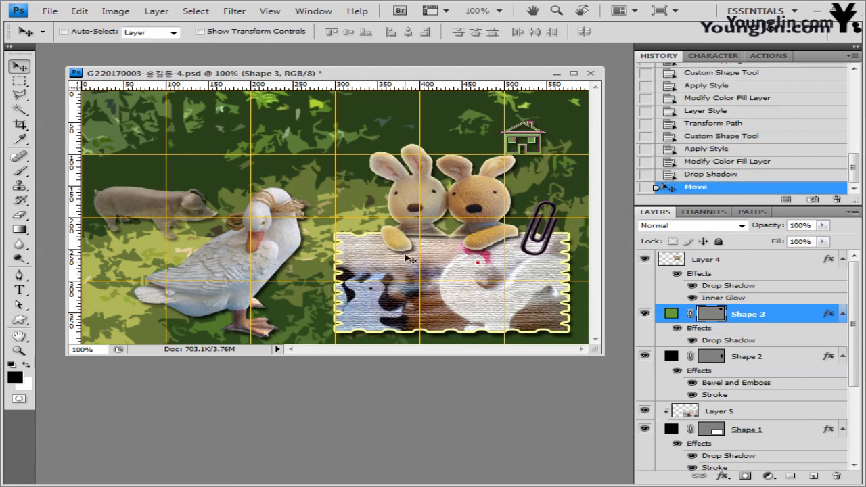
Step: Choose the Type tool, set the font family to 궁서, and select the 25 pt size field
click(19, 291)
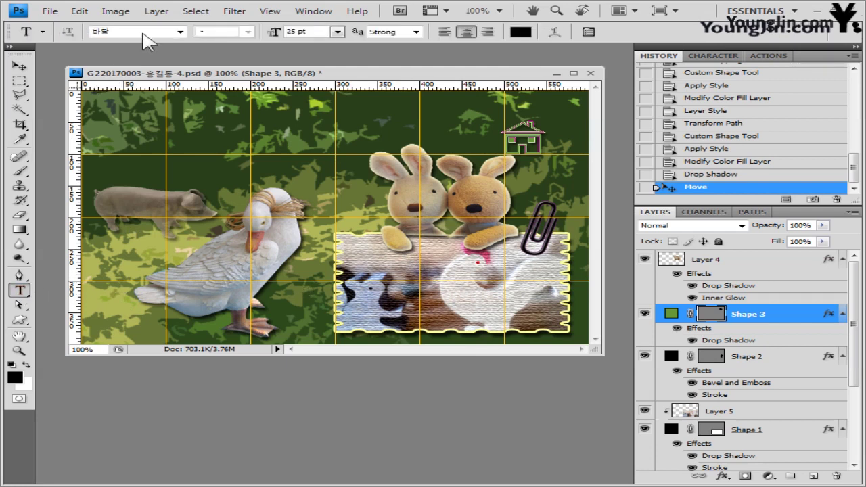
click(144, 32)
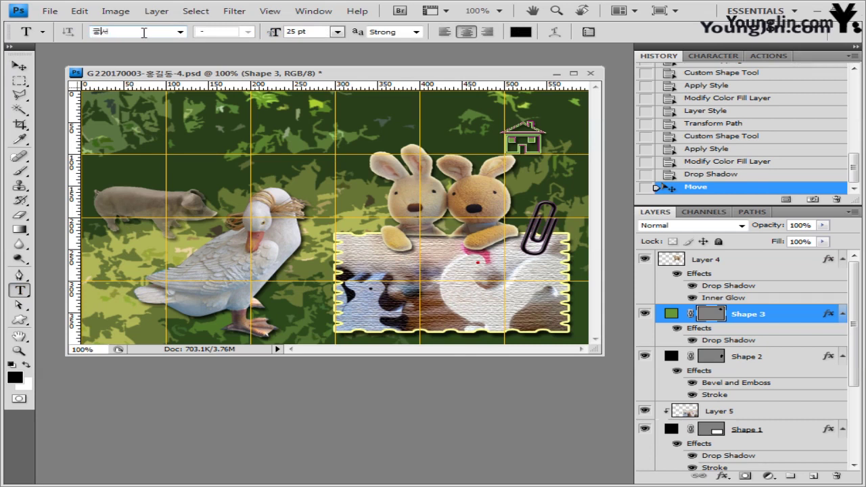
text(궁서)
click(180, 32)
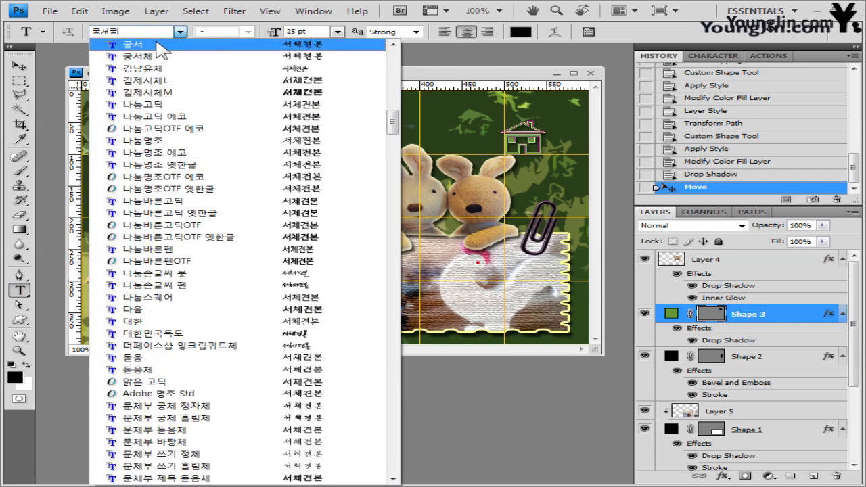
click(160, 48)
click(318, 32)
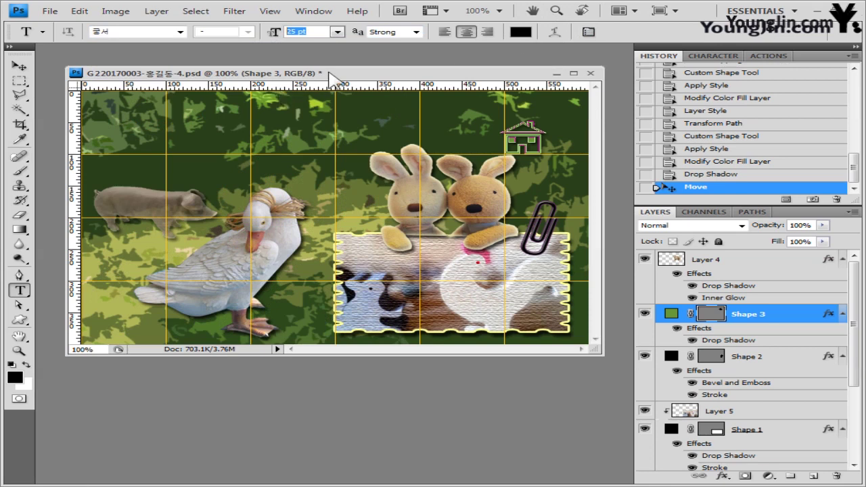
Step: Paste the black, left-aligned 25 pt heading '동물 가족과 함께하는' at the collage's top-left
click(138, 119)
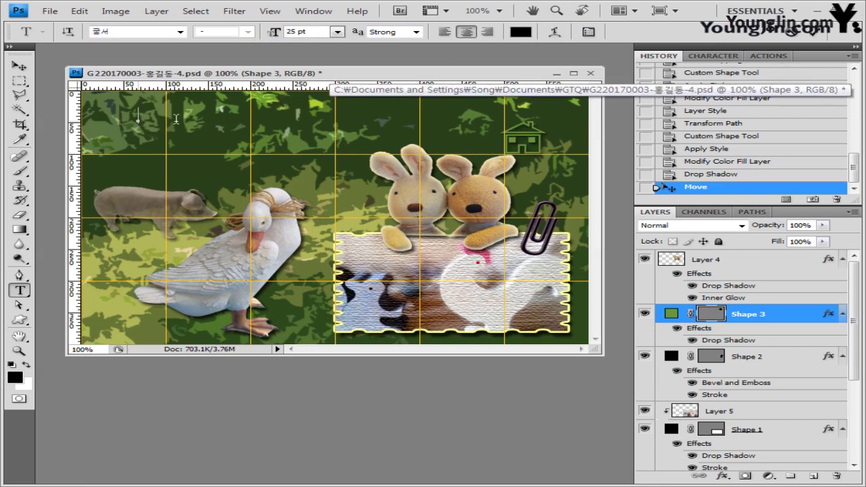
text(가족과 함께하는)
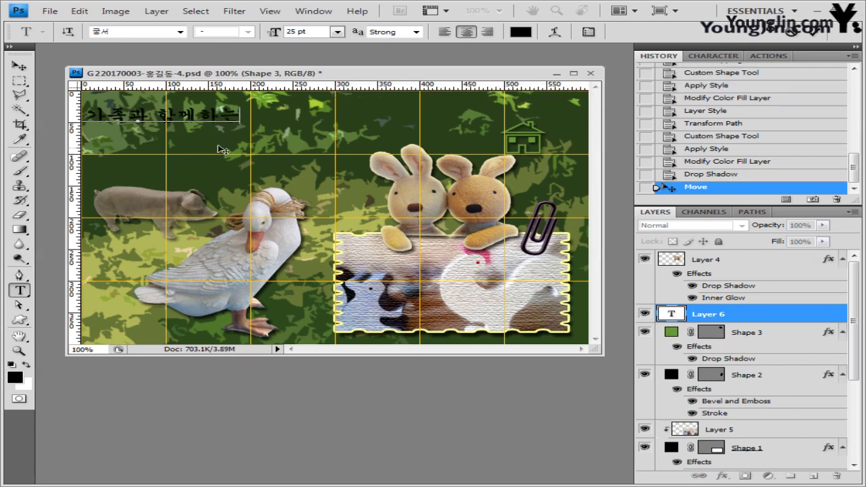
click(445, 31)
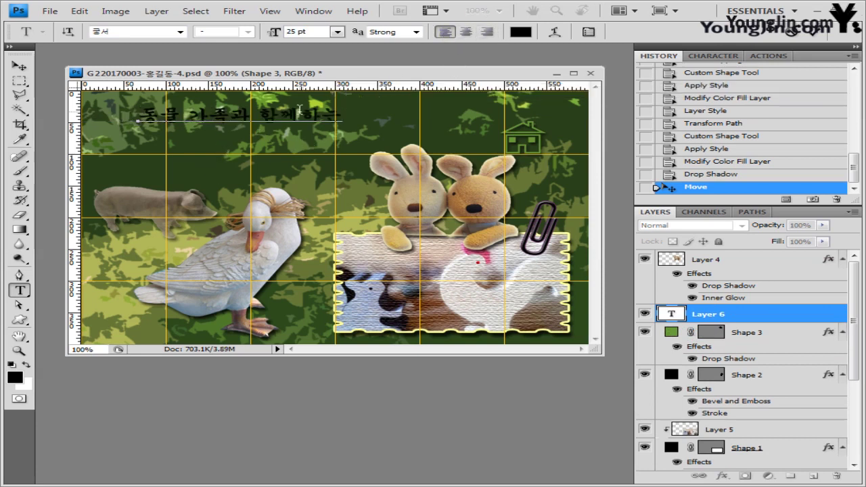
key(ctrl+Return)
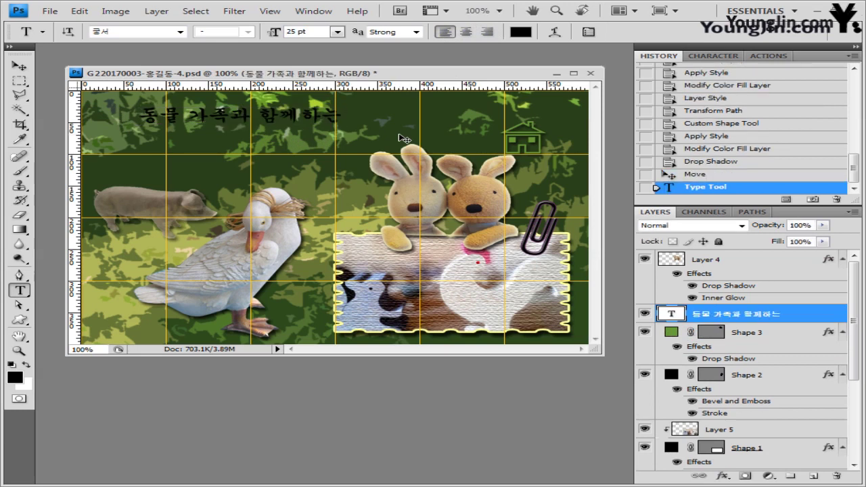
click(554, 32)
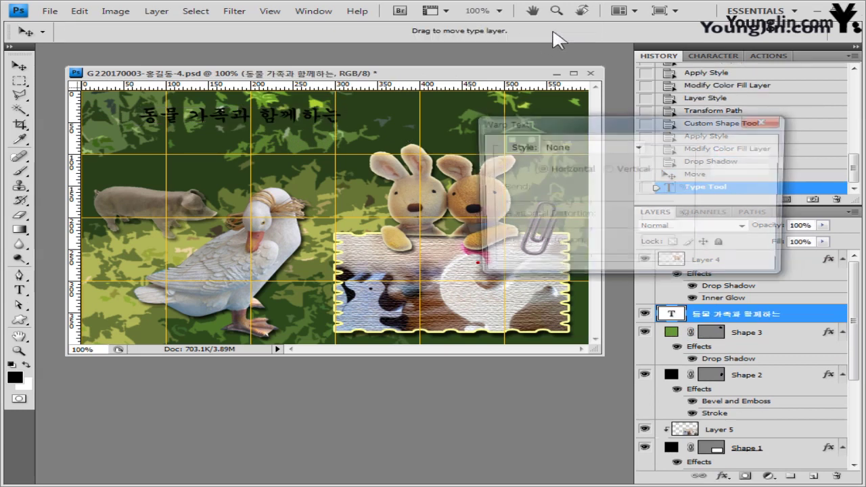
Step: Warp the heading with the Arch style at a +23 bend
click(568, 147)
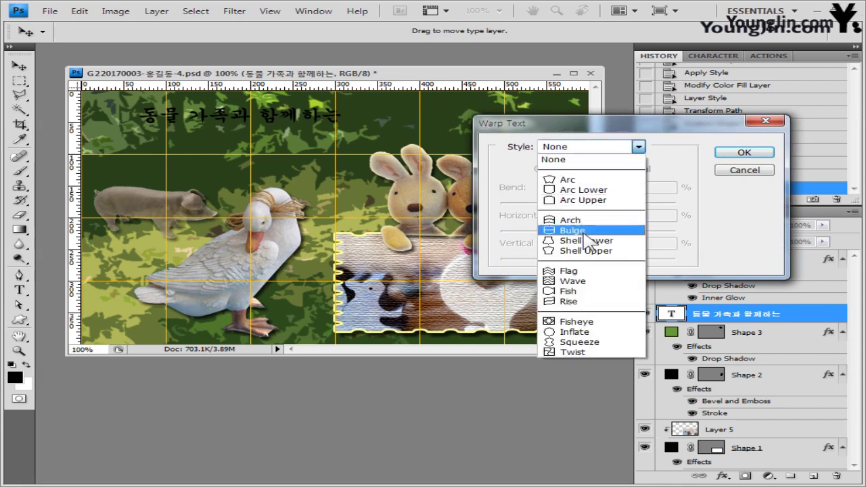
click(568, 220)
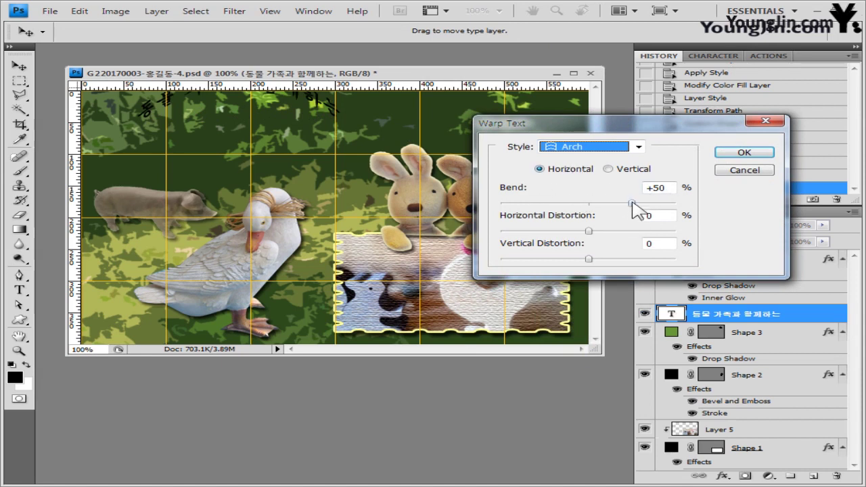
drag(631, 203, 608, 205)
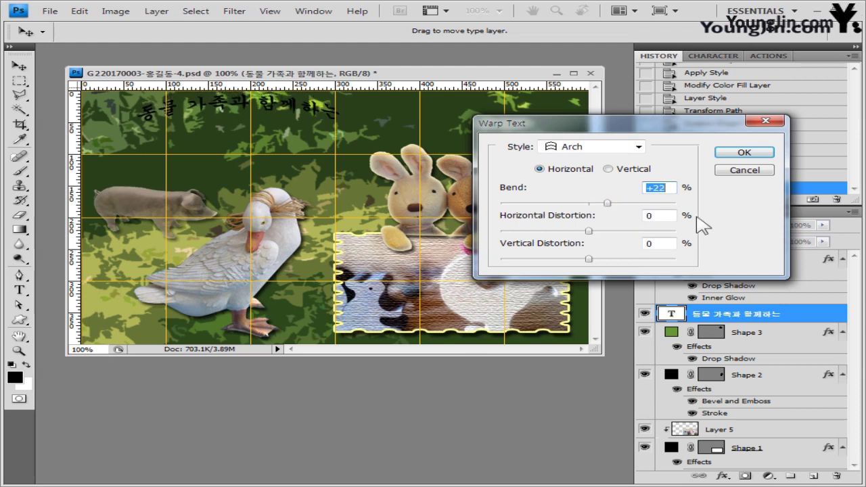
click(755, 160)
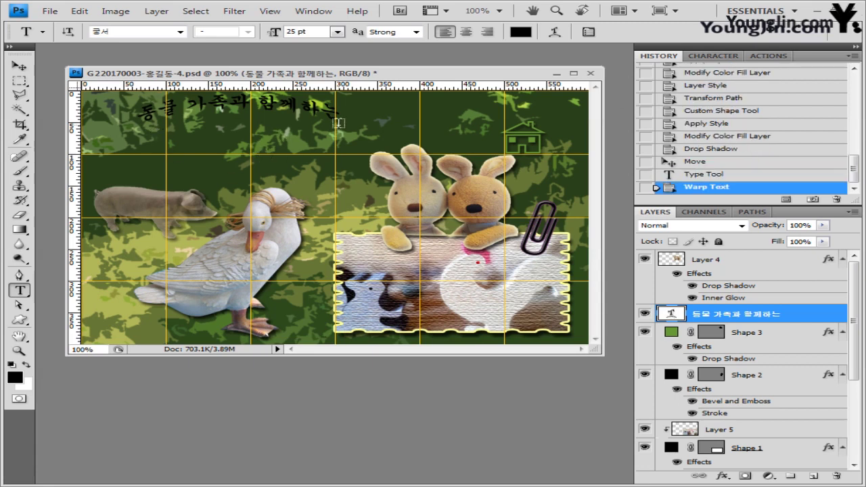
Step: Set the heading's Gradient Overlay to run from orange ff6633 to white
click(723, 476)
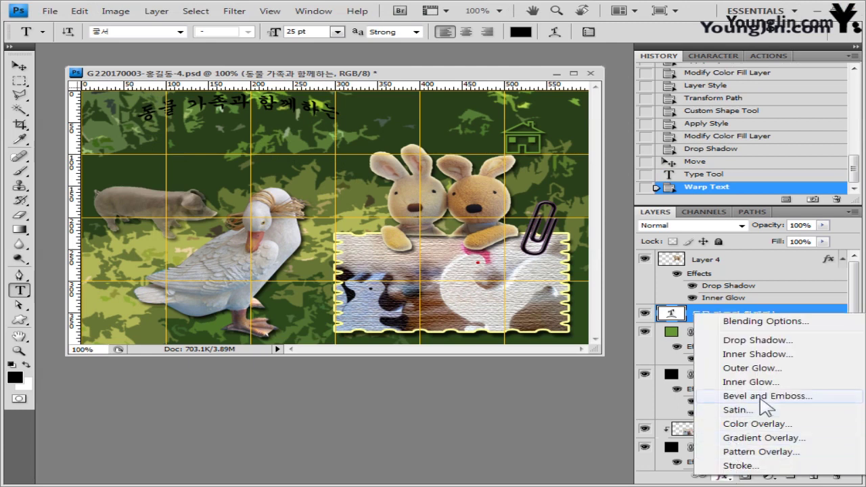
key(Escape)
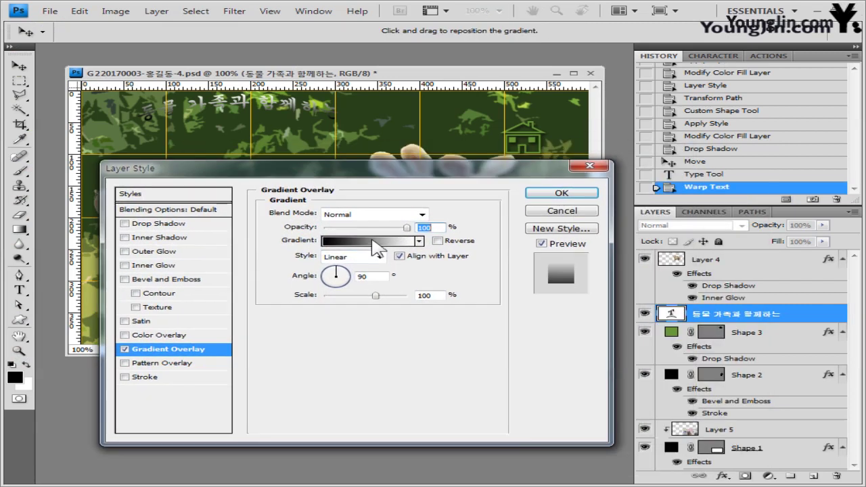
click(375, 243)
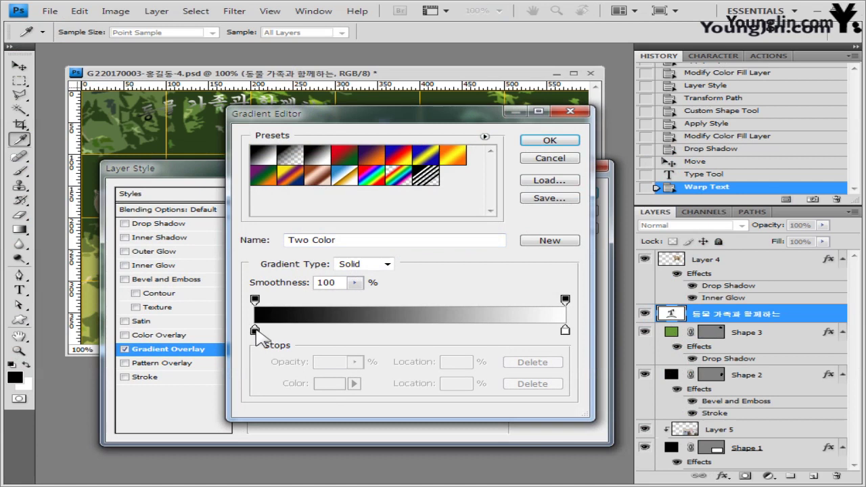
double_click(255, 331)
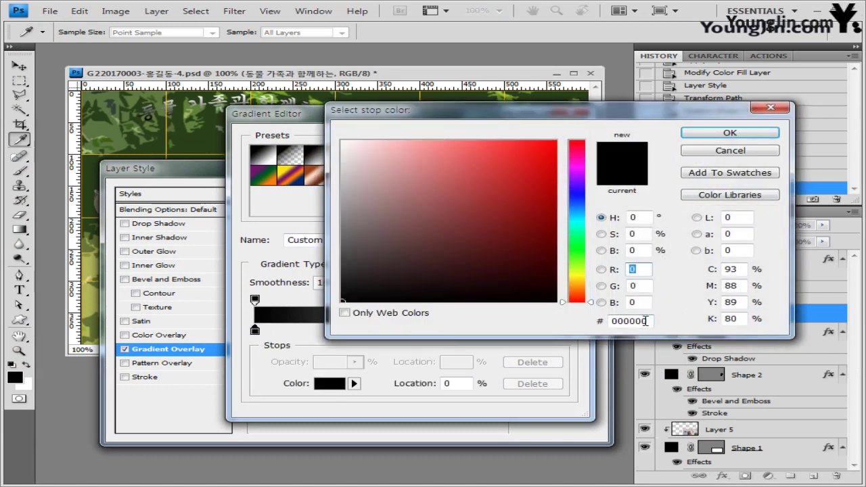
click(645, 321)
text(ff6633)
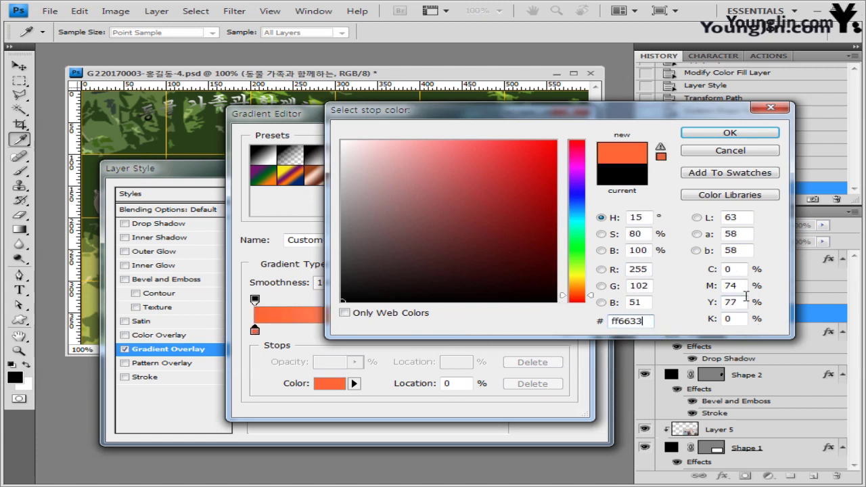
click(763, 134)
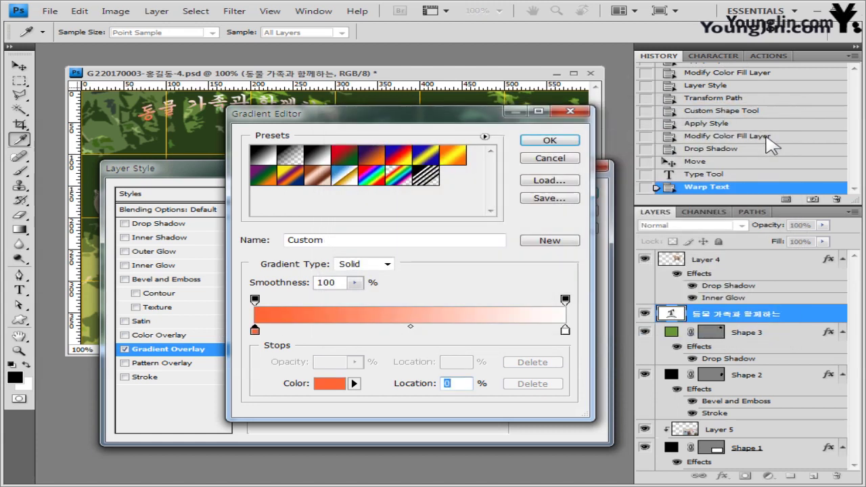
click(566, 332)
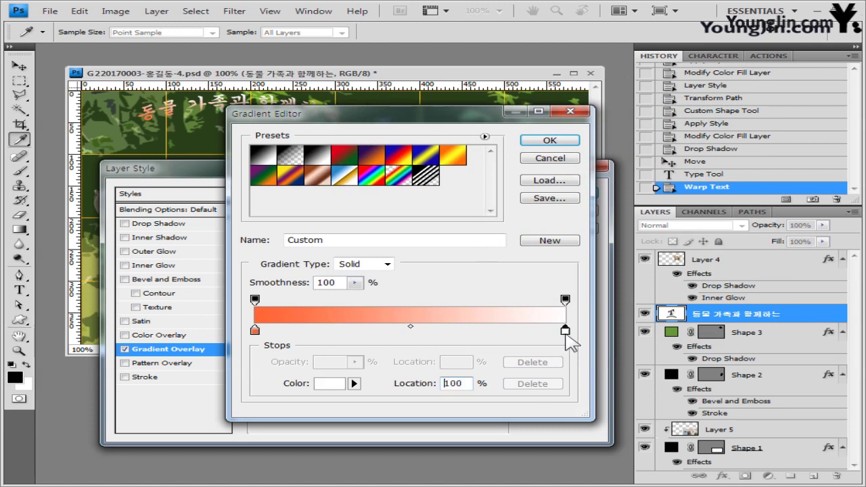
double_click(565, 332)
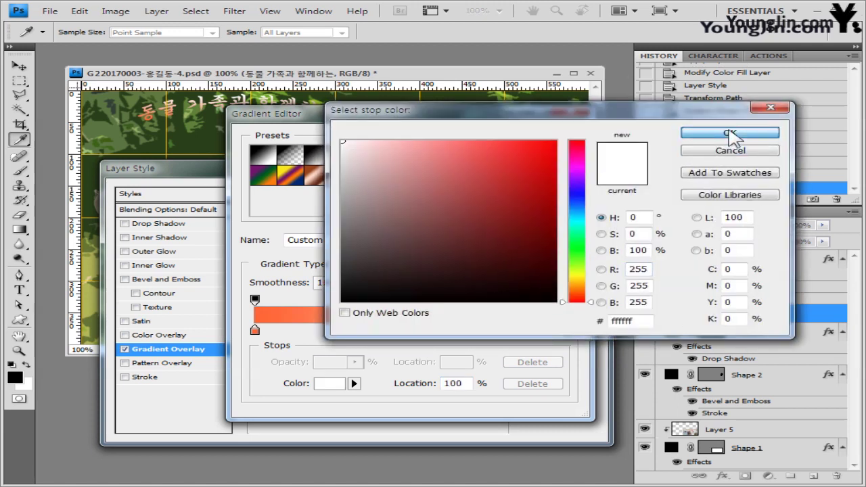
click(731, 134)
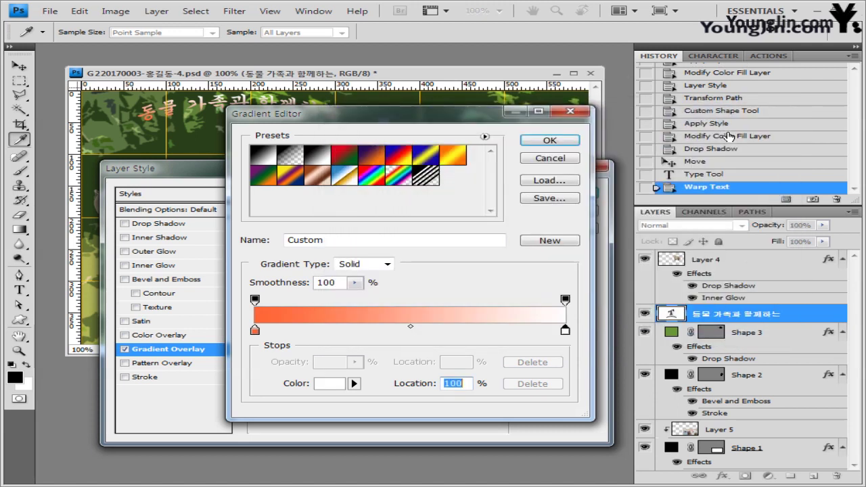
click(550, 140)
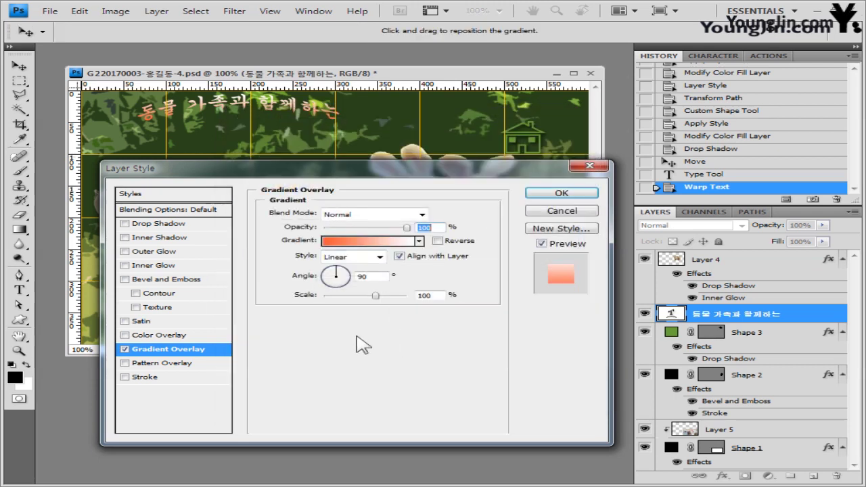
drag(345, 117, 326, 153)
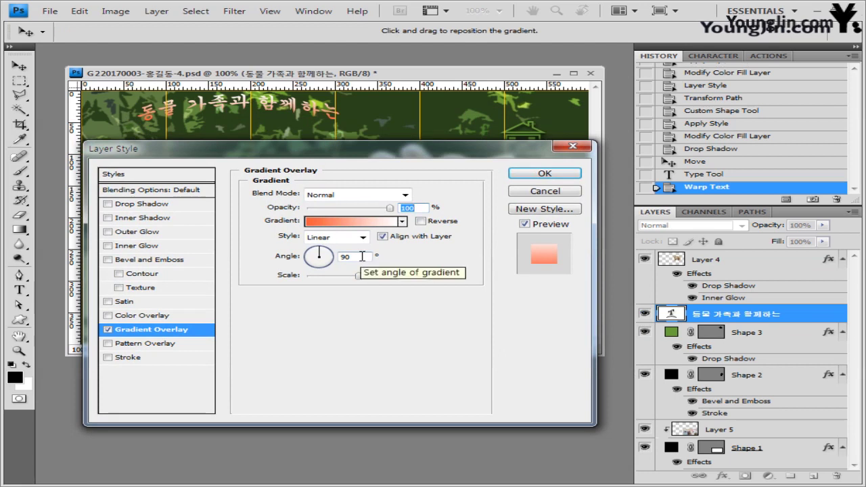
Step: Add a 1 px dark red 660000 stroke and apply the heading's layer style
click(135, 359)
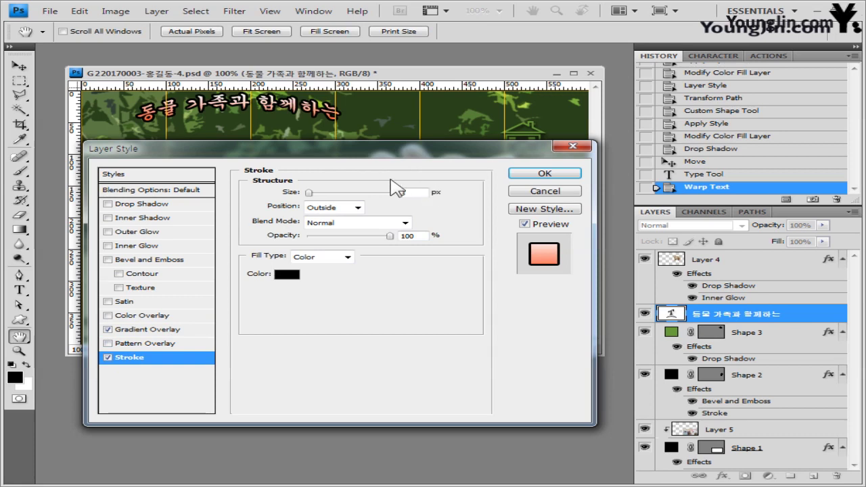
text(1)
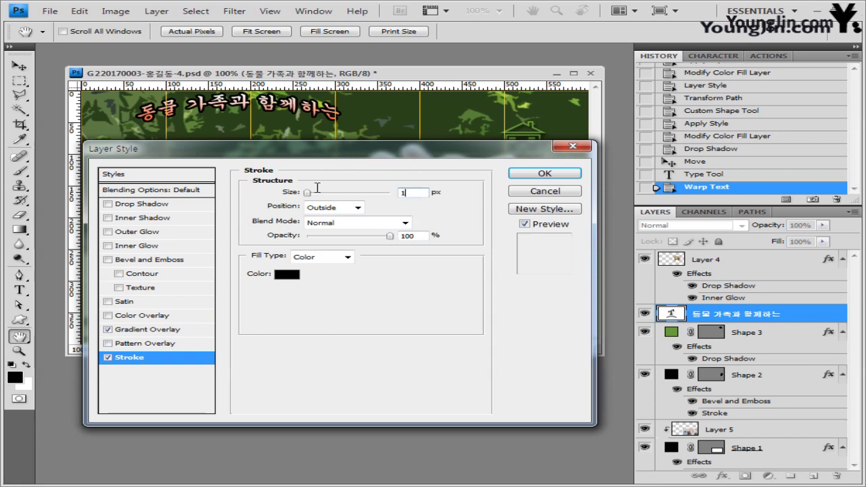
click(287, 275)
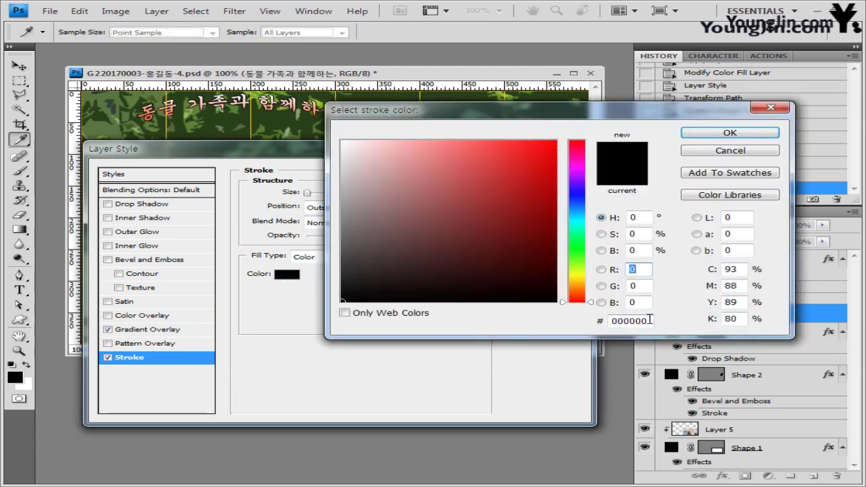
double_click(650, 320)
text(660000)
click(750, 136)
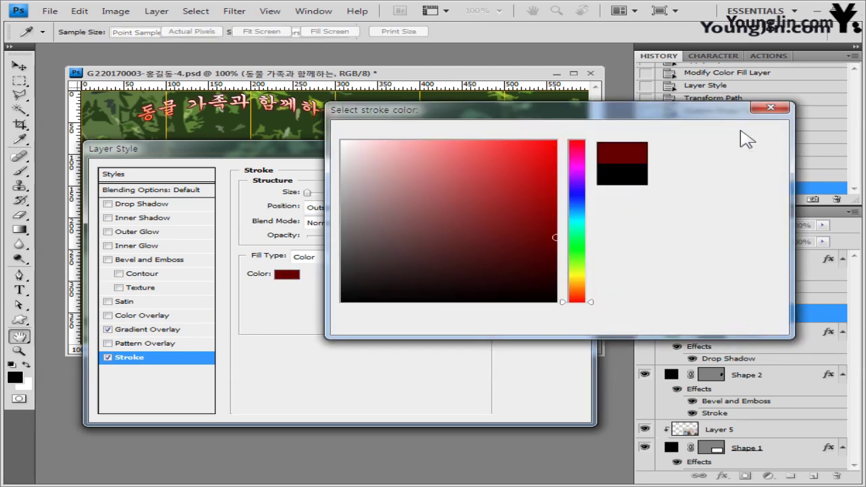
click(557, 177)
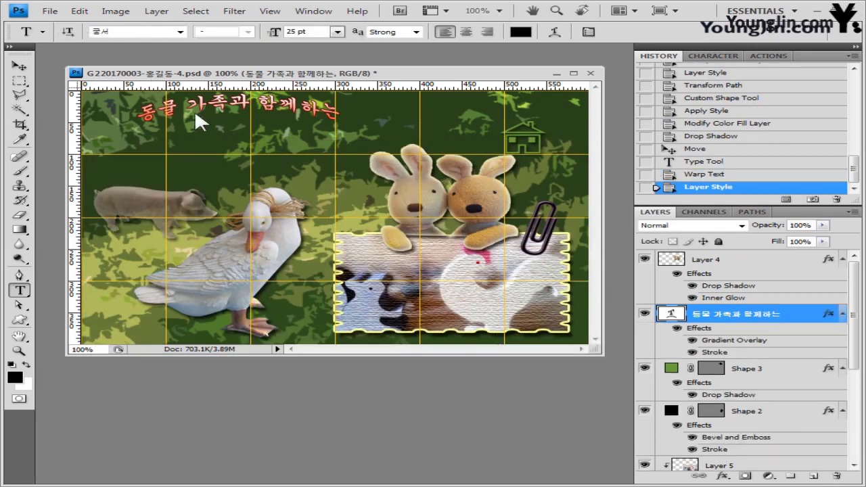
Step: Shift the styled heading slightly right and down to centre it over the collage top
click(19, 67)
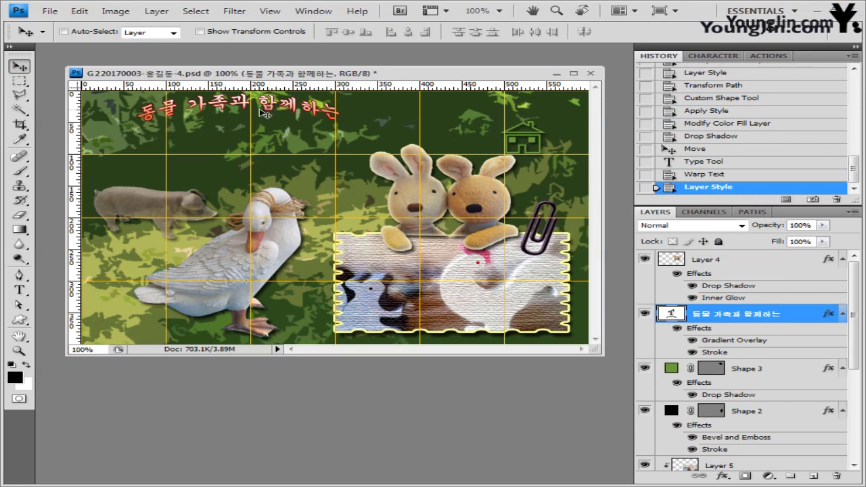
drag(264, 114, 284, 123)
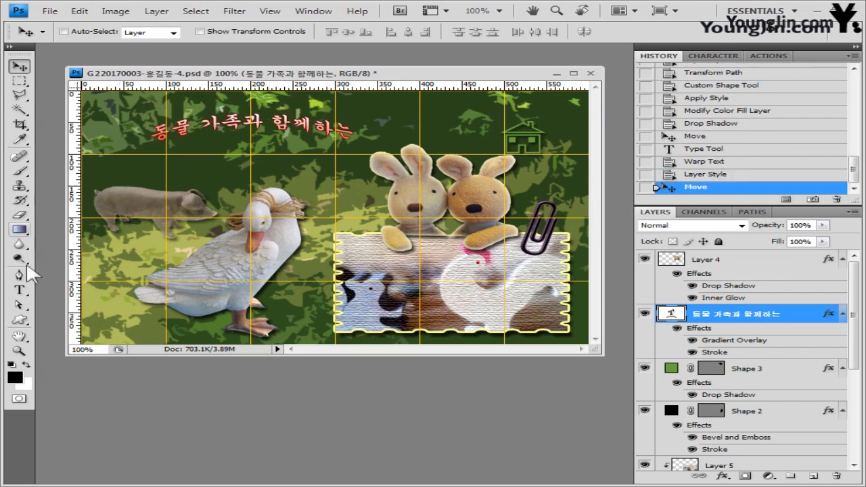
click(19, 290)
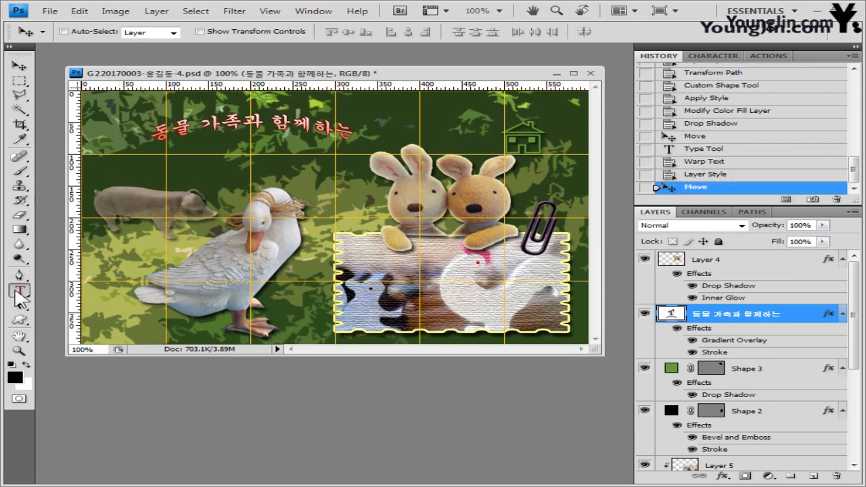
Step: Type 'ANIMAL FARM' above the pig and set it in Times New Roman Bold
click(124, 173)
text(ANIMAL FARM)
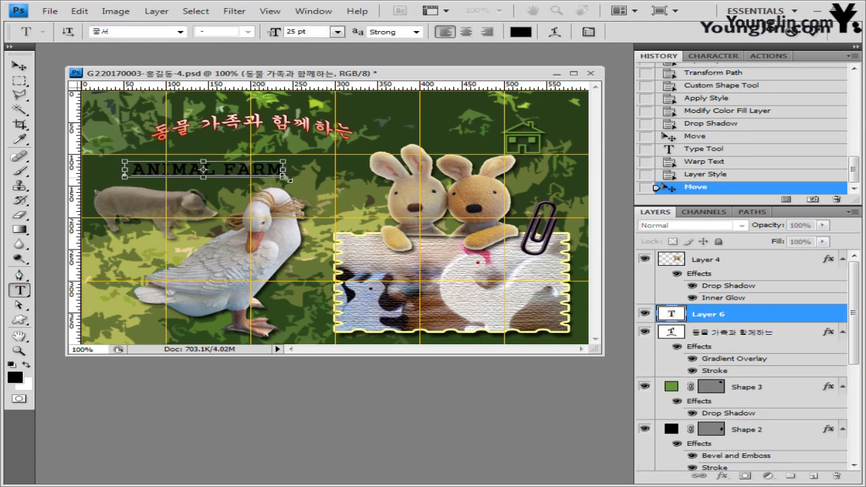
key(ctrl+a)
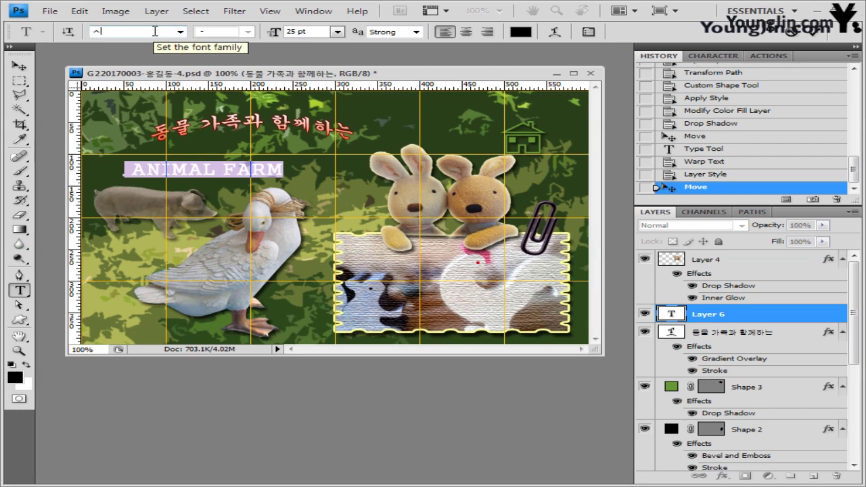
text(Times New Roman)
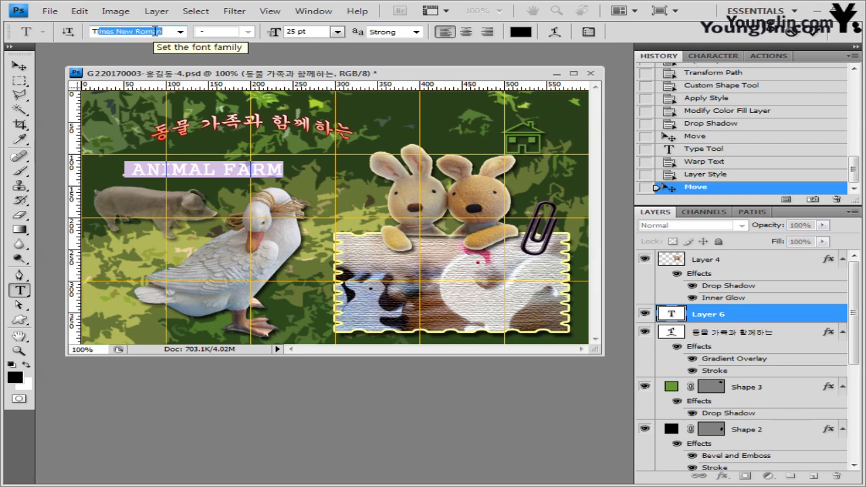
click(180, 31)
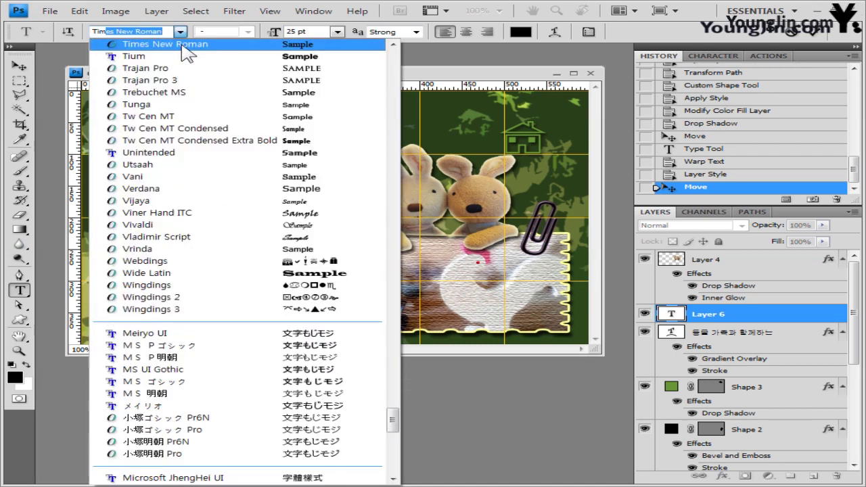
click(352, 38)
click(249, 31)
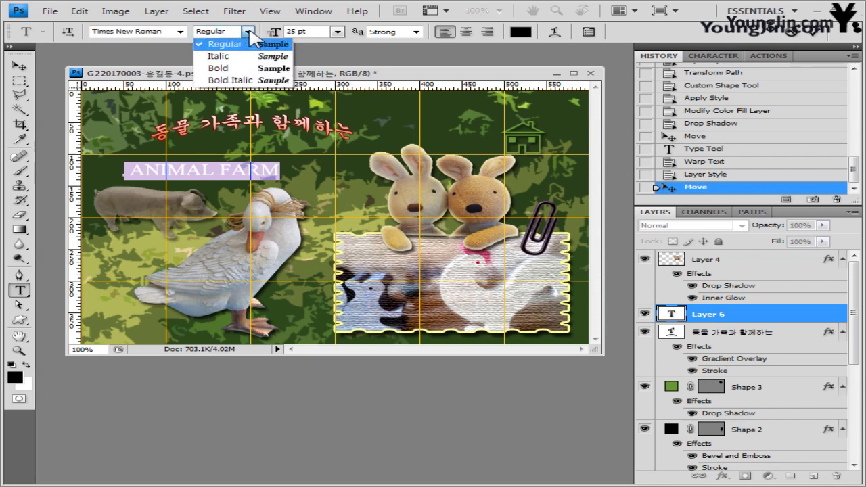
click(223, 68)
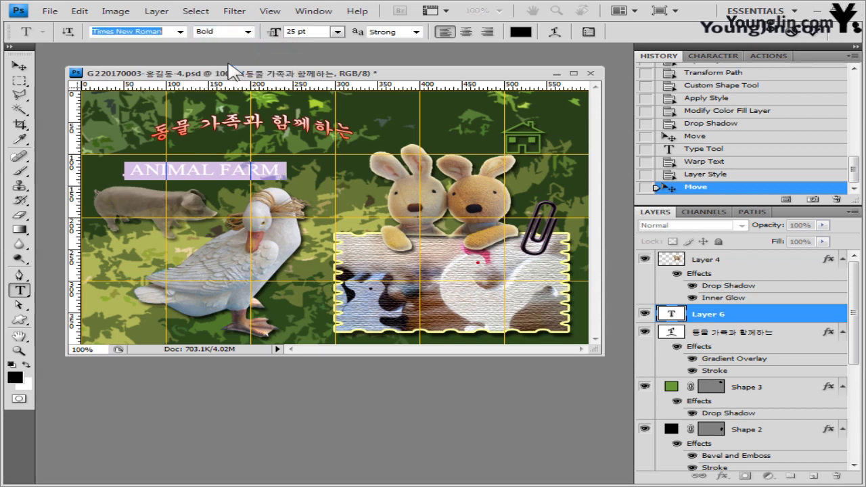
Step: Make ANIMAL FARM 40 pt in peach ffcc99 and commit the text
key(Tab)
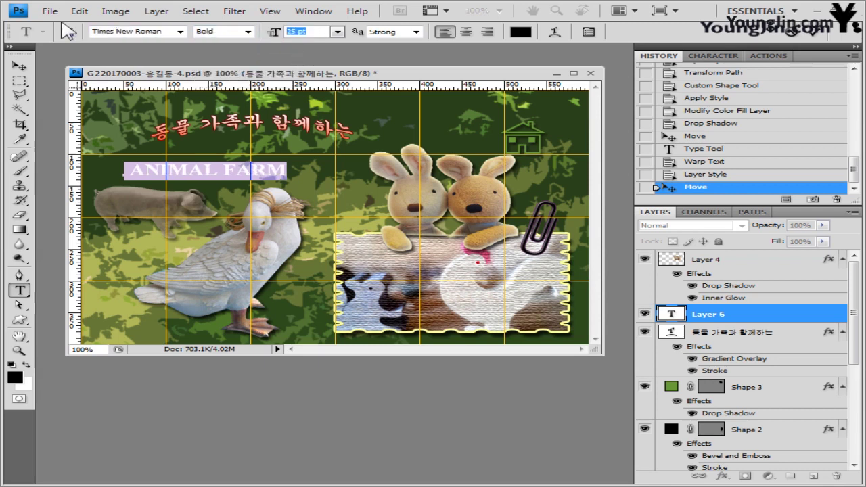
text(40)
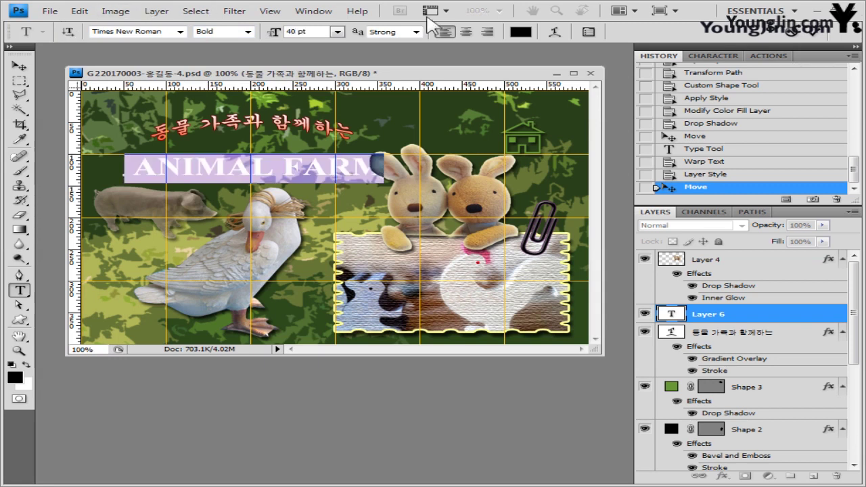
click(520, 32)
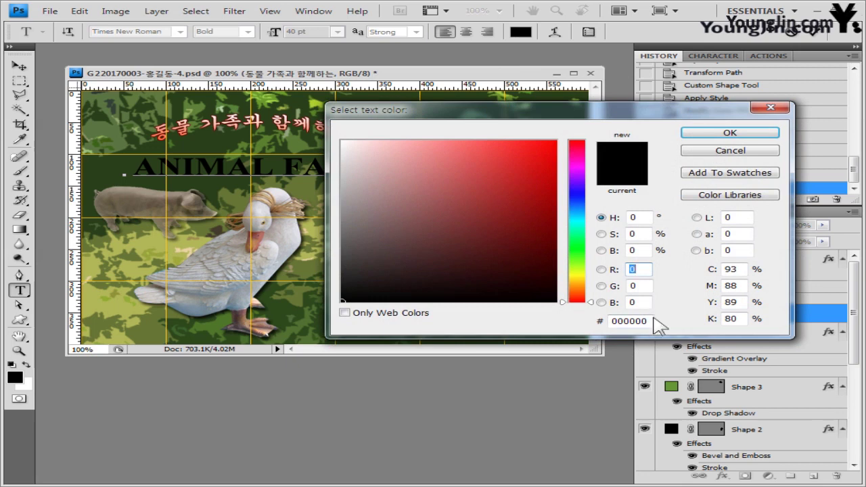
text(ffcc99)
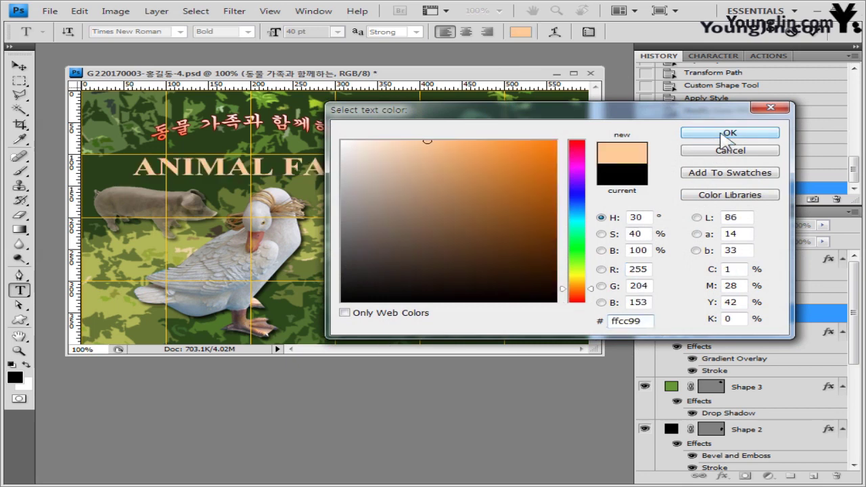
click(729, 133)
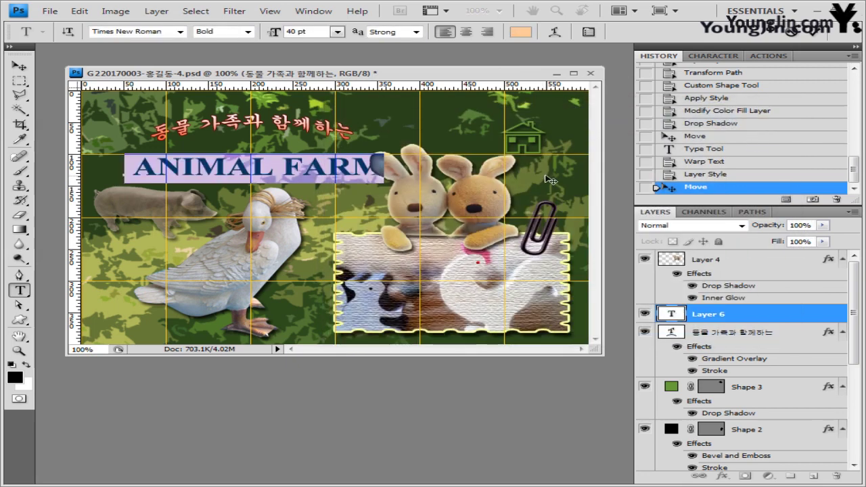
key(ctrl+Return)
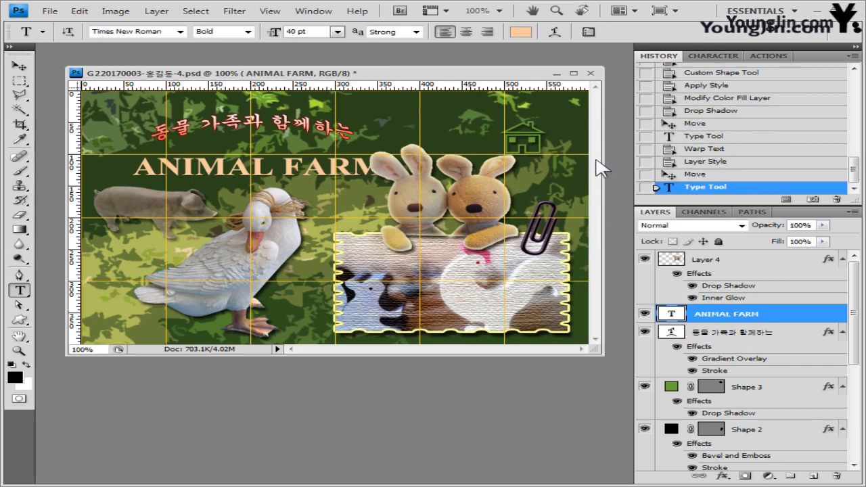
Step: Warp ANIMAL FARM with the Arc Upper style at a +35 bend
click(555, 31)
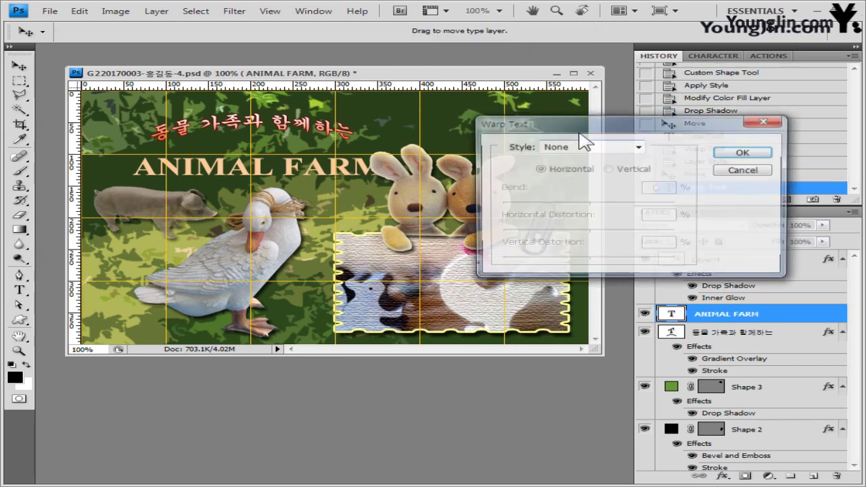
click(593, 147)
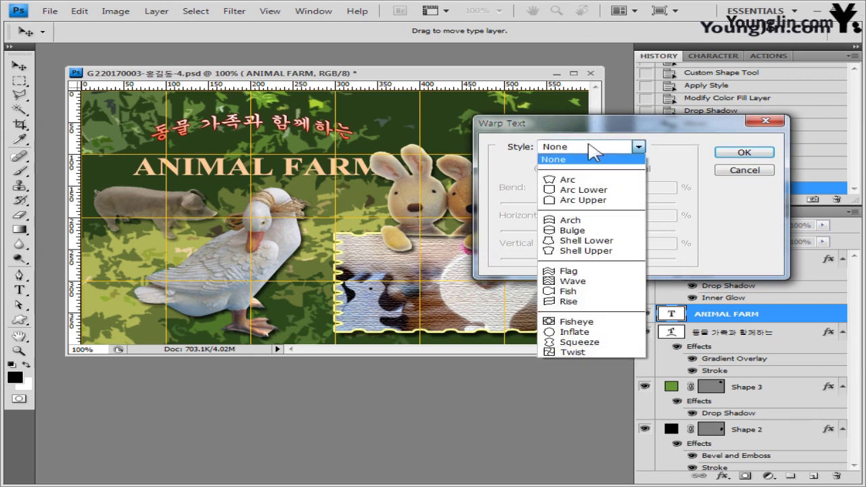
click(594, 200)
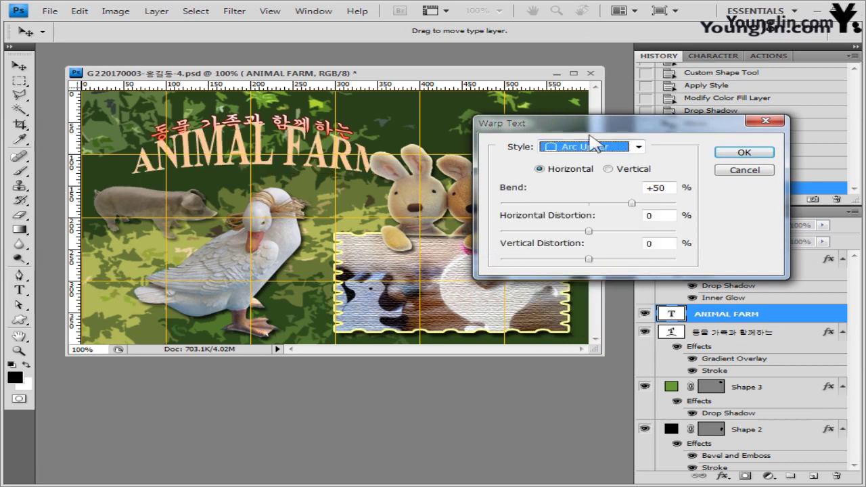
drag(583, 125, 539, 162)
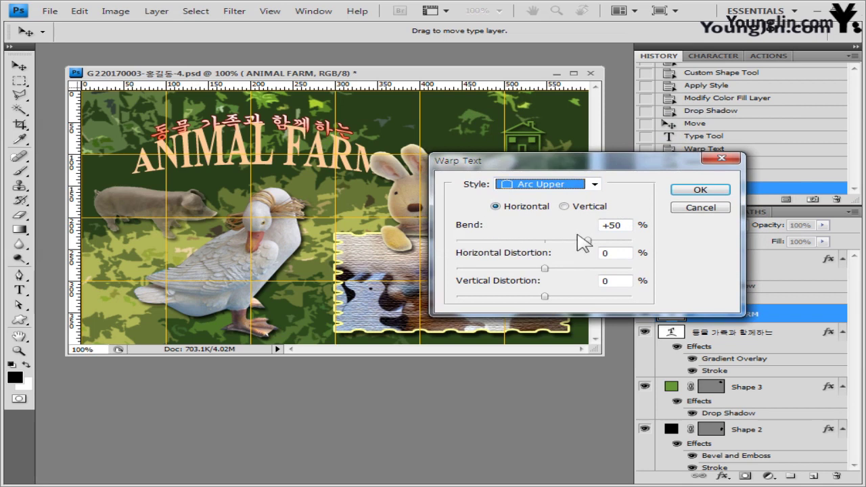
drag(585, 241, 576, 242)
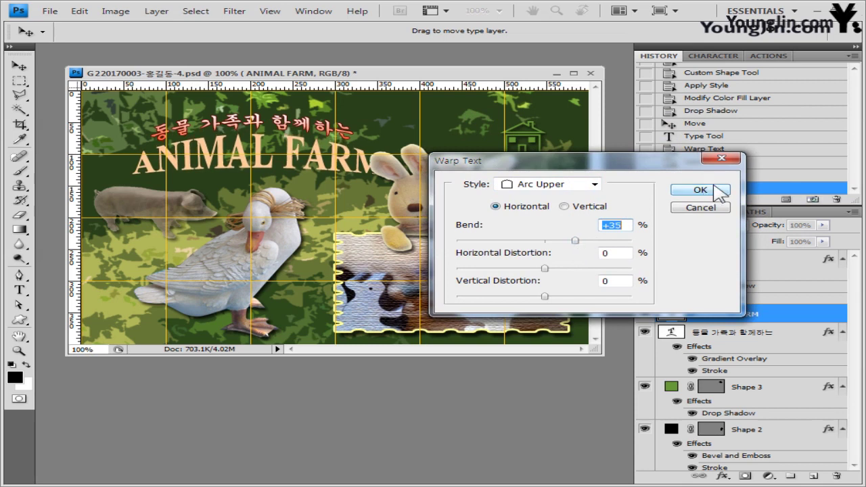
click(715, 189)
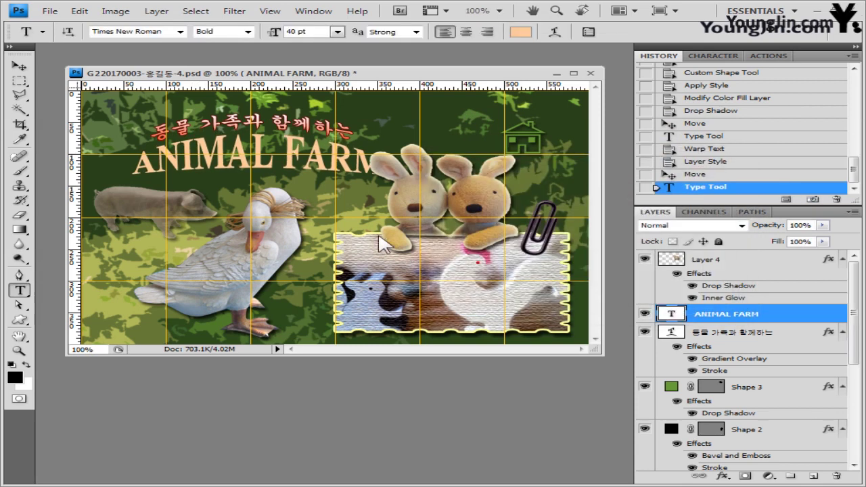
Step: Nudge ANIMAL FARM slightly left and up with the Move tool
click(19, 66)
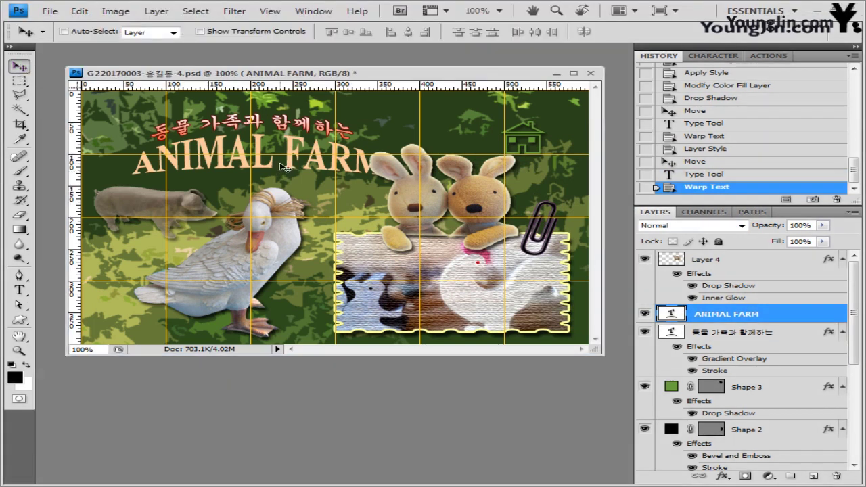
key(shift+Left)
key(shift+Left)
key(shift+Up)
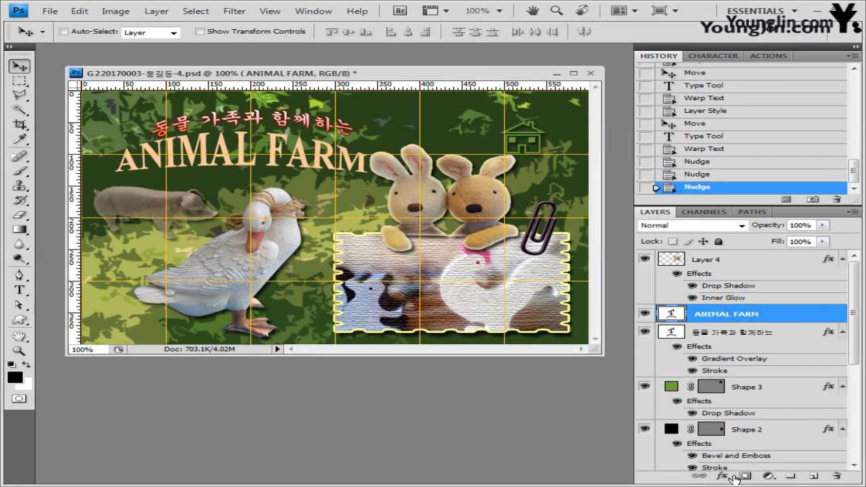
Step: Add a 1 px black outside stroke to the ANIMAL FARM title
click(724, 477)
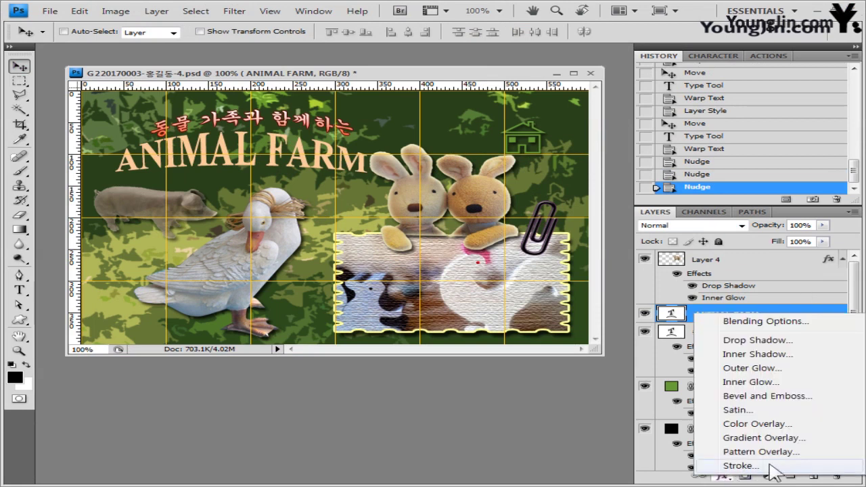
click(744, 340)
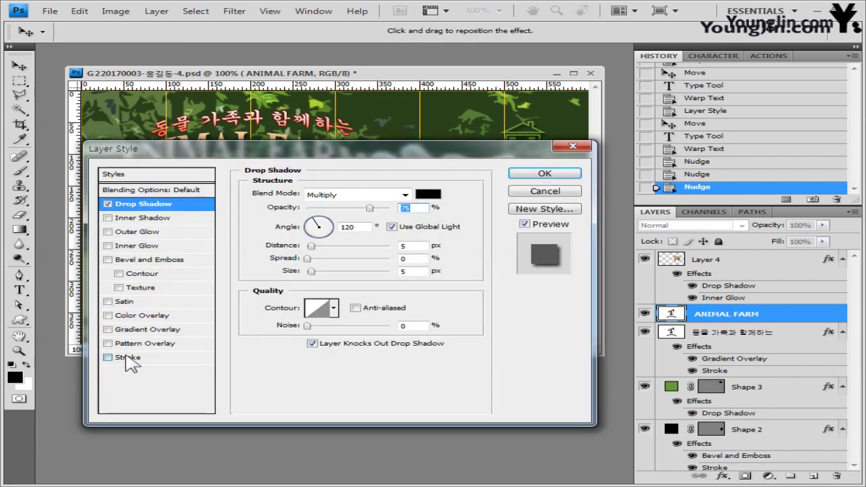
click(128, 357)
double_click(402, 193)
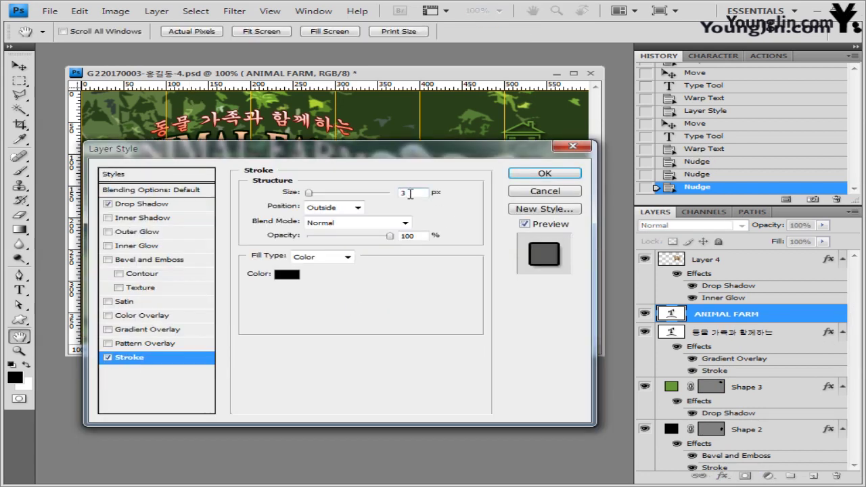
text(1)
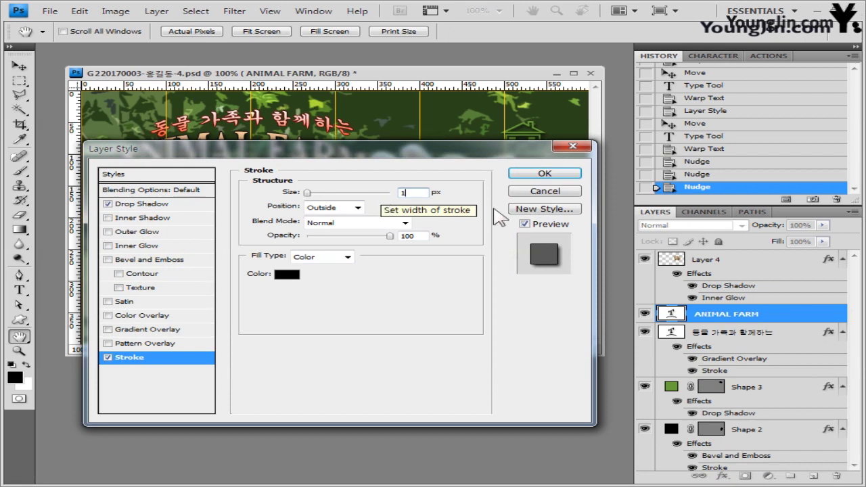
click(287, 274)
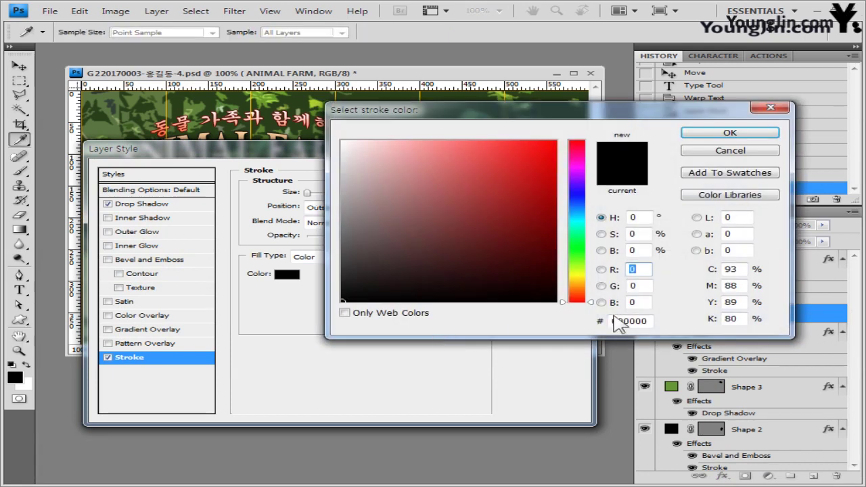
click(753, 133)
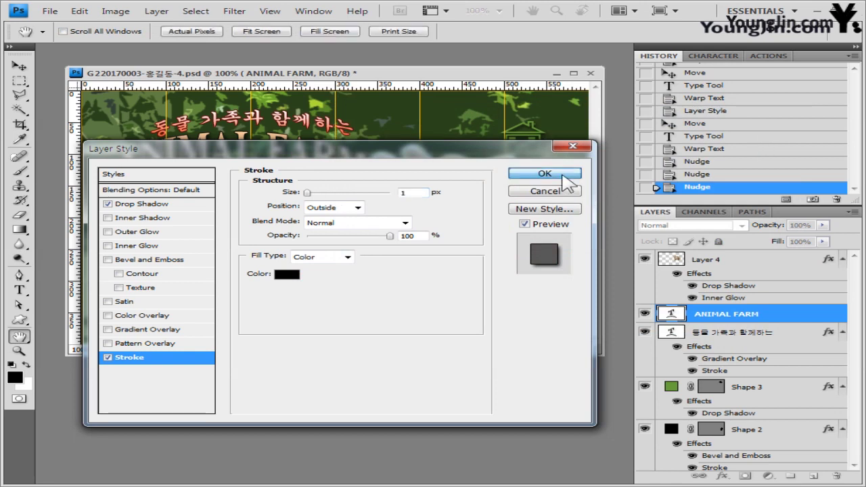
click(562, 175)
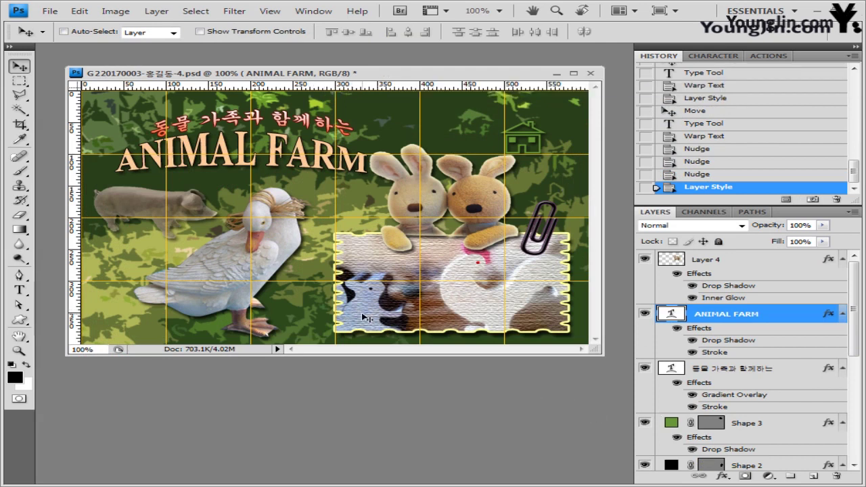
Step: Paste the '문의' contact line with its phone number onto the stamp picture
click(19, 289)
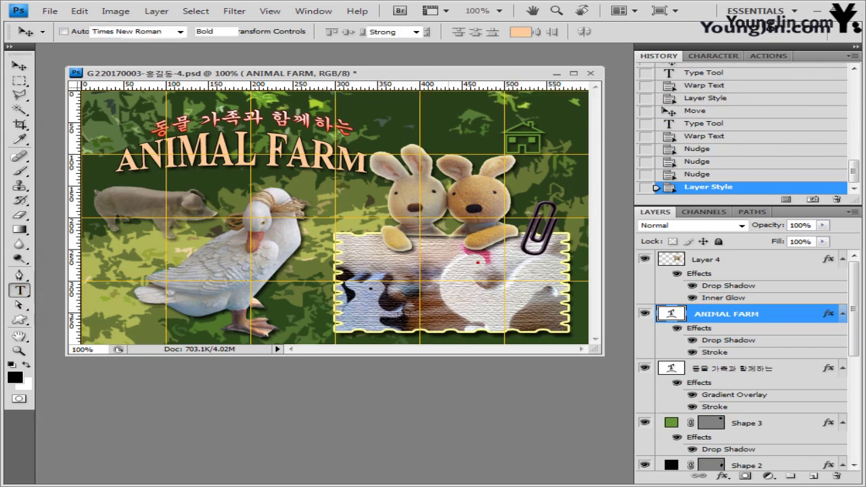
click(391, 312)
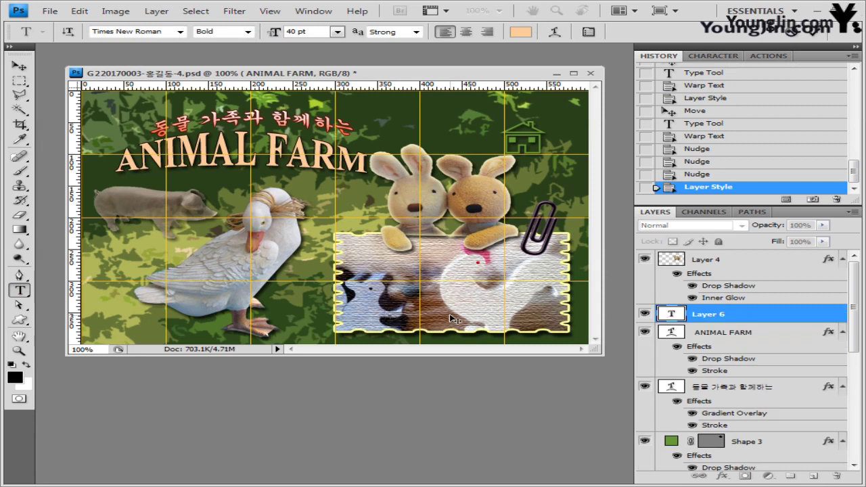
key(ctrl+v)
key(ctrl)
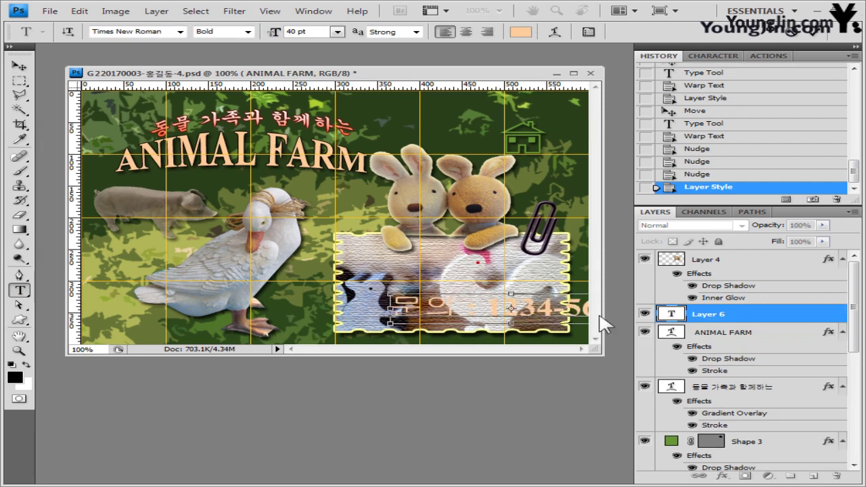
key(ctrl+a)
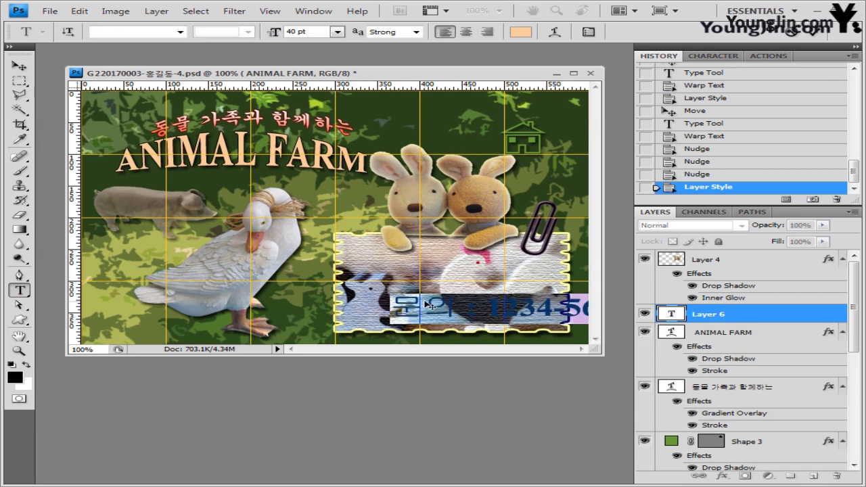
Step: Format the contact text as 20 pt 바탕 in purple 990099 and commit it
click(167, 36)
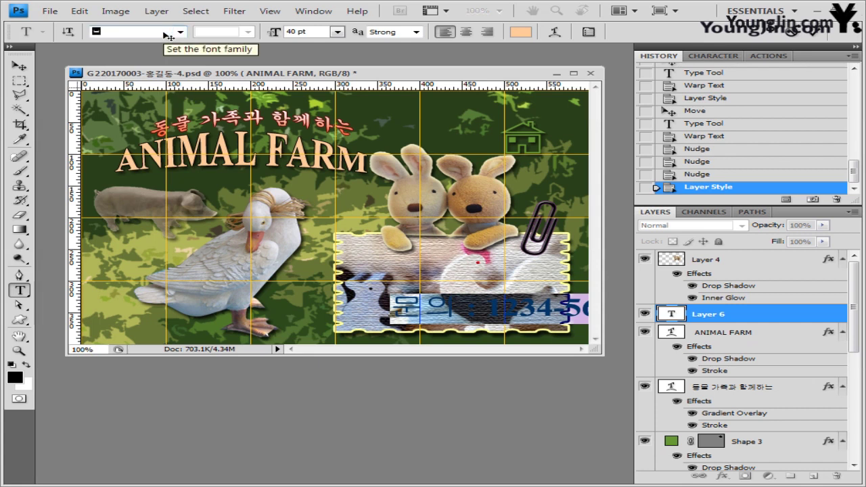
click(179, 32)
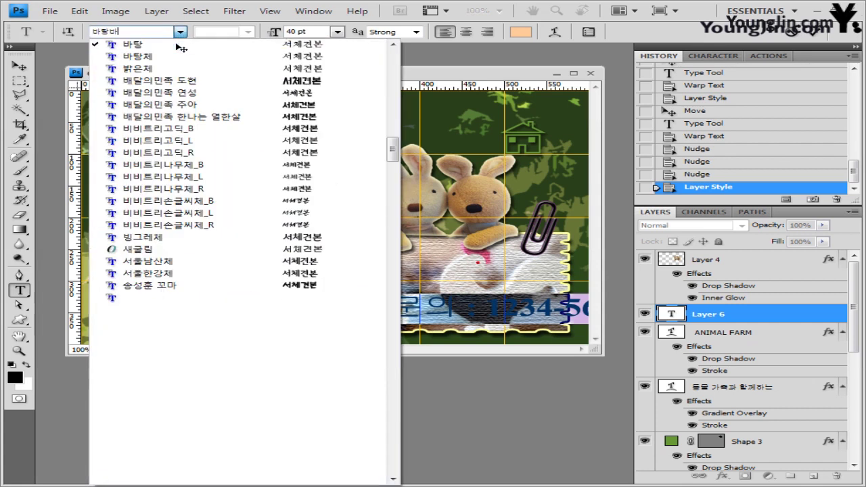
click(284, 66)
click(324, 34)
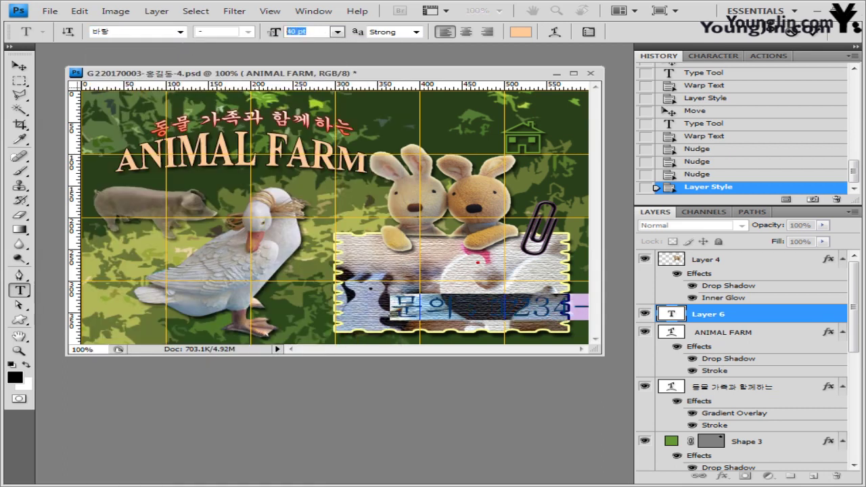
text(20)
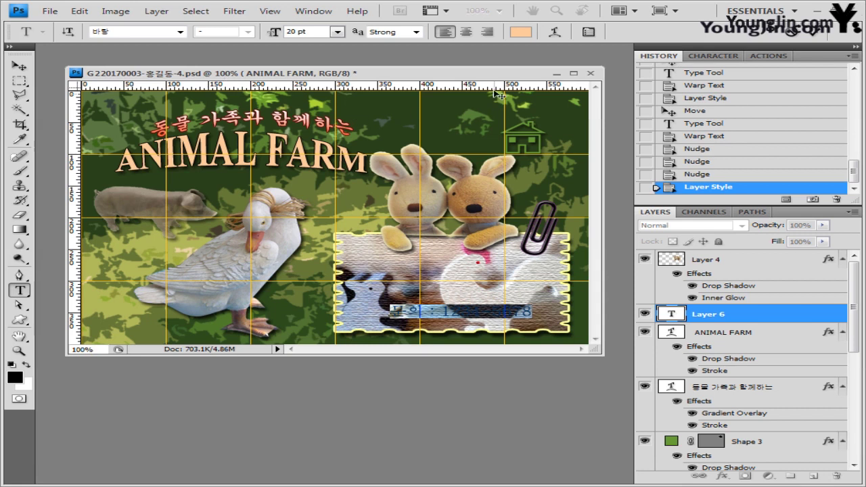
click(521, 32)
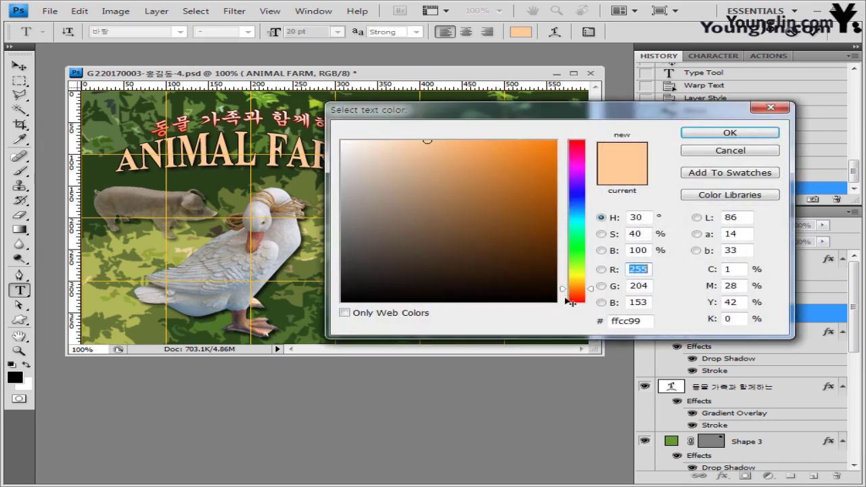
click(626, 320)
text(990099)
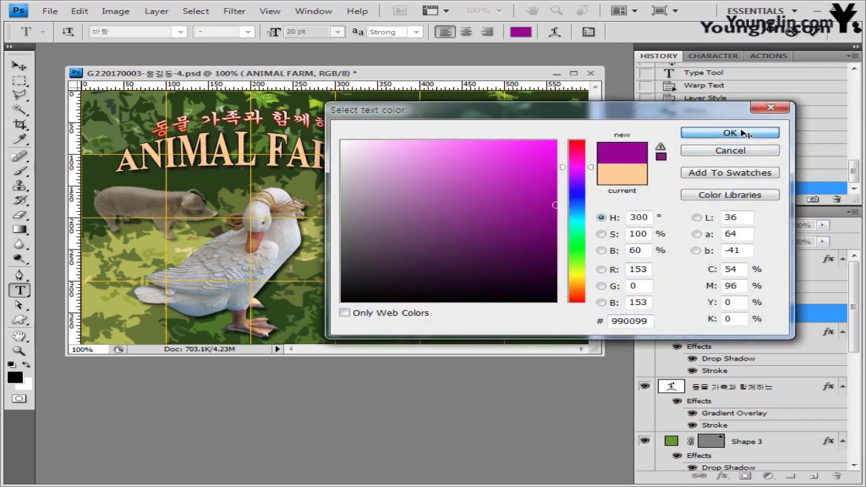
click(730, 133)
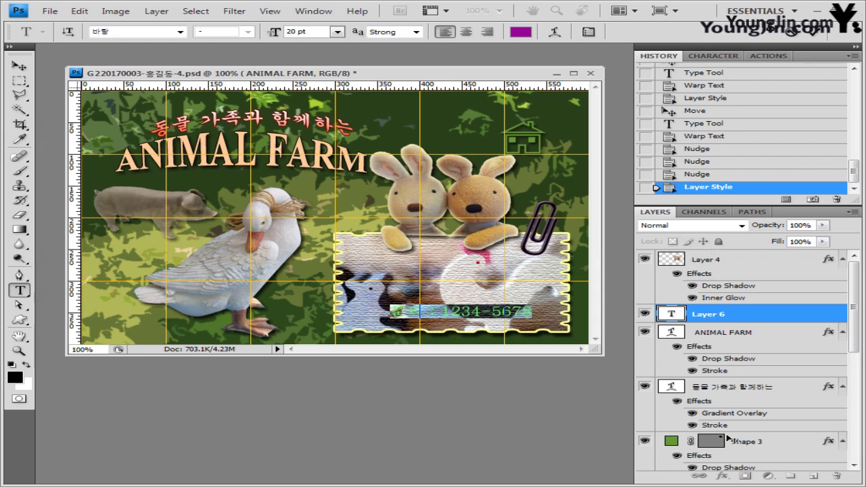
click(727, 316)
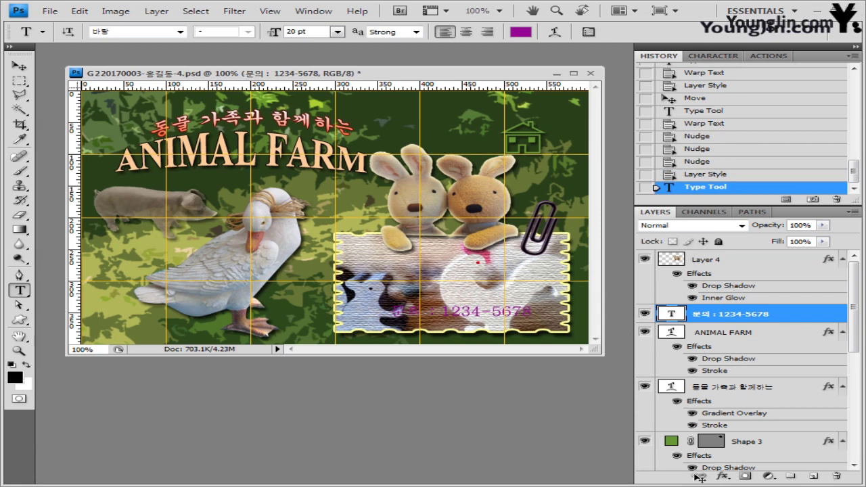
Step: Outline the contact text with a 2 px pale yellow ffff66 stroke
click(723, 476)
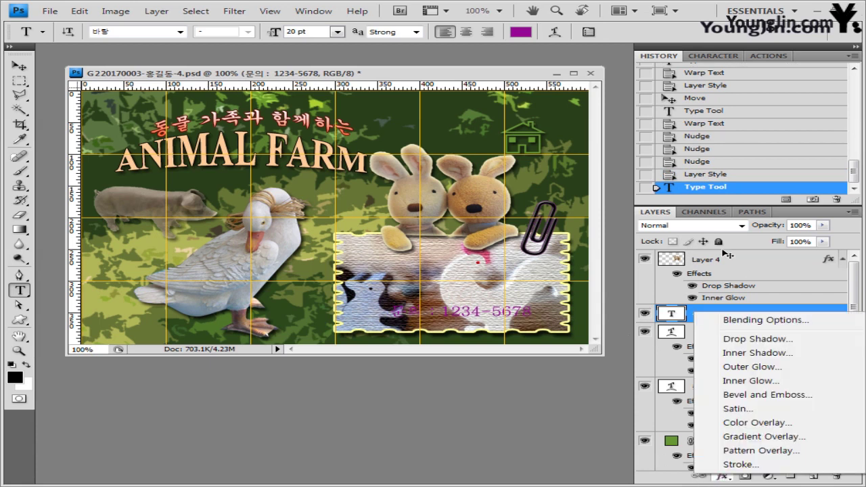
key(Escape)
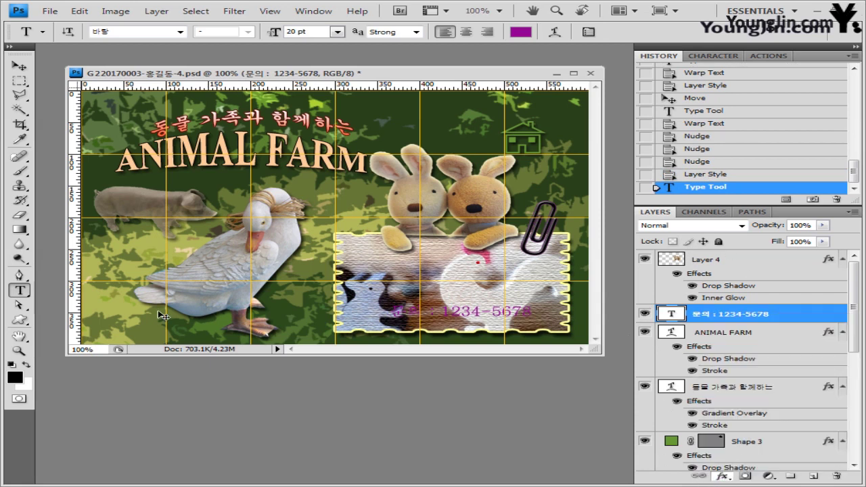
key(h)
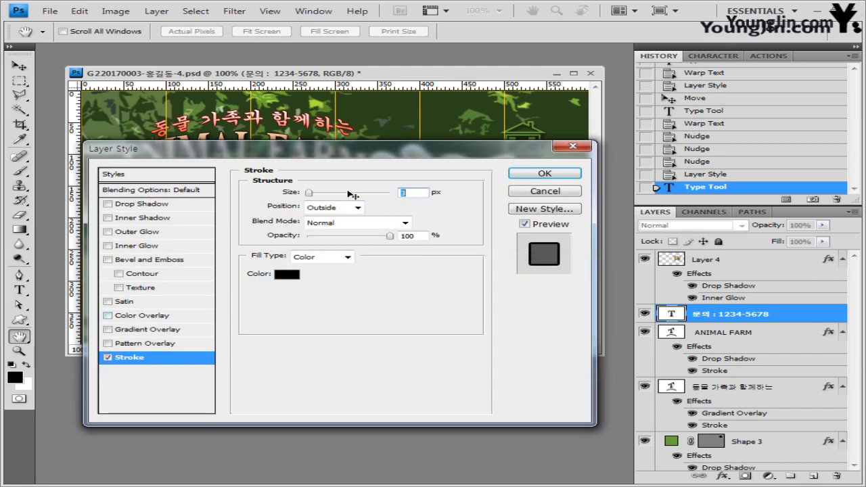
text(3)
text(2)
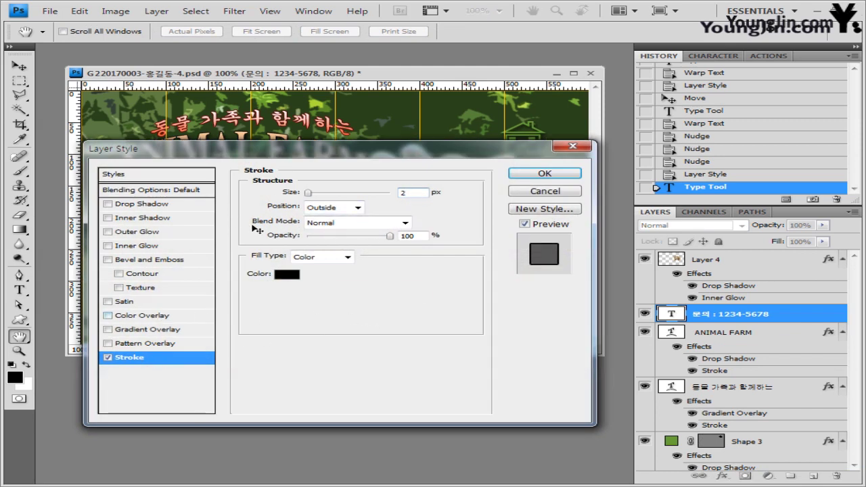
click(289, 277)
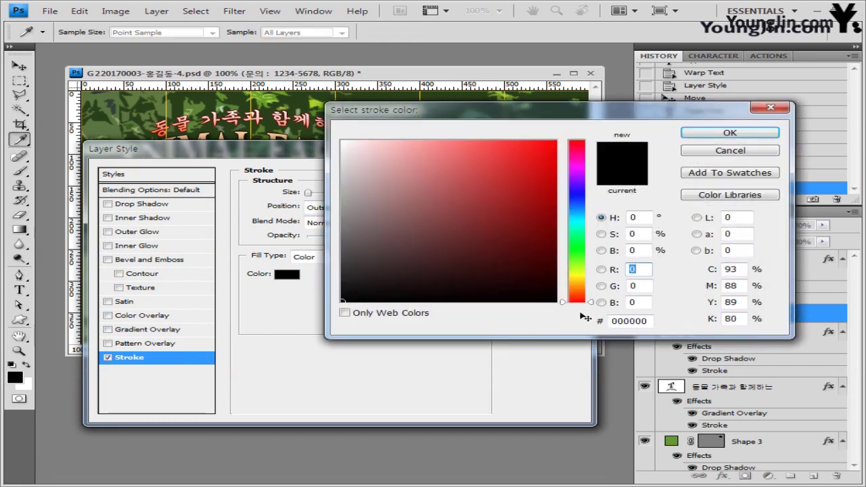
double_click(648, 323)
text(ffff66)
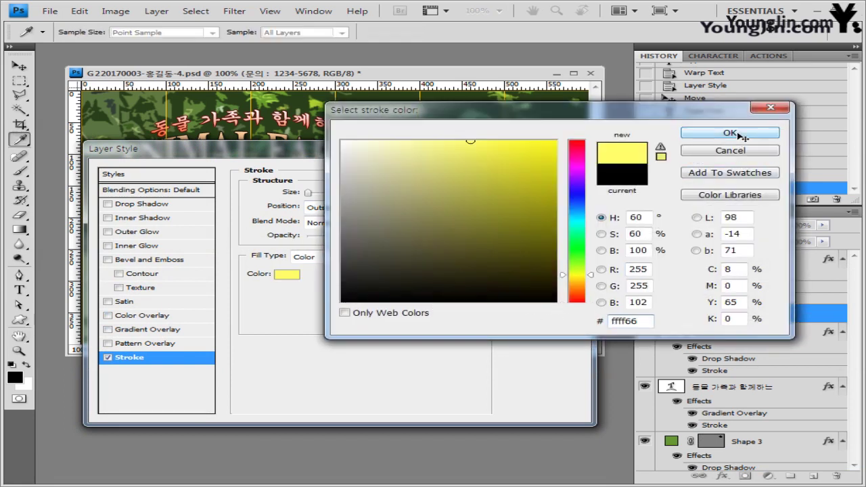
click(737, 134)
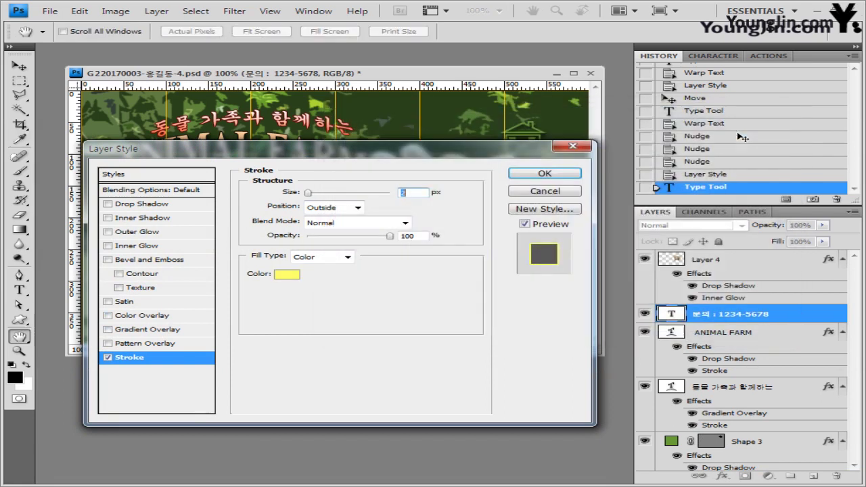
click(561, 174)
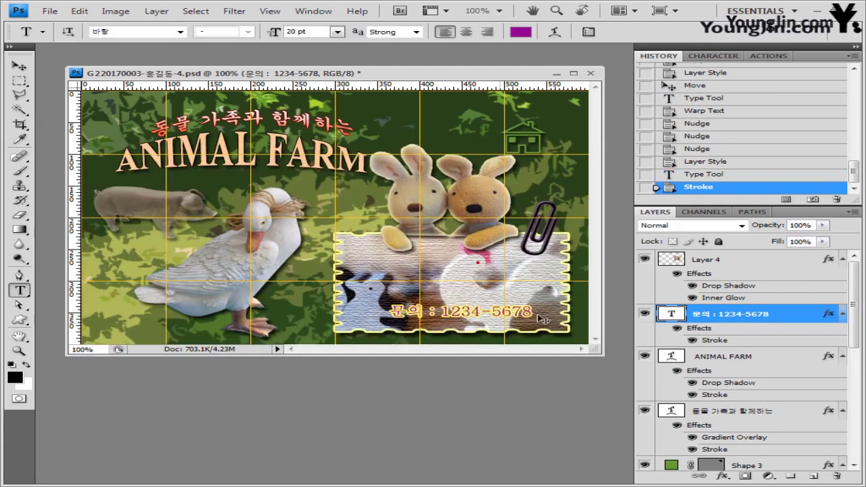
Step: Nudge the contact text slightly left and up within the stamp, then hide the grid
click(19, 66)
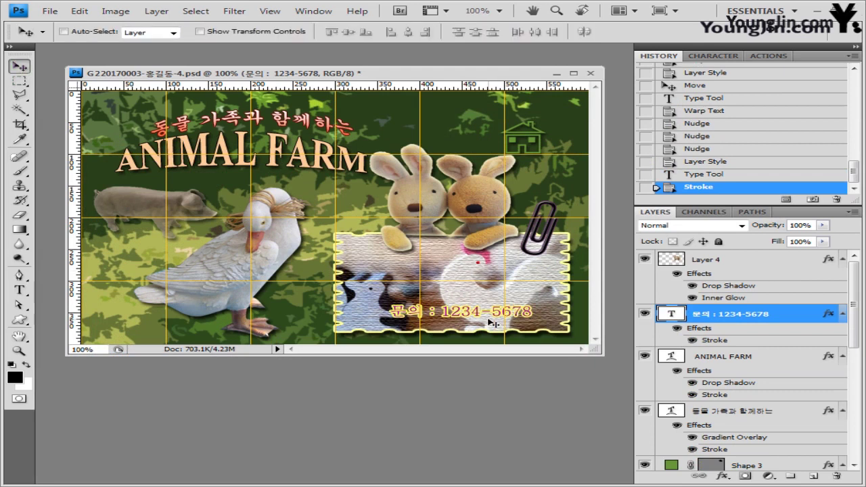
drag(505, 325, 497, 323)
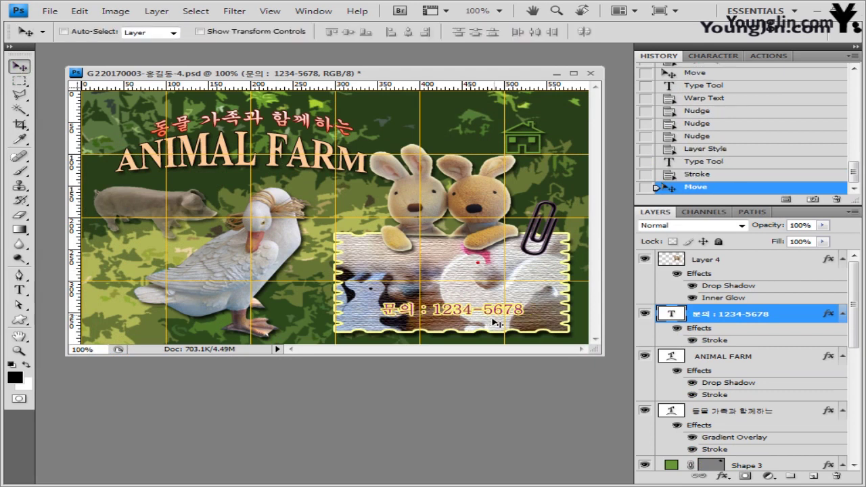
click(270, 11)
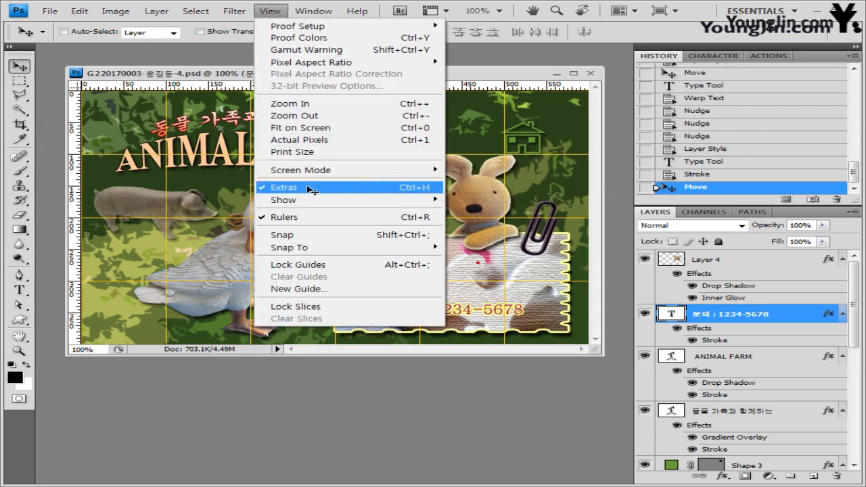
mouse_move(433, 200)
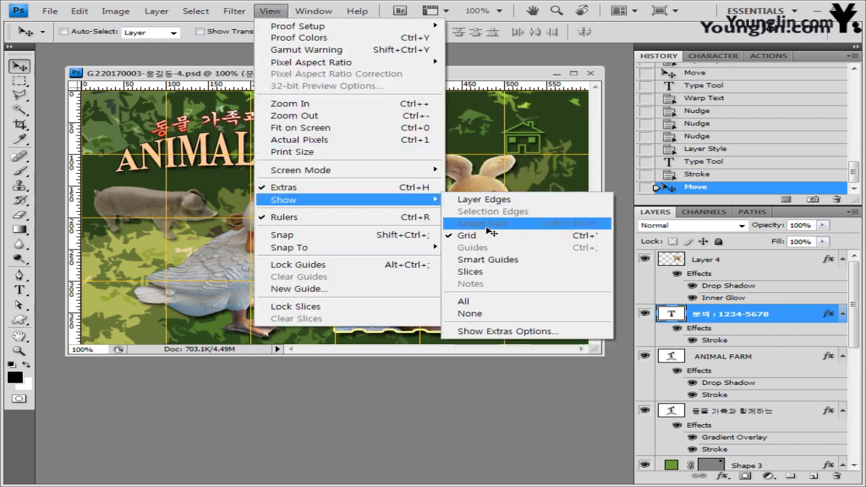
click(473, 236)
click(53, 11)
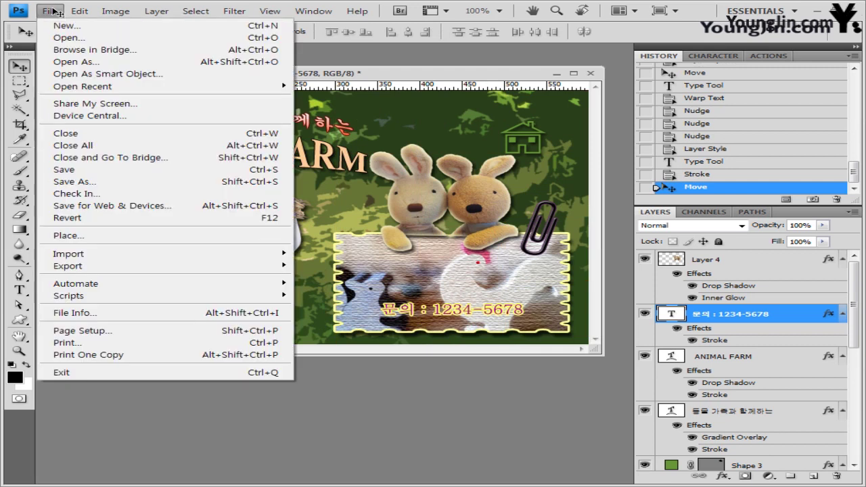
Step: Save the layered collage as a new PSD, renaming -3임시 to -4임시
click(96, 183)
click(320, 164)
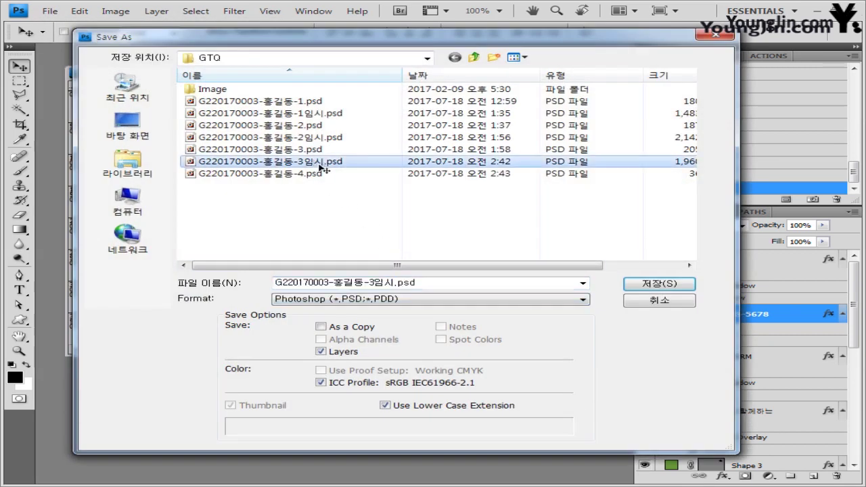
click(382, 284)
click(372, 284)
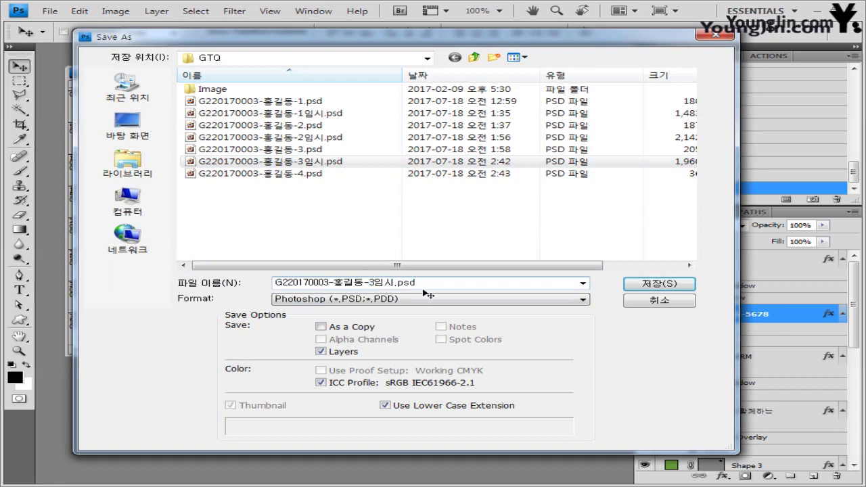
key(BackSpace)
text(4)
click(660, 284)
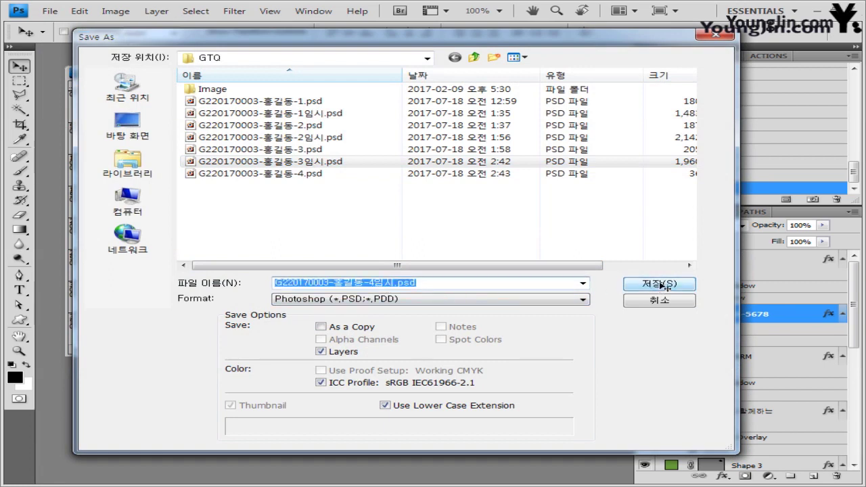
click(630, 156)
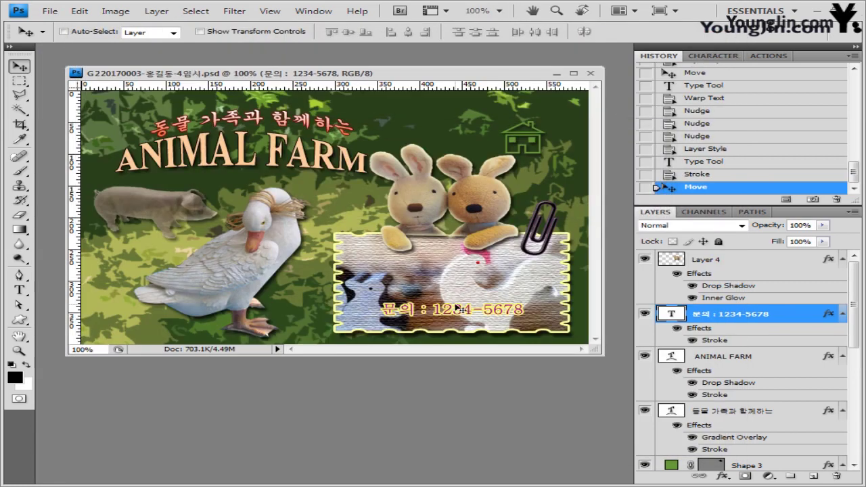
Step: Save a JPEG copy using the -4 file name at quality 8 (High)
click(50, 11)
click(115, 183)
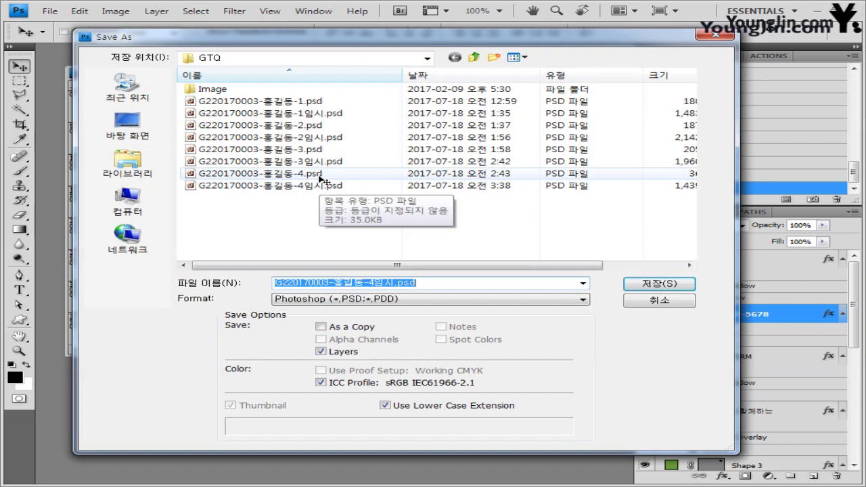
click(320, 174)
click(336, 299)
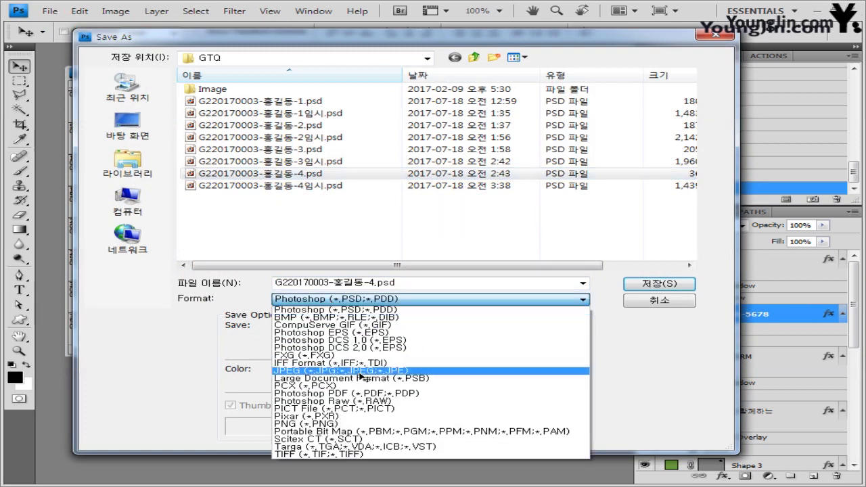
click(361, 371)
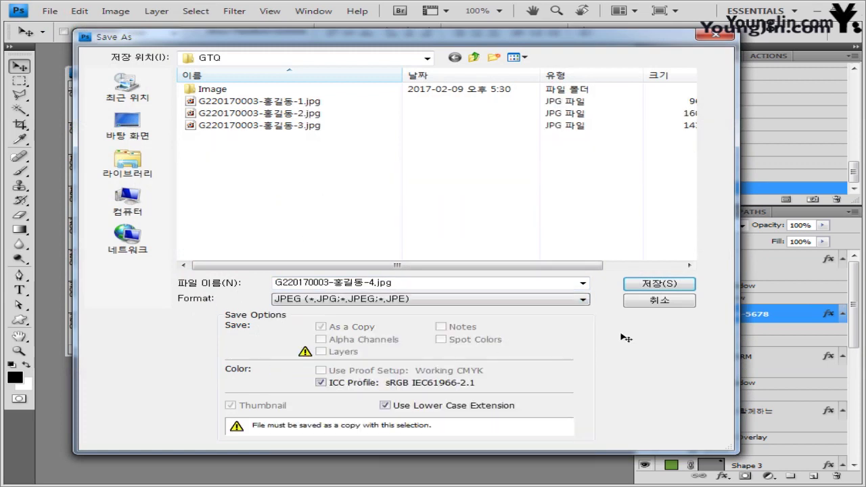
click(659, 283)
click(517, 193)
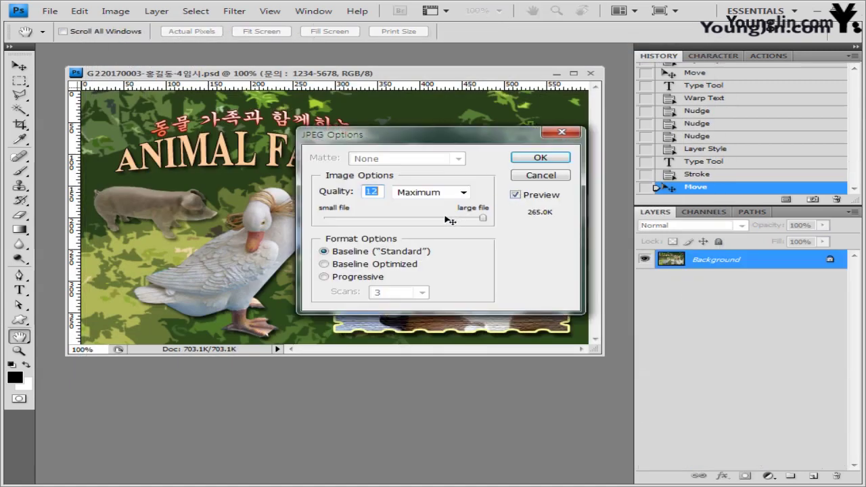
drag(448, 217, 439, 217)
click(547, 156)
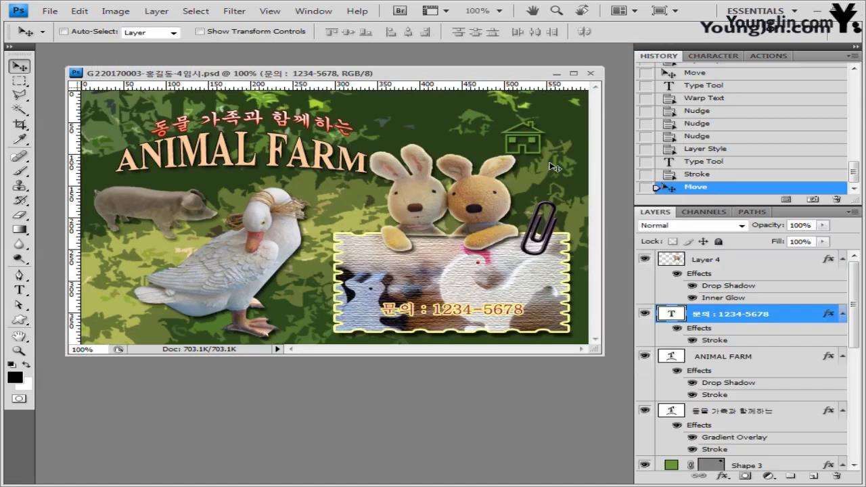
Step: Resize the image width from 600 to 60 pixels, making the collage 60 × 40
click(115, 11)
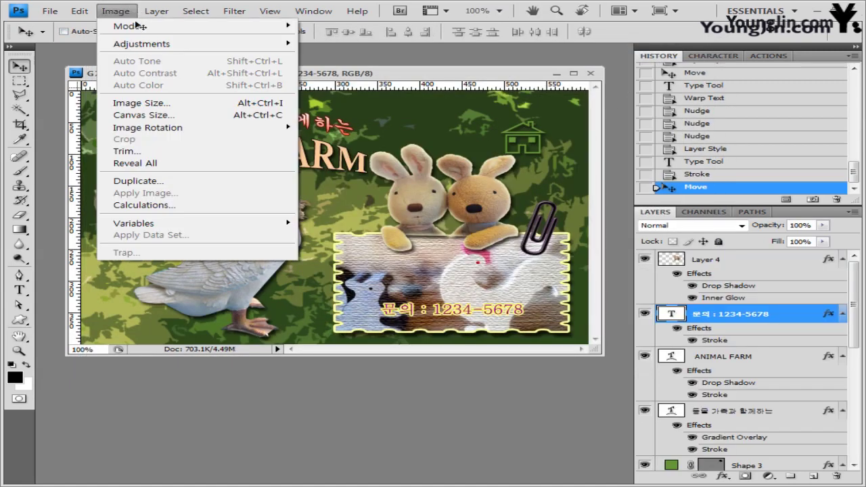
click(151, 102)
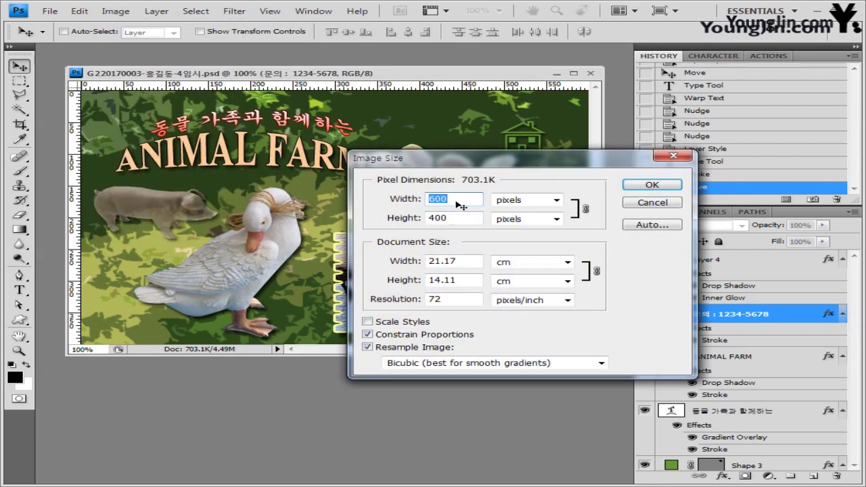
click(458, 204)
key(BackSpace)
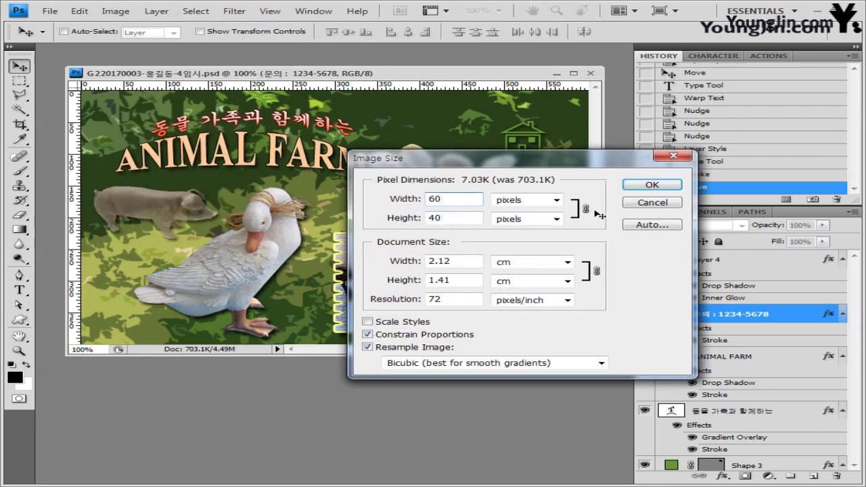
click(671, 185)
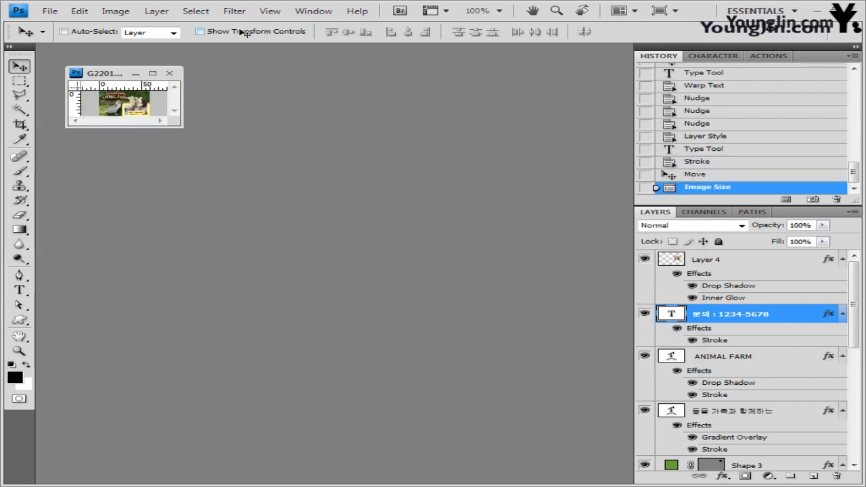
click(50, 11)
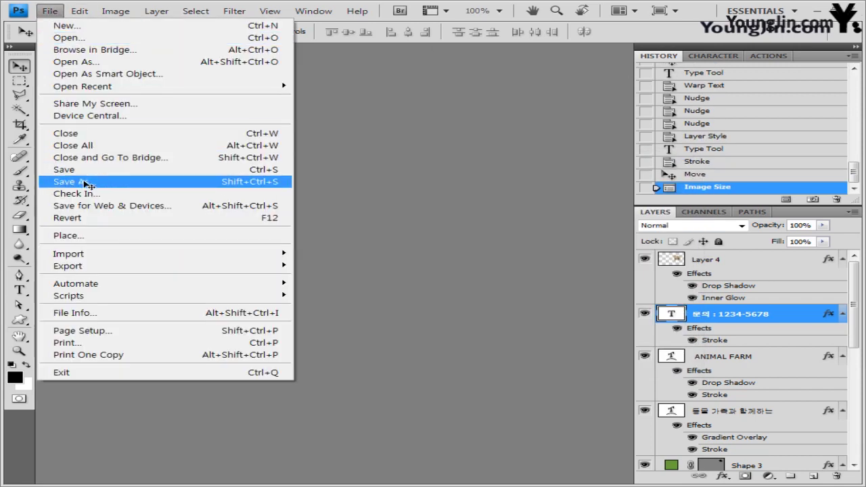
Step: Save the downsized collage over the -4.psd file, dropping 임시 from the name
click(74, 181)
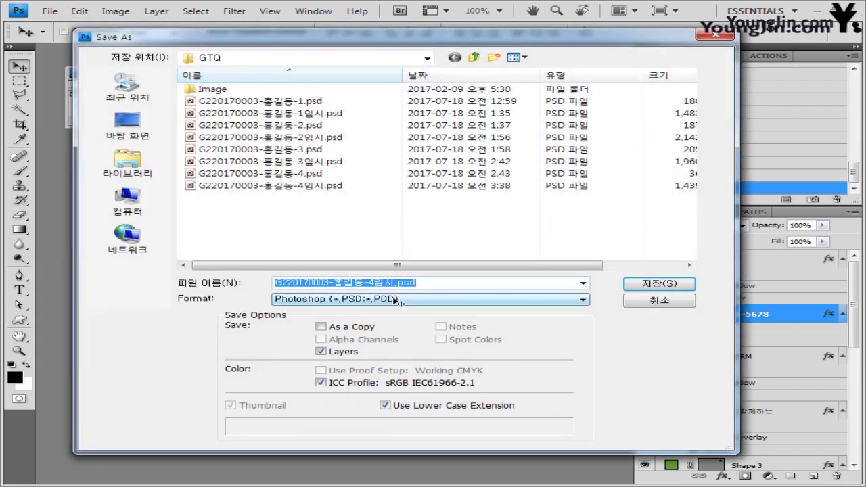
click(381, 286)
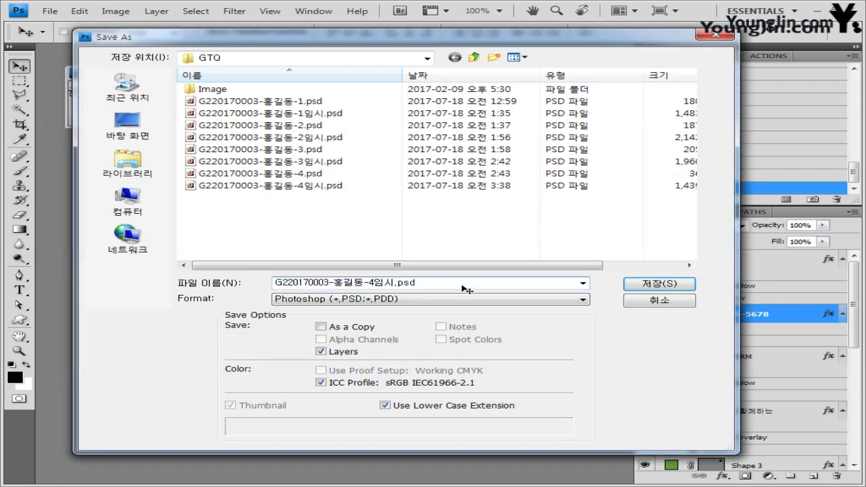
key(BackSpace)
click(685, 289)
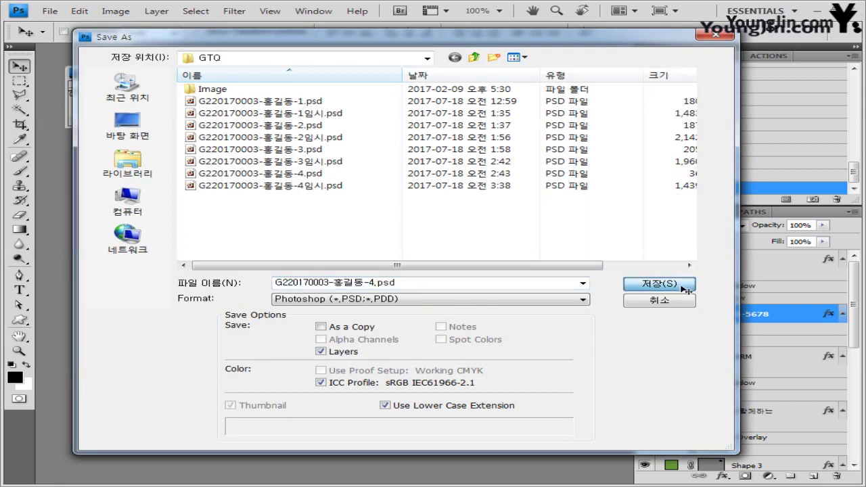
click(372, 223)
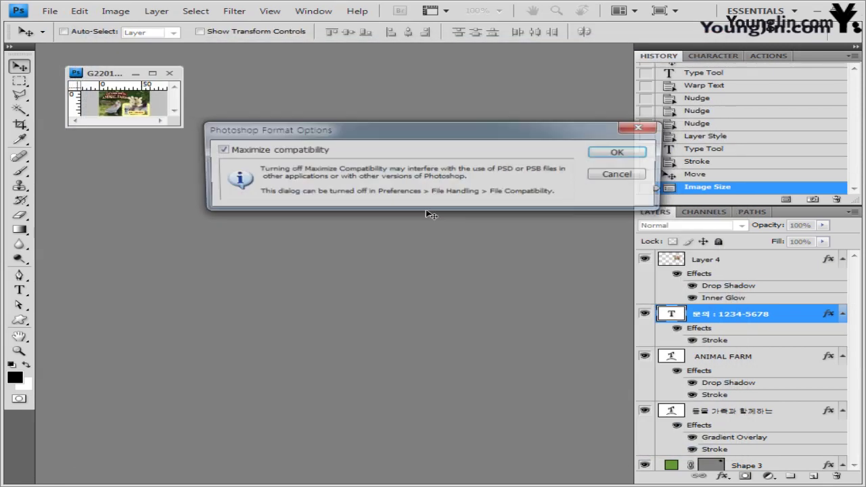
click(621, 153)
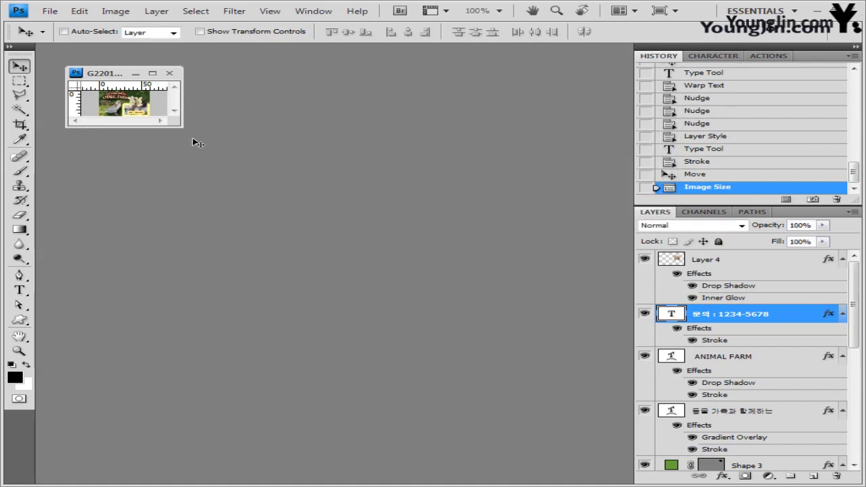
Step: Close the document and dismiss the Open dialog, leaving an empty workspace
click(169, 72)
double_click(322, 222)
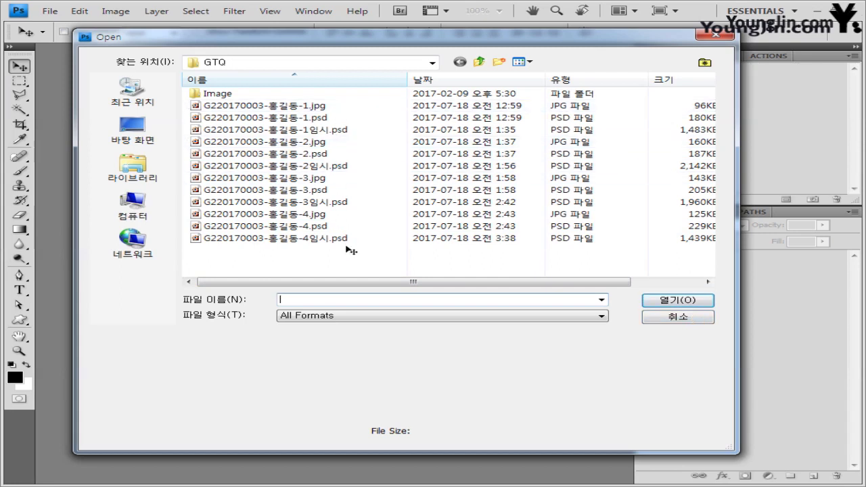
click(678, 316)
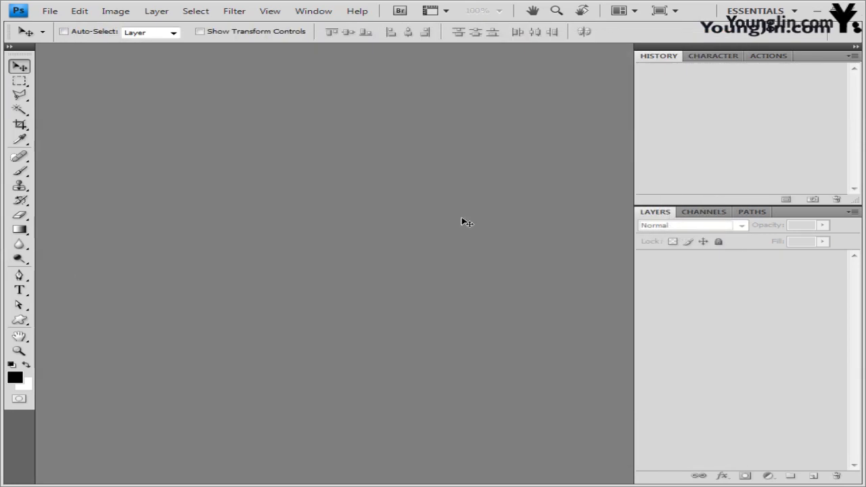